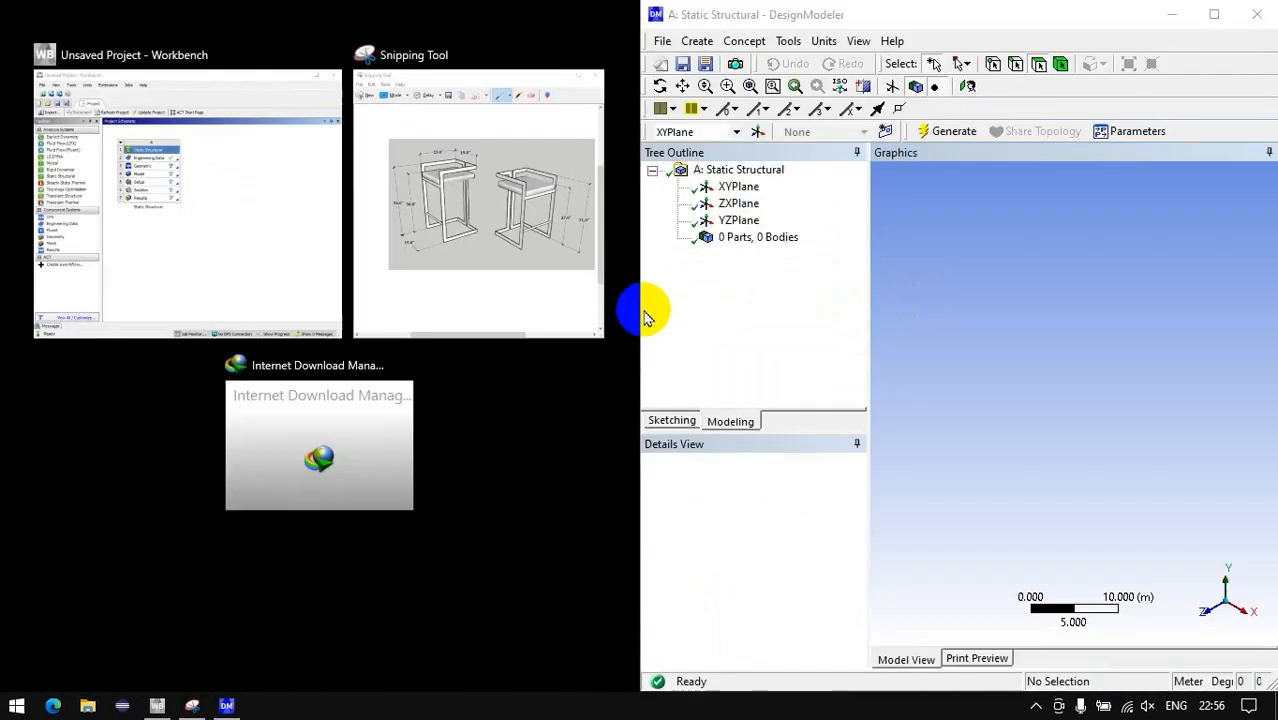
Arrange the stool reference image beside DesignModeler and set the length unit to inches.
drag(643, 334, 514, 350)
click(607, 367)
click(865, 303)
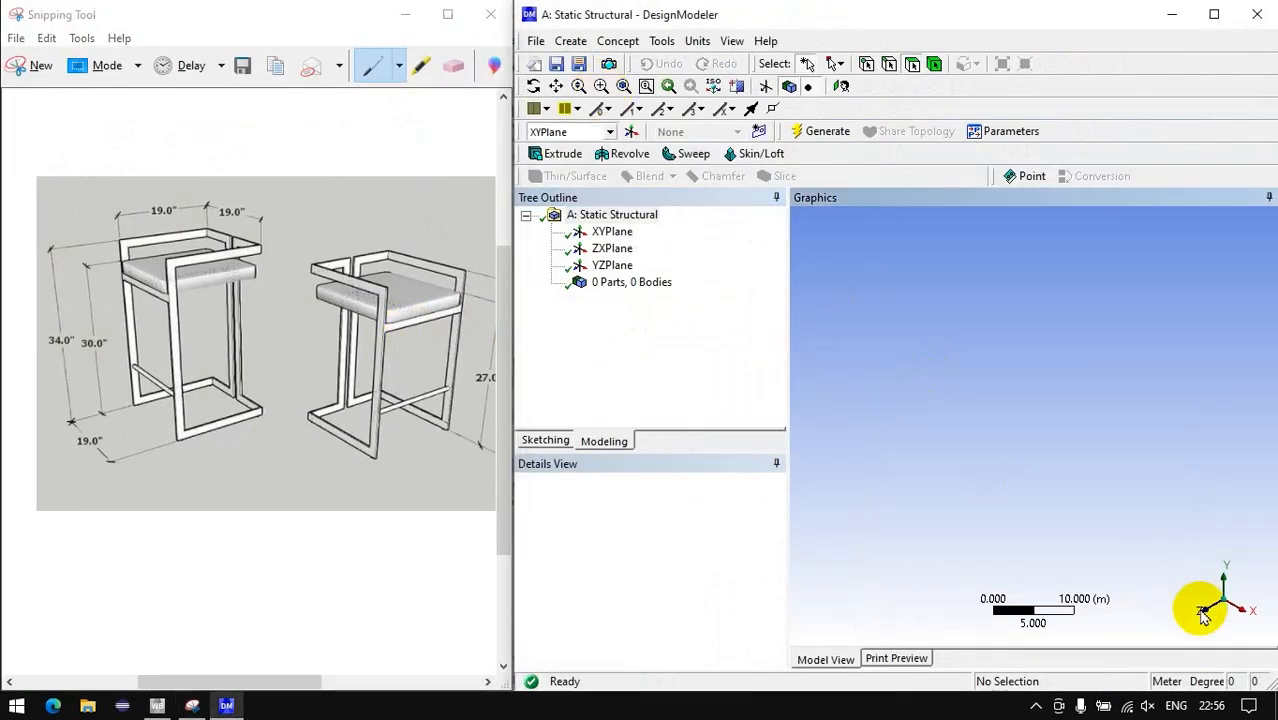
click(697, 40)
click(722, 157)
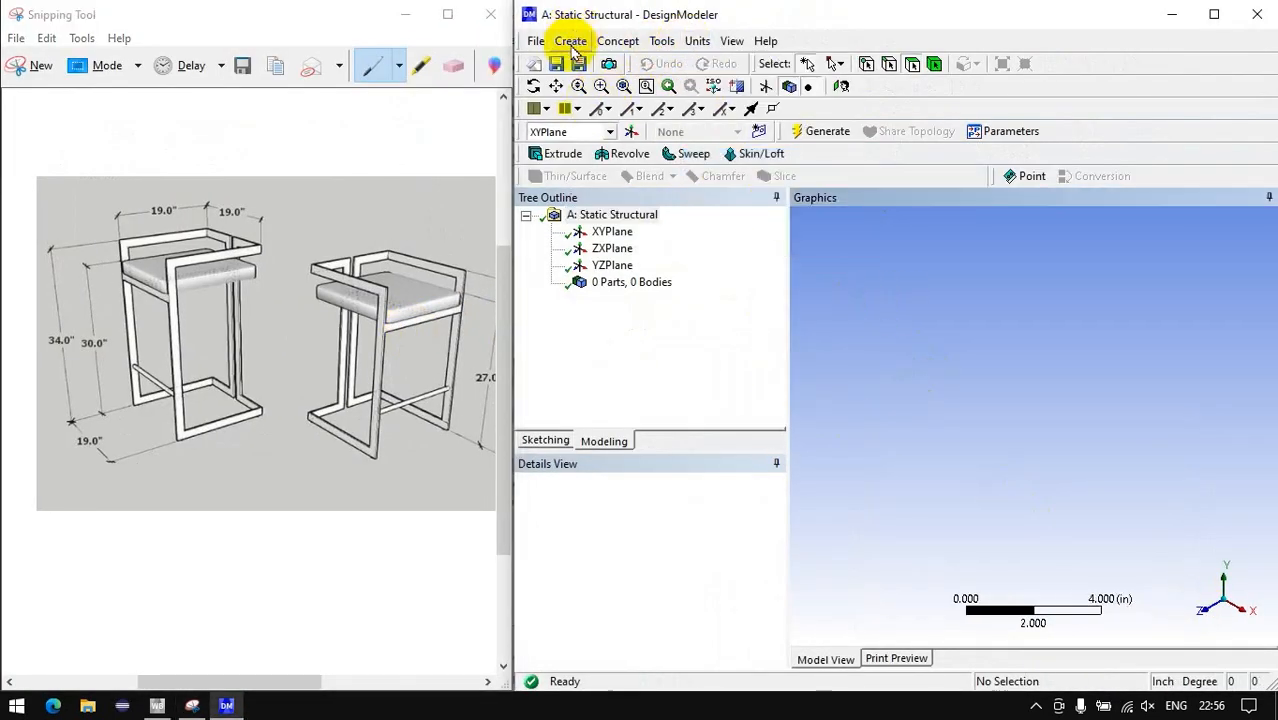
Sketch a rectangle about 5.2 by 5.3 in around the origin on the ZXPlane, viewed face-on.
click(610, 236)
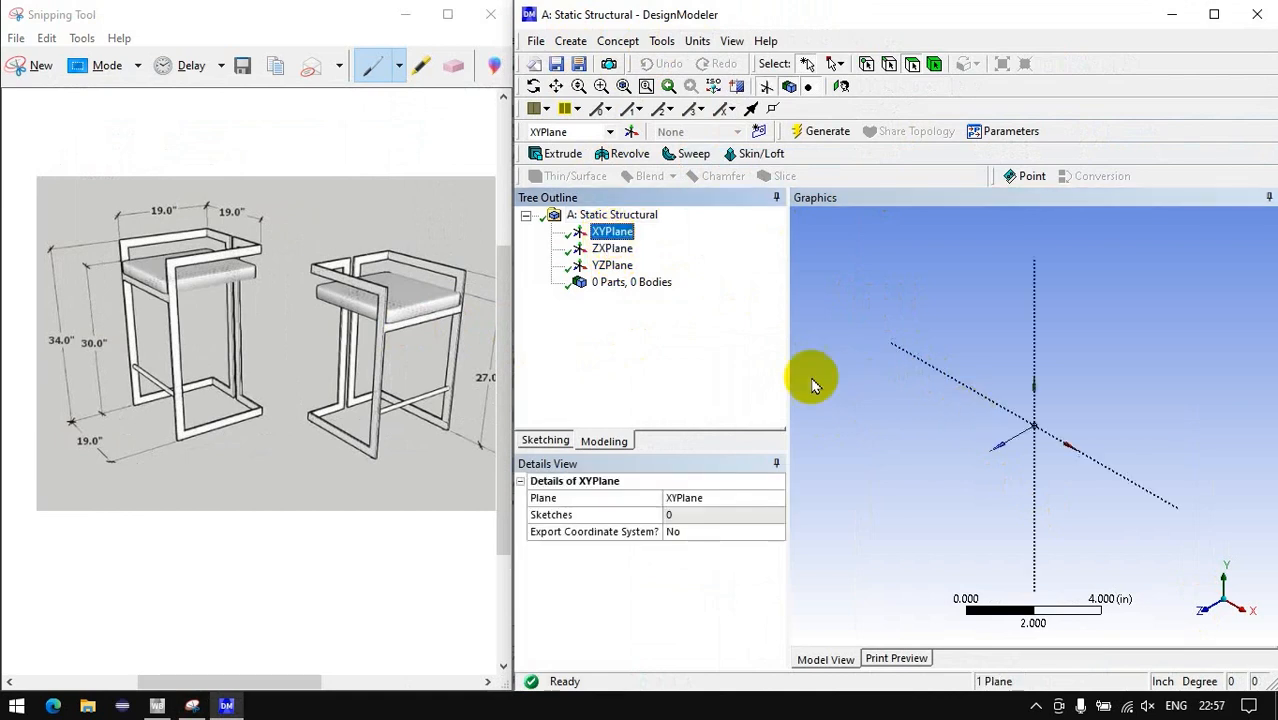
click(612, 249)
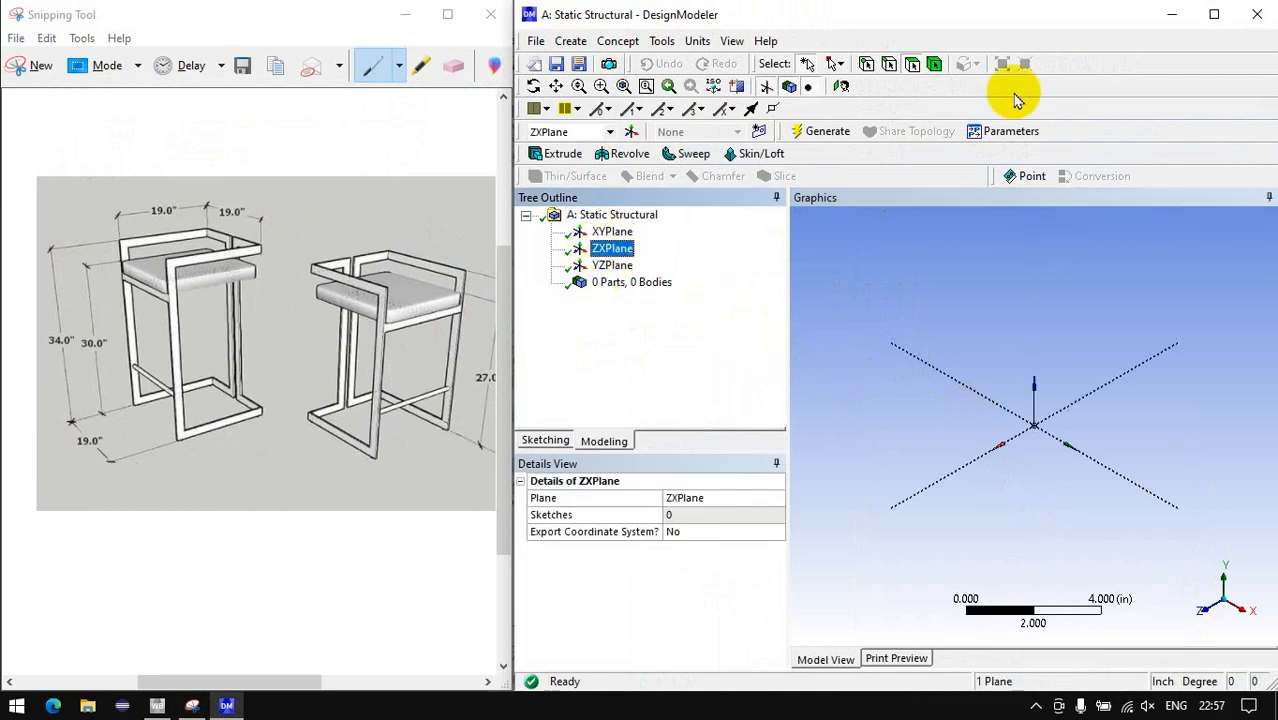
click(841, 86)
click(545, 440)
click(563, 323)
click(975, 365)
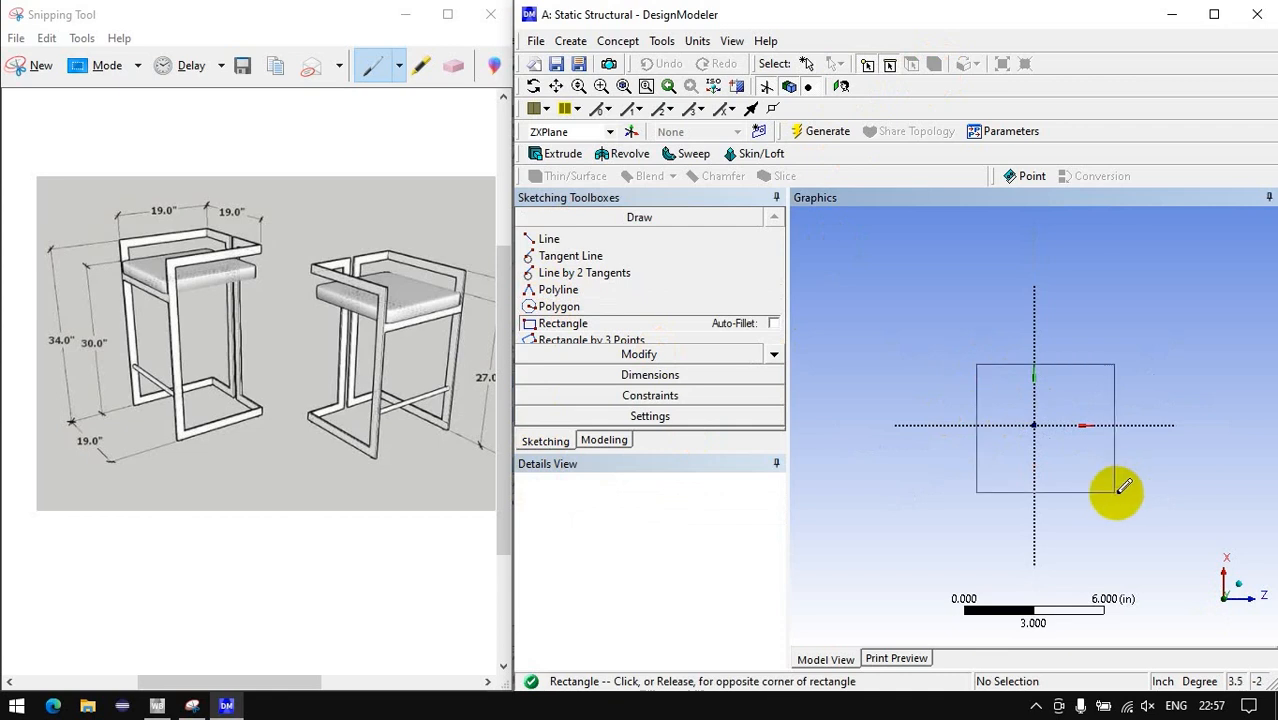
click(1097, 490)
Dimension the rectangle's width and height, plus the distances from its upper and left edges to the axes.
click(625, 374)
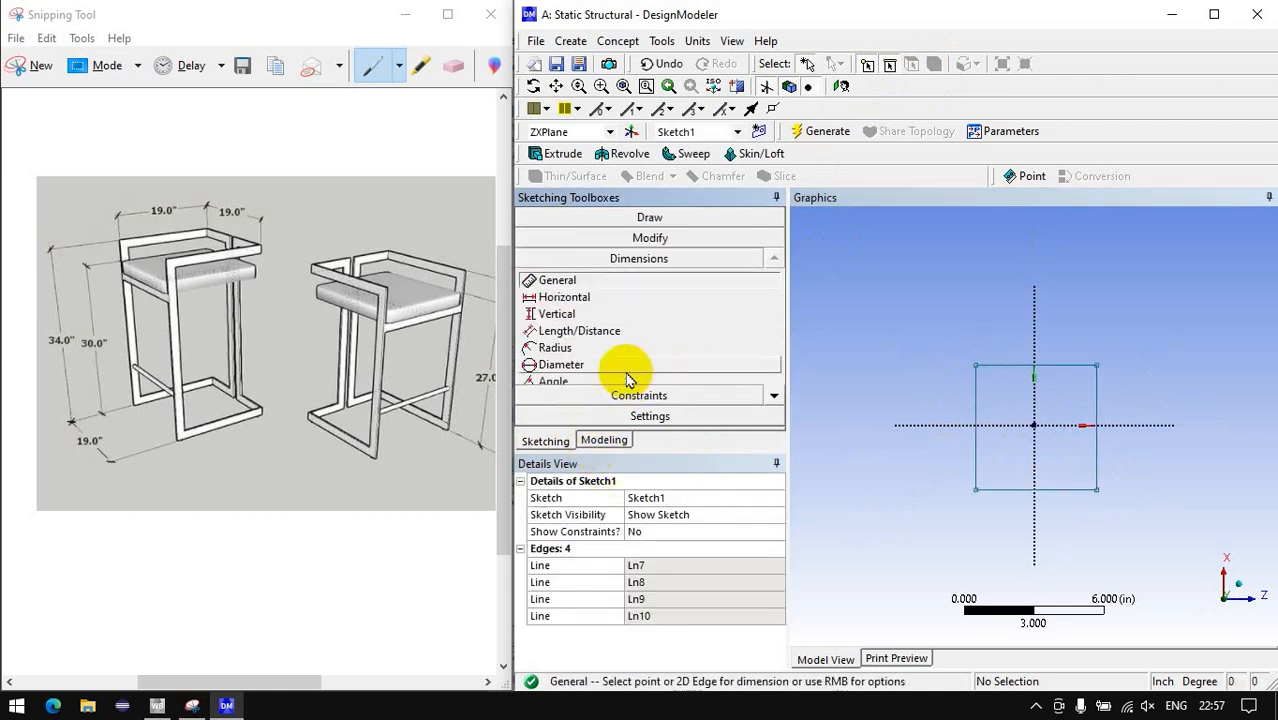
click(585, 331)
click(976, 396)
click(1097, 396)
click(1064, 366)
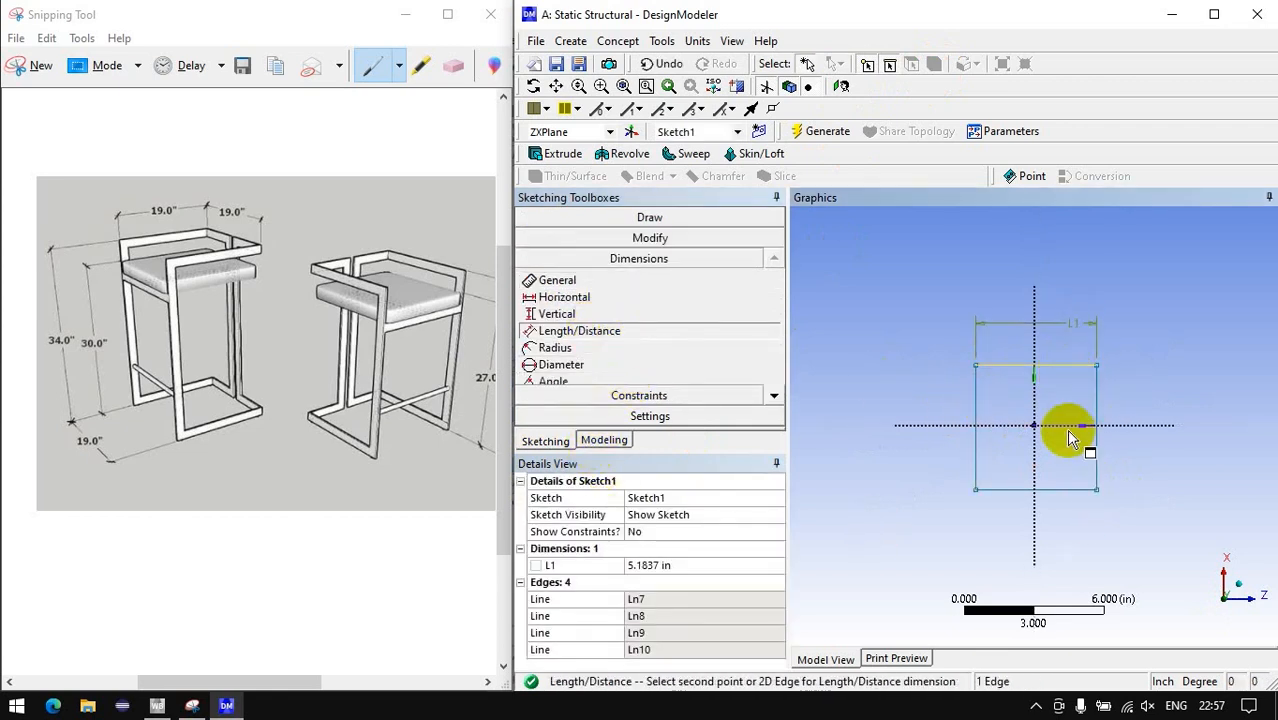
click(1066, 426)
click(1110, 487)
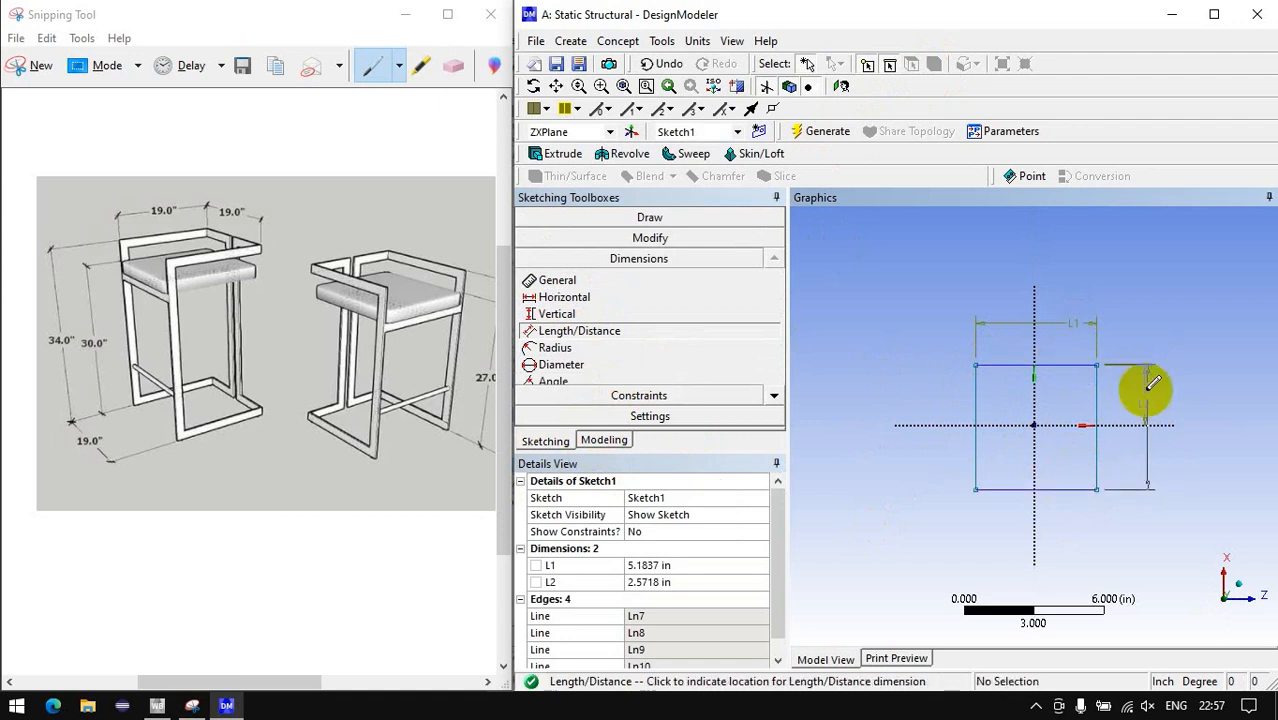
click(1170, 398)
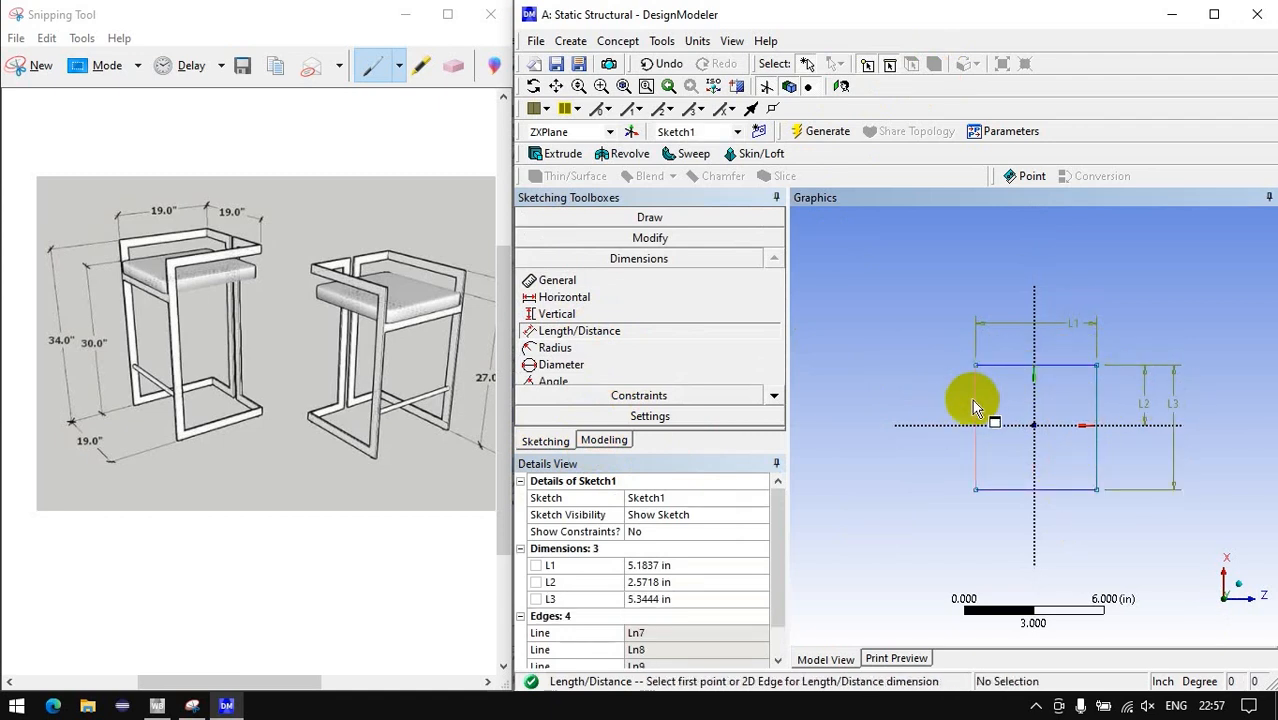
click(1034, 413)
click(1004, 297)
Circle the two 19.0" seat dimensions on the stool reference image.
click(640, 582)
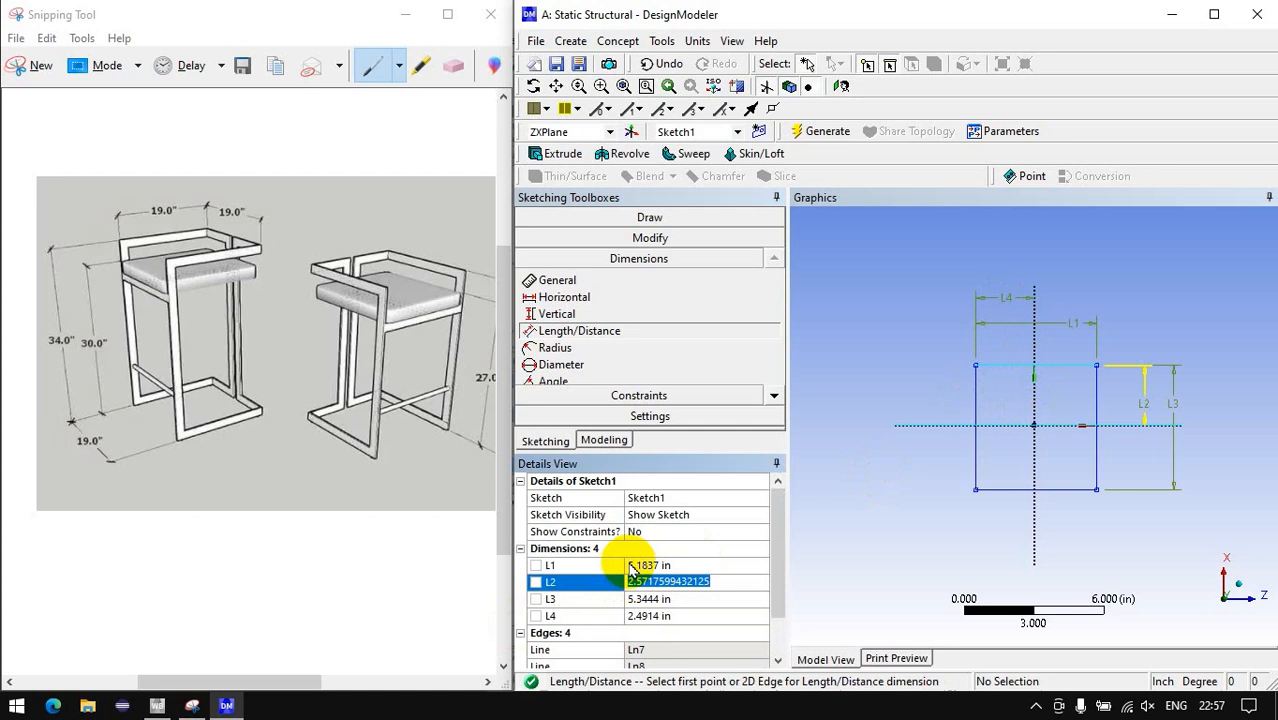
click(160, 212)
mouse_move(156, 188)
mouse_down()
mouse_move(191, 206)
mouse_move(173, 188)
mouse_up()
drag(226, 190, 235, 185)
Set the rectangle's width and height to 19 in and its upper and left edge offsets from the axes to 9.5 in.
click(672, 565)
key(Return)
click(671, 583)
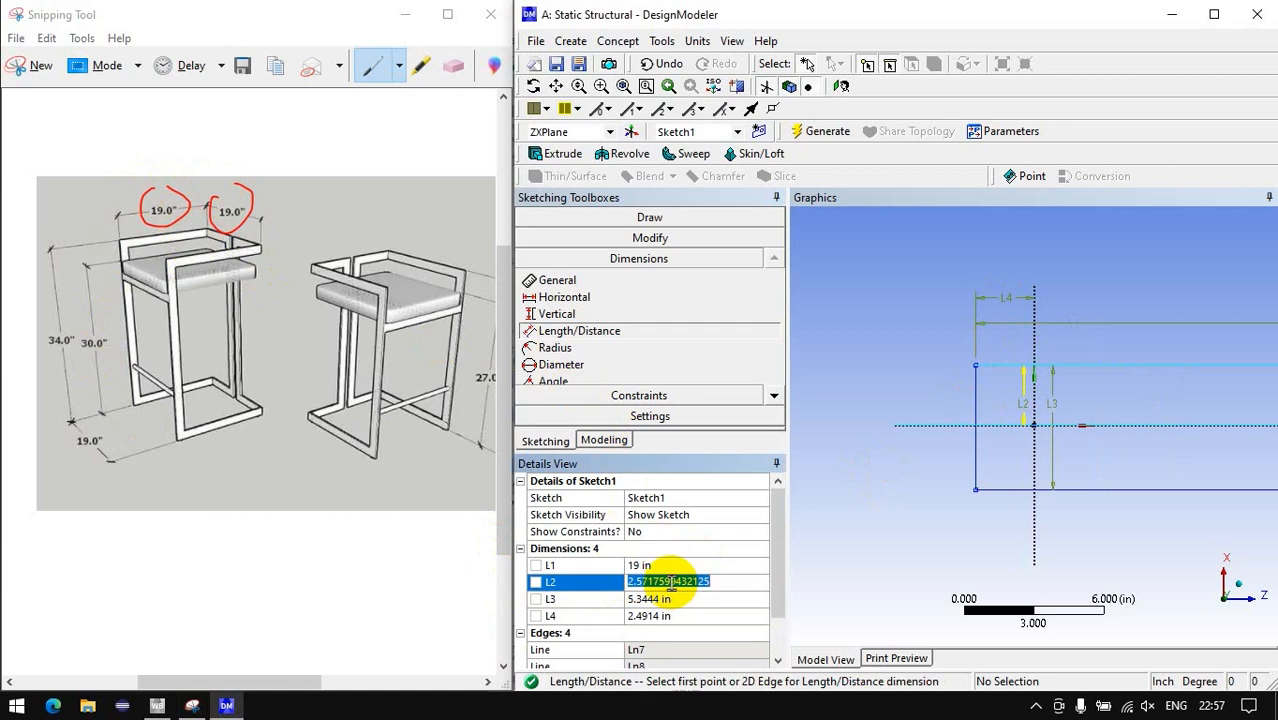
key(Return)
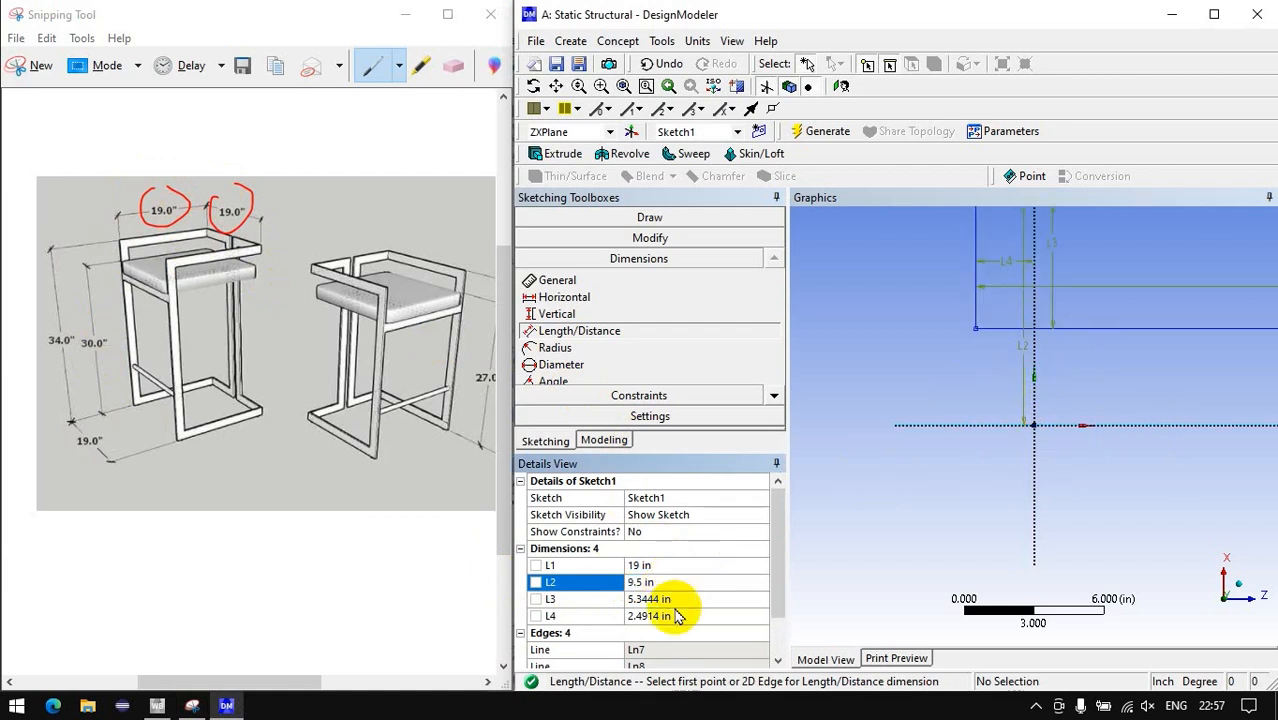
click(676, 598)
text(19)
key(Return)
click(680, 615)
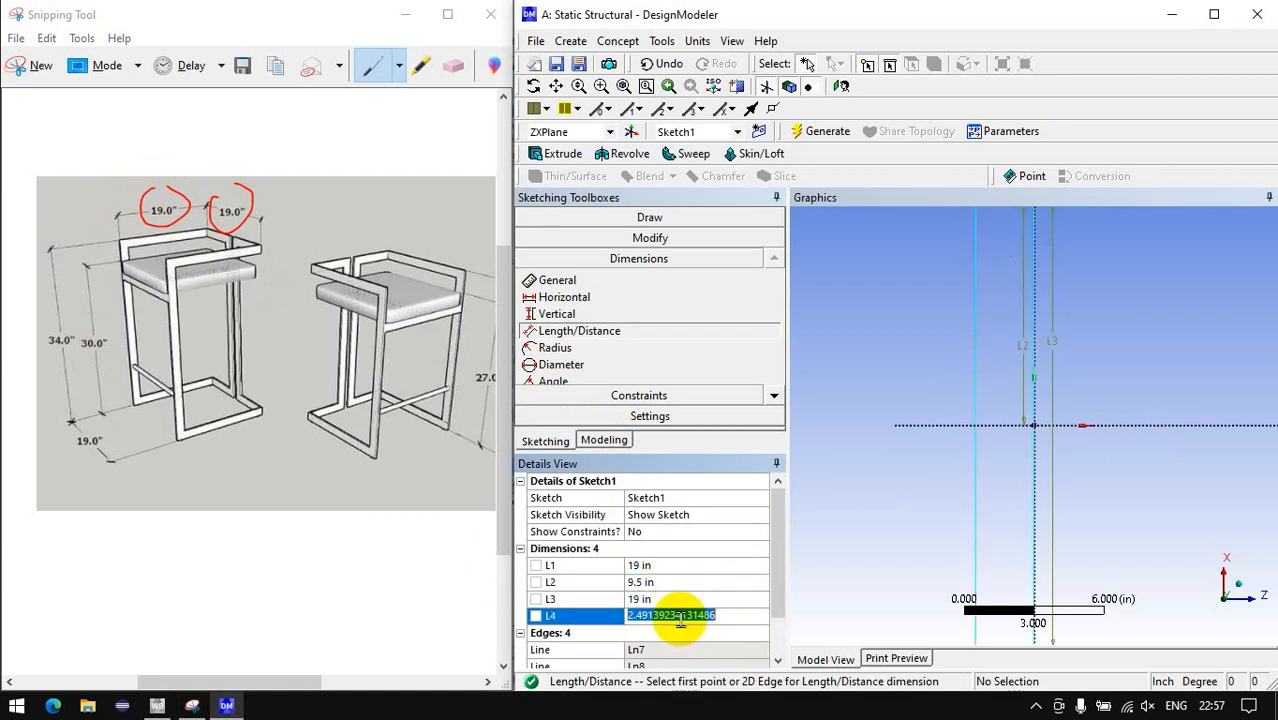
text(=19/2)
key(Return)
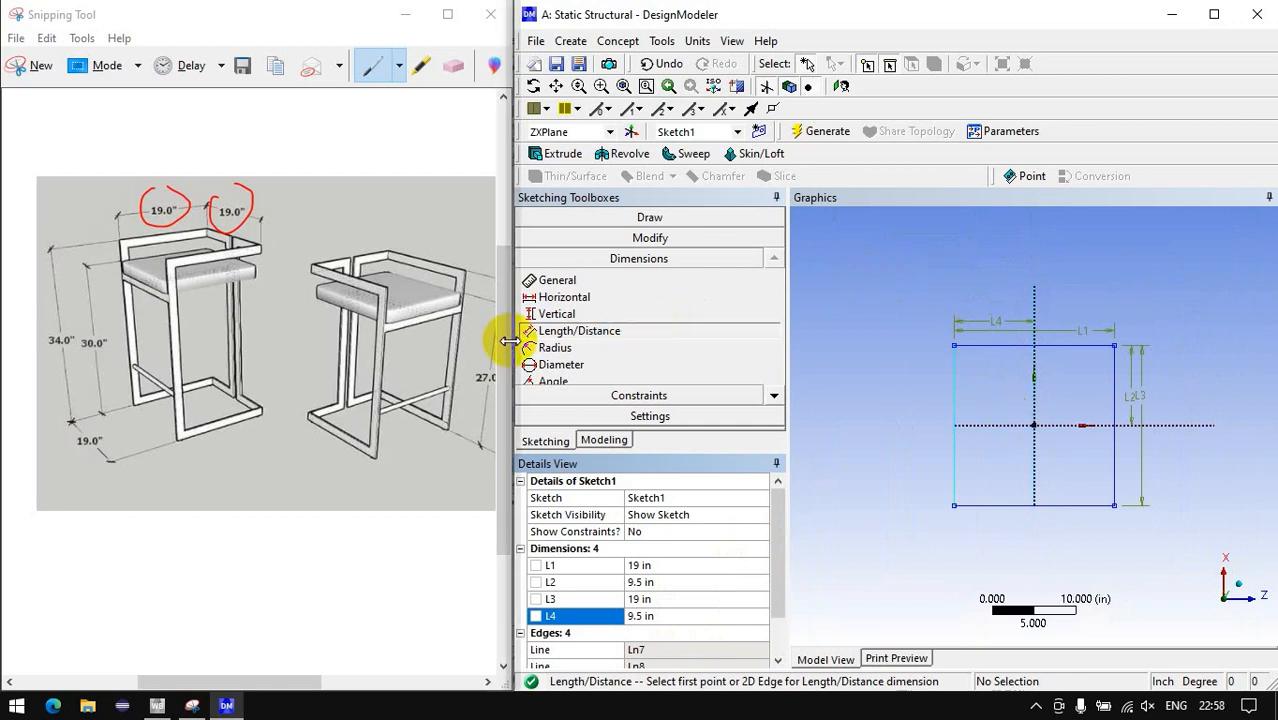
Sketch an inner rectangle resting on the square's lower edge, inset about 1.26 in from the other three sides.
click(590, 218)
click(562, 323)
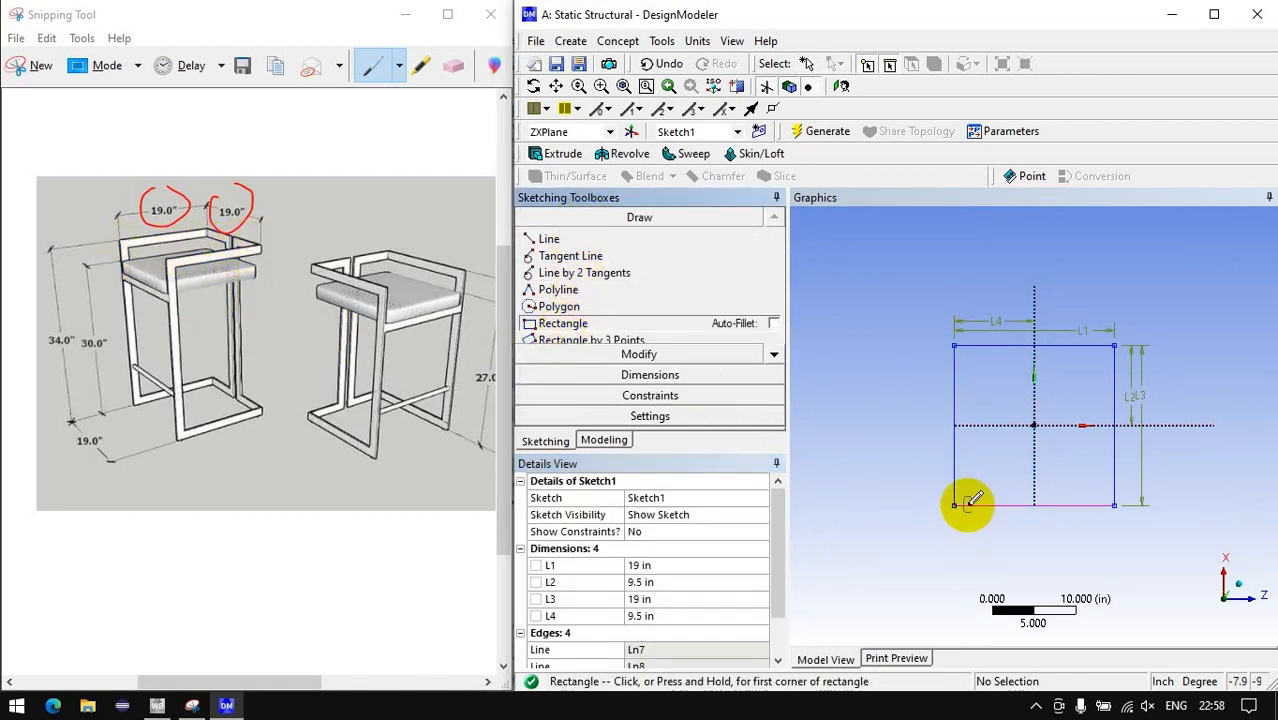
drag(958, 506, 1112, 352)
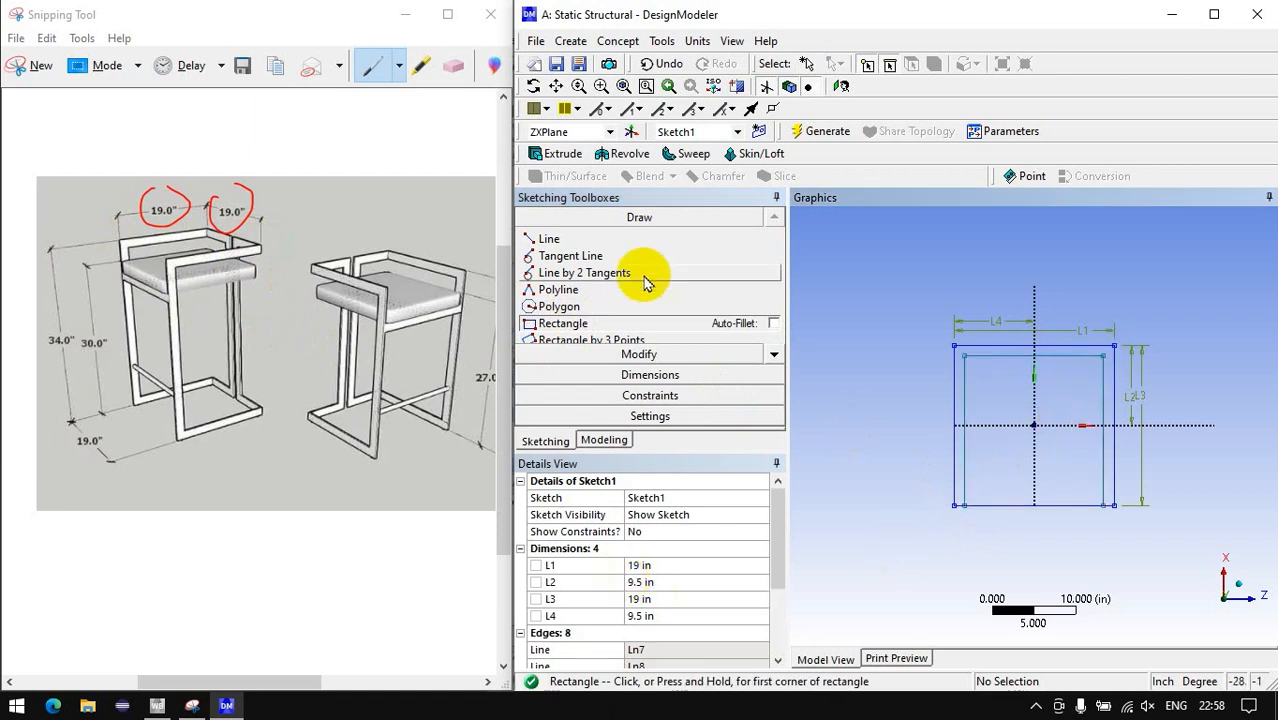
Dimension the left, right and upper gaps between the inner and outer rectangles.
click(598, 372)
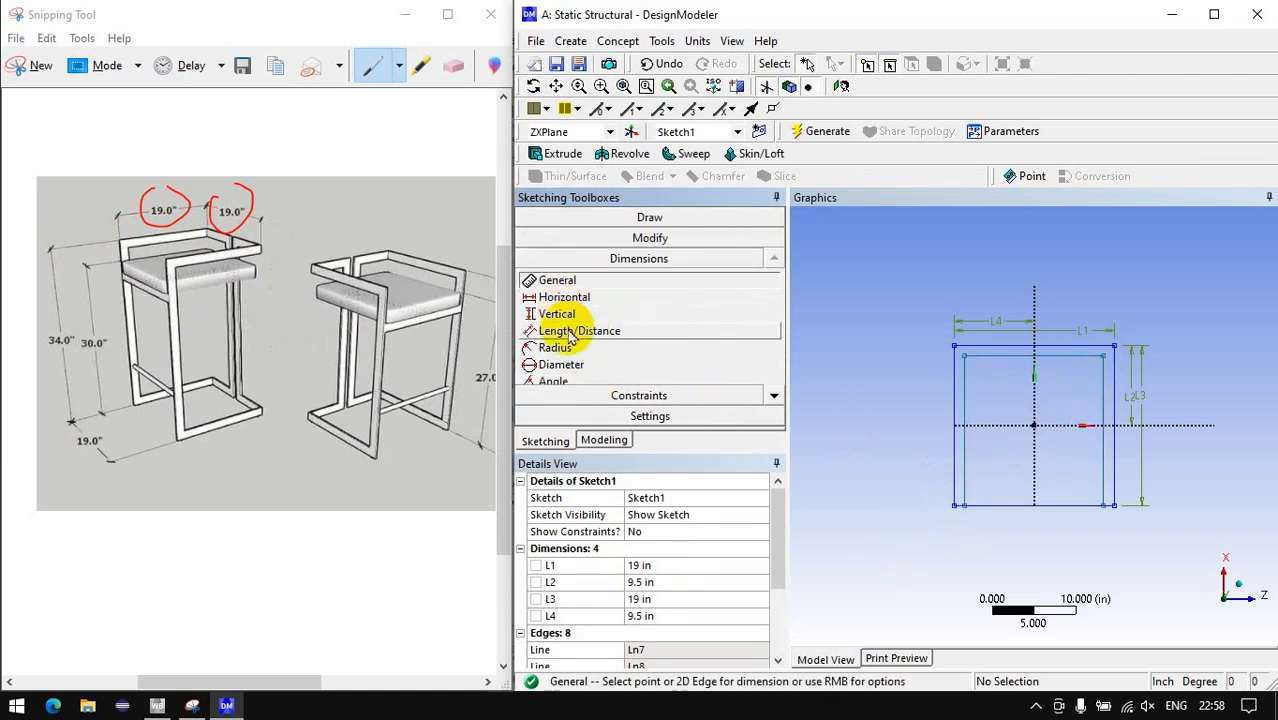
click(572, 333)
click(957, 479)
click(964, 485)
click(962, 555)
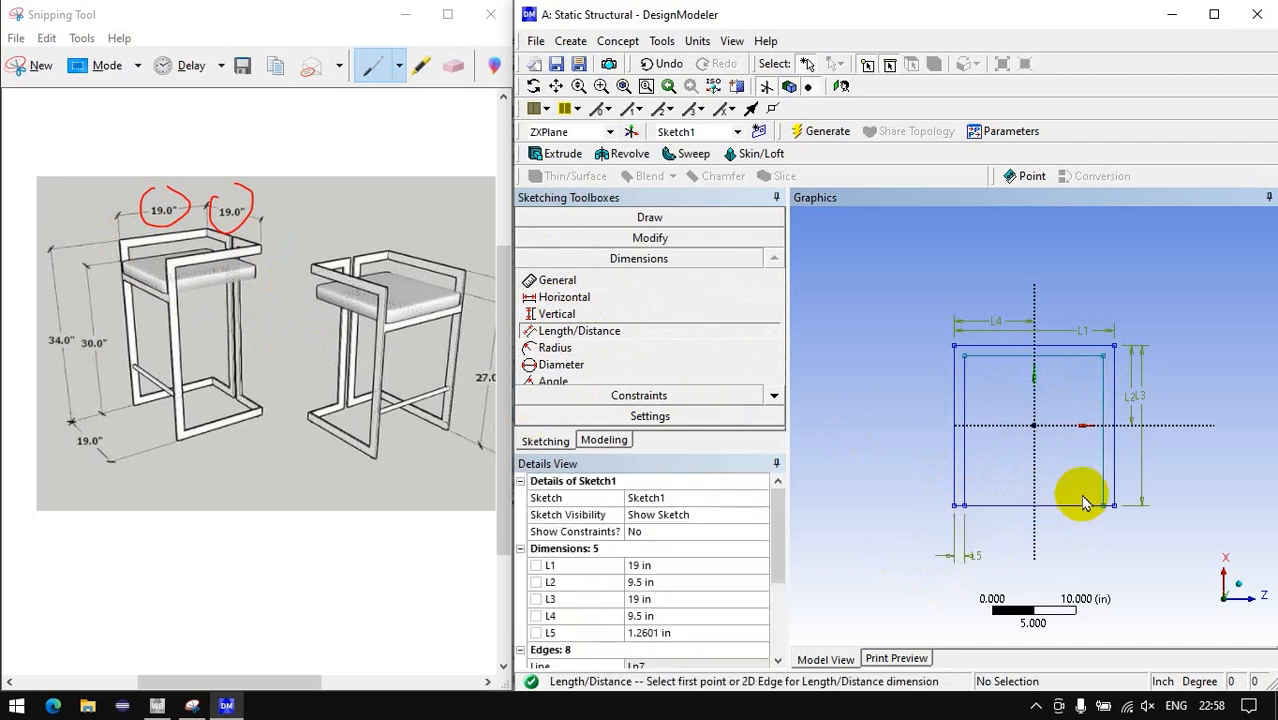
click(1114, 498)
click(1102, 502)
click(1118, 546)
click(1075, 355)
click(1204, 336)
Set the left and right gaps between the rectangles to 0.5 in and the upper gap to match.
click(684, 633)
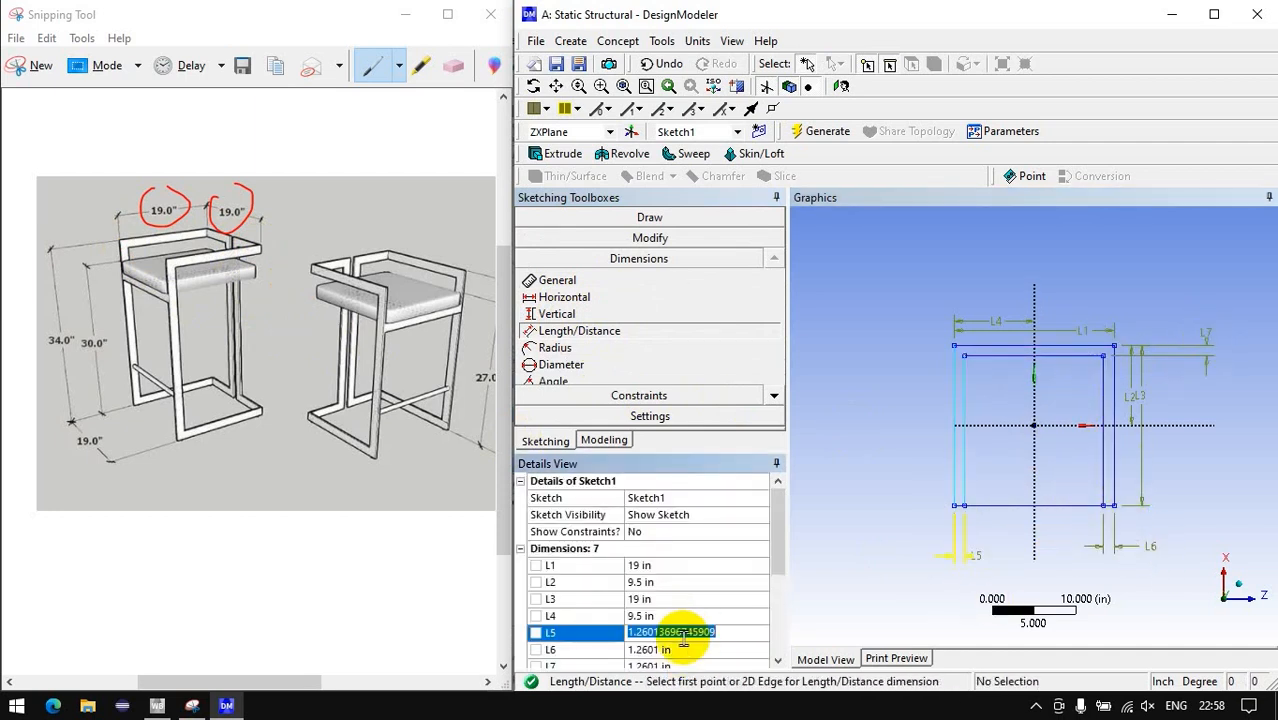
scroll(682, 642, down, 2)
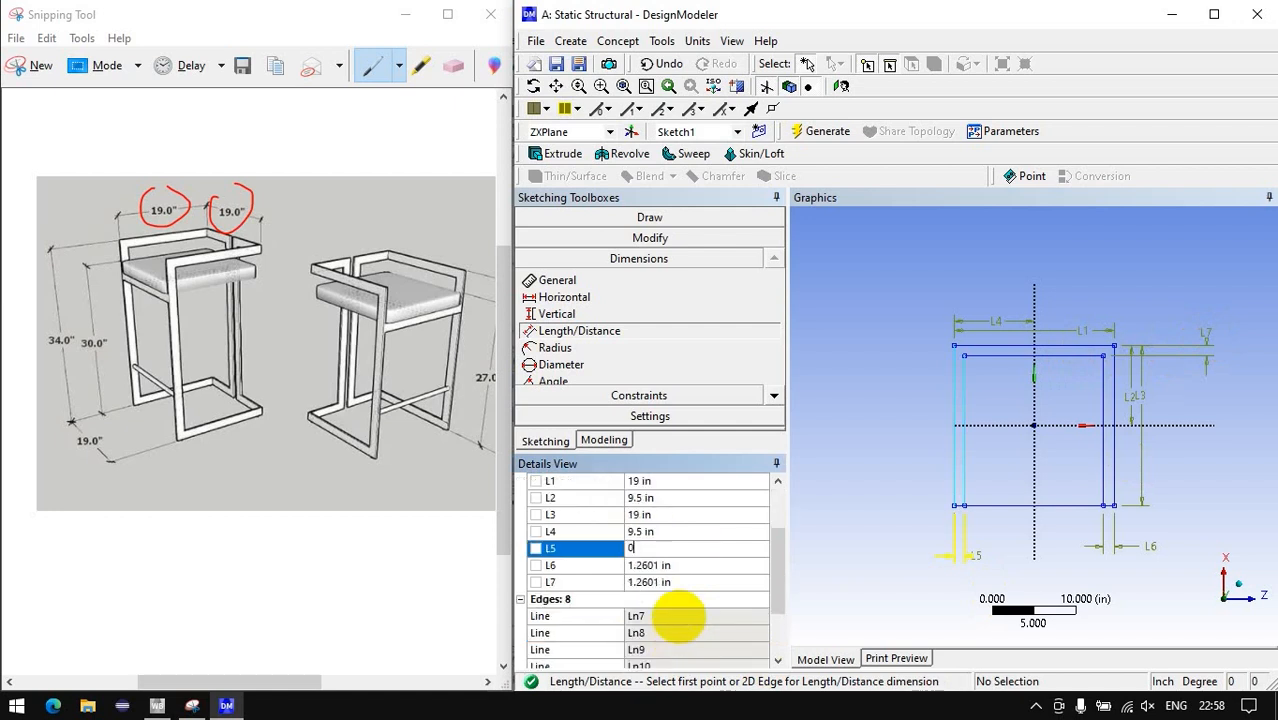
click(686, 566)
text(0.5)
click(684, 582)
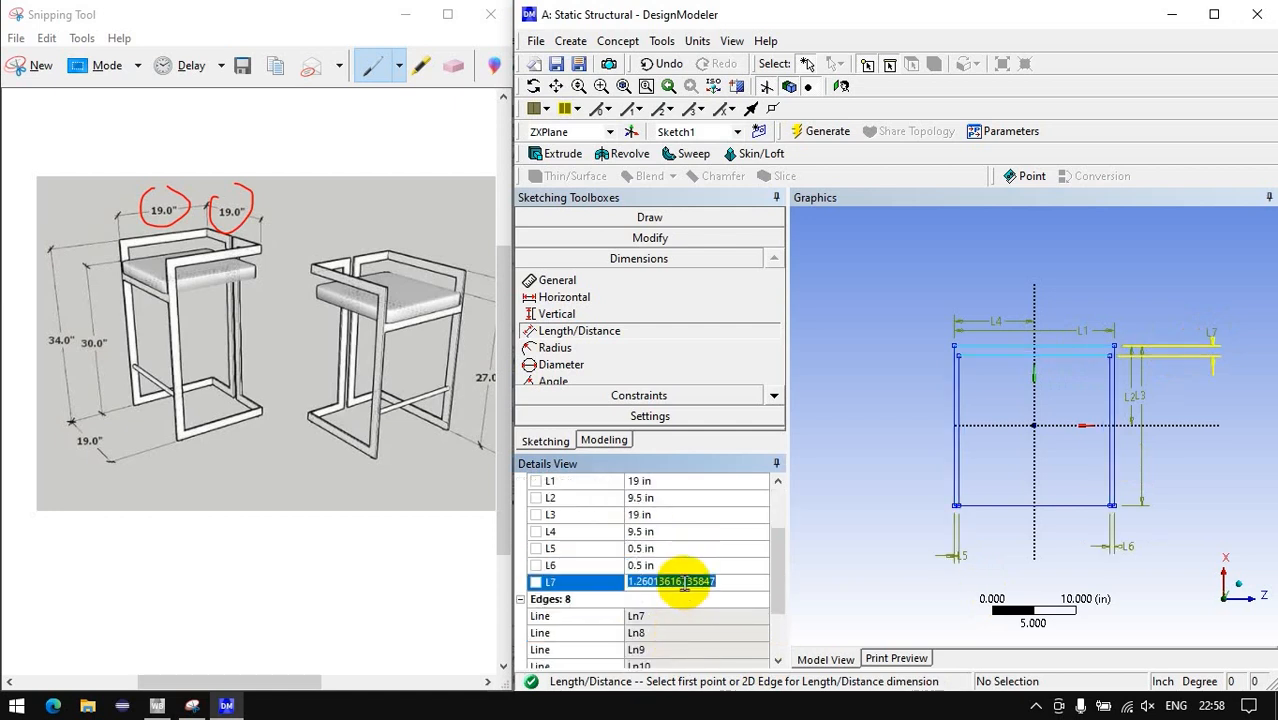
click(879, 491)
Trim the lower edge between the two side strips to leave an open U-shaped profile.
click(639, 238)
click(550, 311)
click(993, 505)
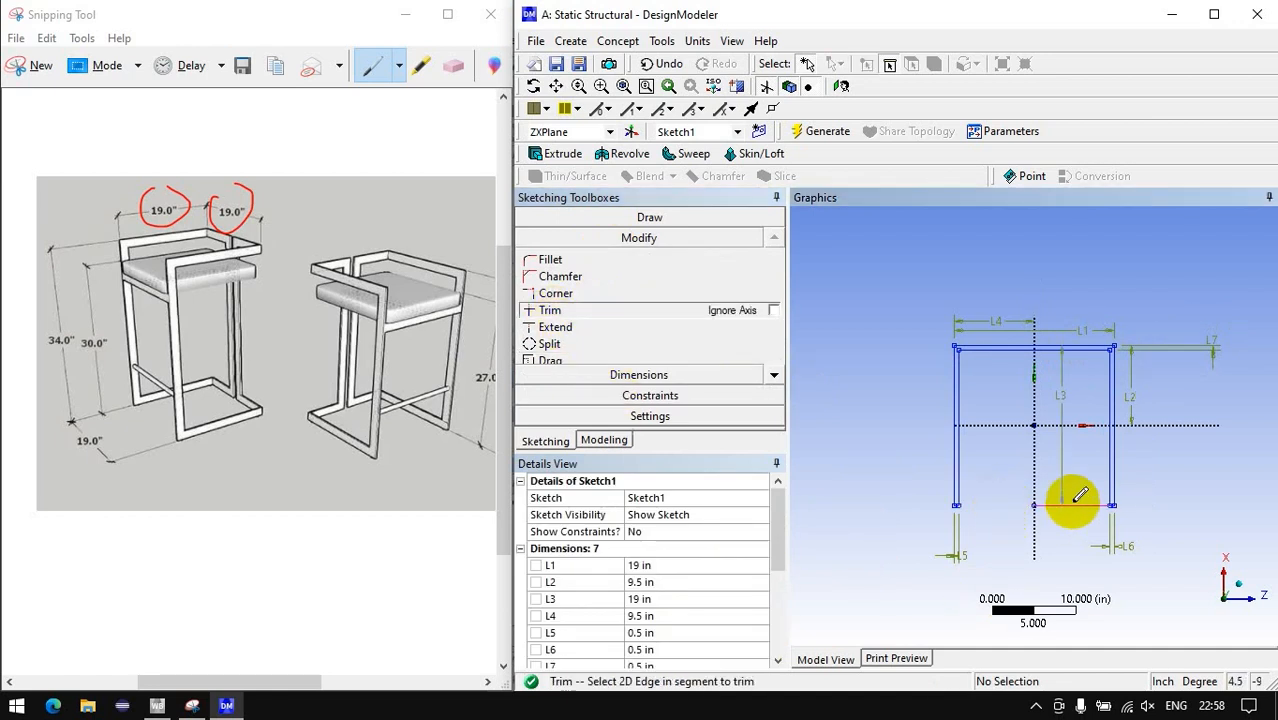
Circle the 34.0" height on the reference image, extrude the U-shaped sketch 34 in and generate the body.
click(556, 153)
middle_drag(950, 428, 856, 371)
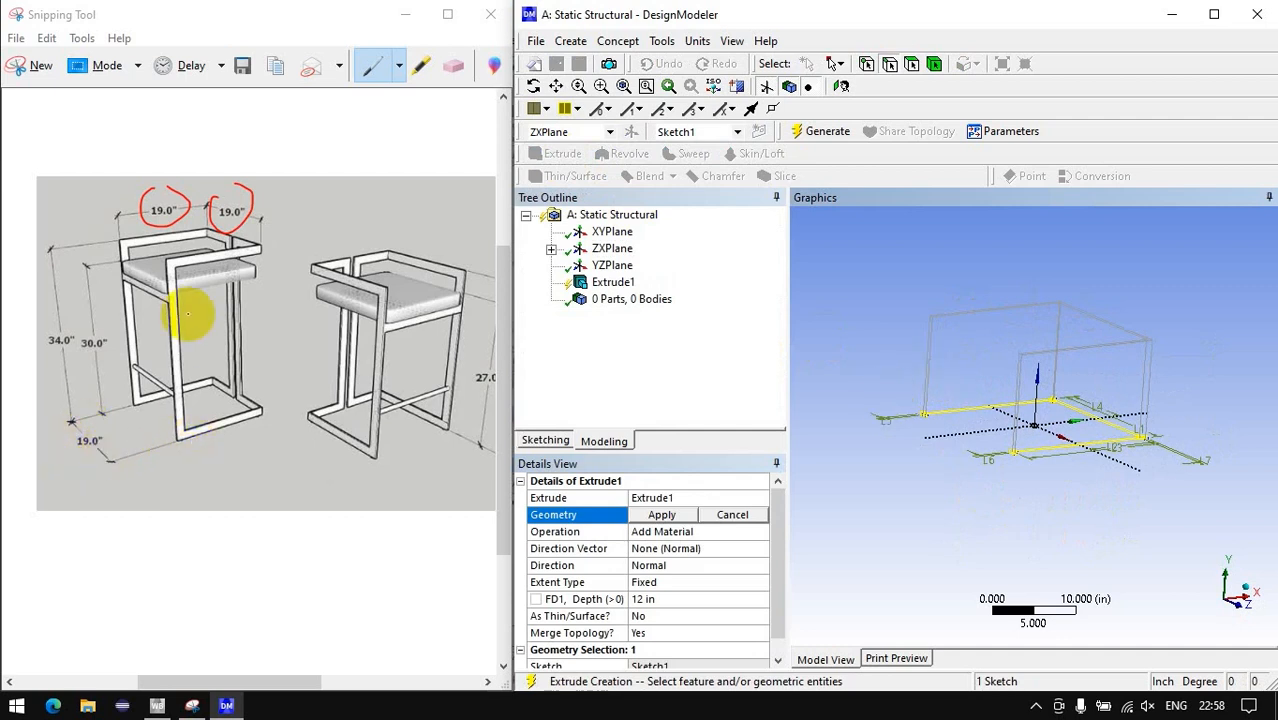
drag(48, 352, 52, 356)
click(661, 514)
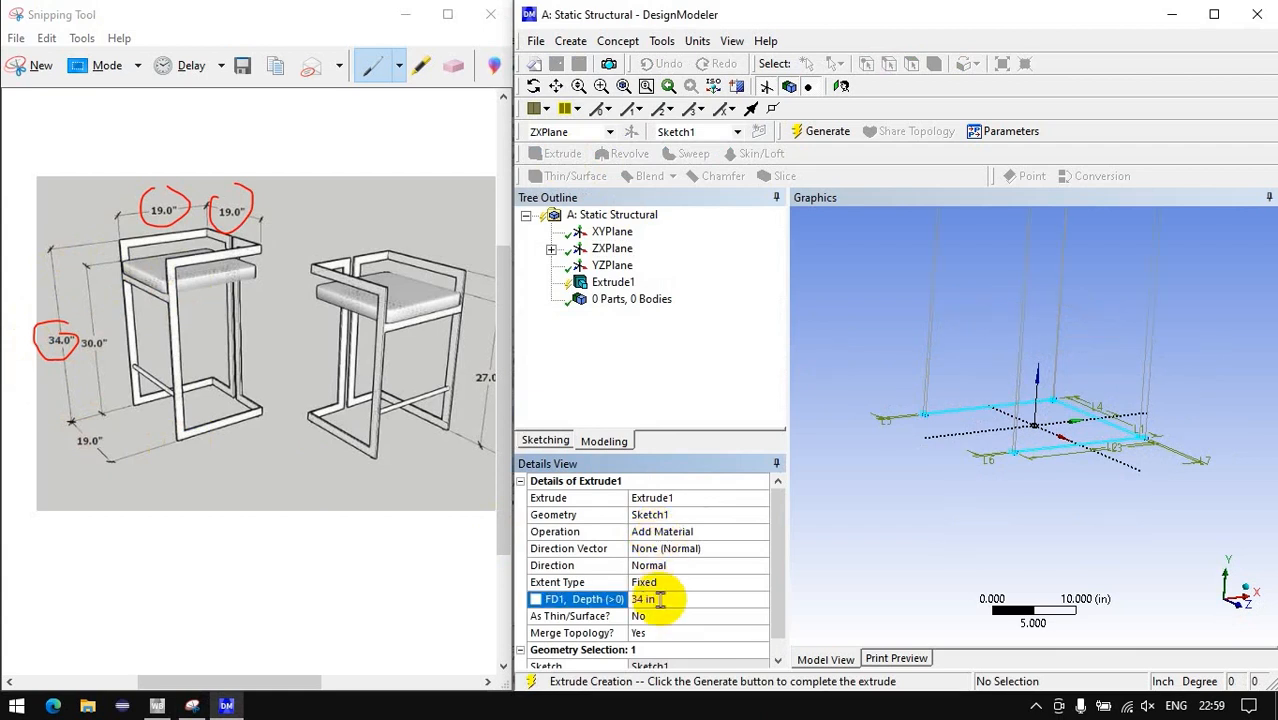
scroll(948, 462, down, 5)
click(922, 409)
click(641, 248)
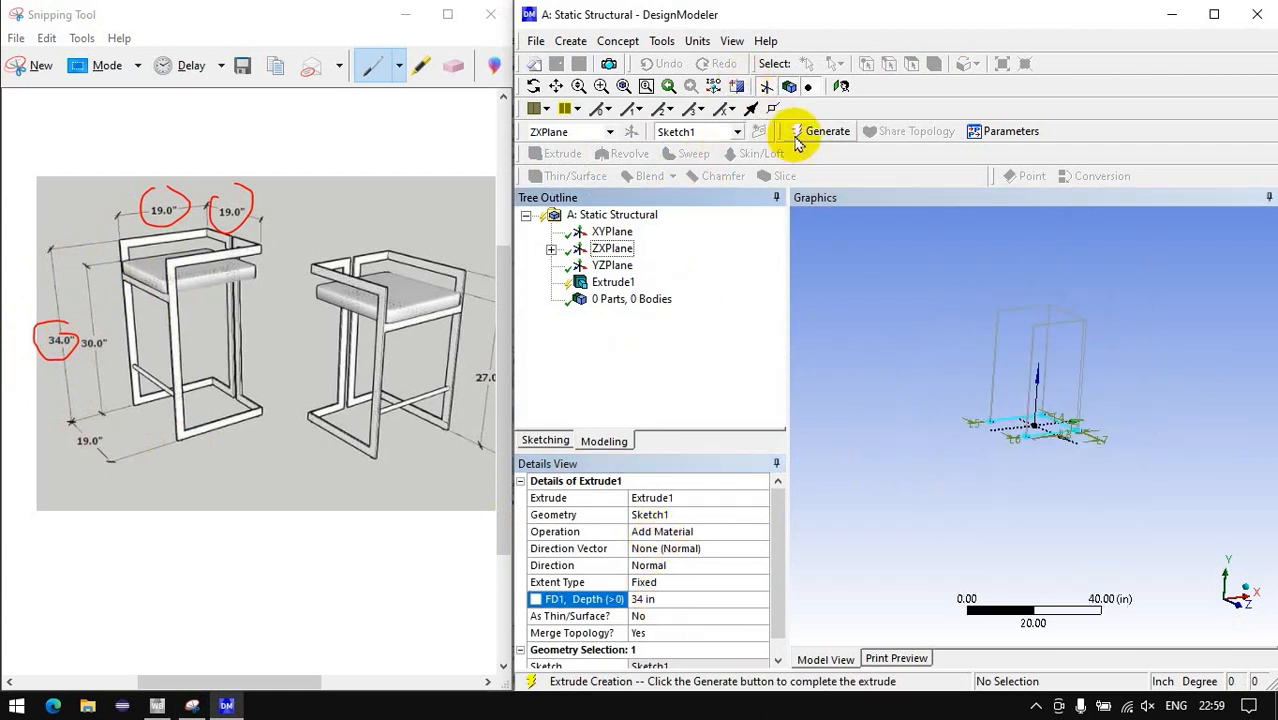
click(826, 131)
Sketch a rectangle about 19.5 by 31 in on the XYPlane over the body's side face, extending past its right edge.
middle_drag(984, 394, 1133, 400)
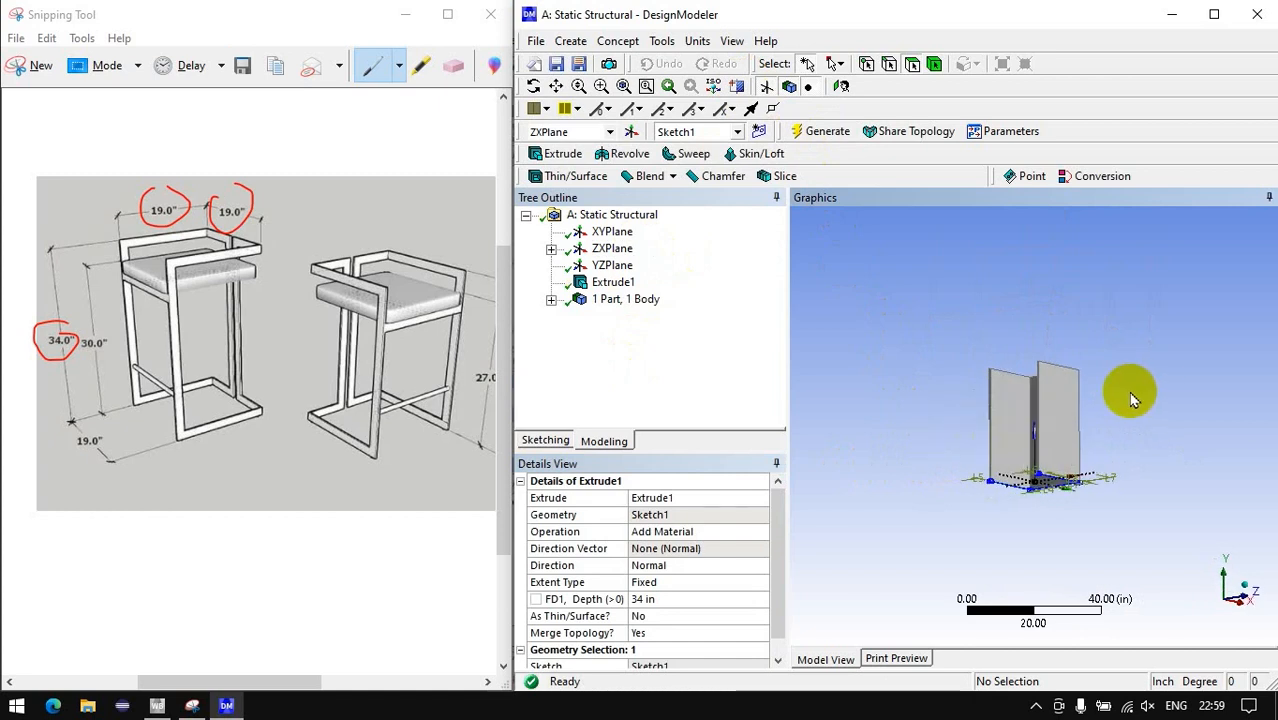
scroll(1120, 392, up, 3)
click(613, 235)
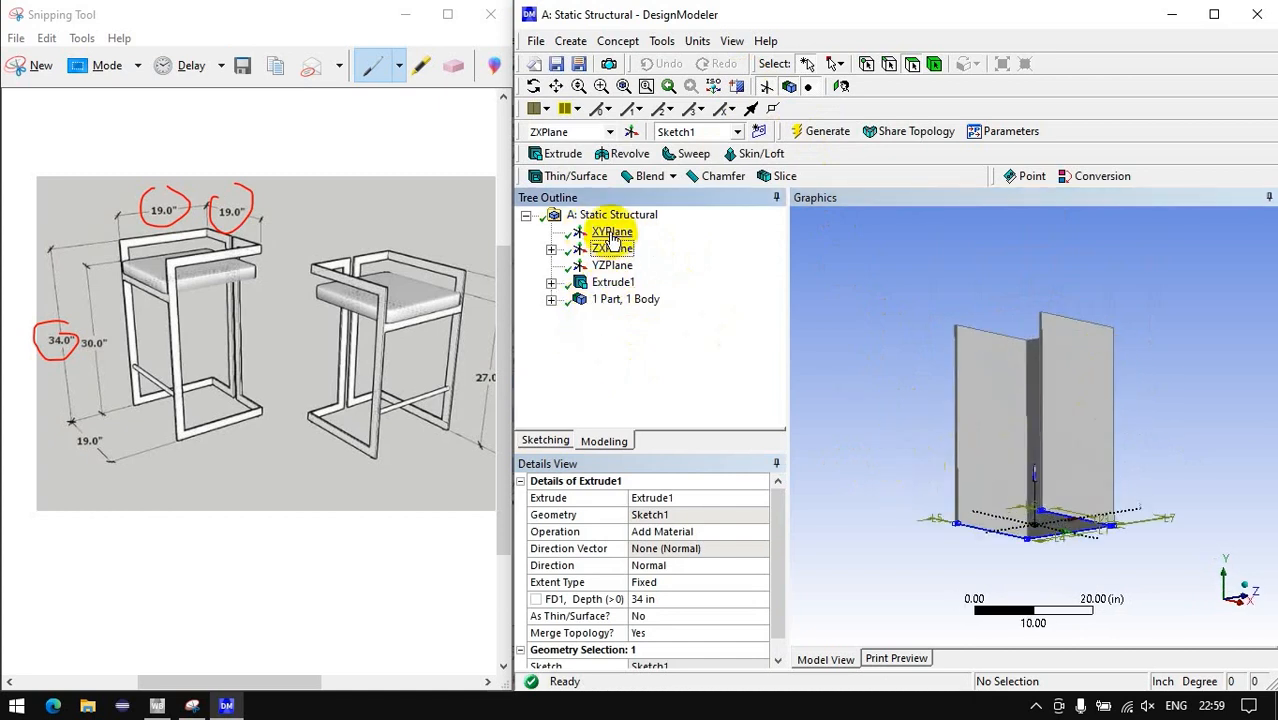
click(841, 86)
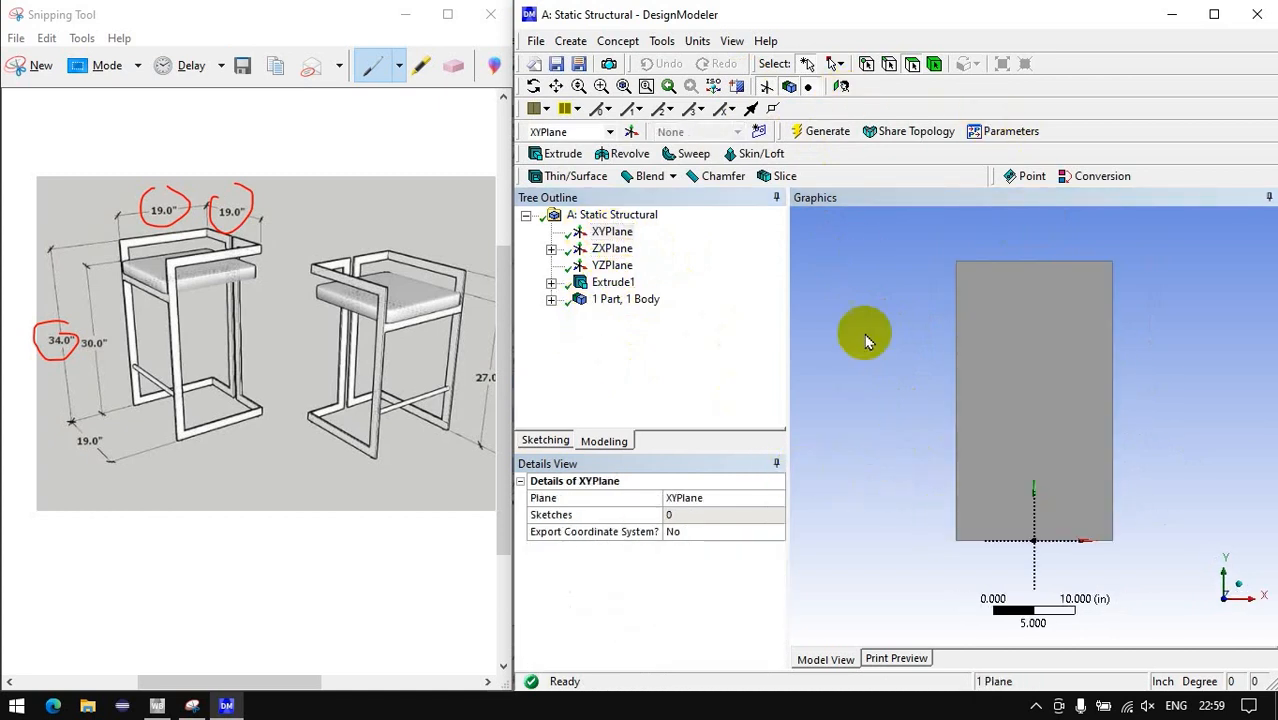
click(557, 443)
click(560, 323)
click(966, 276)
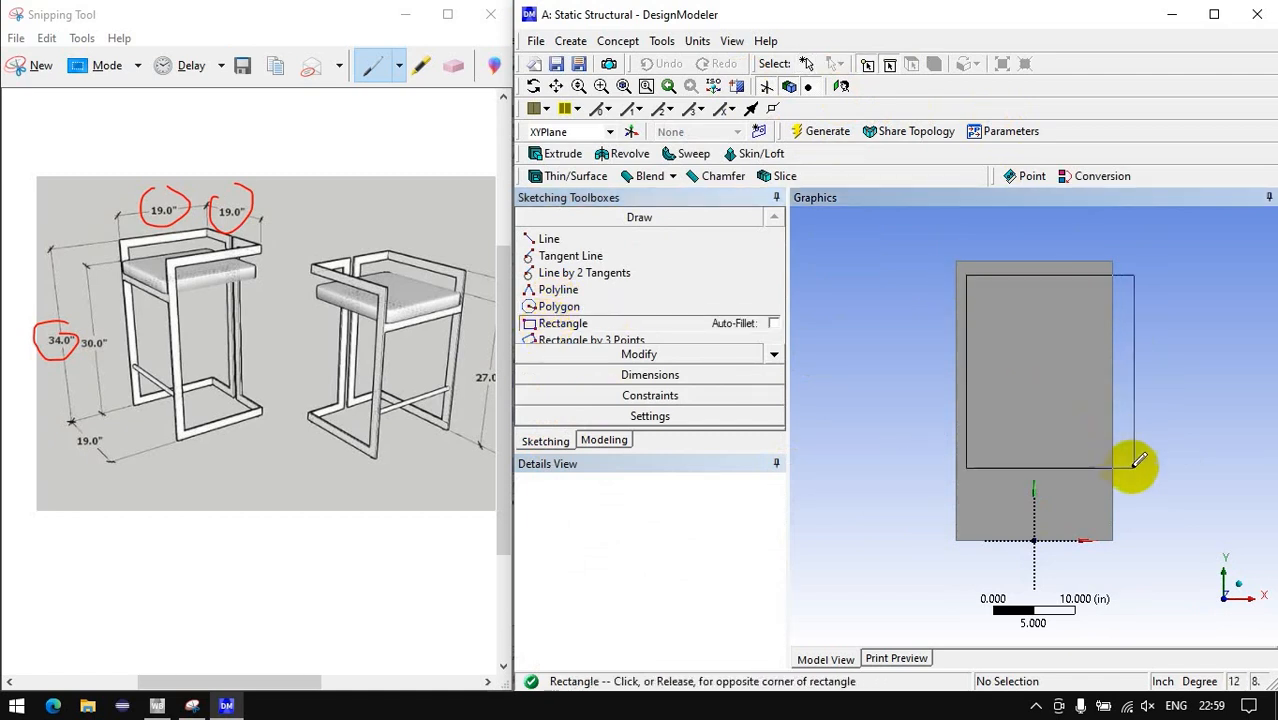
click(1126, 530)
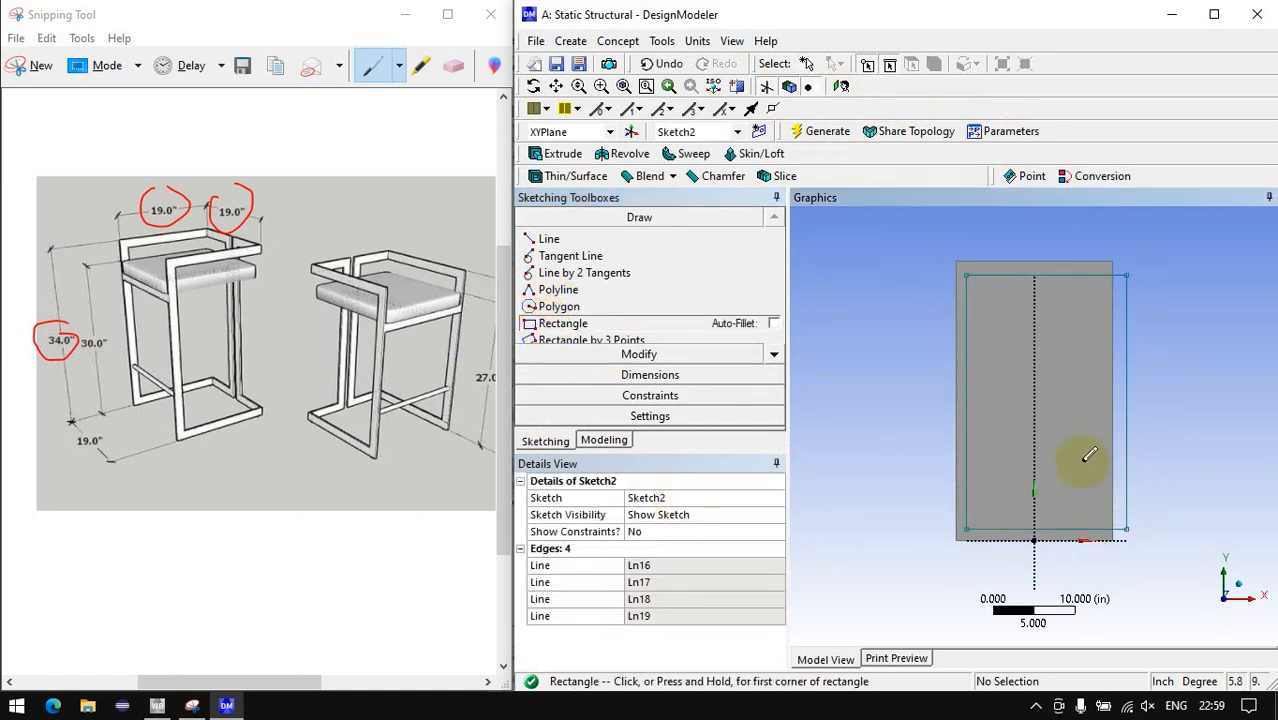
Dimension the new rectangle's left and right edges from the vertical axis, its lower edge from the horizontal axis, and its height.
click(630, 370)
click(560, 331)
click(966, 411)
click(1035, 426)
click(1020, 244)
click(1126, 360)
click(1035, 324)
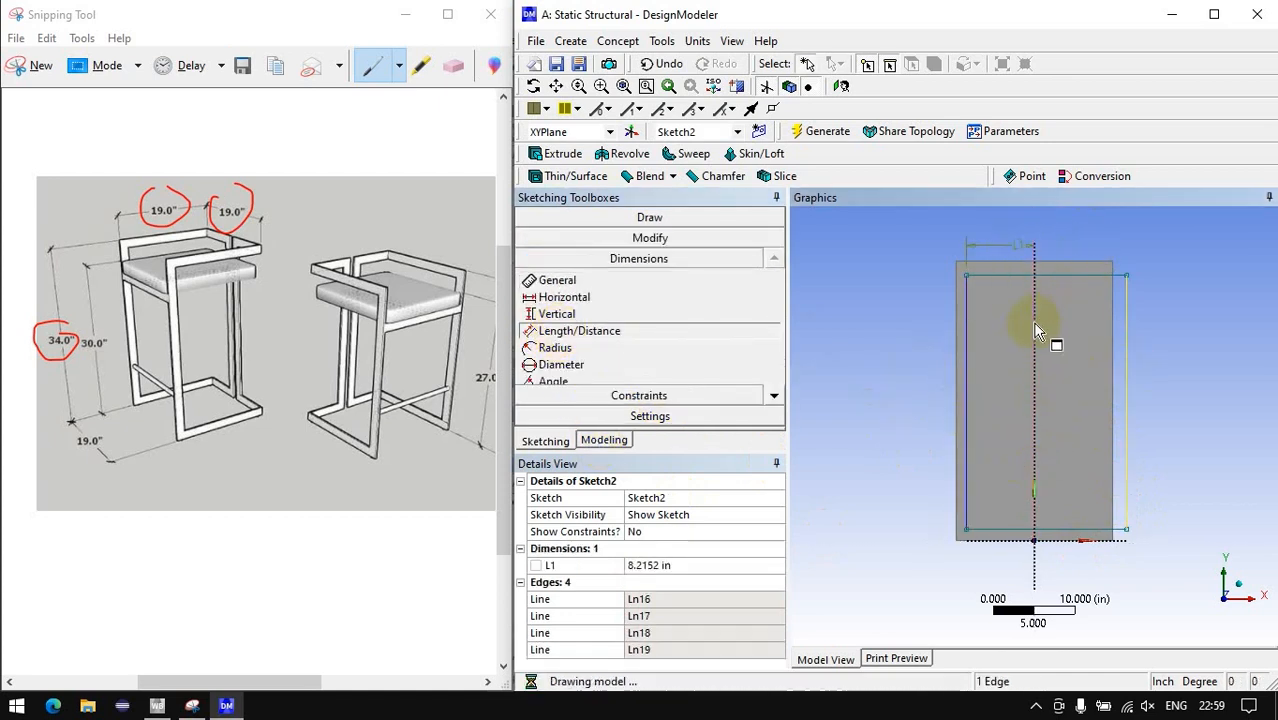
click(1010, 541)
click(920, 540)
click(1005, 529)
click(1000, 276)
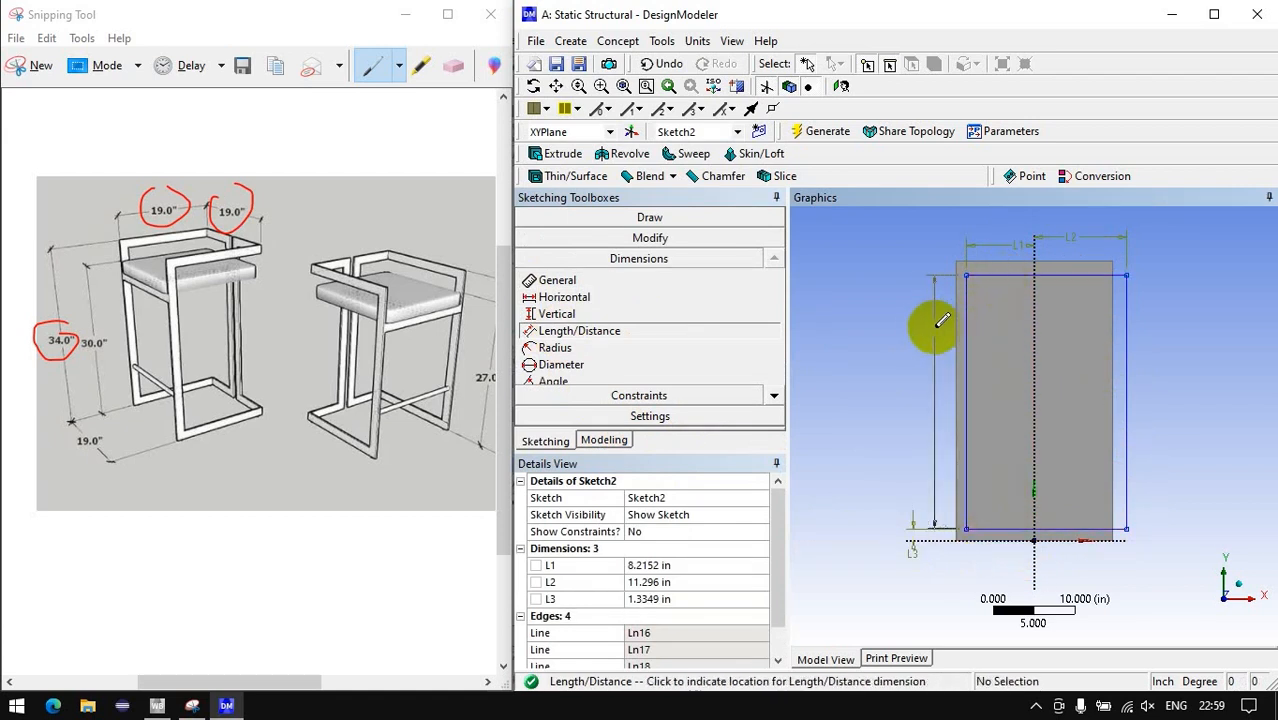
click(920, 380)
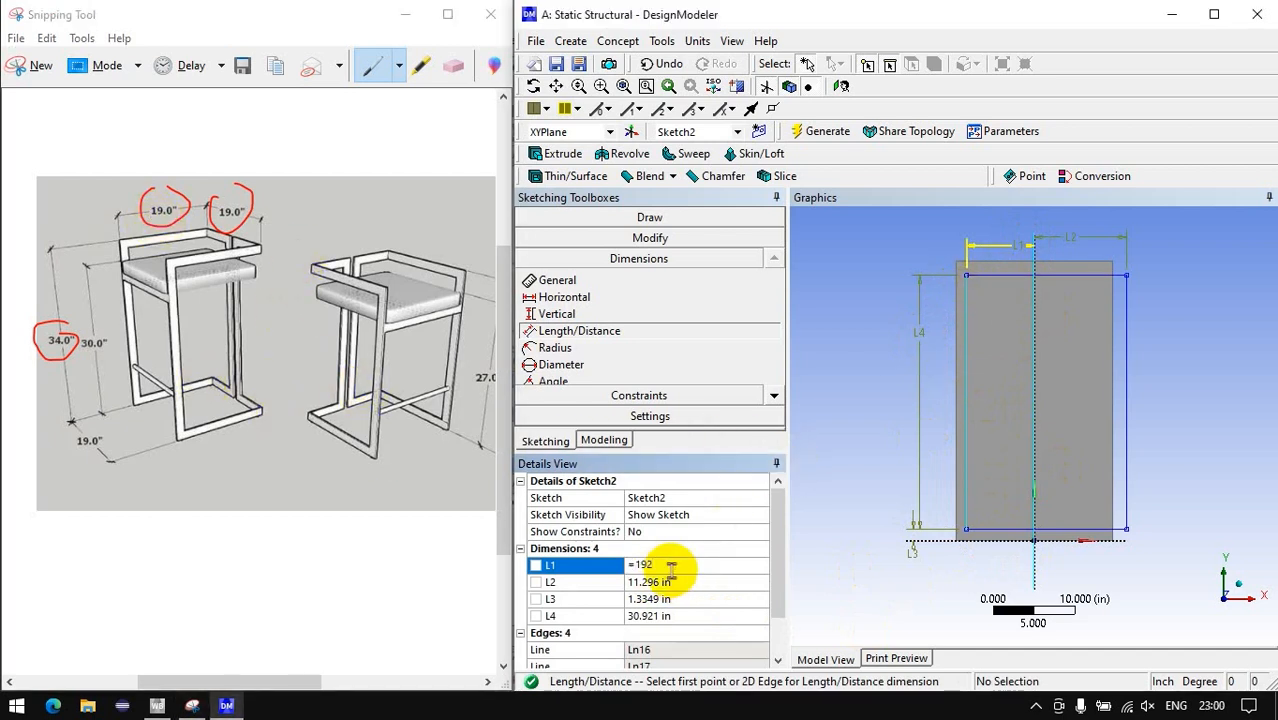
Set the distance from the rectangle's left edge to the vertical axis to 8.75 in.
text(=19/2)
key(Return)
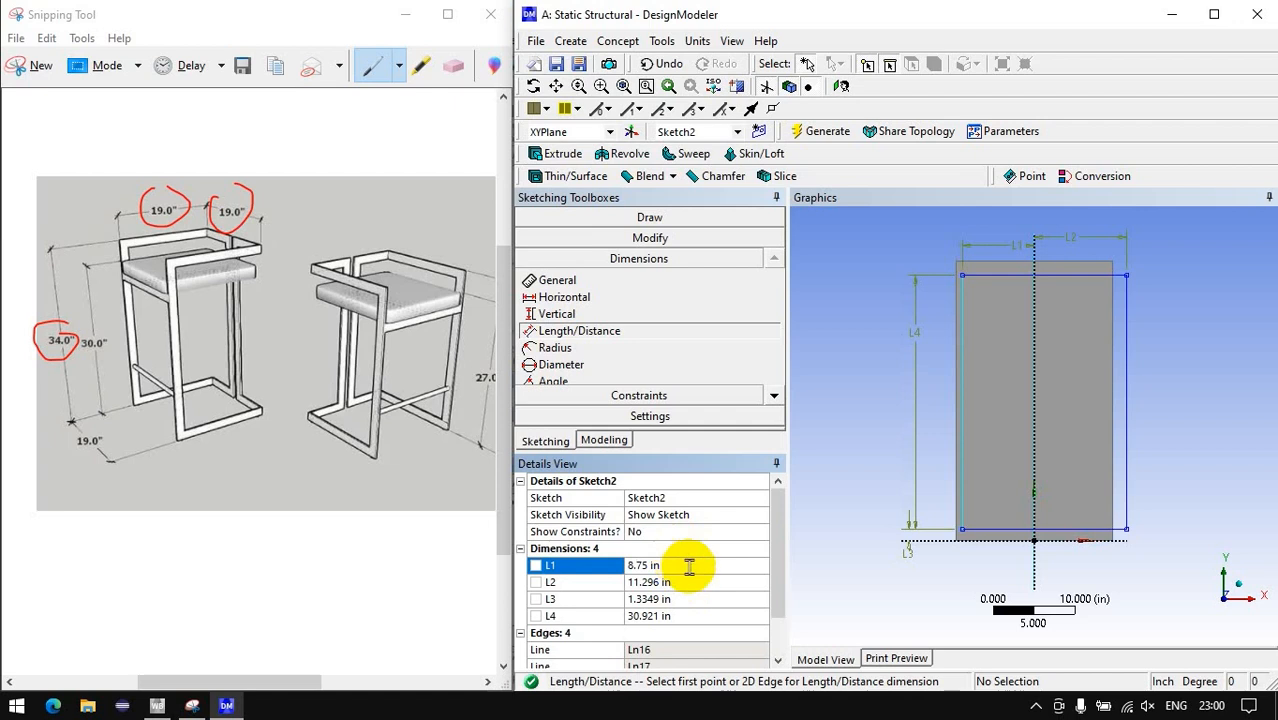
click(175, 350)
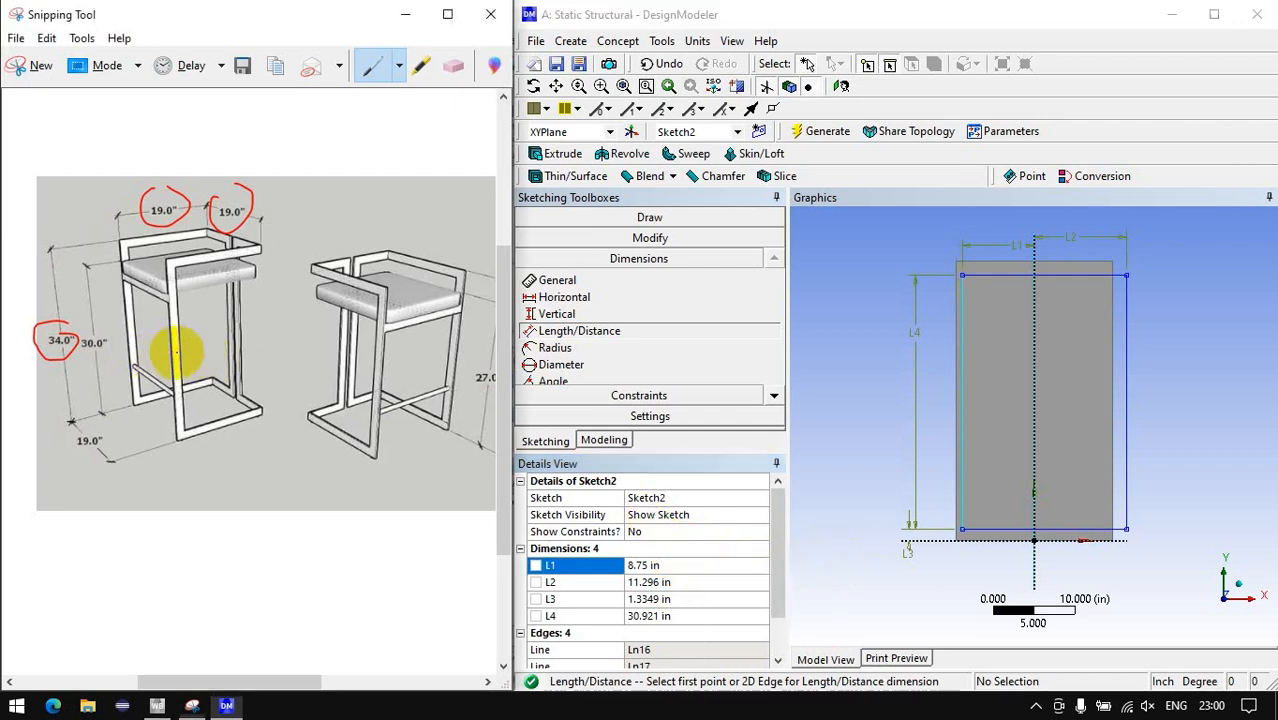
Place the rectangle's left and right edges 8.5 in from the vertical axis and lower edge 1 in above the horizontal, with 32 in height.
click(678, 566)
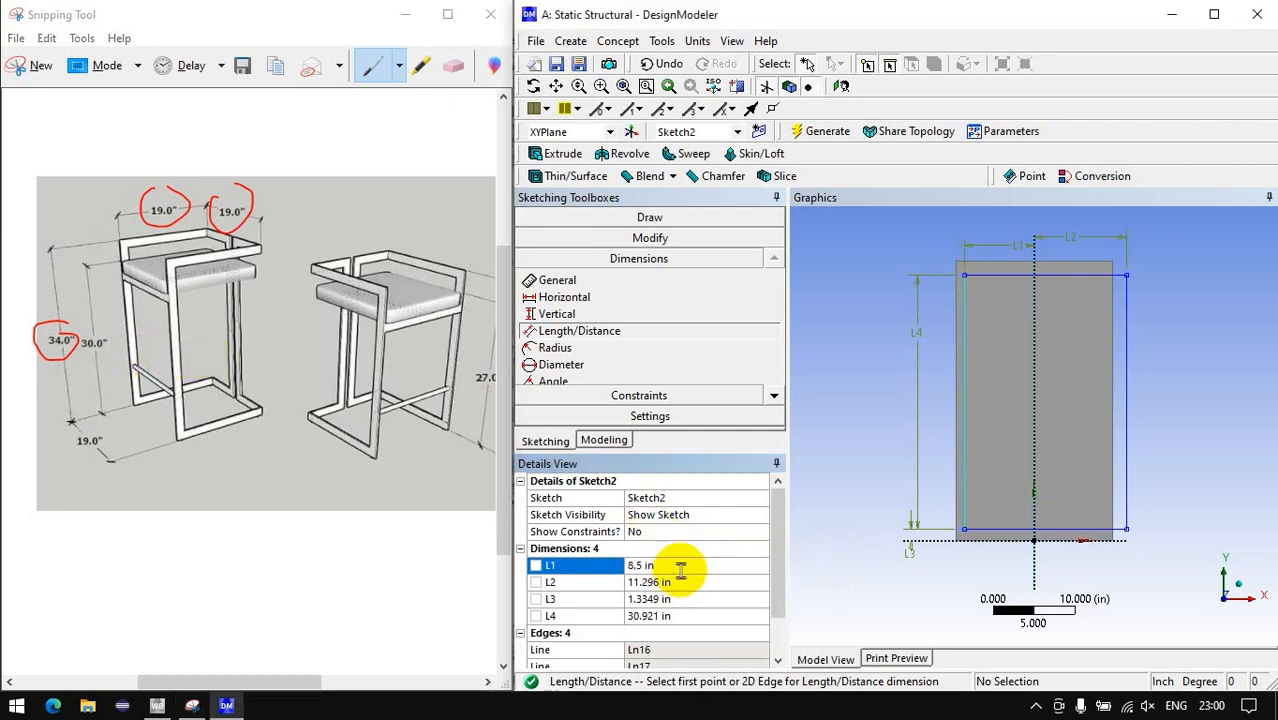
click(682, 578)
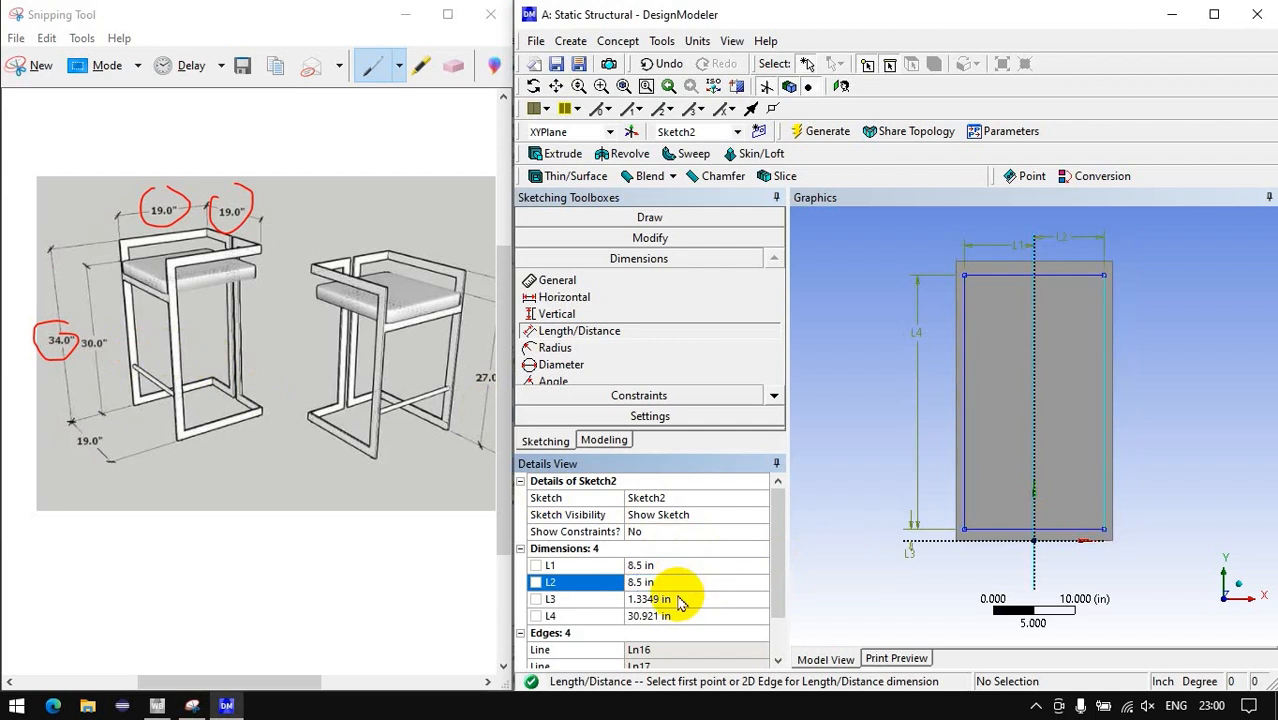
click(677, 598)
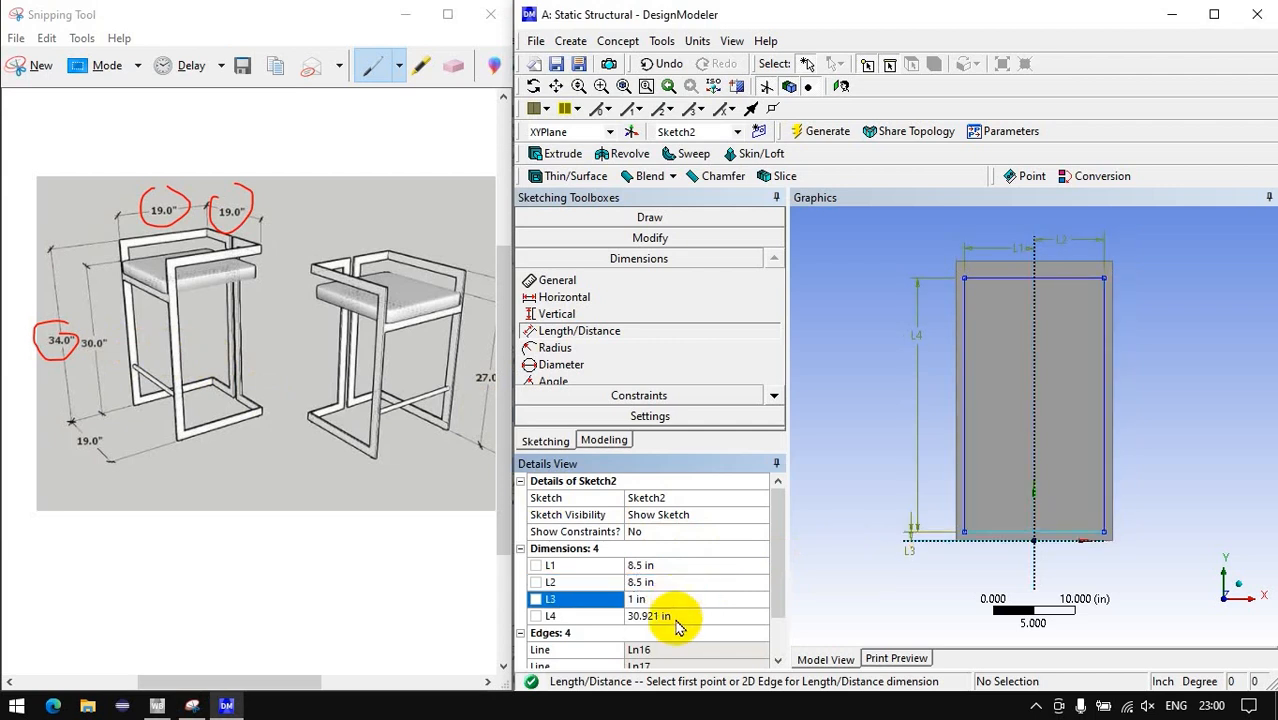
click(676, 617)
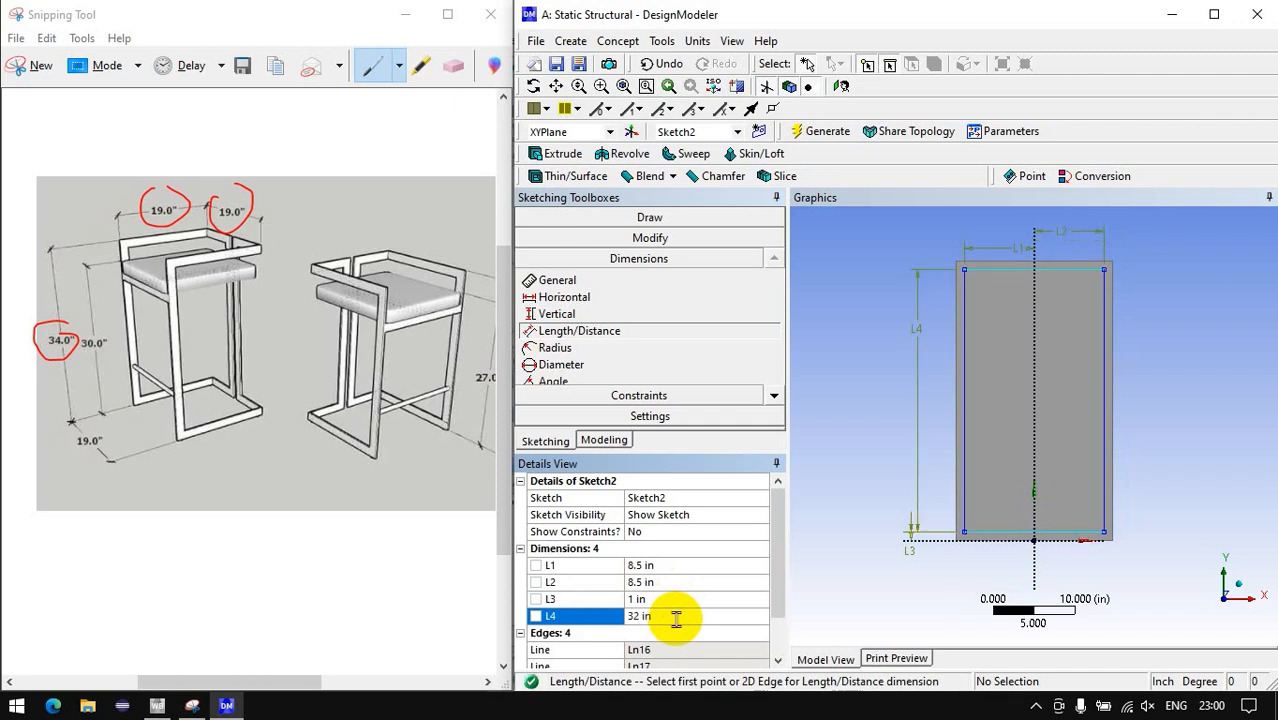
Extrude the rectangle as a 34 in Cut Material feature in the Both - Symmetric direction and generate it through the side panels.
click(556, 153)
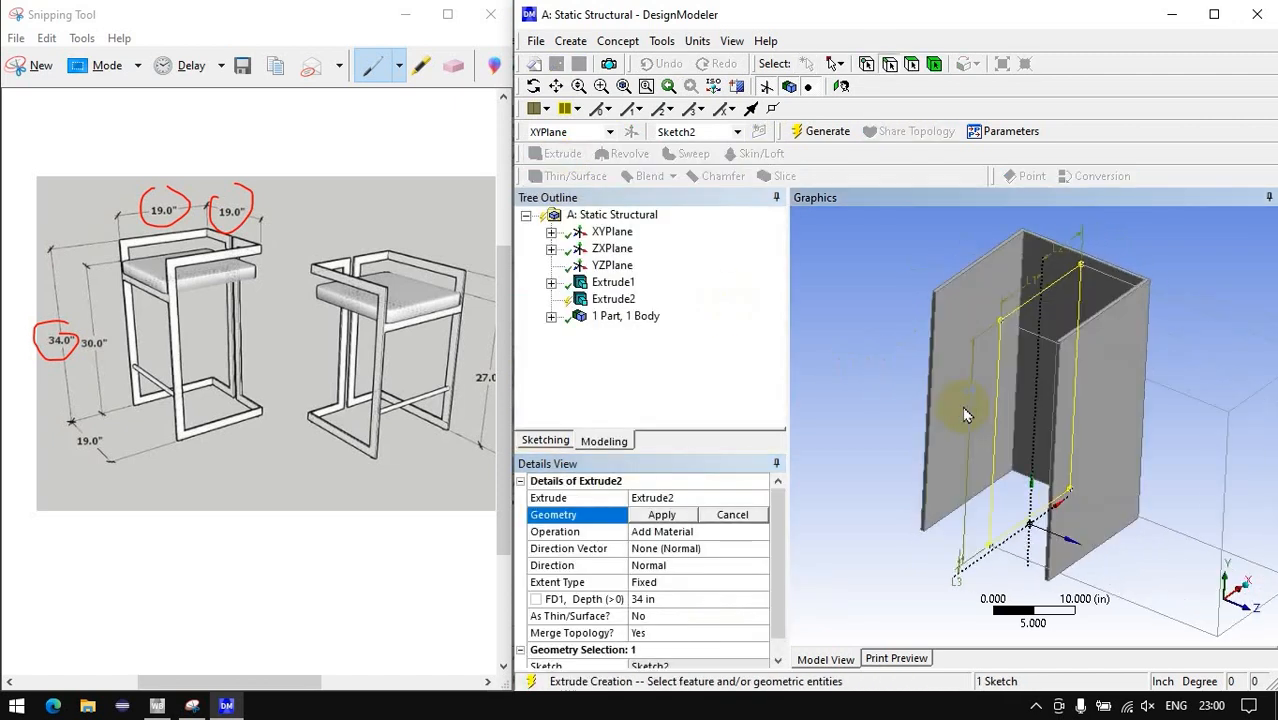
click(662, 515)
double_click(662, 531)
double_click(657, 565)
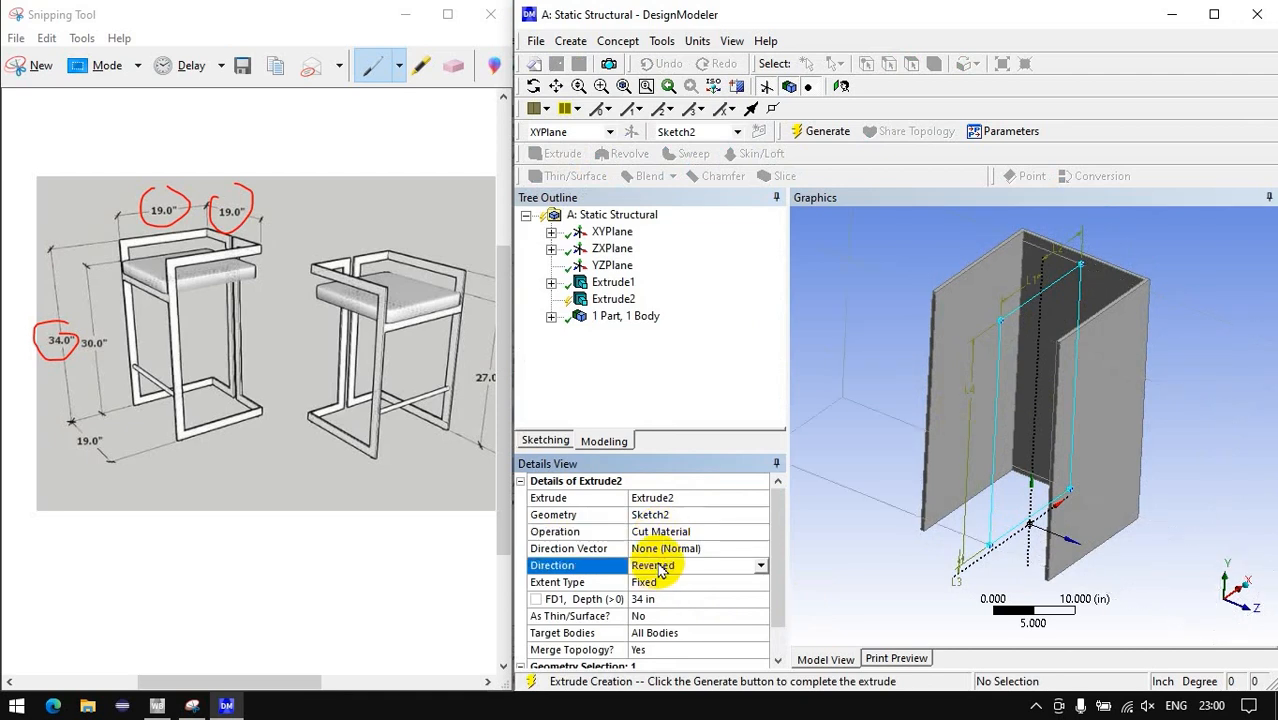
click(816, 132)
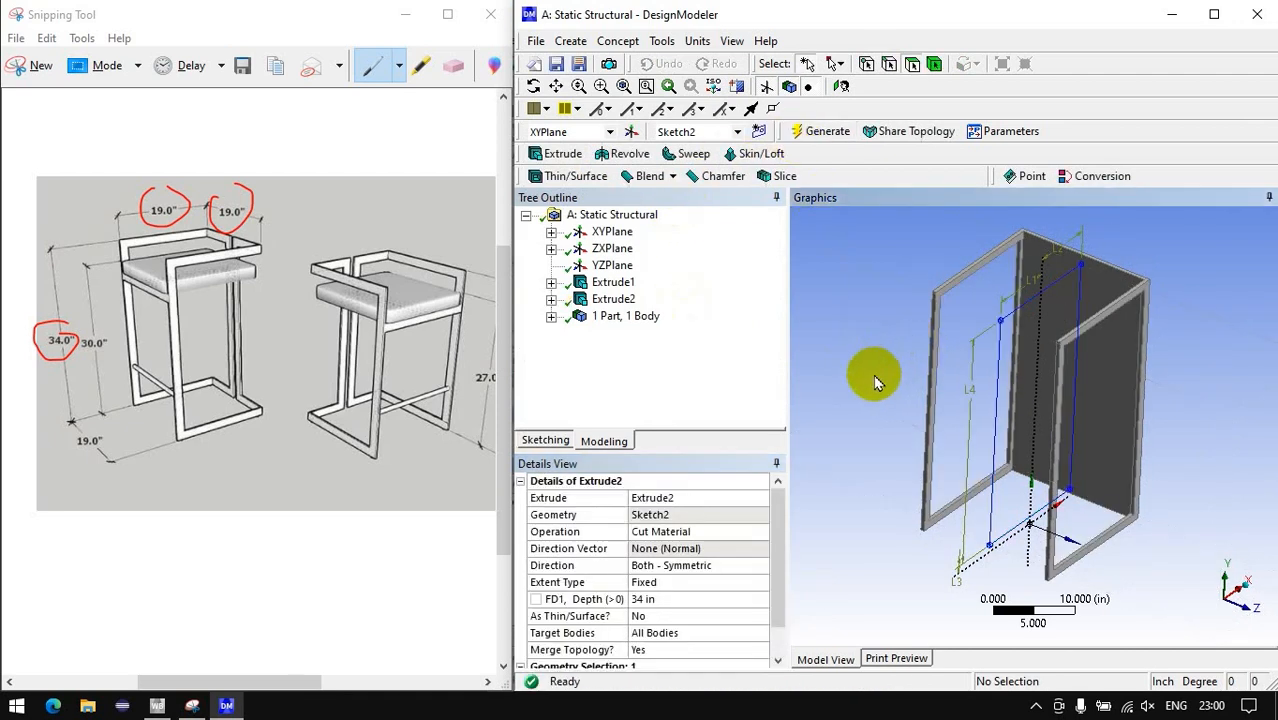
Hide the rectangle sketch on the XYPlane and the U-shaped sketch on the ZXPlane.
click(551, 232)
right_click(648, 253)
click(658, 284)
click(551, 265)
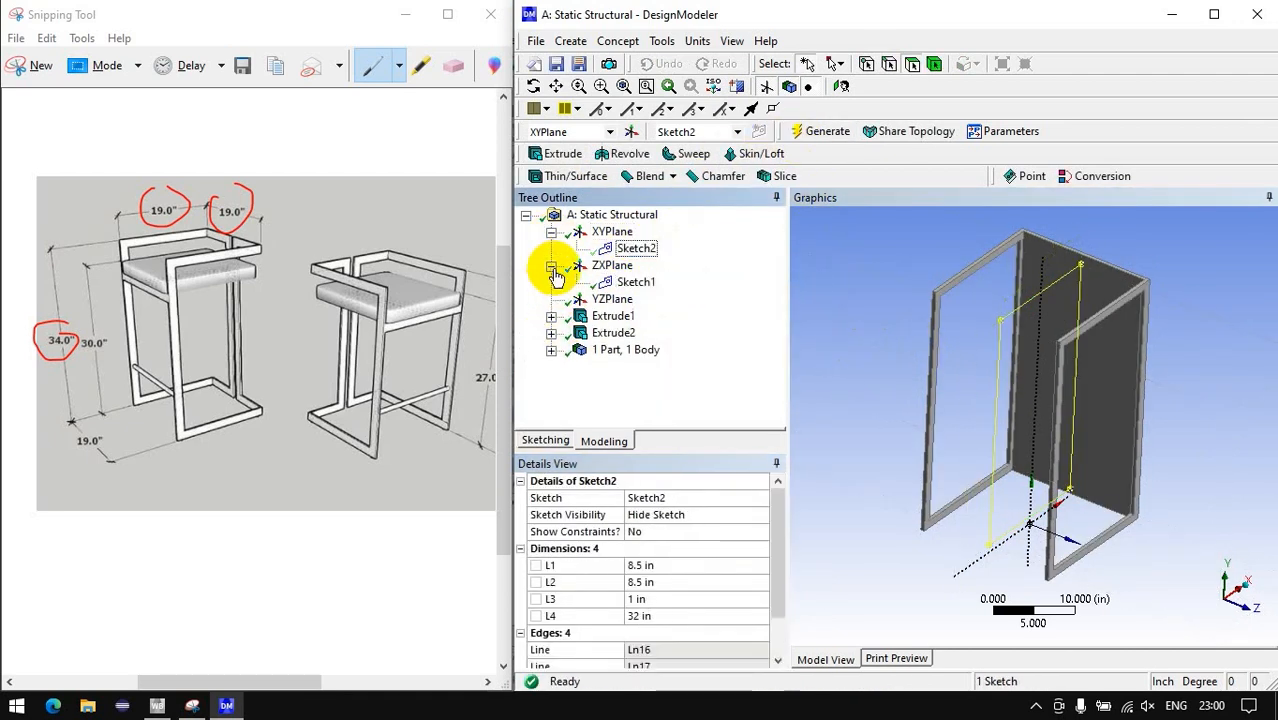
right_click(618, 280)
click(657, 309)
click(551, 232)
click(551, 248)
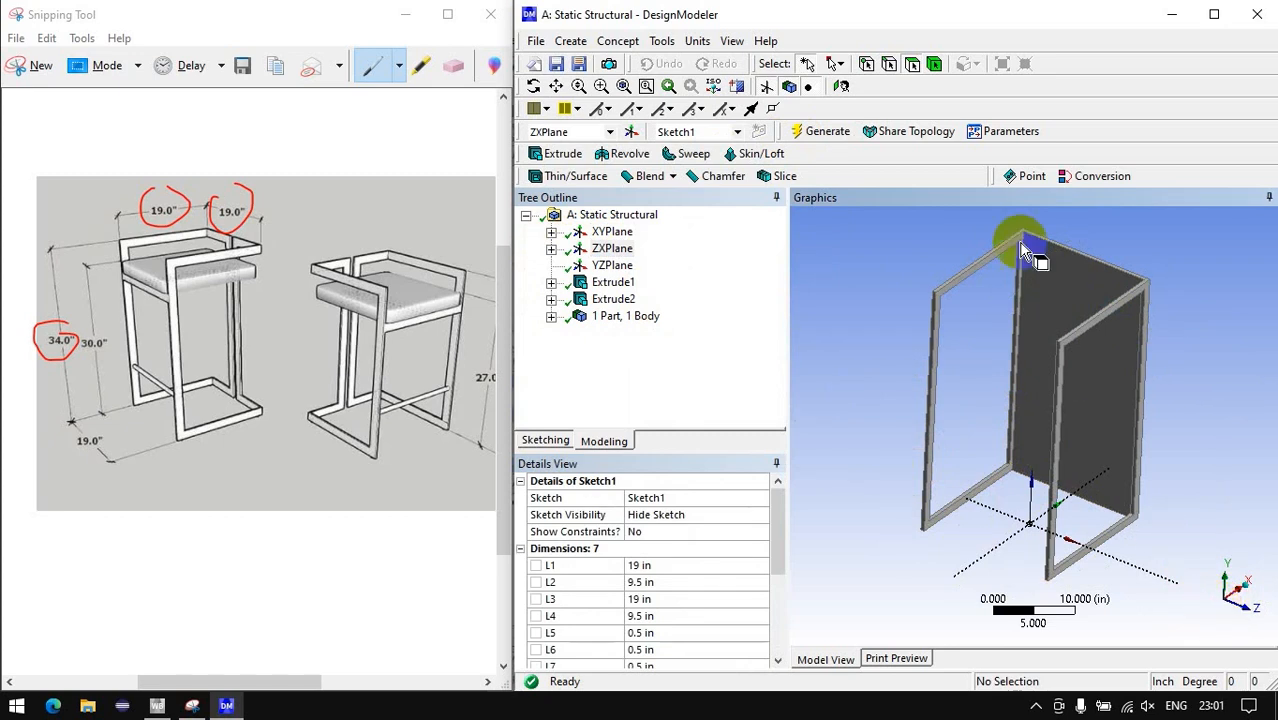
Start a new sketch on the YZPlane, viewed face-on over the back panel.
click(610, 265)
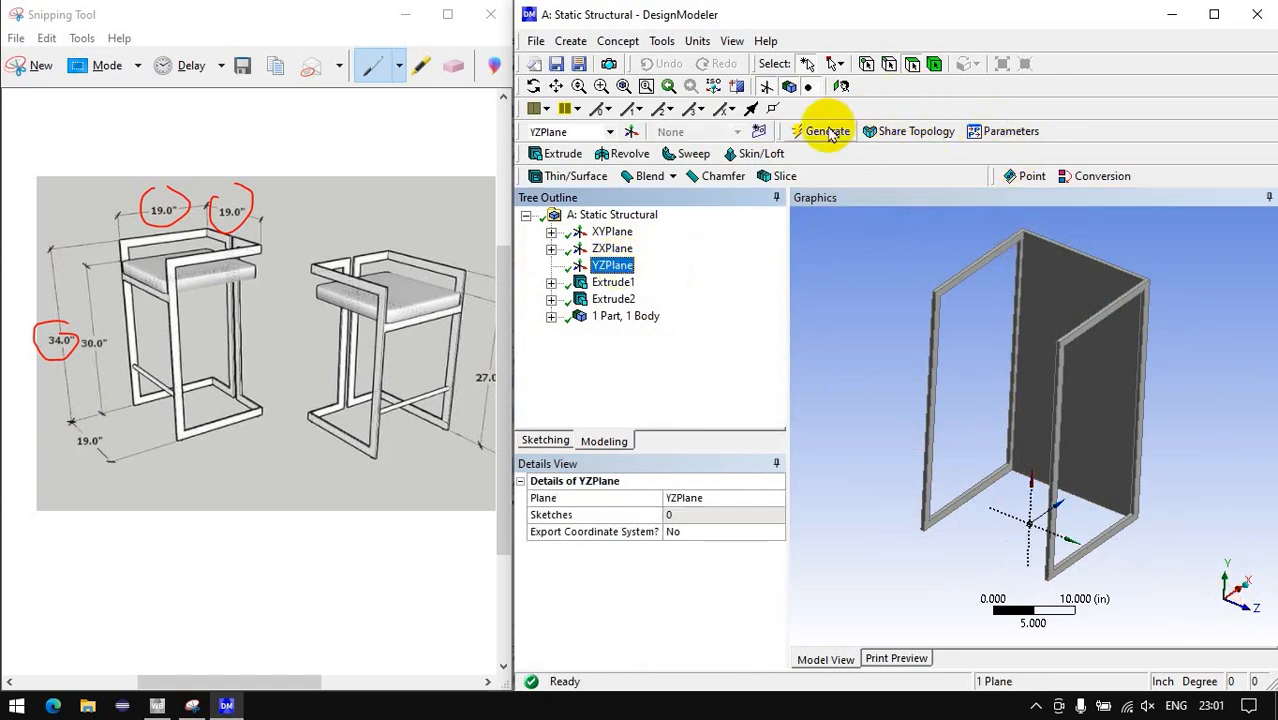
click(841, 86)
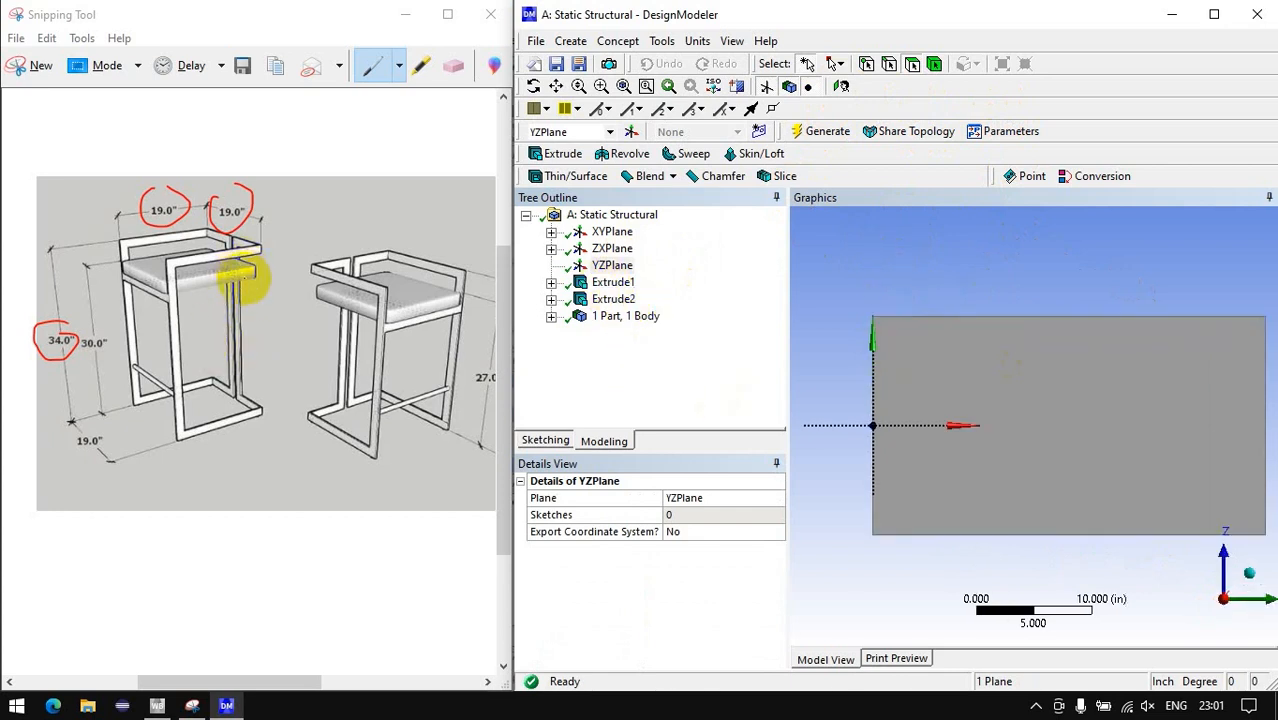
click(758, 131)
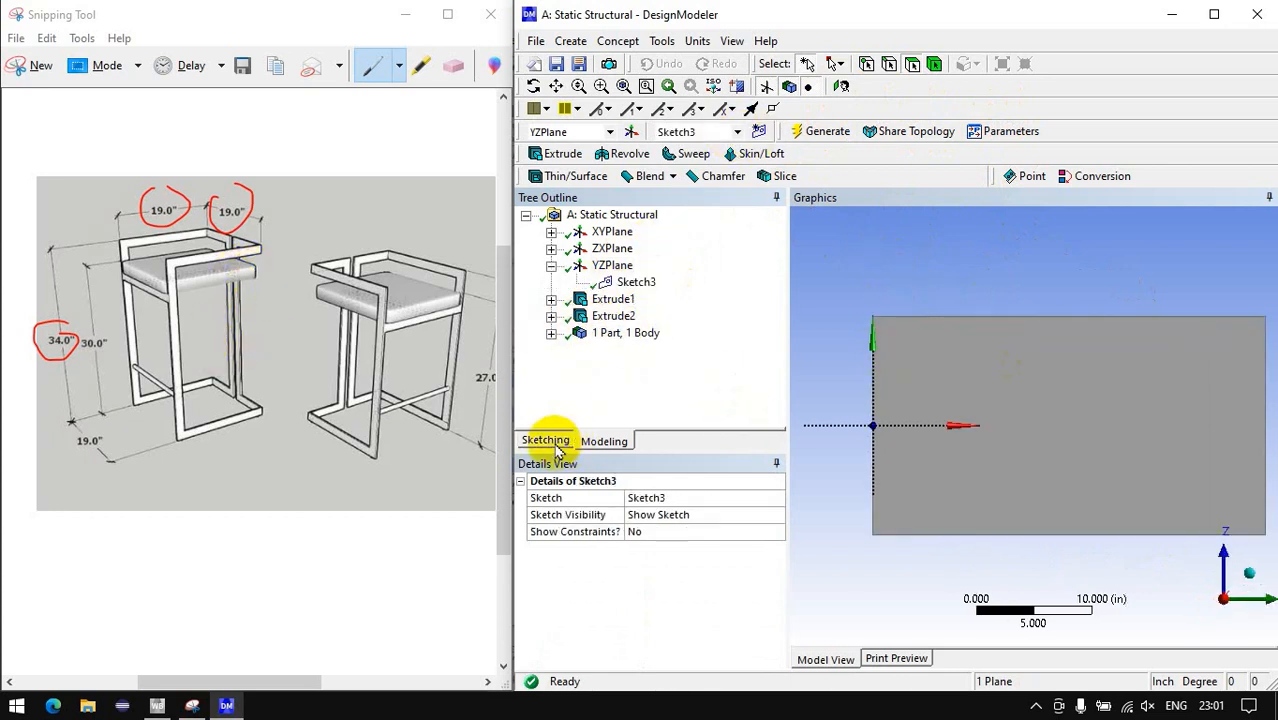
click(547, 441)
click(562, 323)
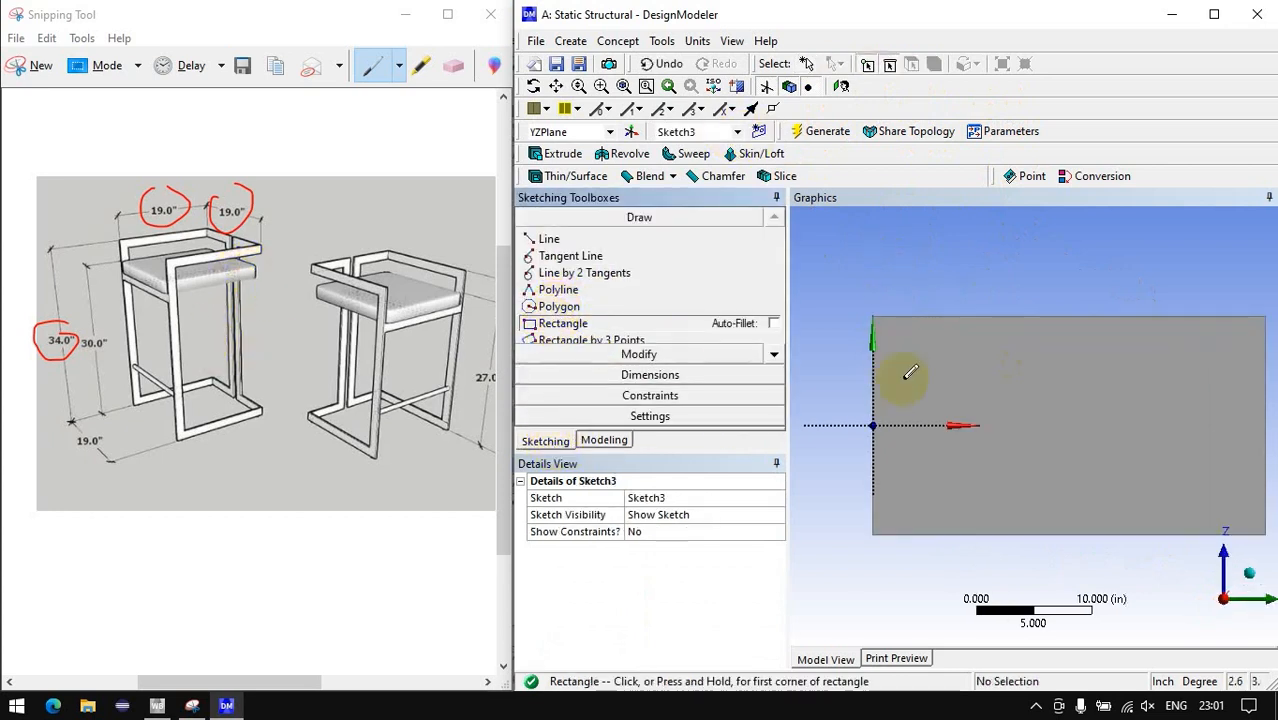
click(890, 306)
click(1249, 424)
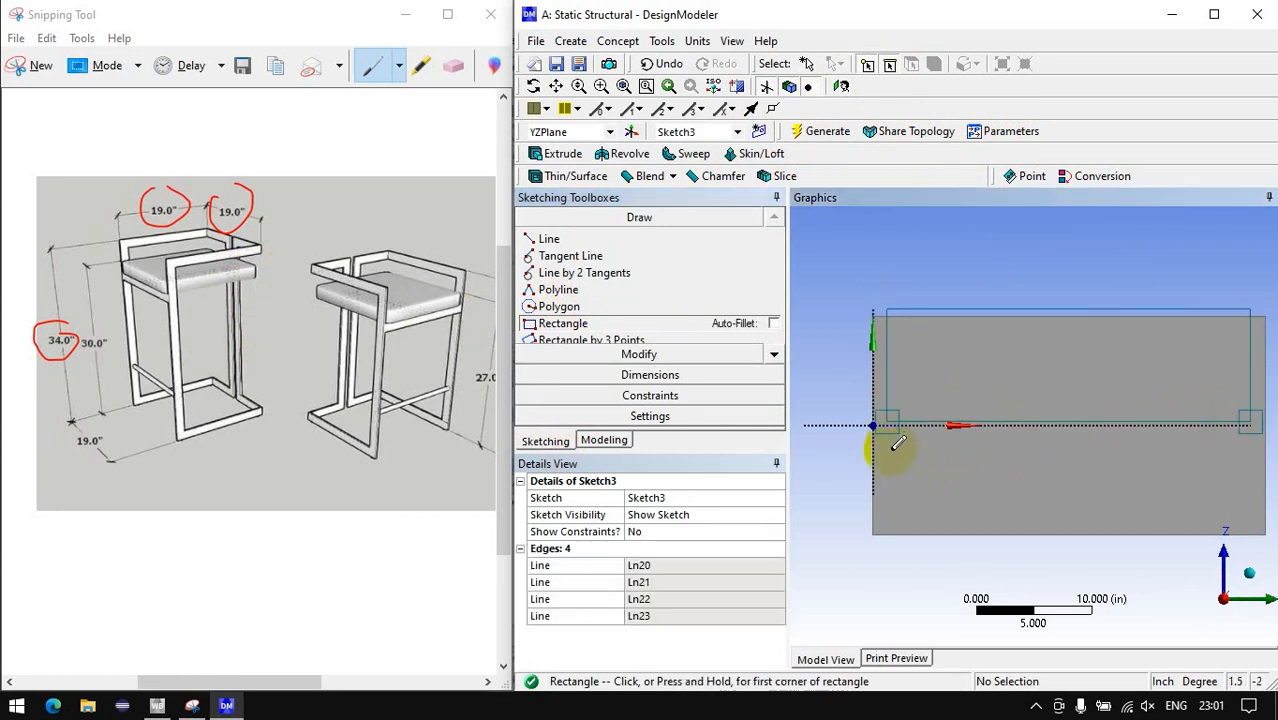
key(ctrl+z)
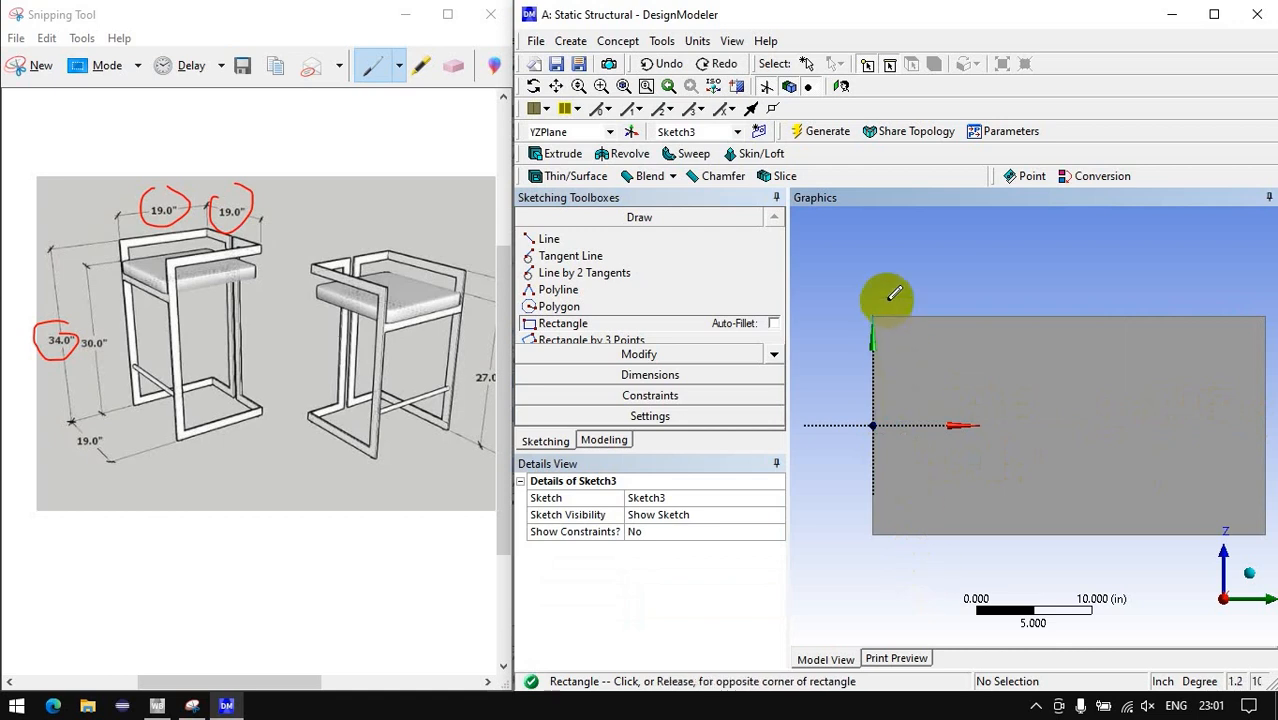
click(888, 300)
click(1218, 392)
scroll(907, 428, down, 2)
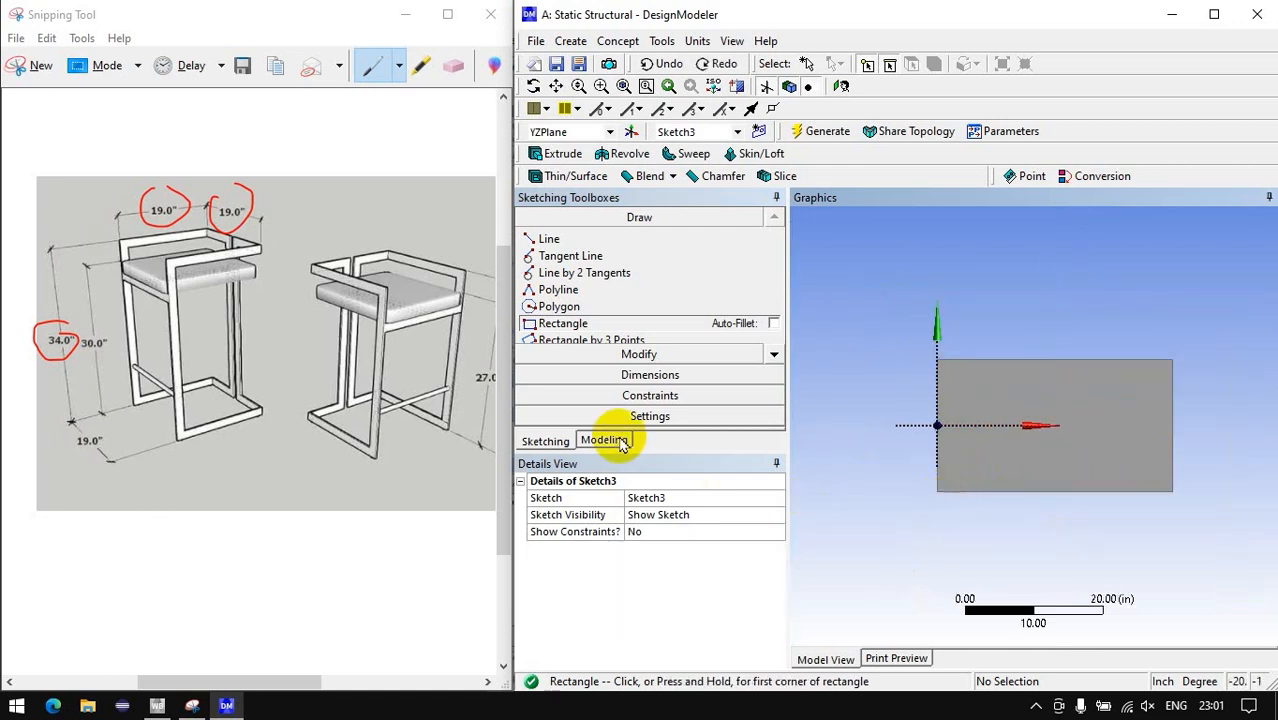
Sketch a rectangle about 5.1 in tall on the YZPlane, straddling the horizontal axis from the vertical axis past the panel's far edge.
click(604, 440)
click(545, 251)
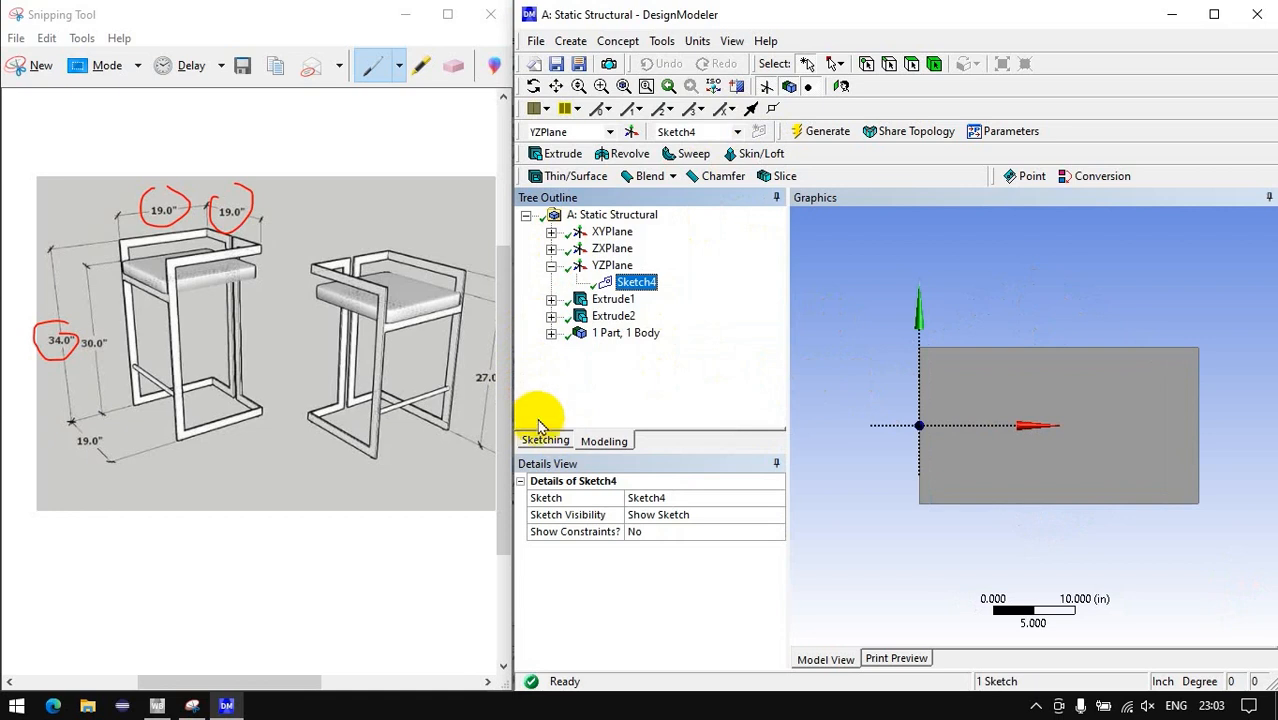
click(545, 440)
click(560, 323)
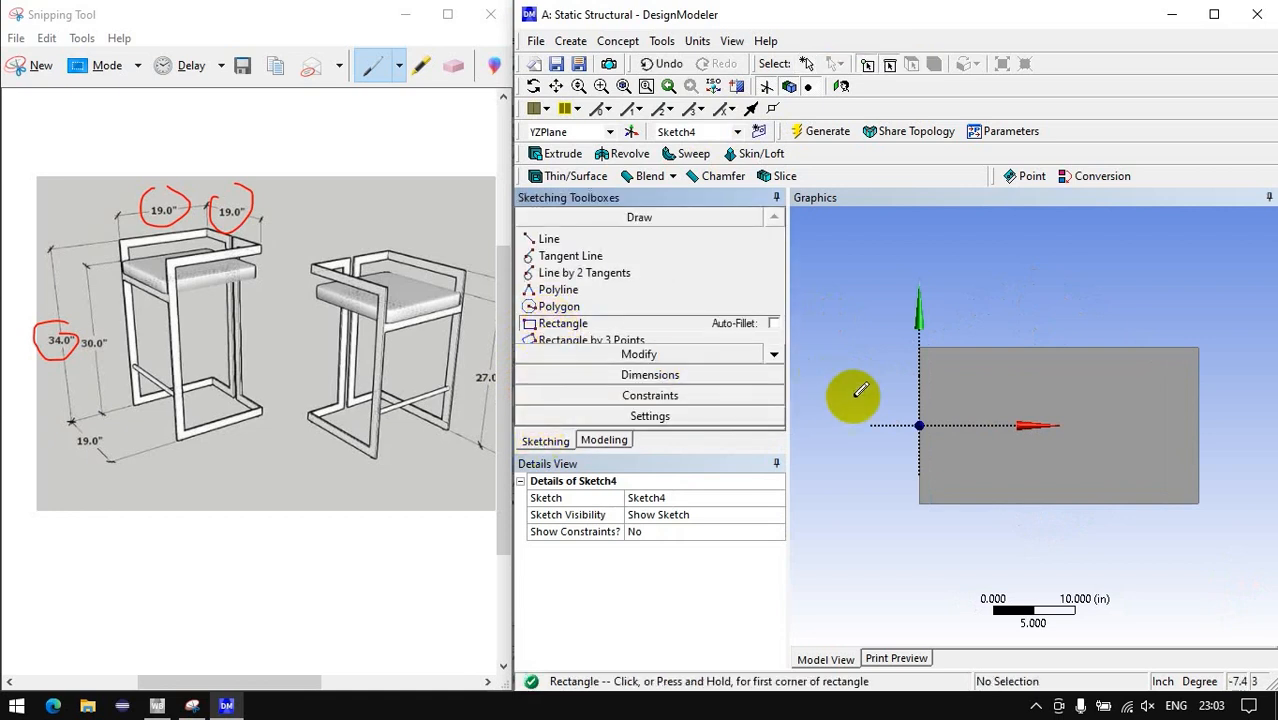
click(919, 405)
click(1215, 446)
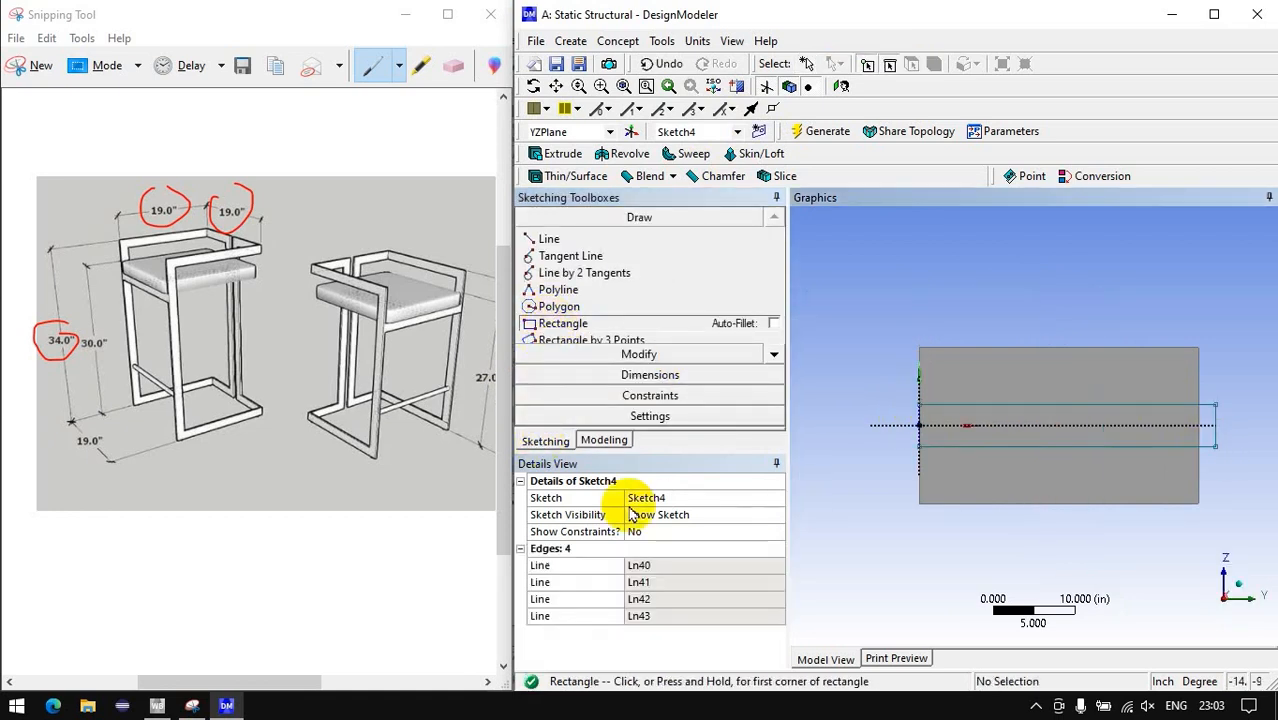
Dimension the rectangle's height and the distance from its upper edge to the horizontal axis.
click(636, 377)
click(572, 338)
click(1215, 430)
click(1225, 436)
click(1148, 430)
click(919, 425)
click(895, 410)
Set the rectangle's height to 0.5 in and its upper edge's distance from the horizontal axis to 0.25 in.
click(670, 565)
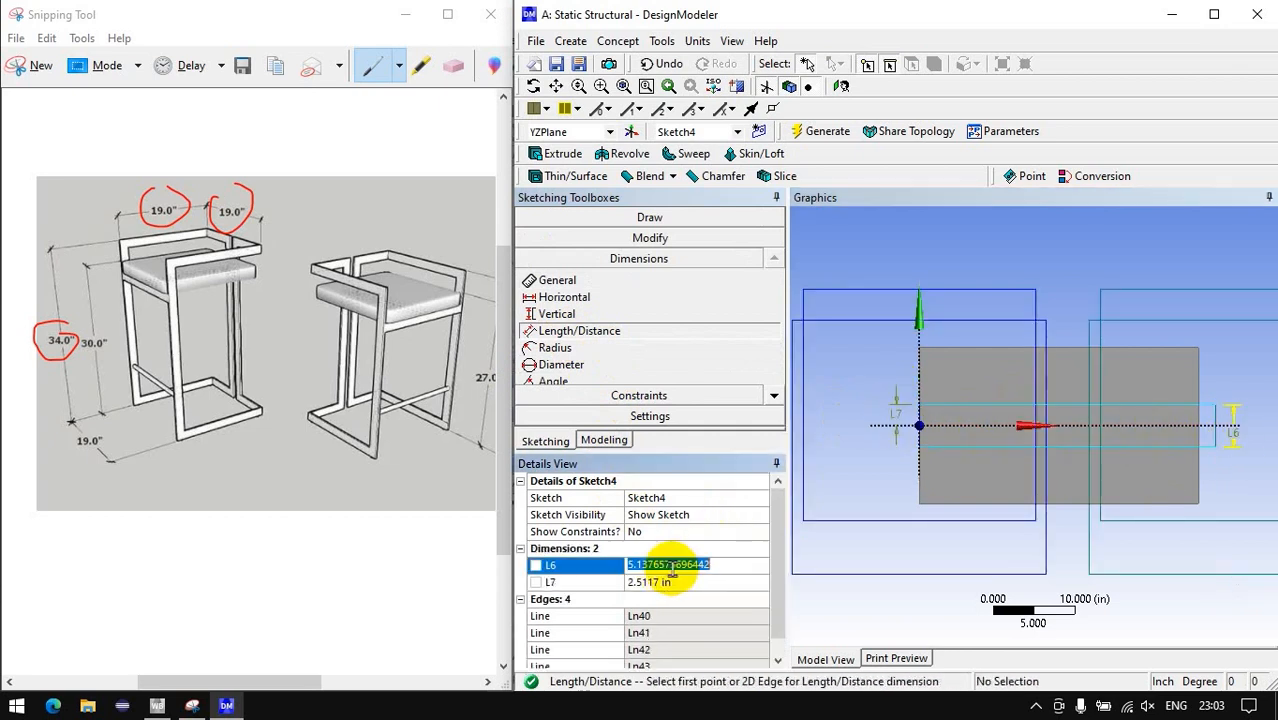
key(Return)
click(680, 582)
text(0.25)
key(Return)
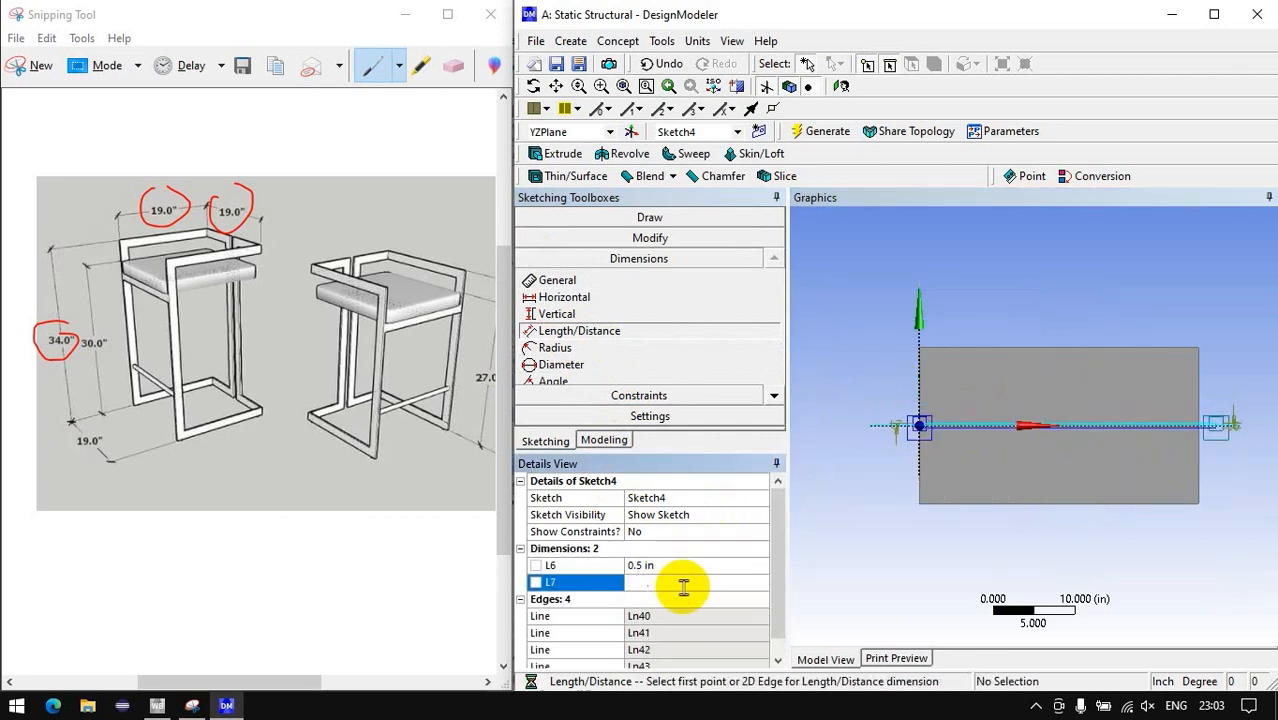
Extrude the narrow rectangle 34 in as Cut Material in the Normal direction and generate the slot through the back panel.
click(555, 153)
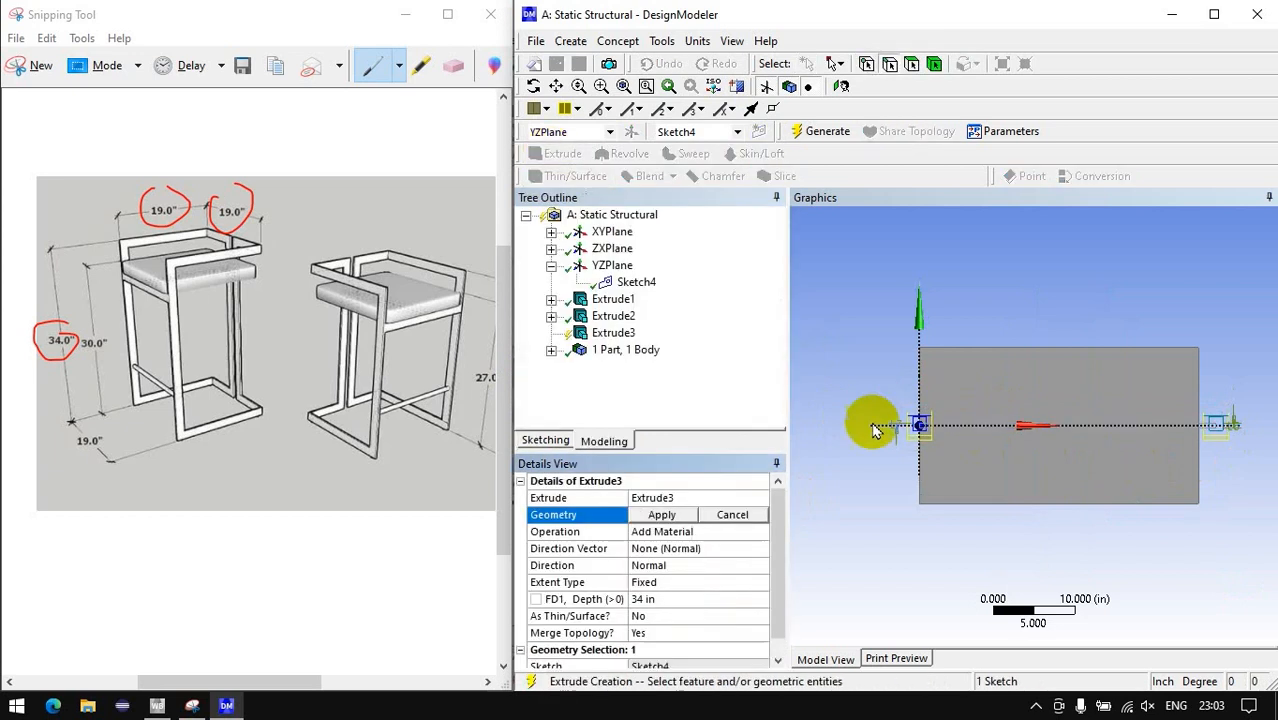
click(655, 531)
click(660, 548)
middle_drag(880, 412, 850, 449)
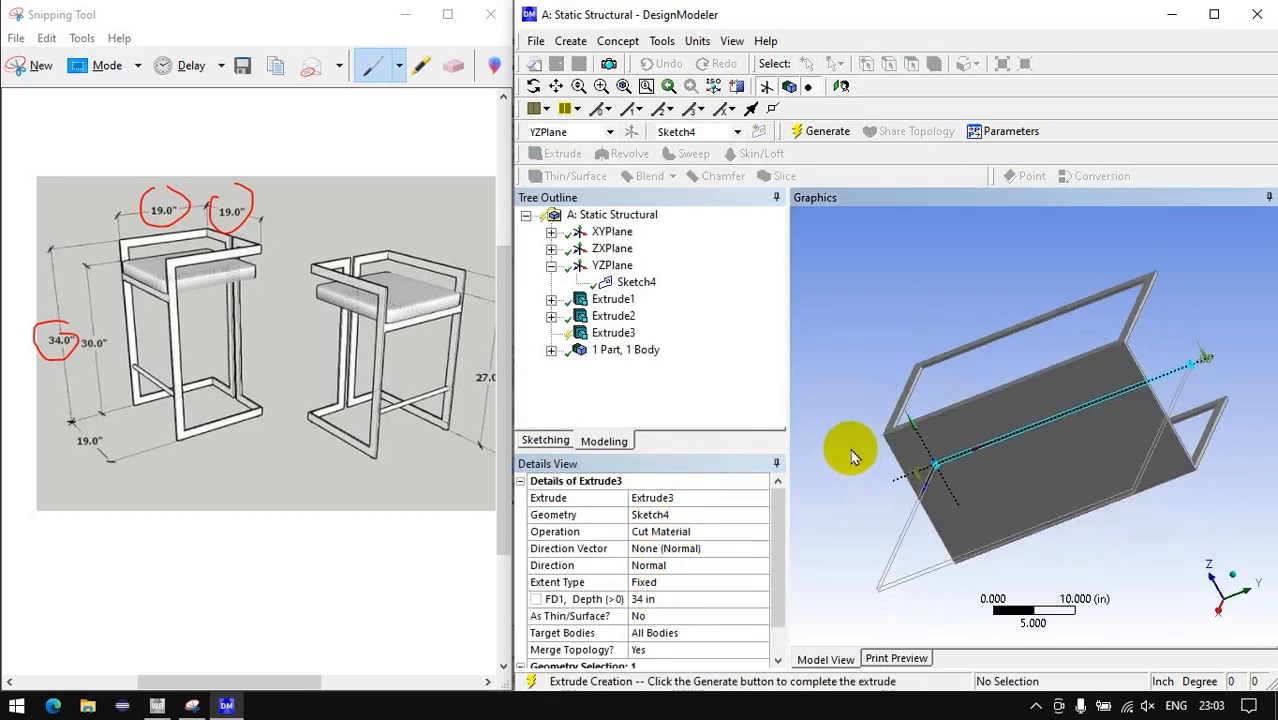
click(820, 132)
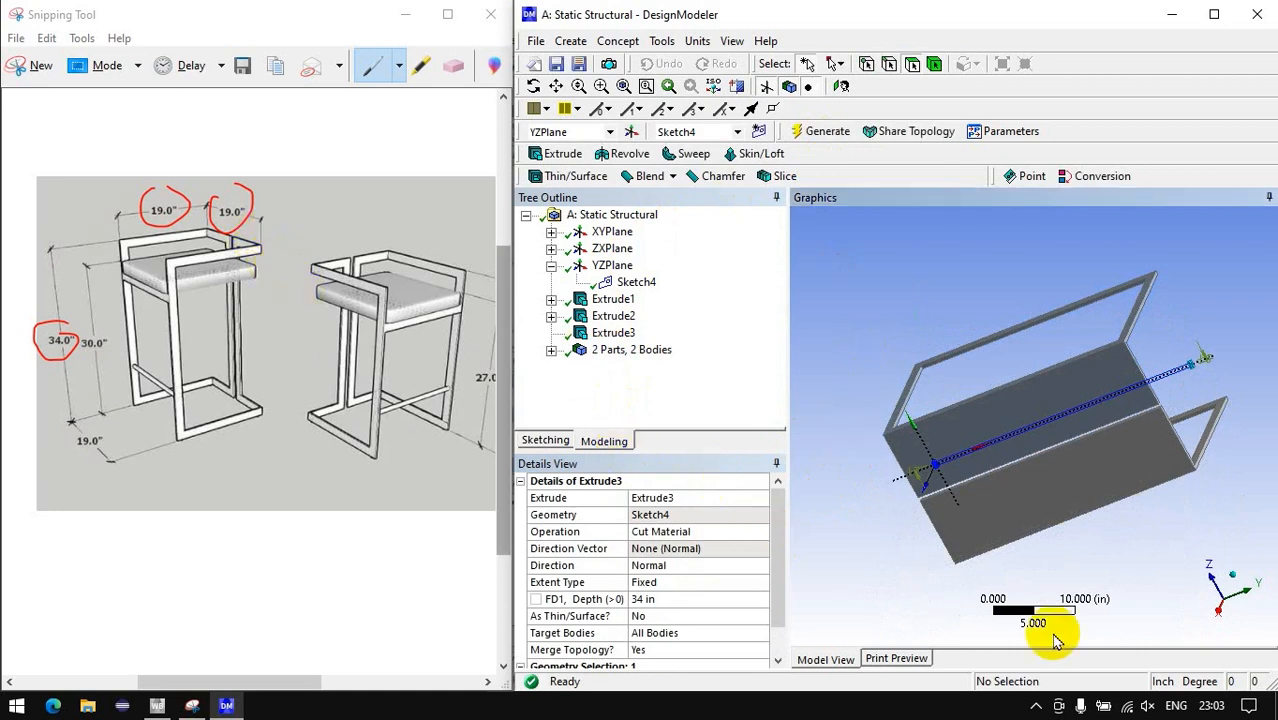
Return to the face-on view of the back panel and hide the narrow slot sketch on the YZPlane.
click(1219, 606)
right_click(634, 284)
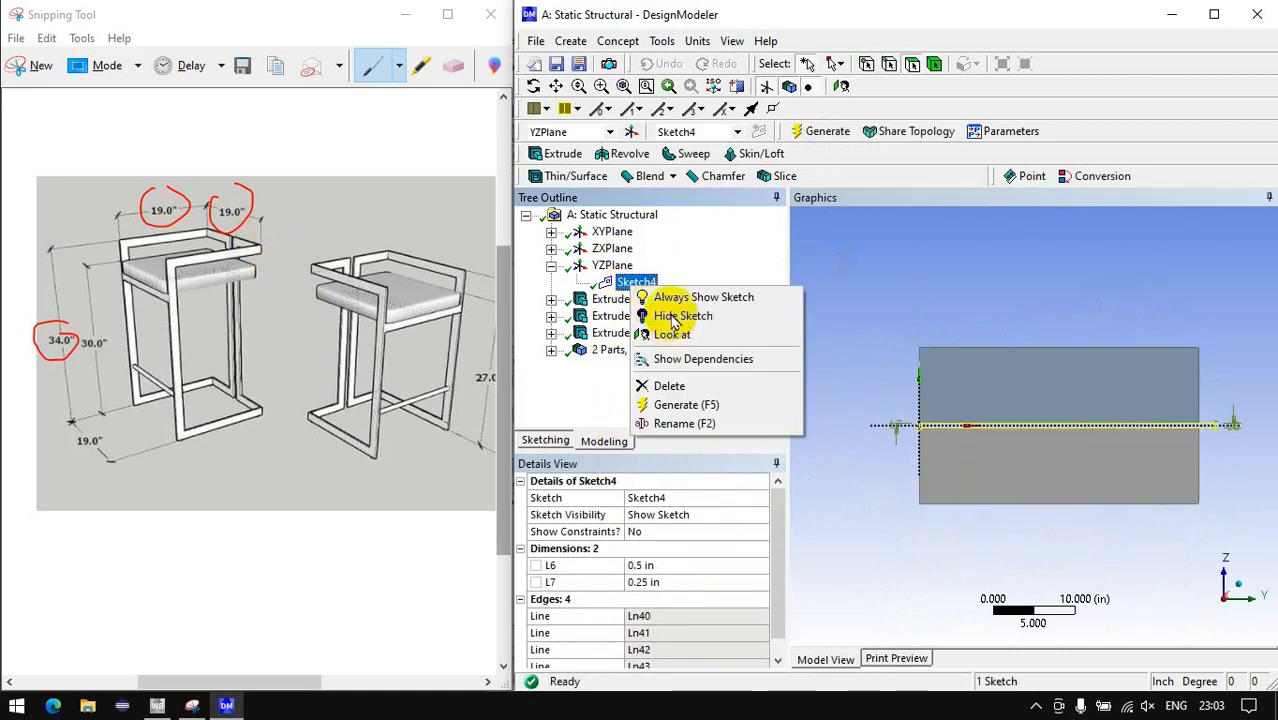
click(683, 316)
In a new YZPlane sketch, draw rectangles about 30.8 by 10 in above the horizontal axis and about 29.2 by 14.3 in below it.
click(758, 131)
click(545, 441)
click(562, 323)
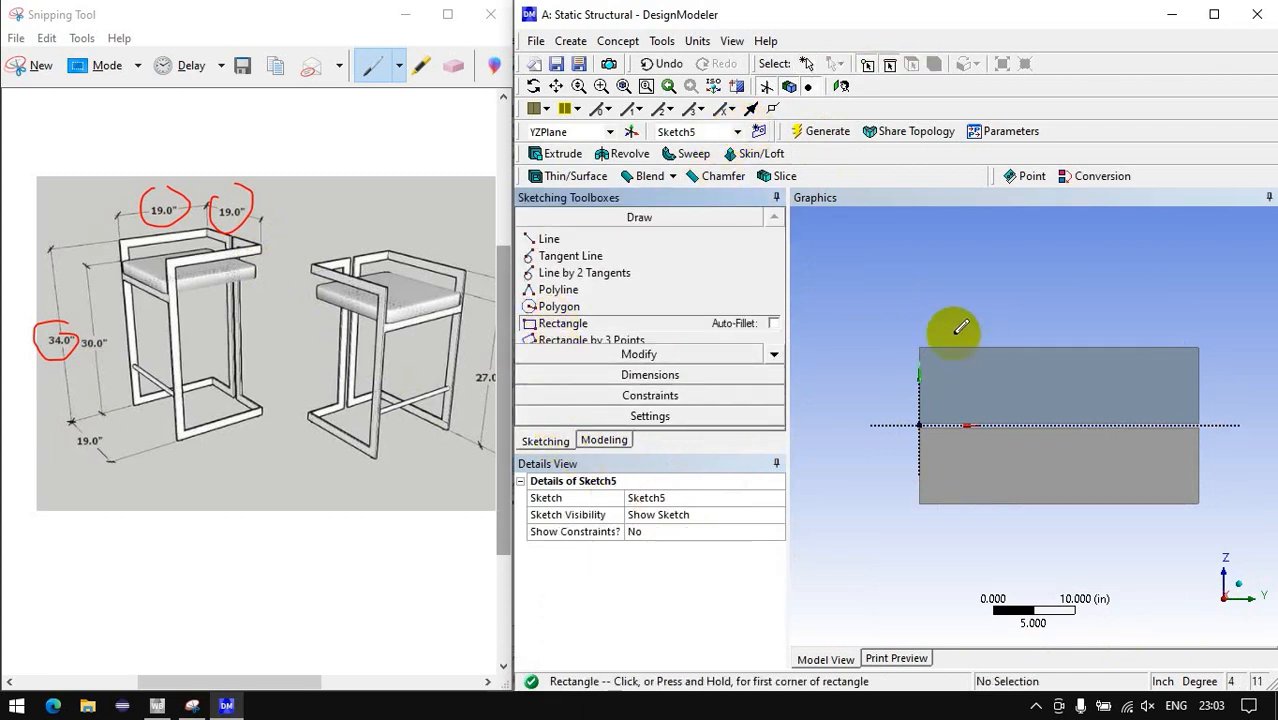
click(933, 325)
click(1187, 407)
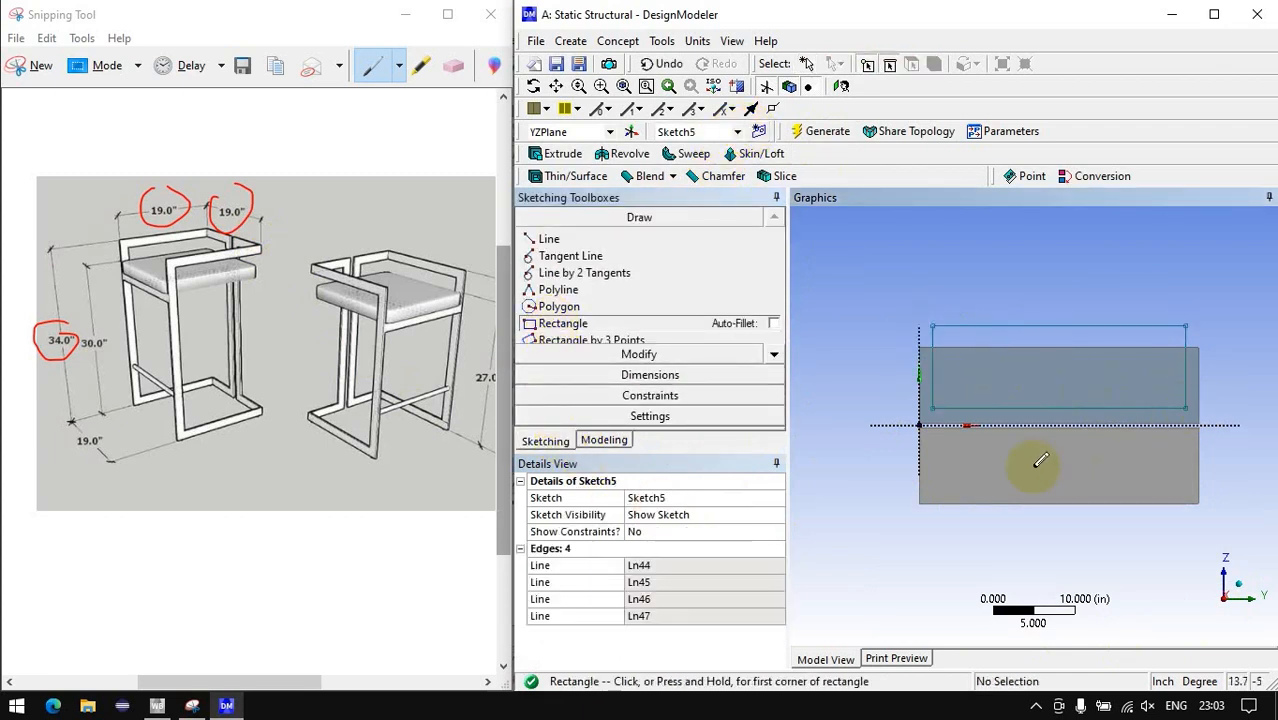
click(935, 452)
click(1175, 567)
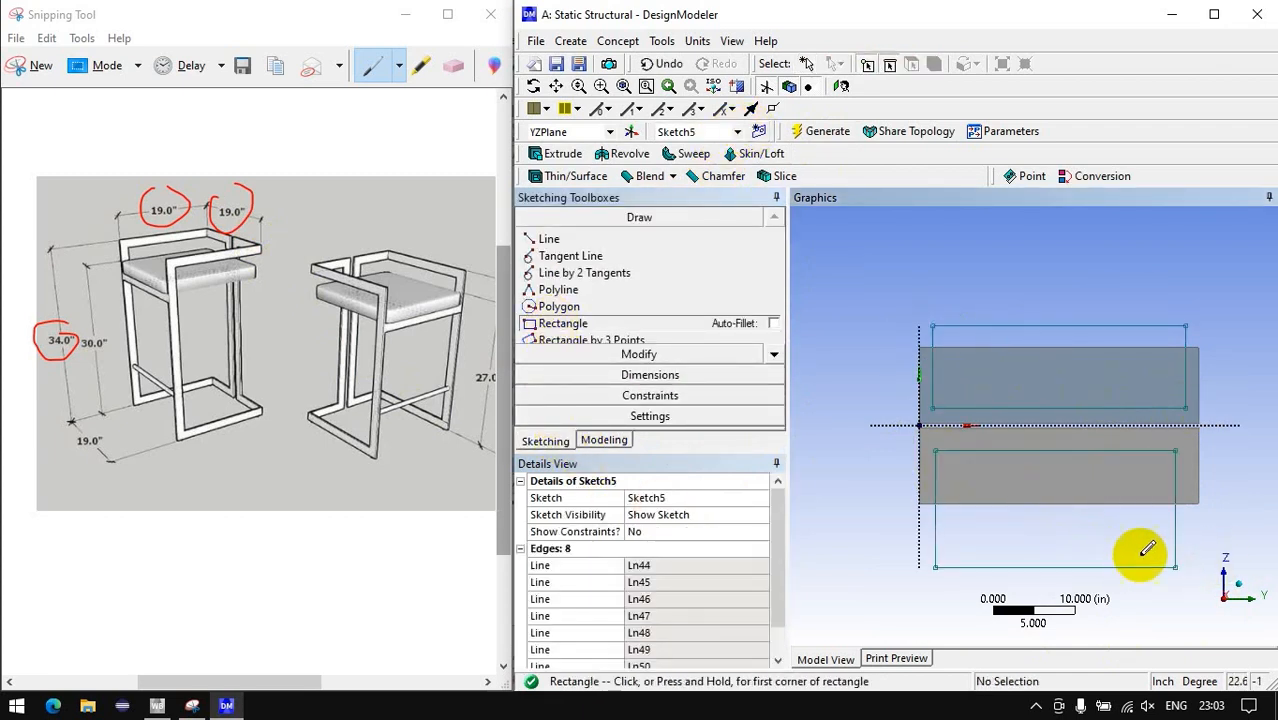
Dimension the distance from each rectangle's inner edge to the horizontal axis.
click(630, 375)
click(580, 330)
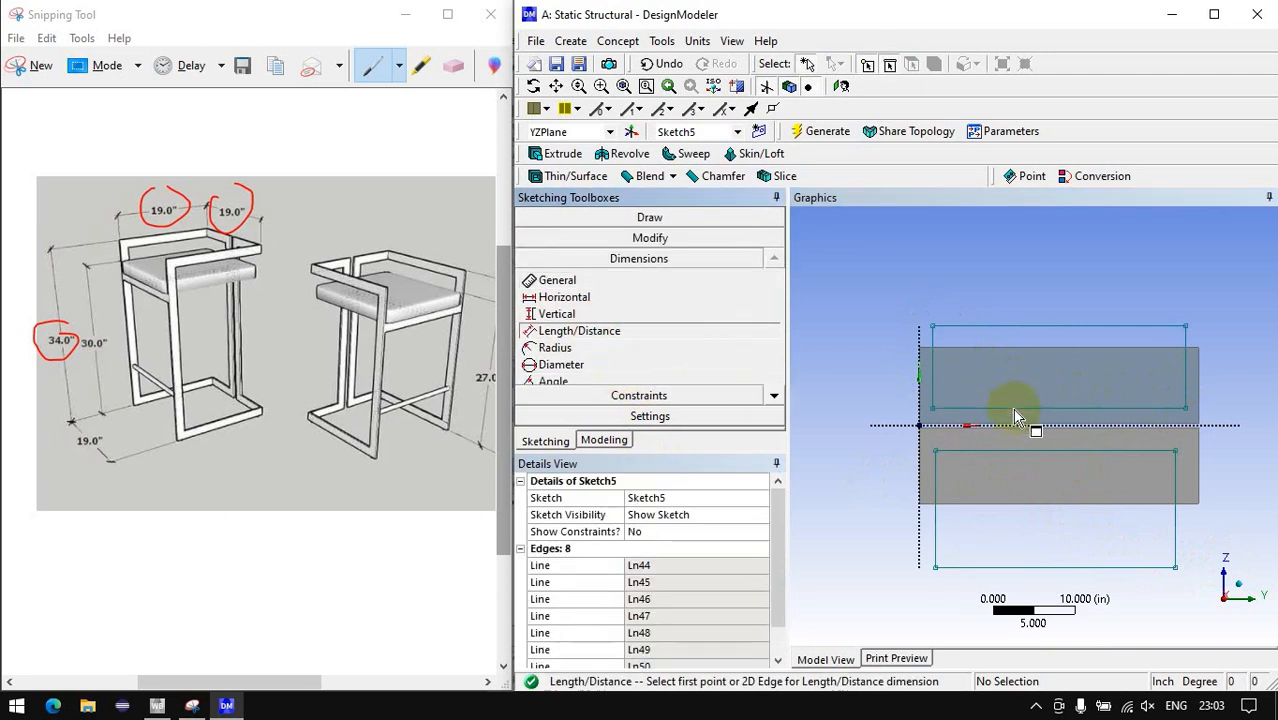
click(1047, 408)
click(1209, 426)
click(1236, 399)
click(1166, 451)
click(1215, 427)
click(1231, 486)
Dimension the heights of the upper and lower rectangles.
click(970, 407)
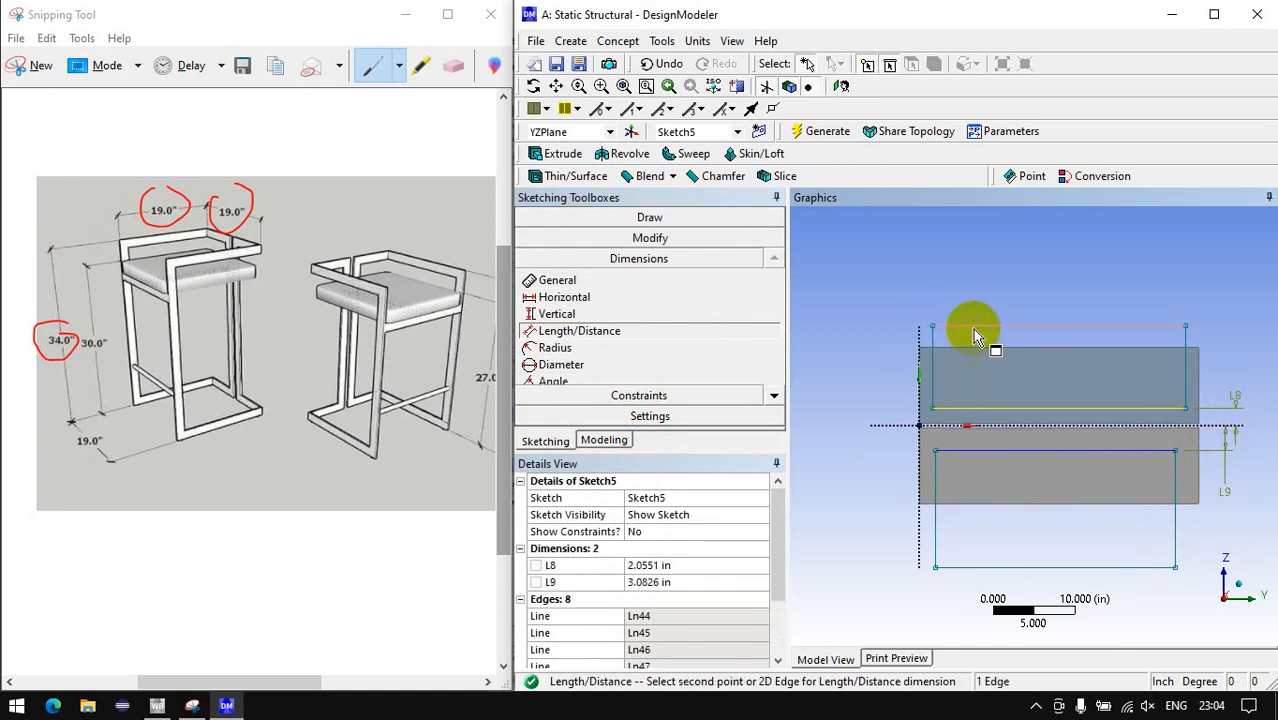
click(972, 327)
click(964, 451)
click(972, 567)
click(866, 550)
Dimension the distance from the left edge of each rectangle to the vertical axis.
click(920, 512)
click(935, 550)
click(940, 621)
click(919, 391)
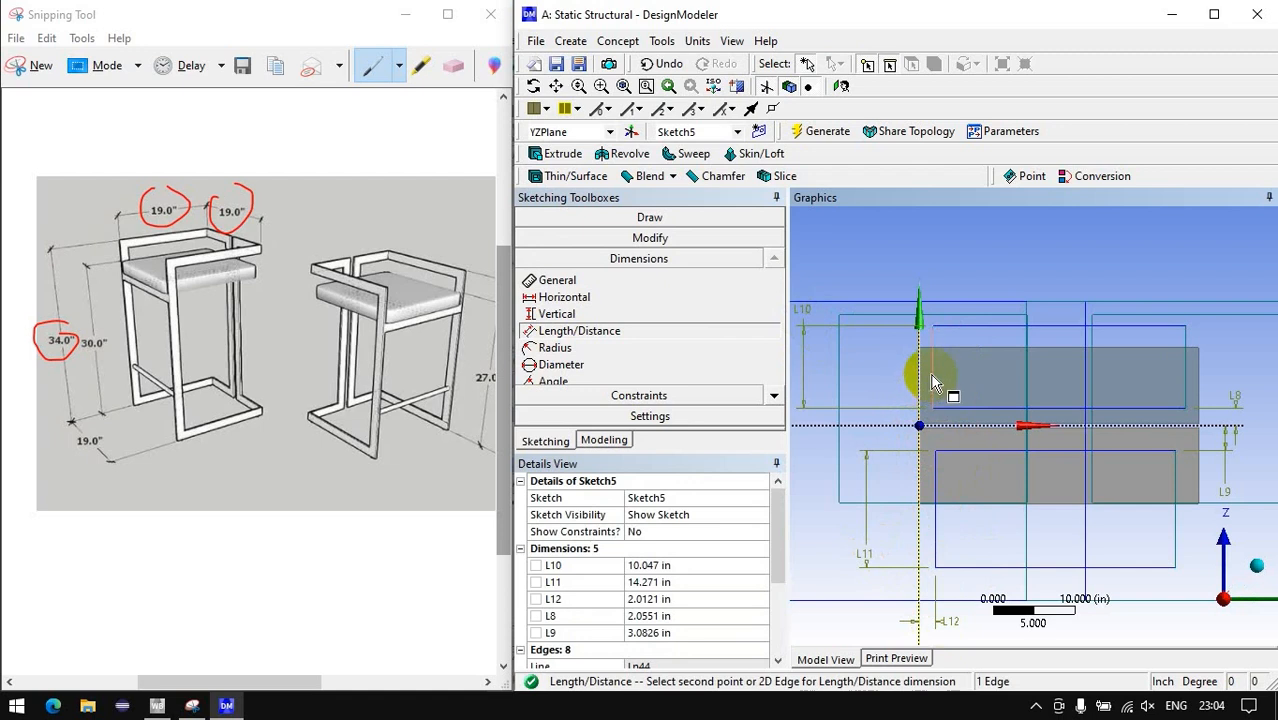
click(933, 374)
click(940, 251)
Dimension the horizontal lengths of the upper and lower rectangles.
scroll(926, 369, down, 2)
click(1140, 343)
click(1141, 300)
scroll(930, 540, up, 2)
click(930, 548)
click(1182, 540)
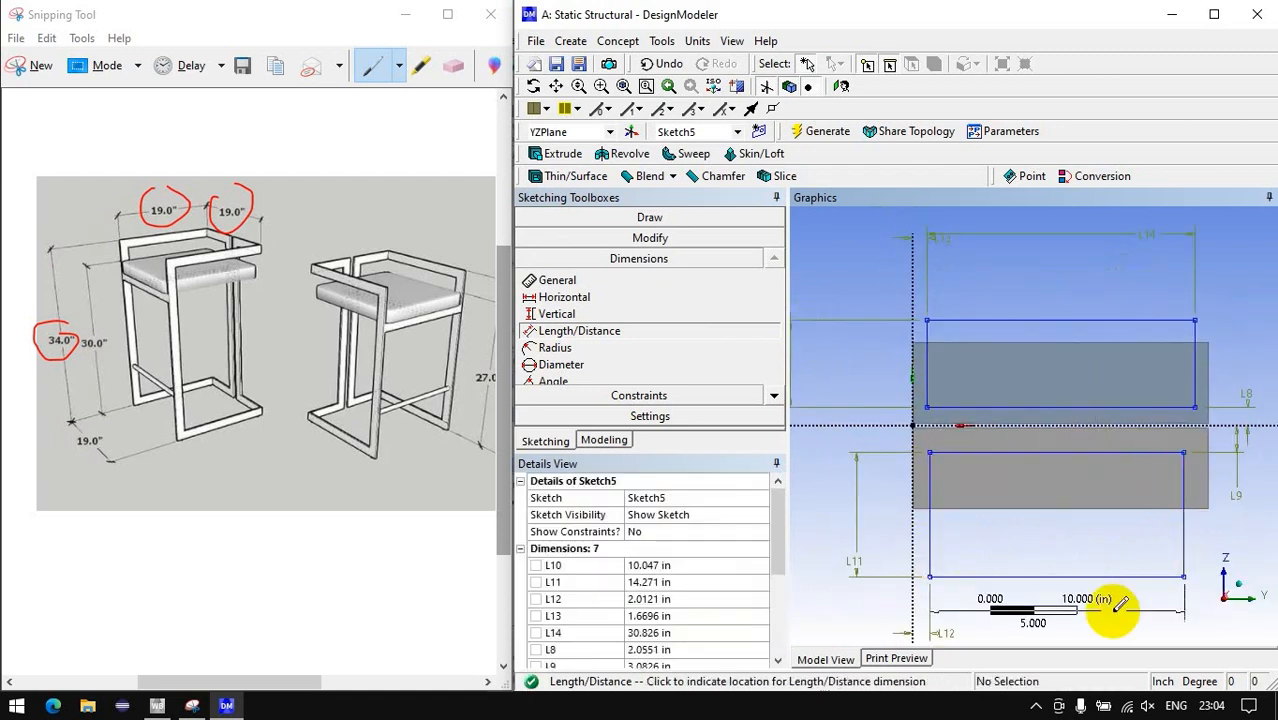
click(1112, 600)
scroll(1061, 551, down, 2)
Set the heights of both rectangles to 10 in.
click(680, 565)
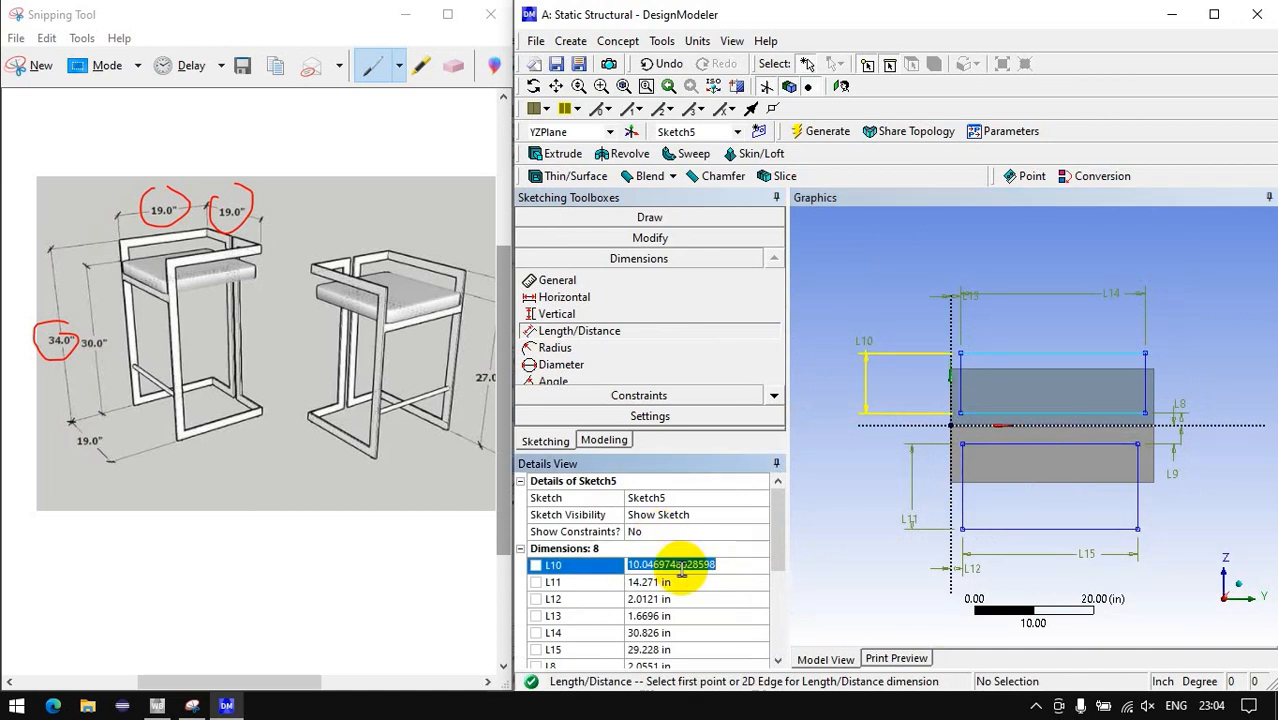
click(676, 581)
text(10)
key(Return)
Set the distance from both rectangles' left edges to the vertical axis to 1 in.
click(676, 598)
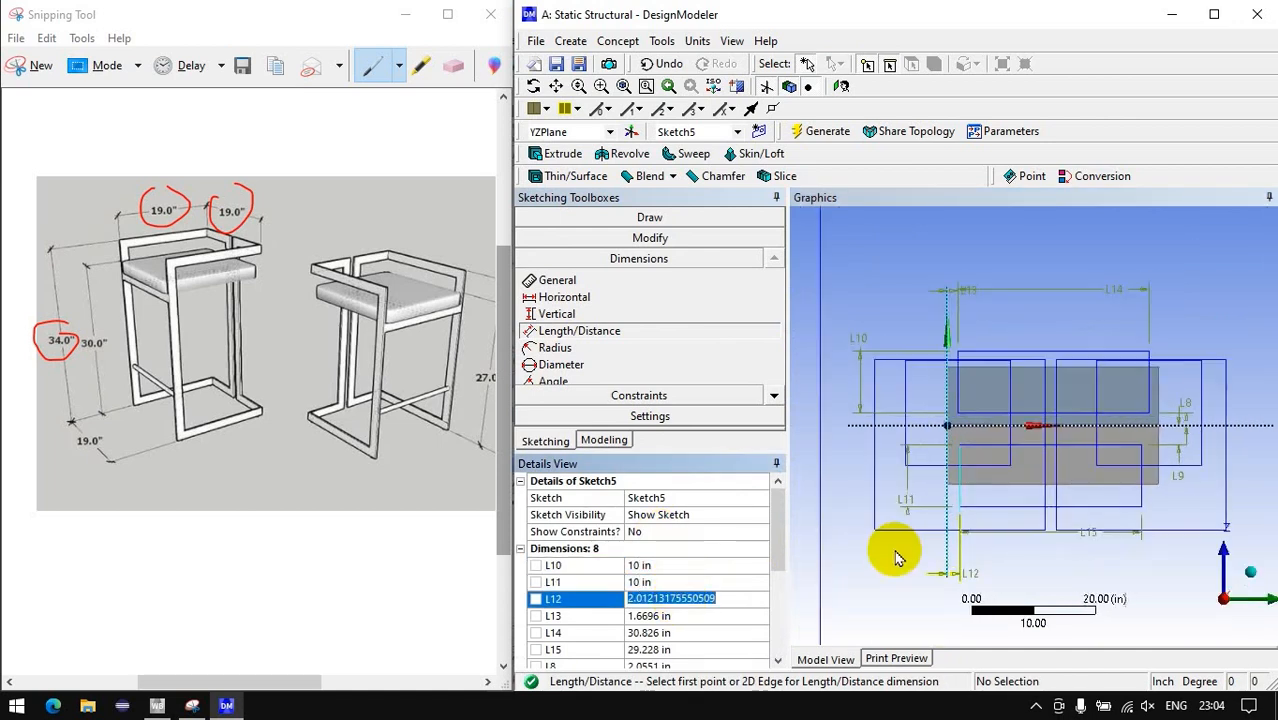
text(1)
click(719, 615)
text(1)
click(850, 614)
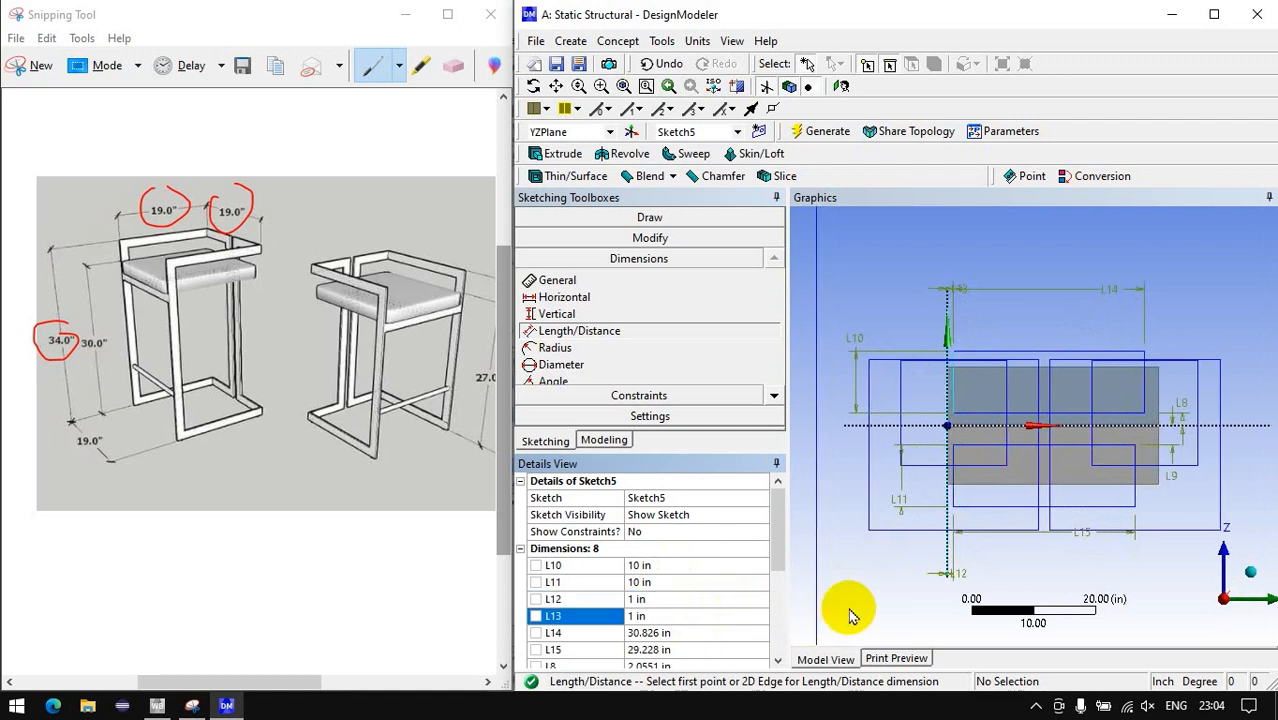
Set the horizontal lengths of both rectangles to 32 in.
click(684, 631)
text(3)
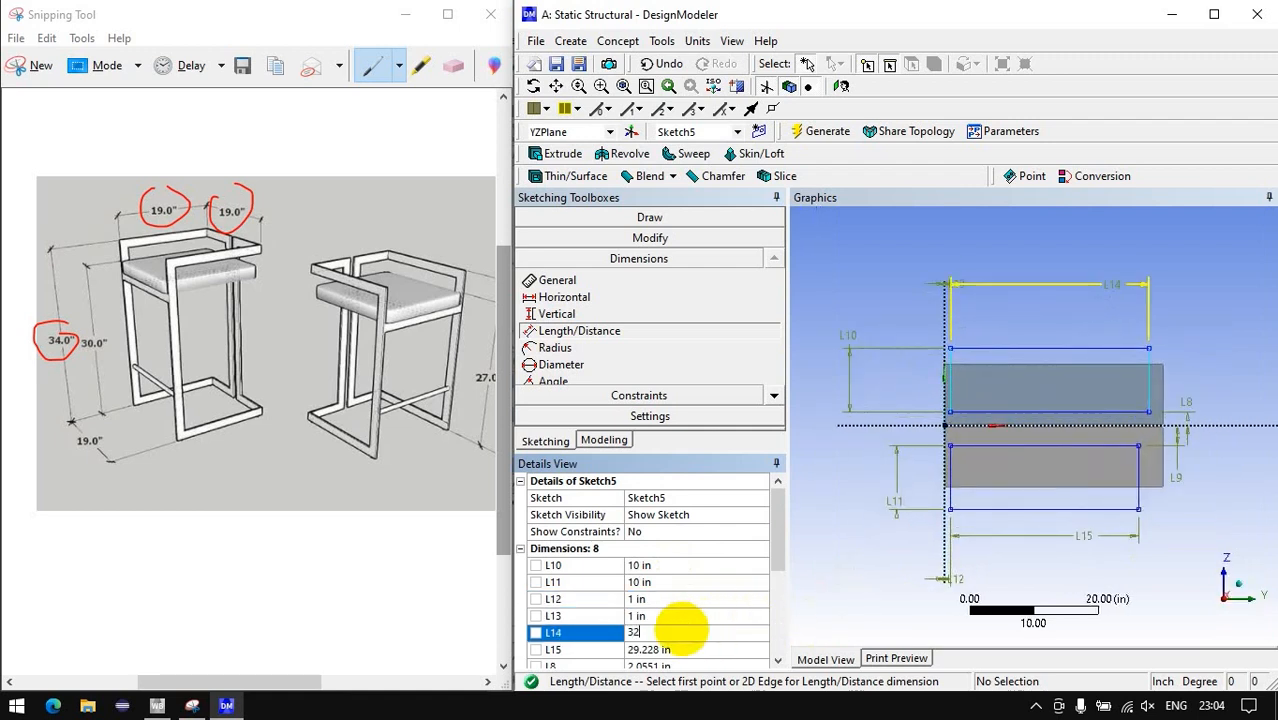
text(2)
click(675, 649)
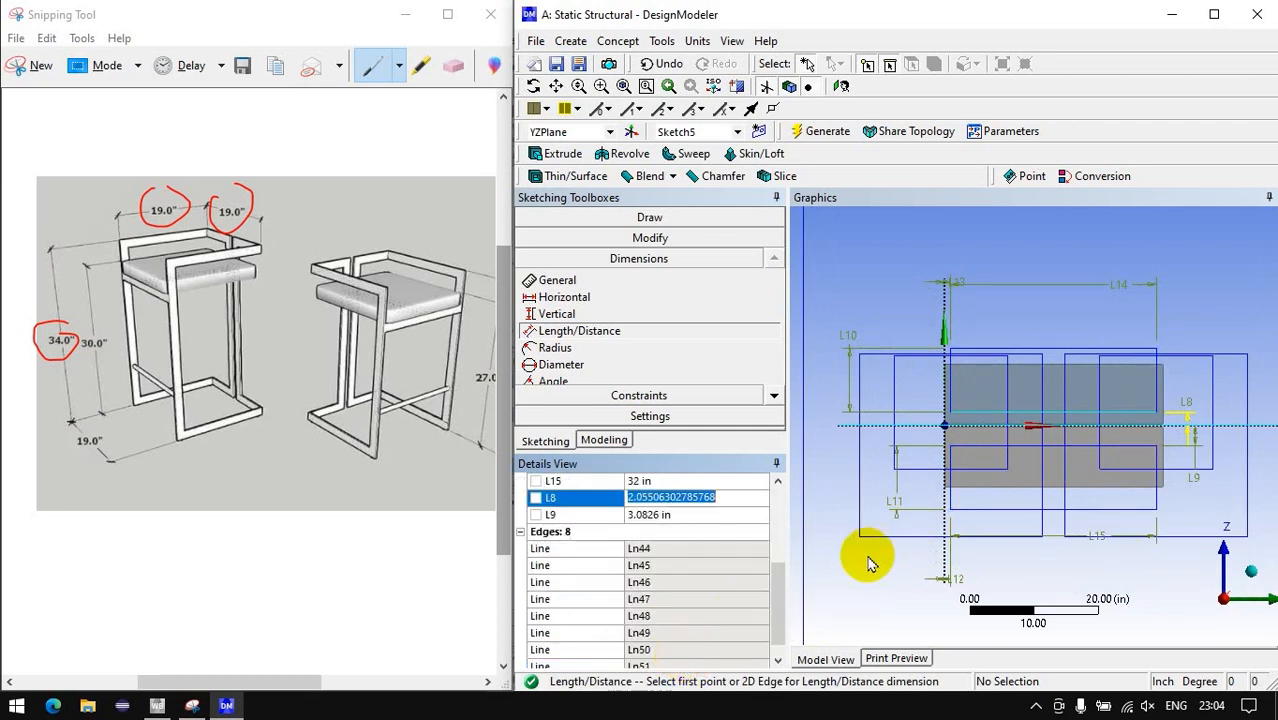
Set the distance from each rectangle's inner edge to the horizontal axis to 1.25 in.
scroll(870, 562, down, 2)
scroll(871, 565, up, 4)
scroll(628, 526, up, 2)
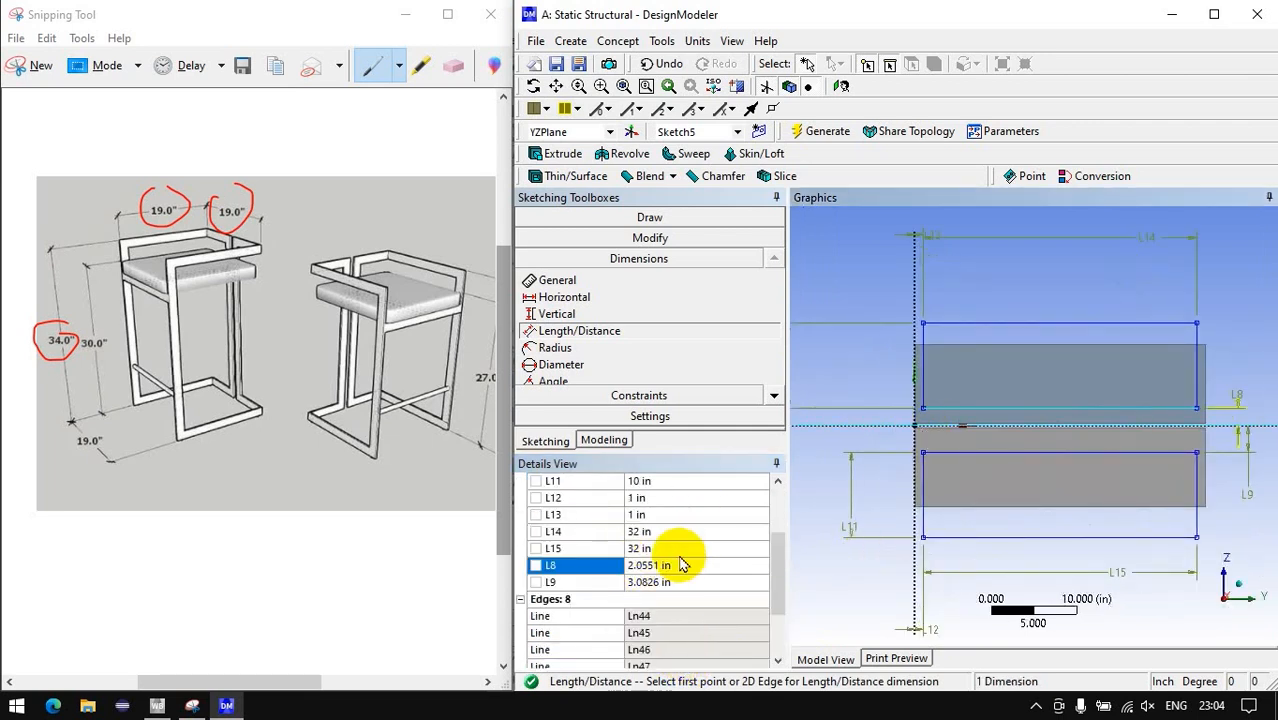
click(683, 563)
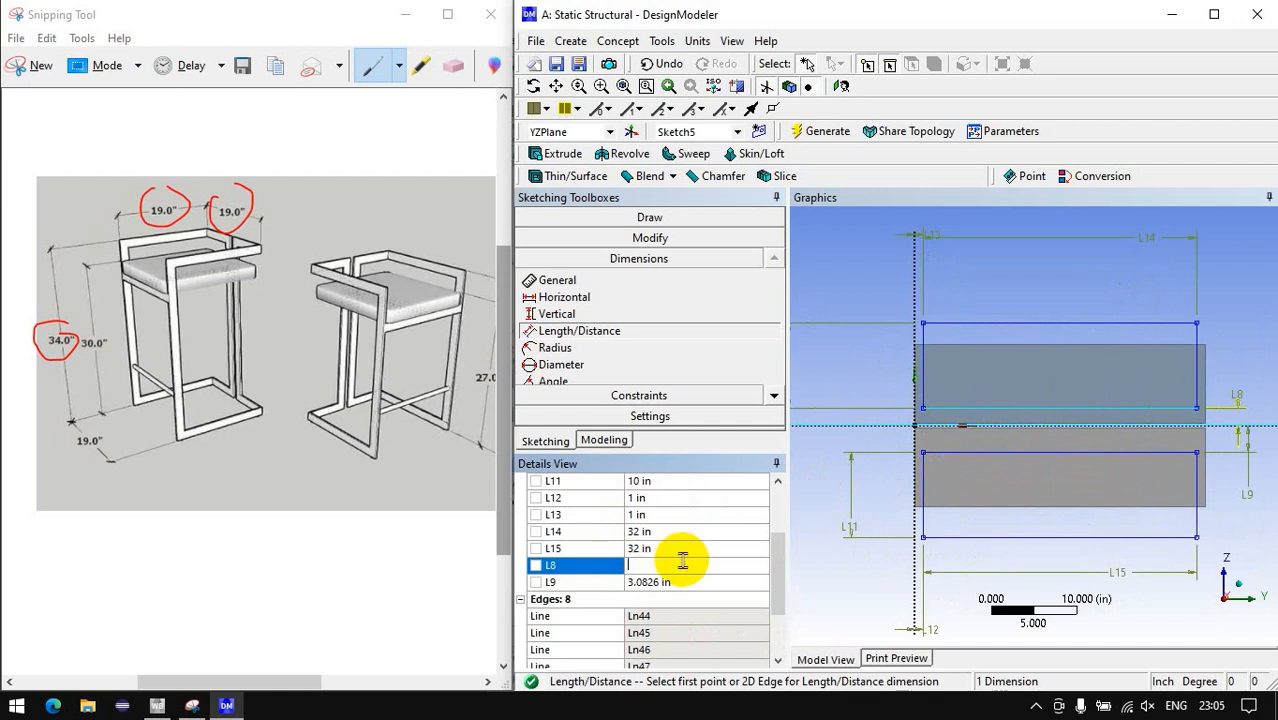
click(697, 584)
text(2.)
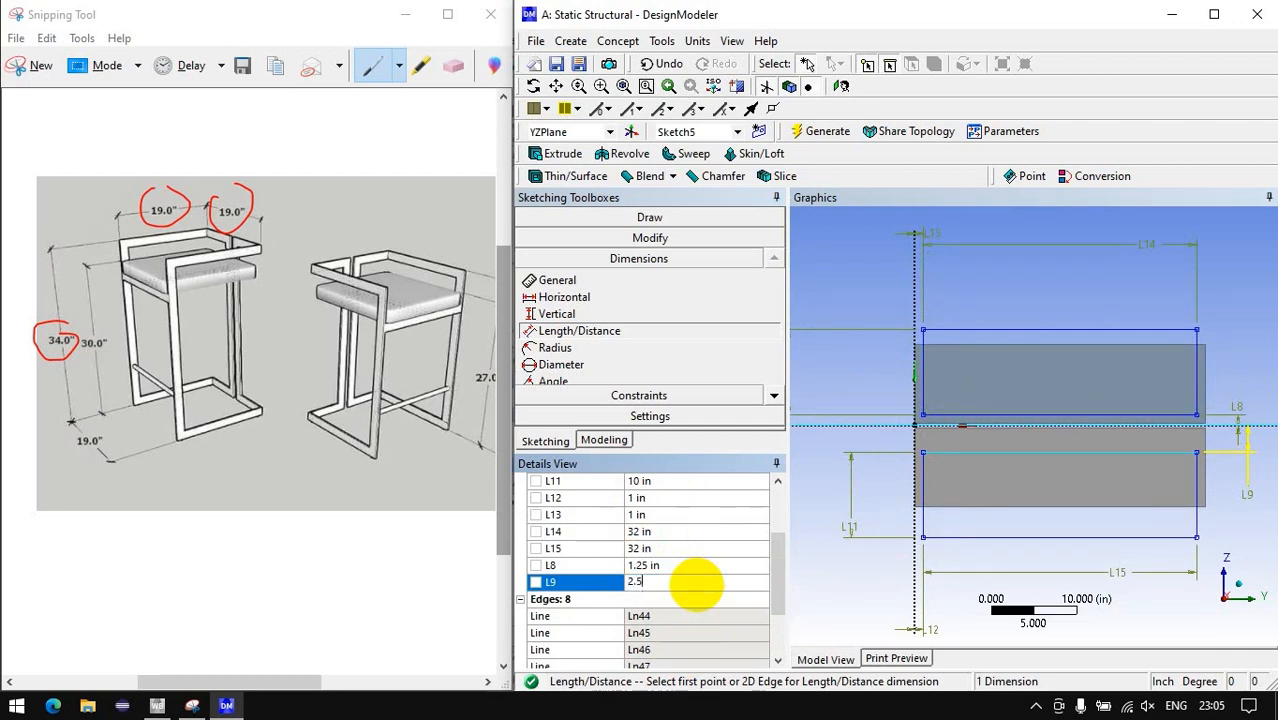
text(5)
key(Return)
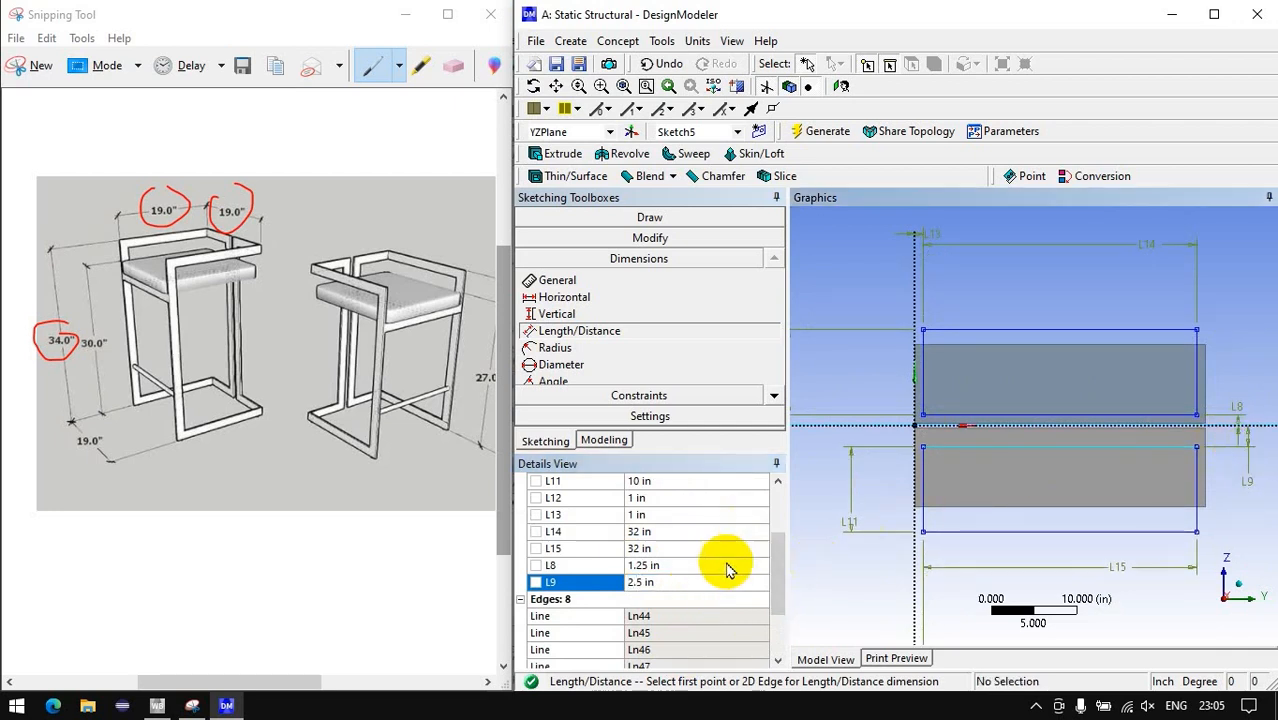
click(713, 580)
text(1.25)
key(Return)
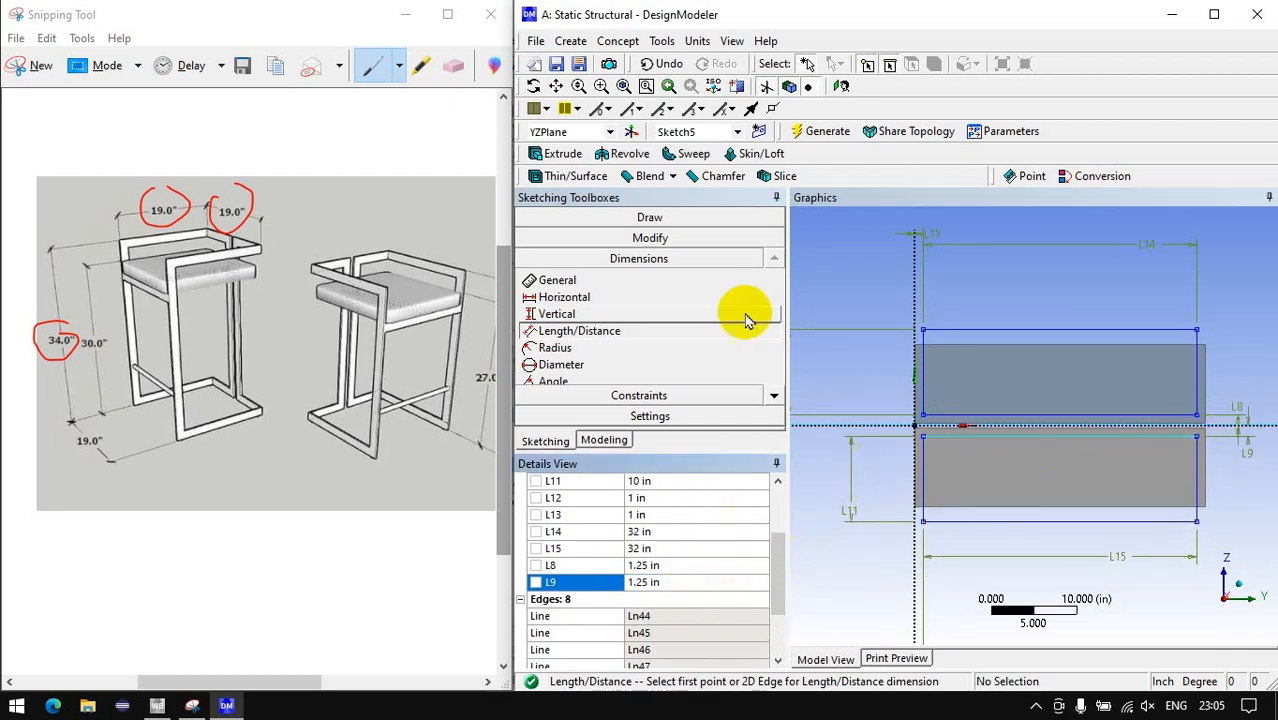
Extrude the two-rectangle sketch 34 in as Cut Material through all bodies and generate the cut in the back panel.
click(563, 153)
mouse_move(1018, 365)
middle_down()
mouse_move(907, 334)
mouse_move(986, 292)
mouse_move(1041, 336)
mouse_move(1017, 340)
middle_up()
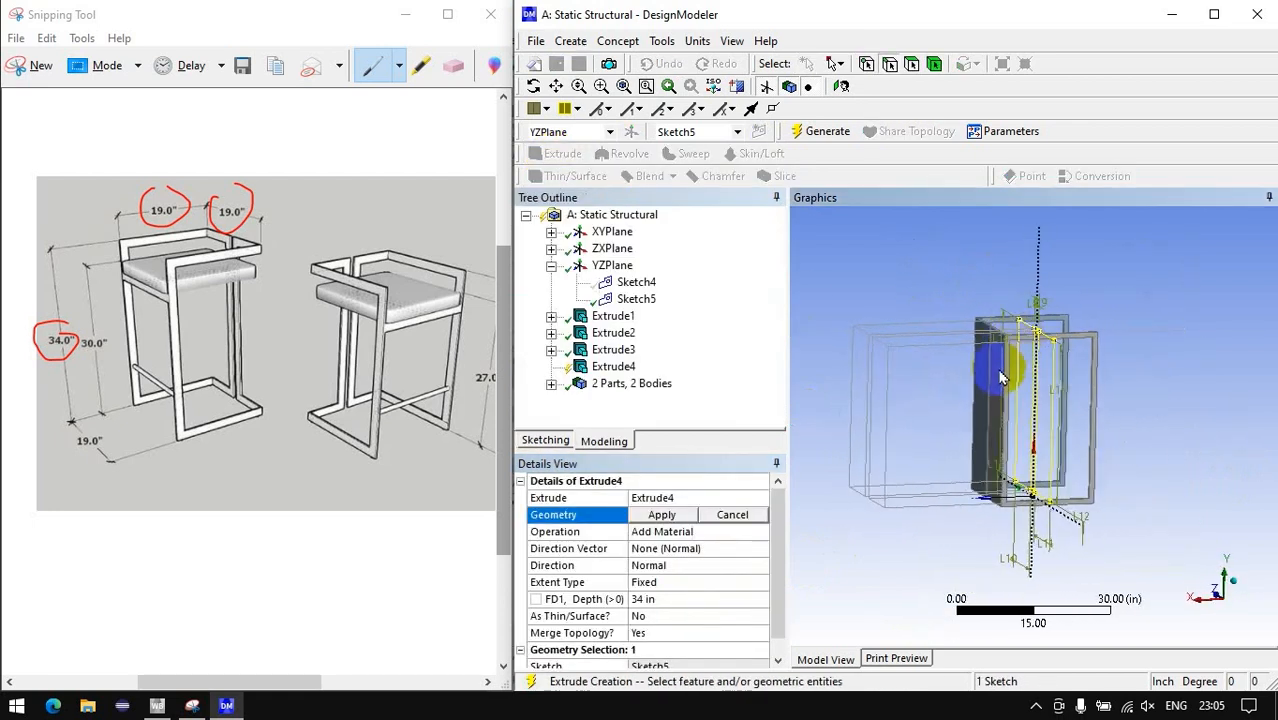
click(661, 514)
double_click(657, 533)
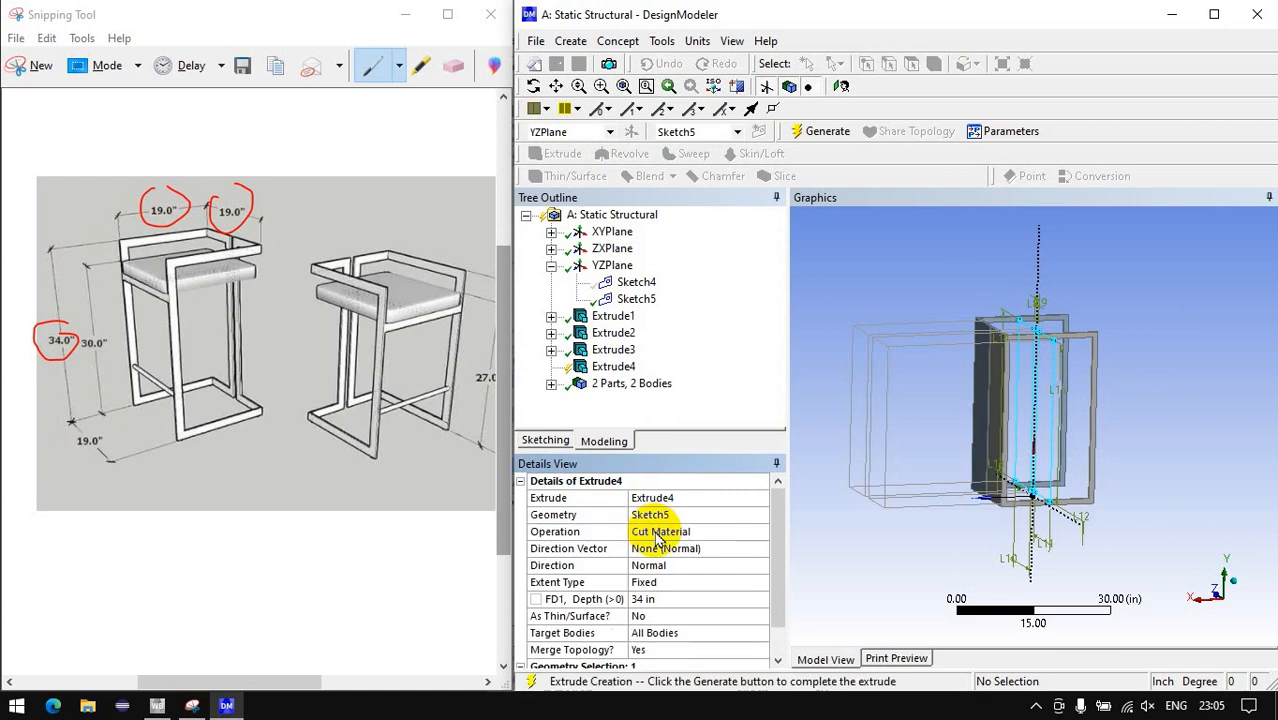
click(818, 131)
middle_drag(880, 500, 1204, 489)
scroll(1147, 343, up, 4)
middle_drag(937, 453, 932, 443)
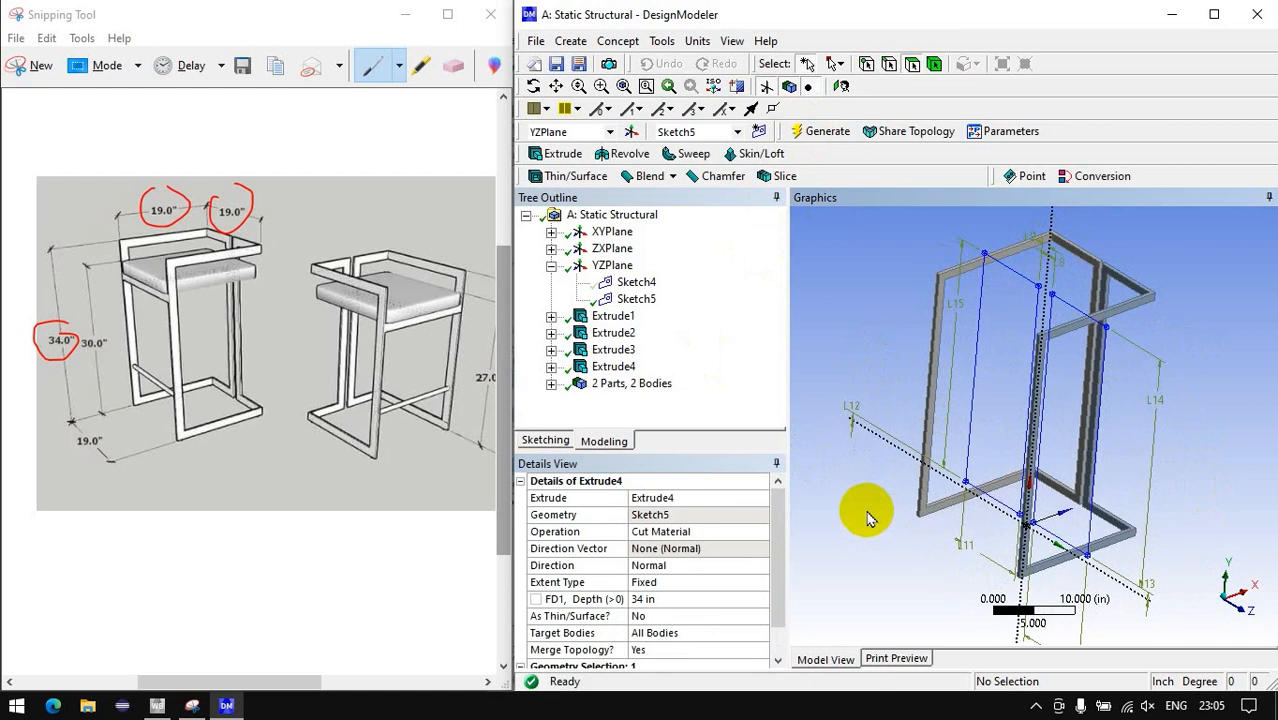
Hide the two-rectangle sketch on the YZPlane.
right_click(632, 299)
click(665, 335)
mouse_move(979, 451)
middle_down()
mouse_move(1083, 447)
mouse_move(1175, 474)
mouse_move(1101, 448)
mouse_move(1028, 484)
middle_up()
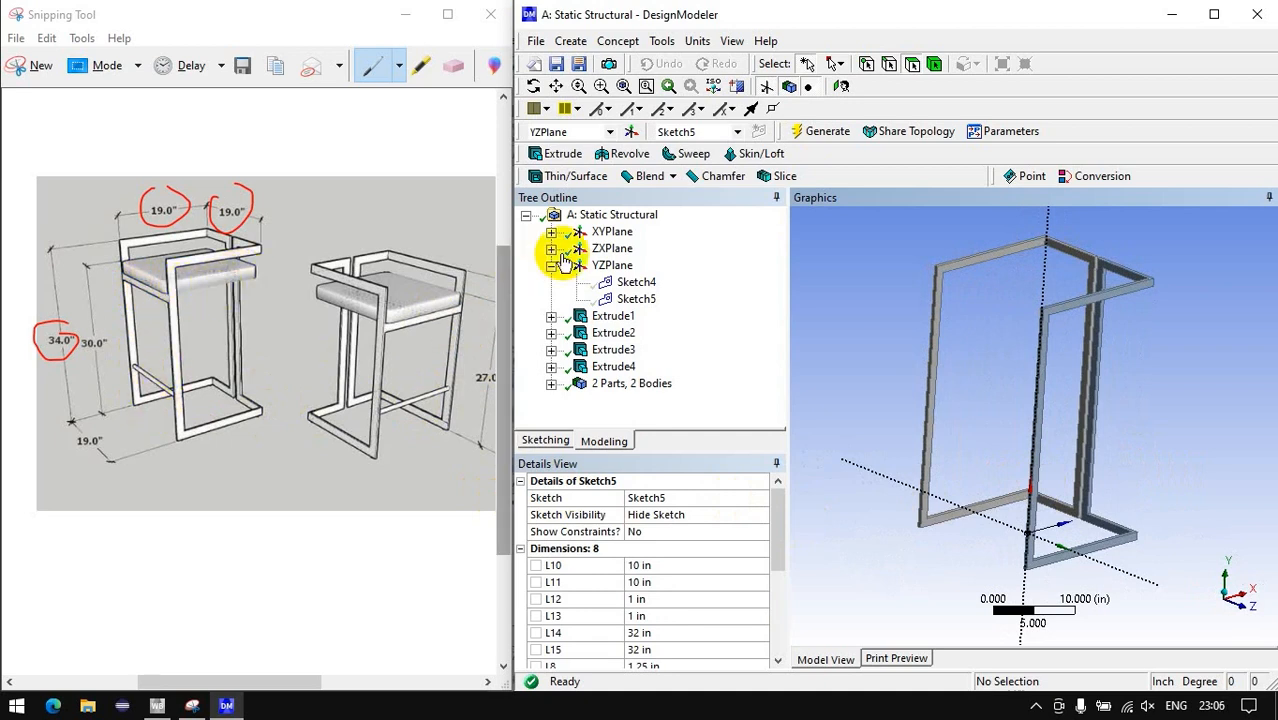
Create a new sketch on the XYPlane and draw a rectangle about 2.1 by 4.1 in beside the left upright of the side frame.
click(609, 236)
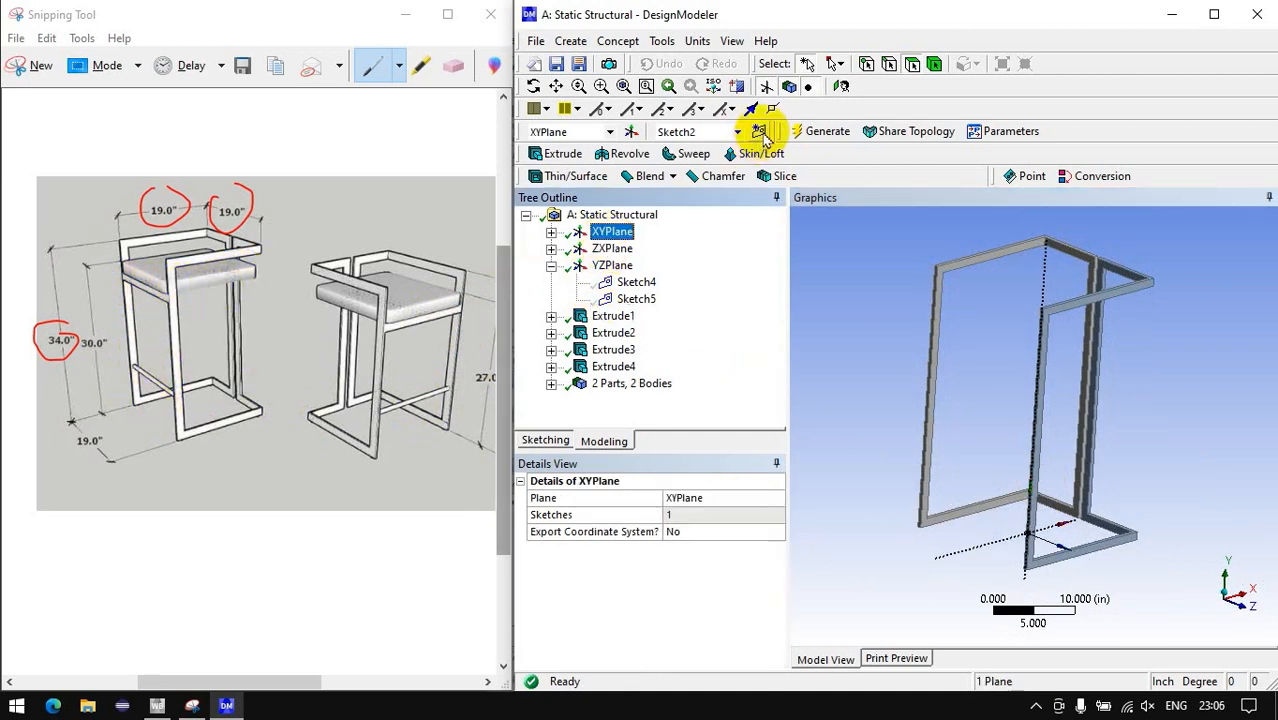
click(758, 131)
click(841, 86)
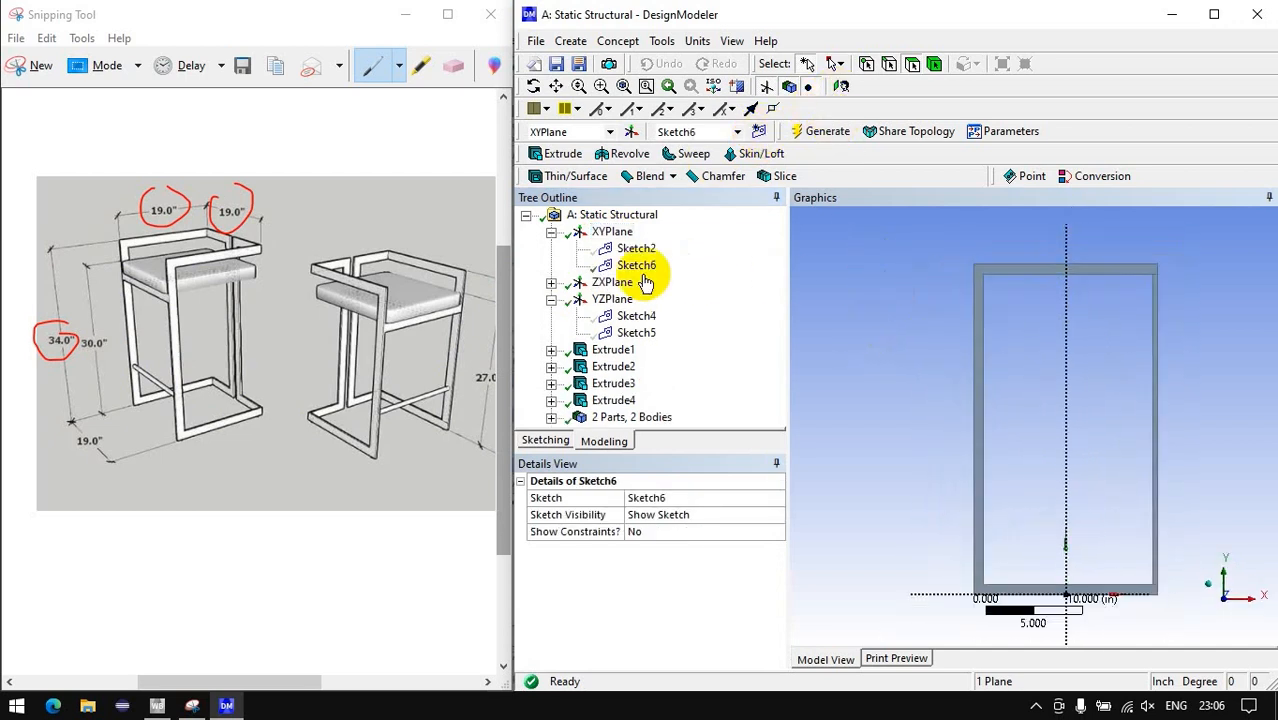
click(543, 441)
click(560, 323)
scroll(1040, 308, up, 2)
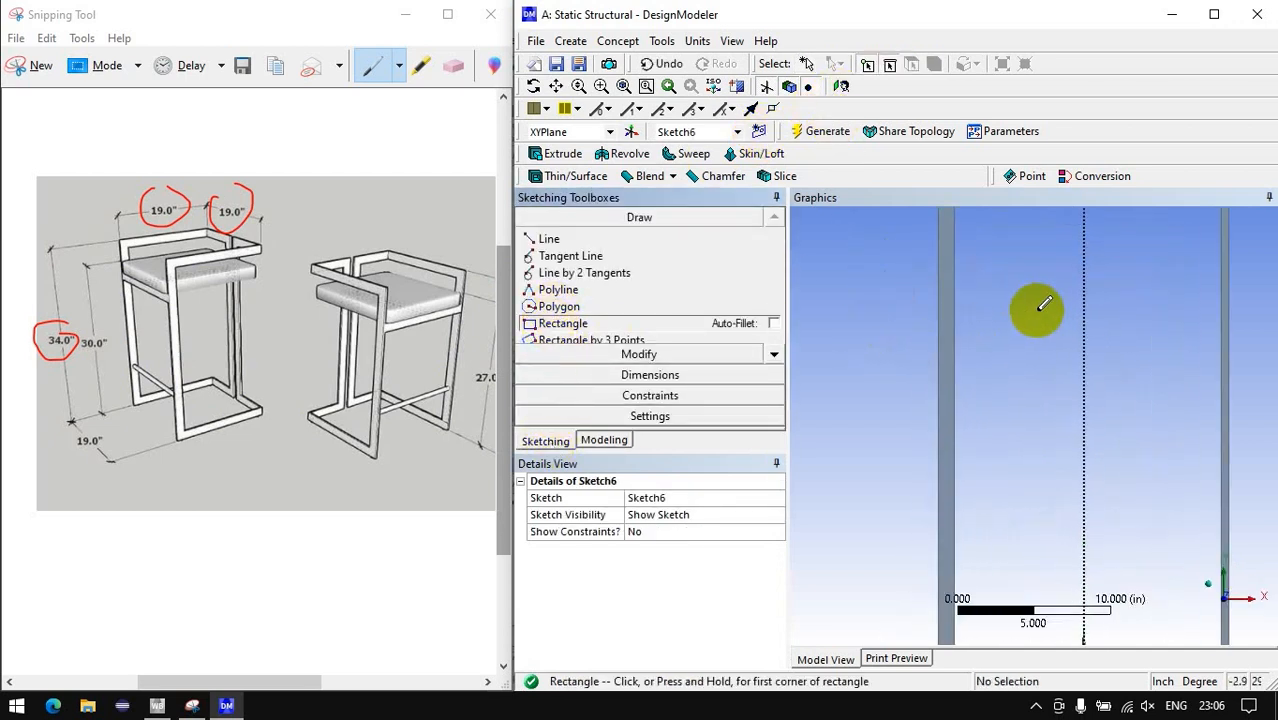
scroll(940, 291, down, 3)
click(942, 323)
click(965, 360)
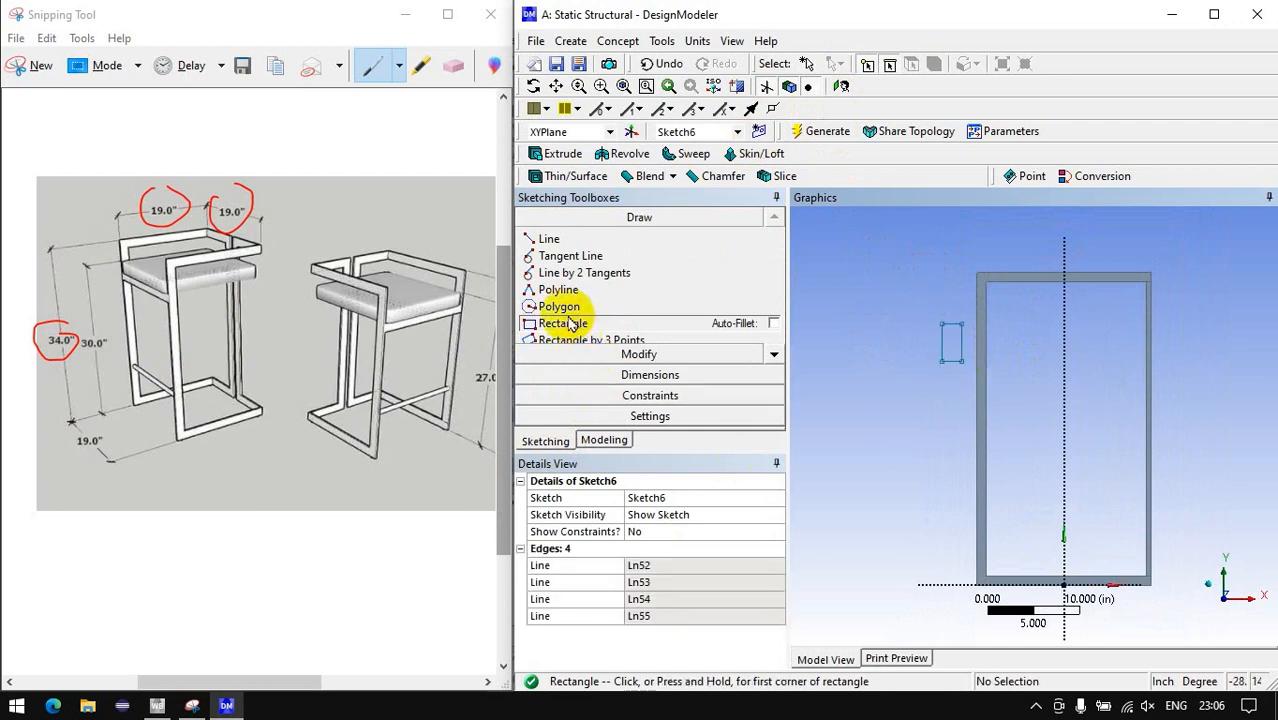
Sketch a circle about 2.7 in in diameter on the lower part of the left upright.
click(560, 307)
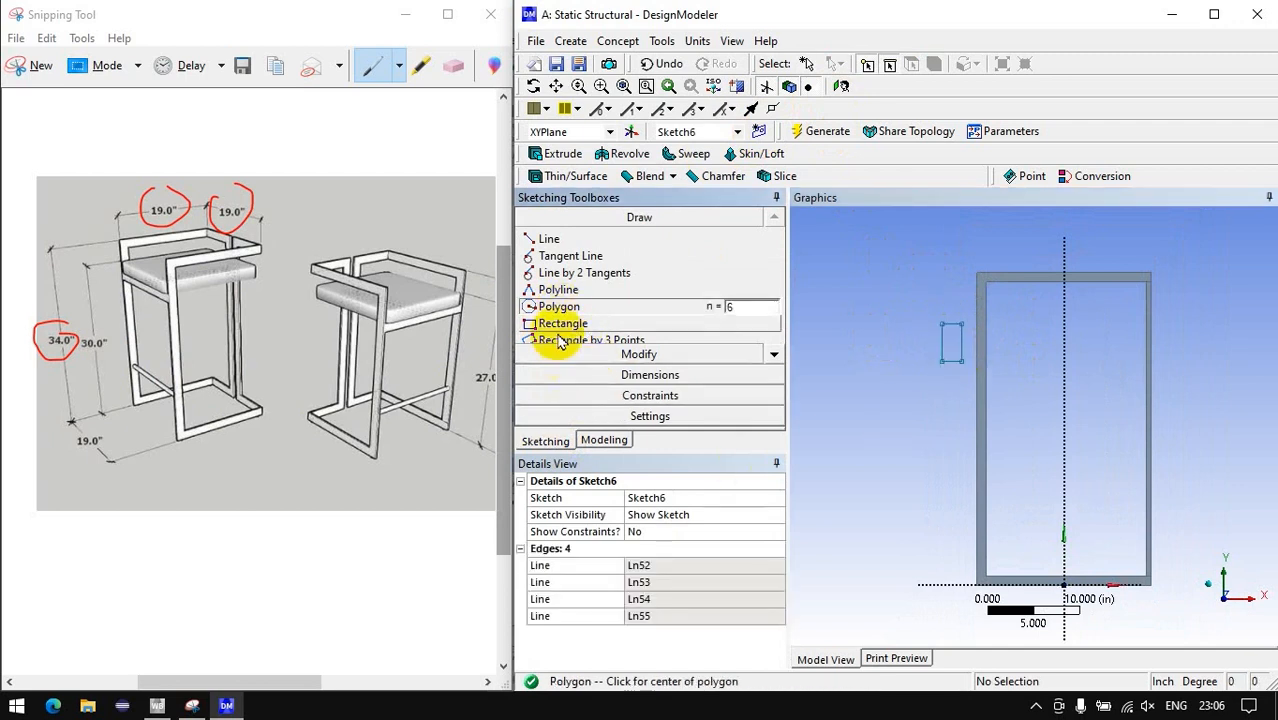
scroll(770, 352, down, 2)
click(768, 341)
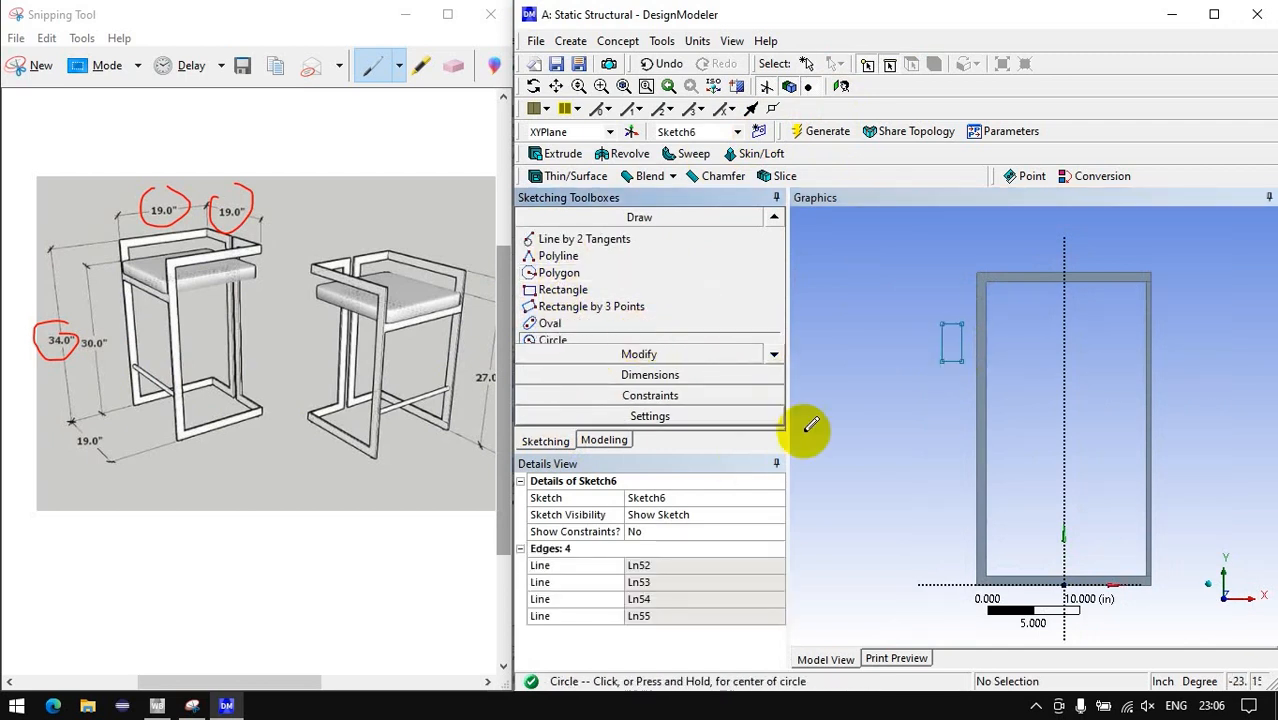
scroll(959, 499, up, 2)
click(959, 499)
click(976, 508)
scroll(827, 505, down, 2)
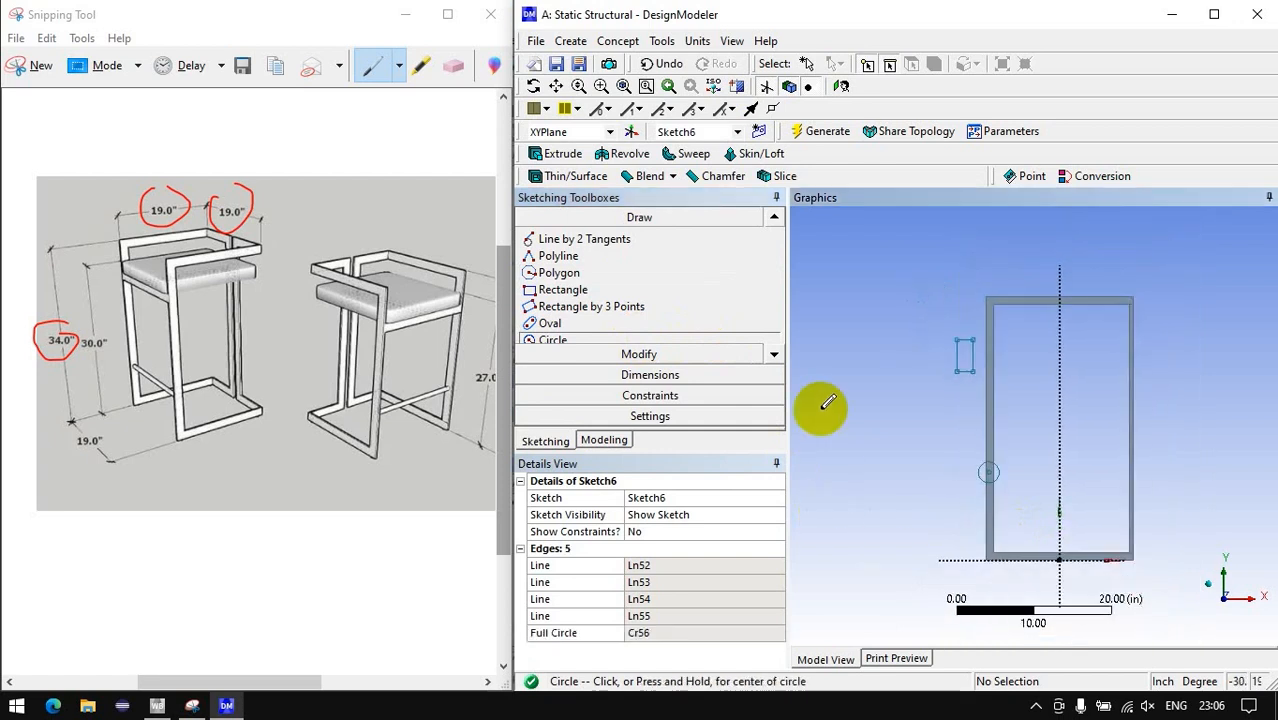
Dimension the small rectangle's width and height and set them to 0.5 in and 1 in.
click(590, 374)
click(580, 331)
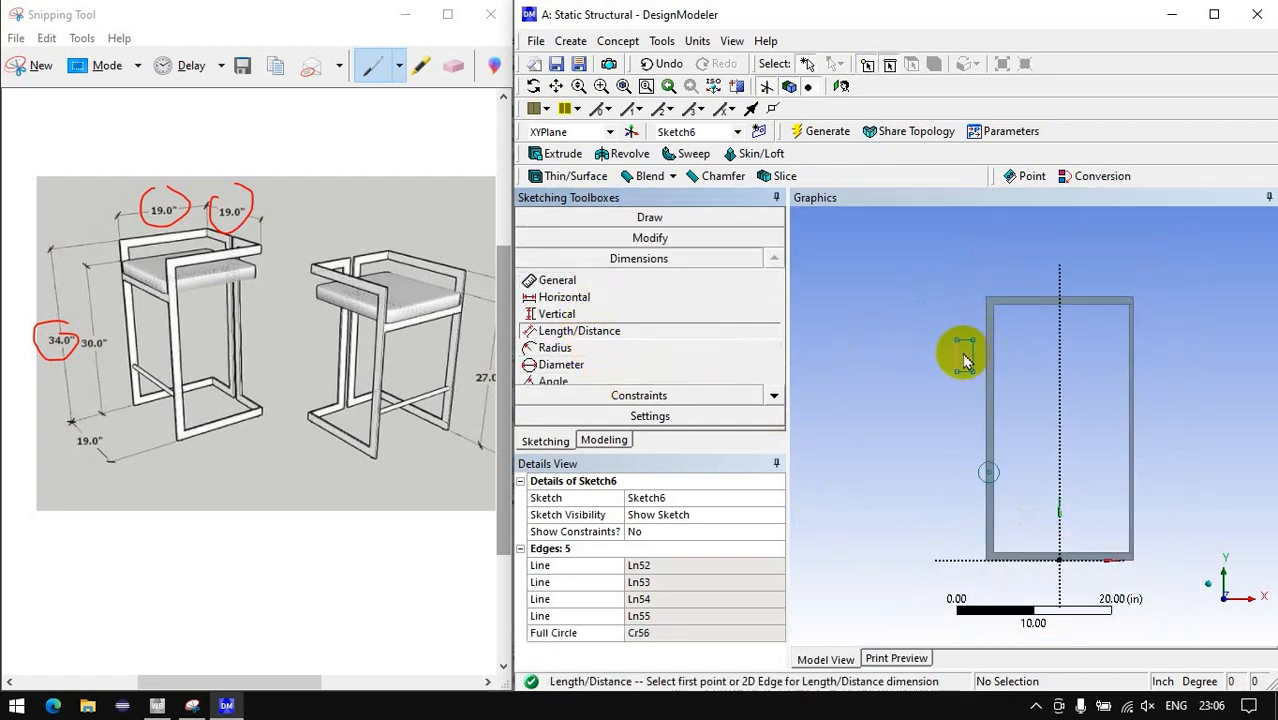
click(965, 360)
click(970, 287)
click(964, 340)
click(972, 372)
click(918, 355)
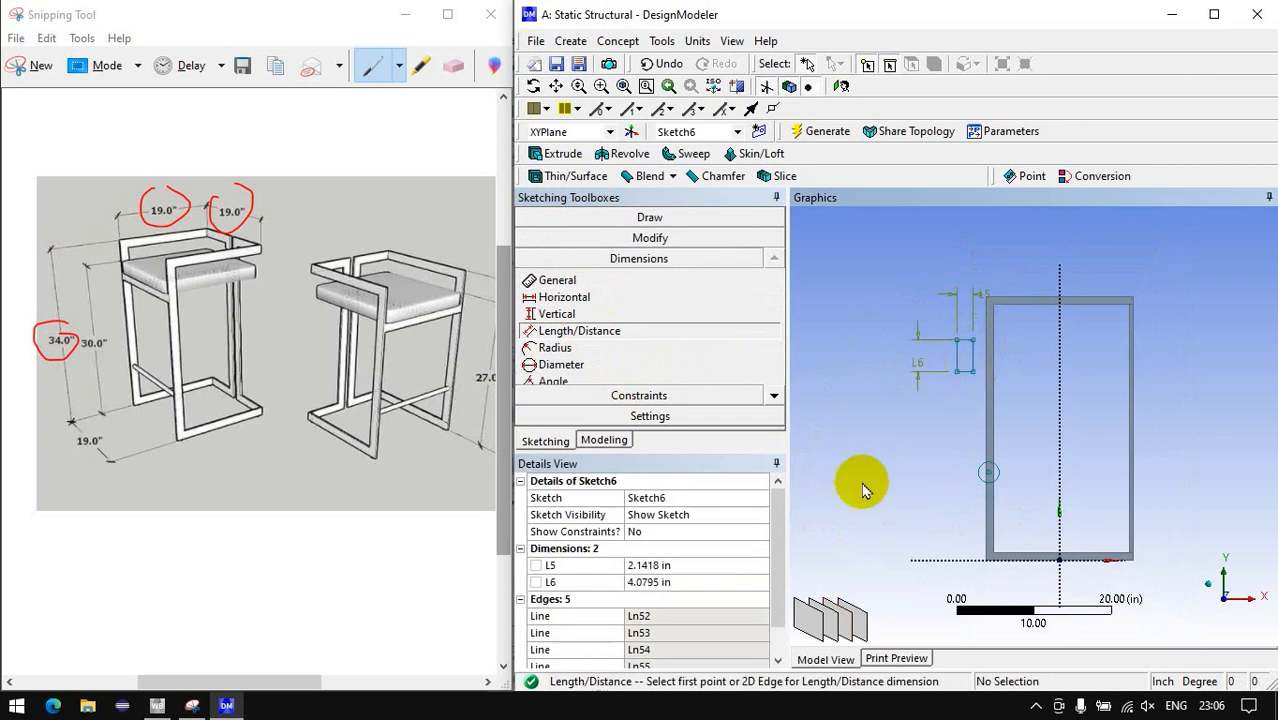
click(668, 566)
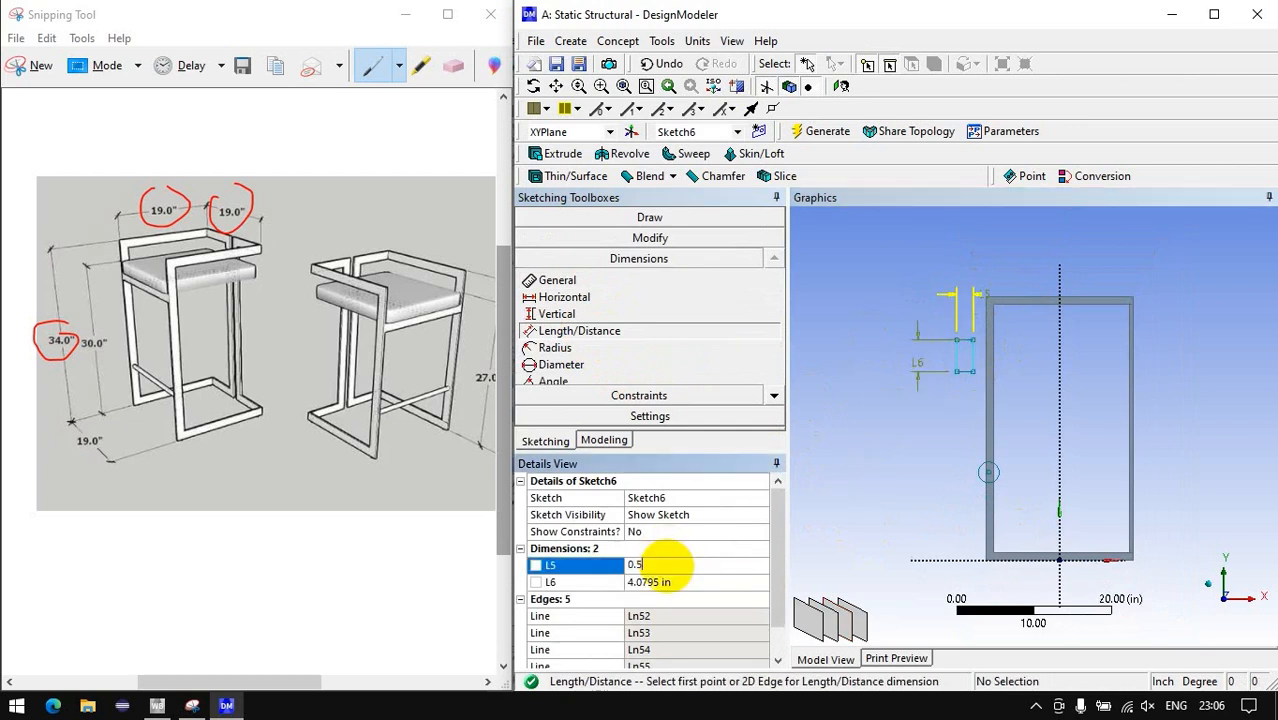
click(676, 580)
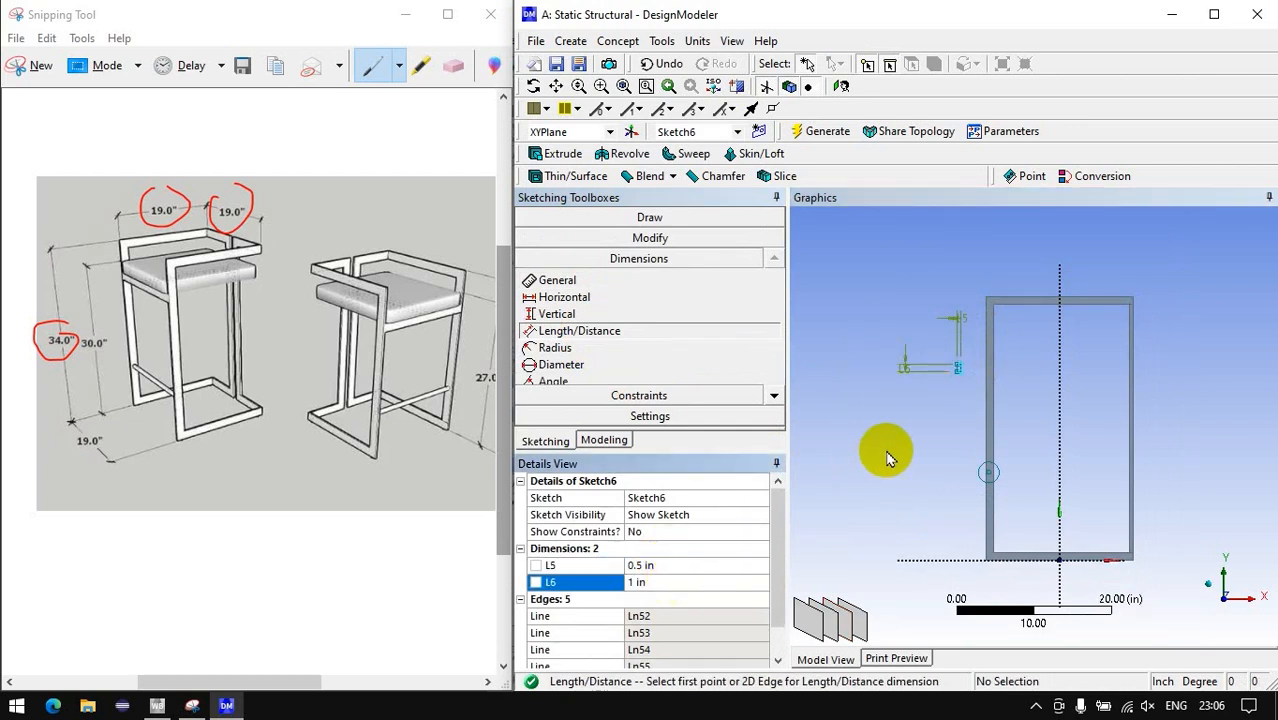
Dimension the distances from the small rectangle's upper-left corner to the vertical and horizontal axes.
scroll(898, 340, up, 2)
click(882, 320)
click(1084, 335)
click(1018, 340)
click(885, 311)
scroll(903, 396, down, 2)
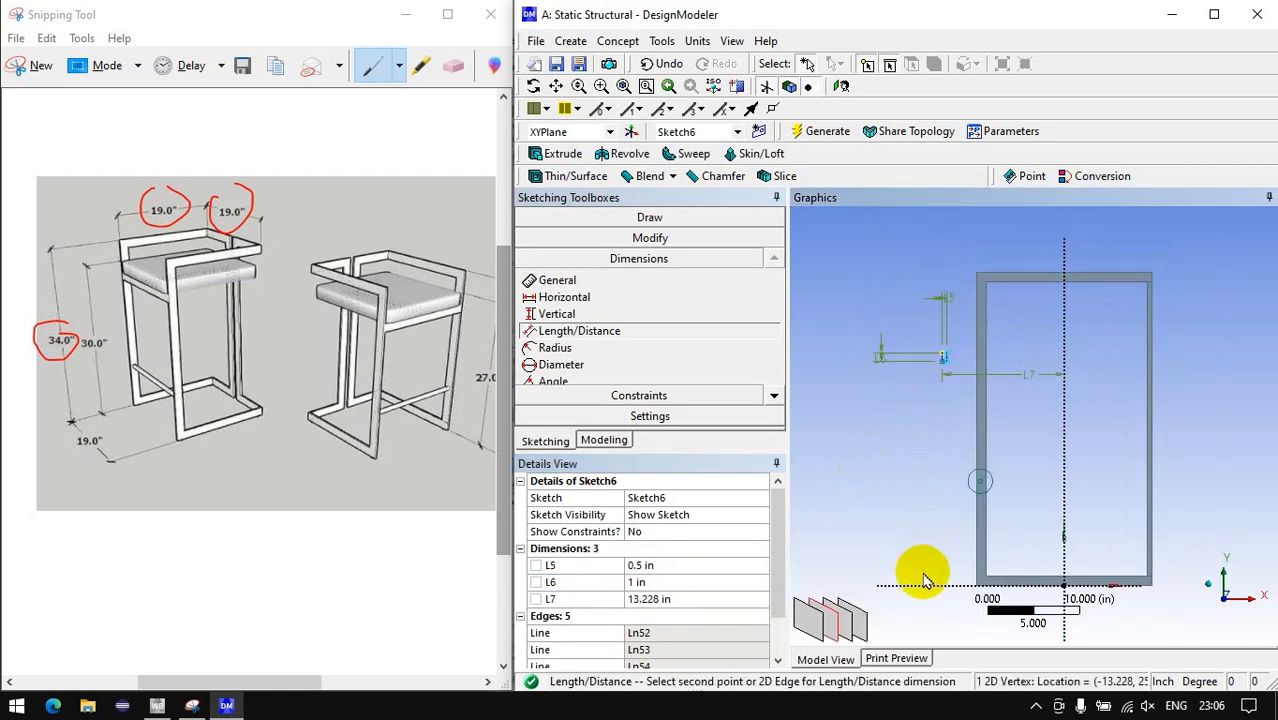
click(922, 585)
click(897, 488)
Set the small rectangle's distance from the vertical axis to =19/2 and from the horizontal axis to 26 in.
click(658, 598)
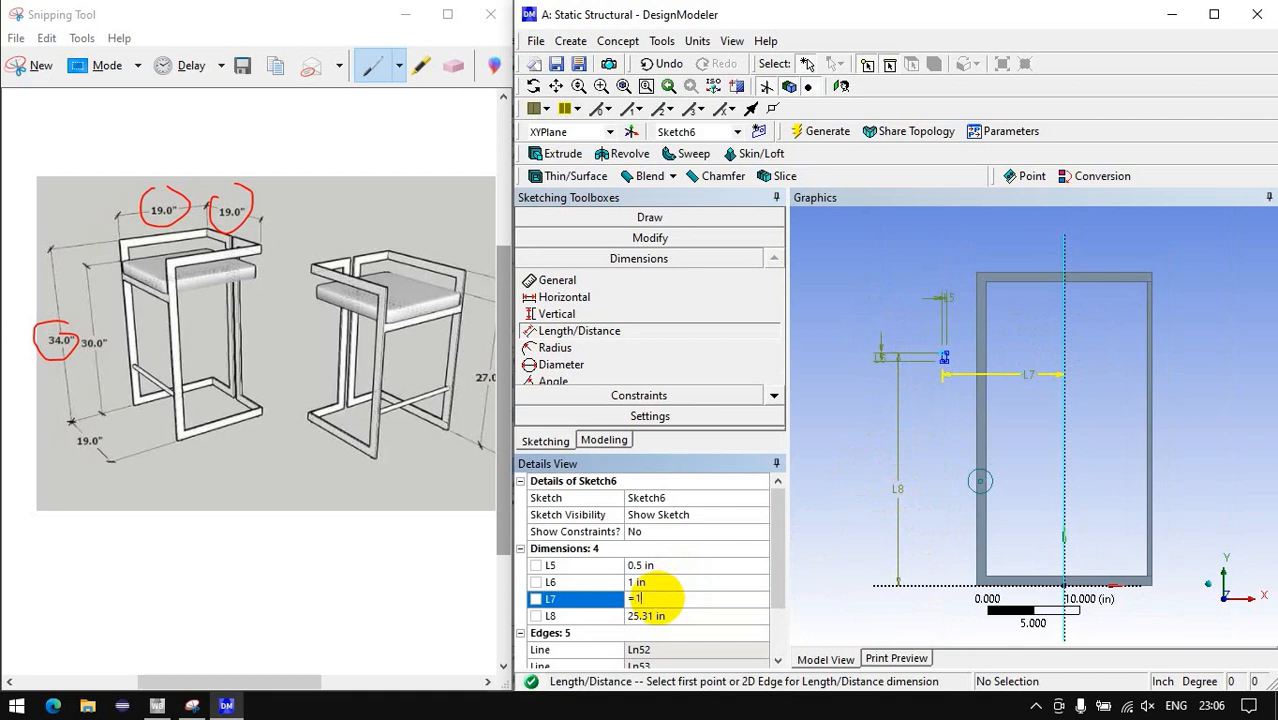
text(=19/2)
key(Return)
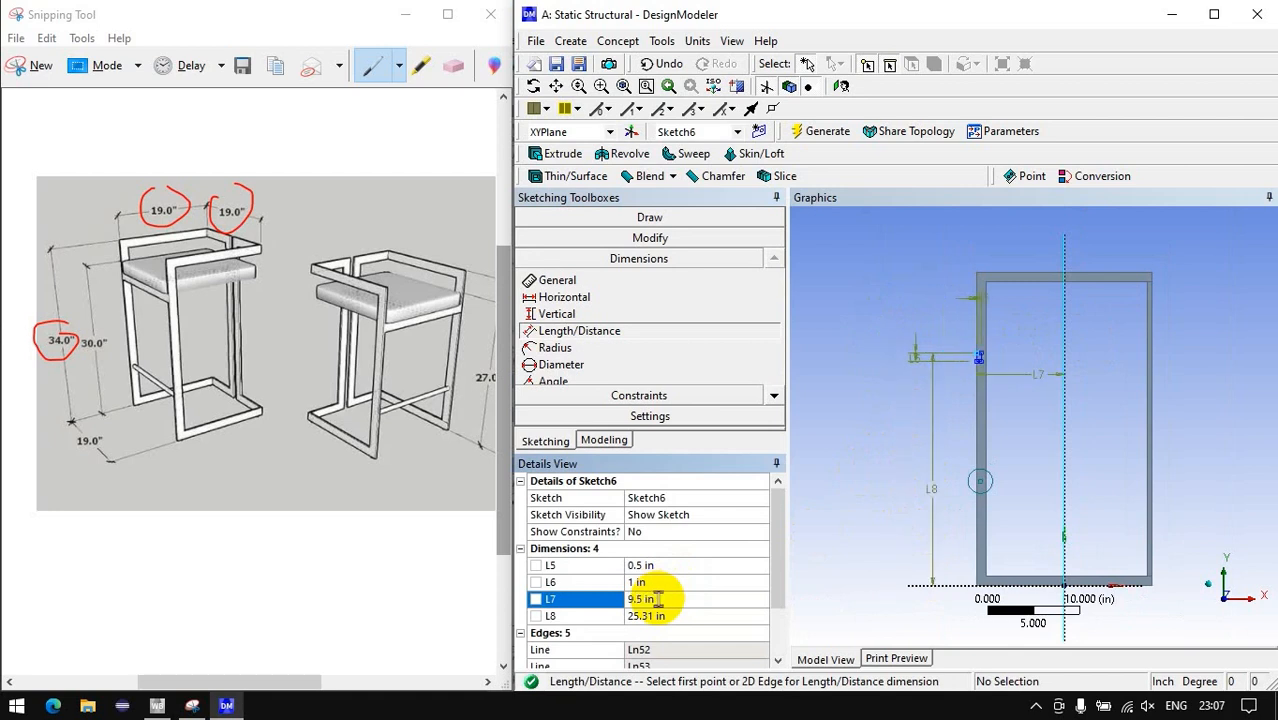
click(680, 615)
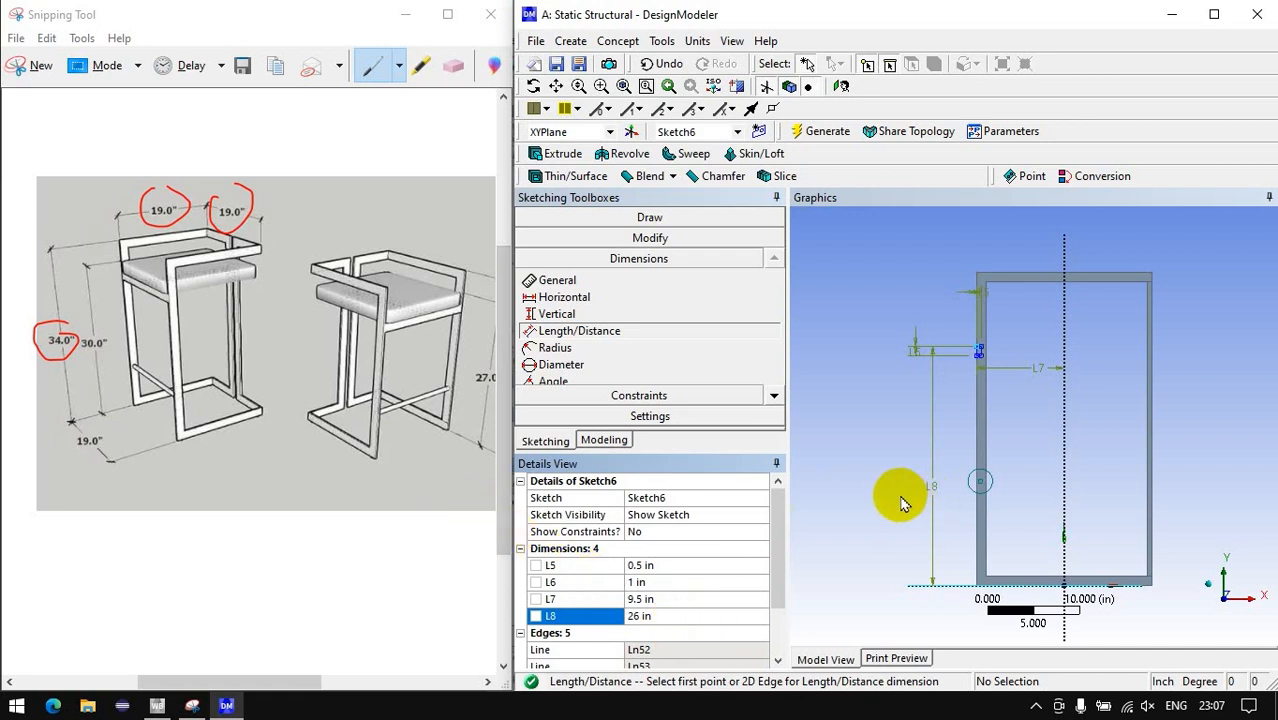
Dimension the distances from the circle's centre to the horizontal and vertical axes.
click(372, 487)
drag(300, 682, 271, 676)
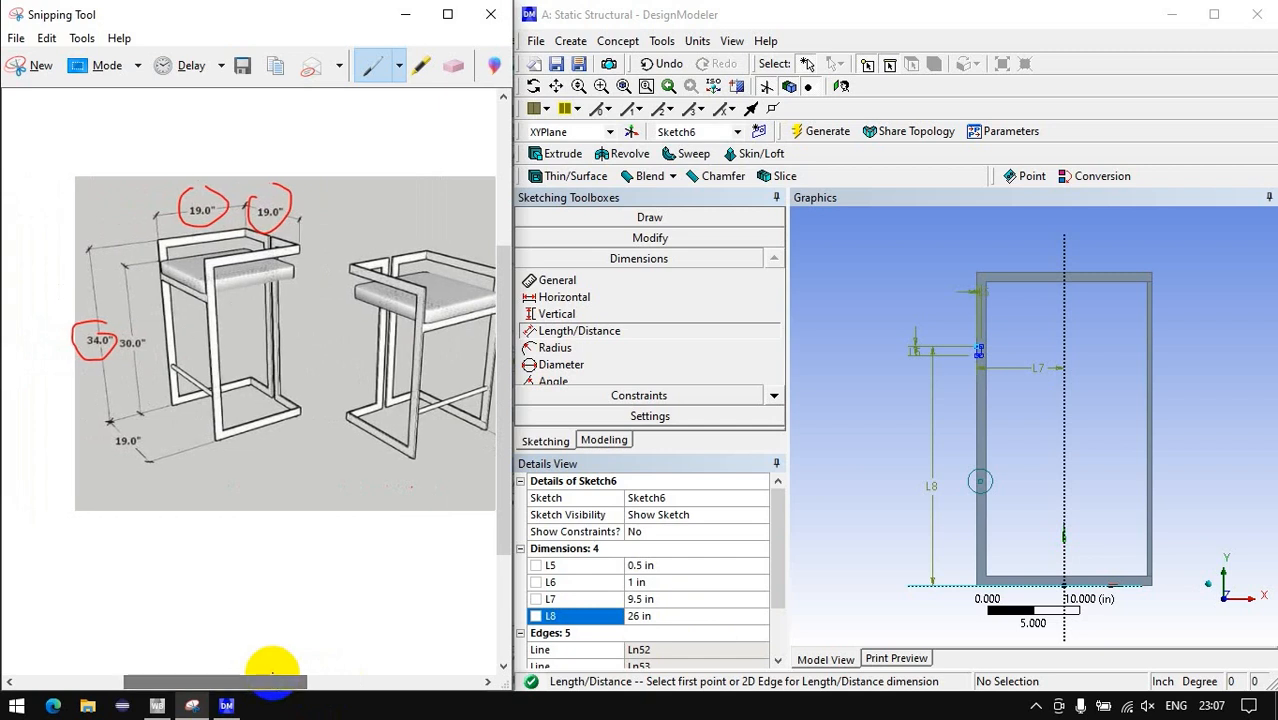
click(866, 504)
click(981, 485)
click(976, 584)
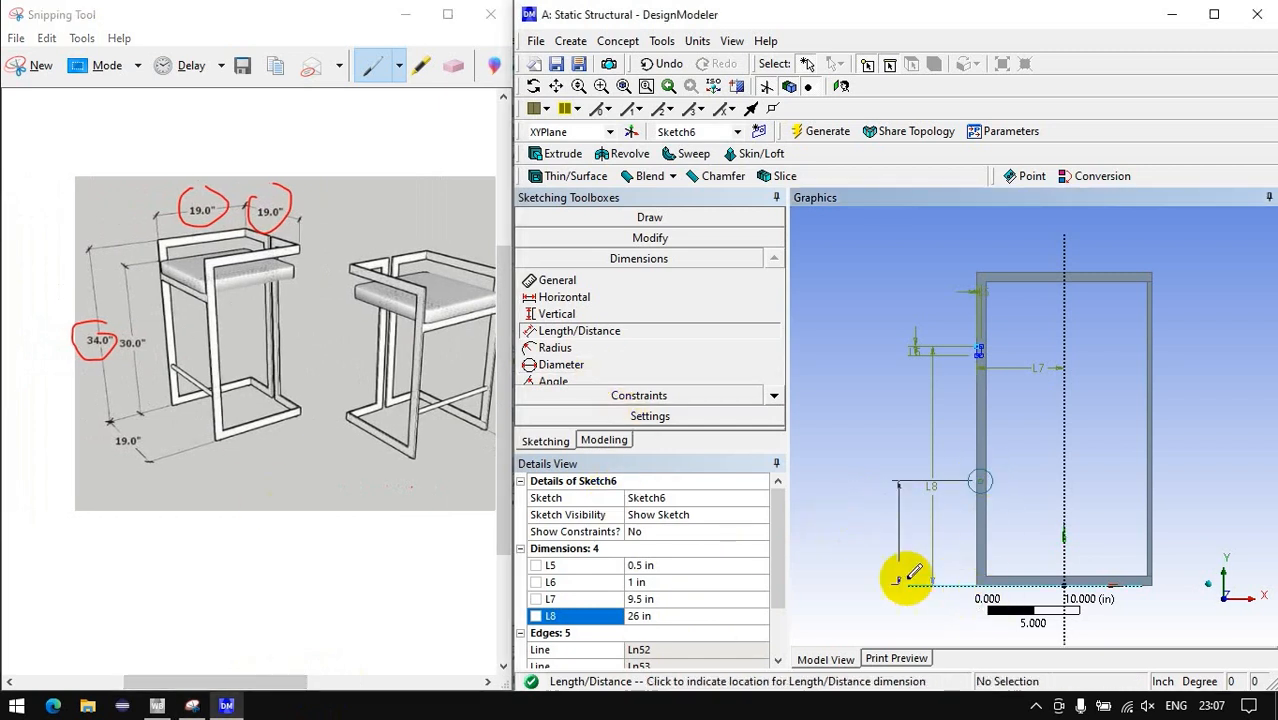
click(868, 569)
click(990, 489)
click(1064, 500)
click(1033, 443)
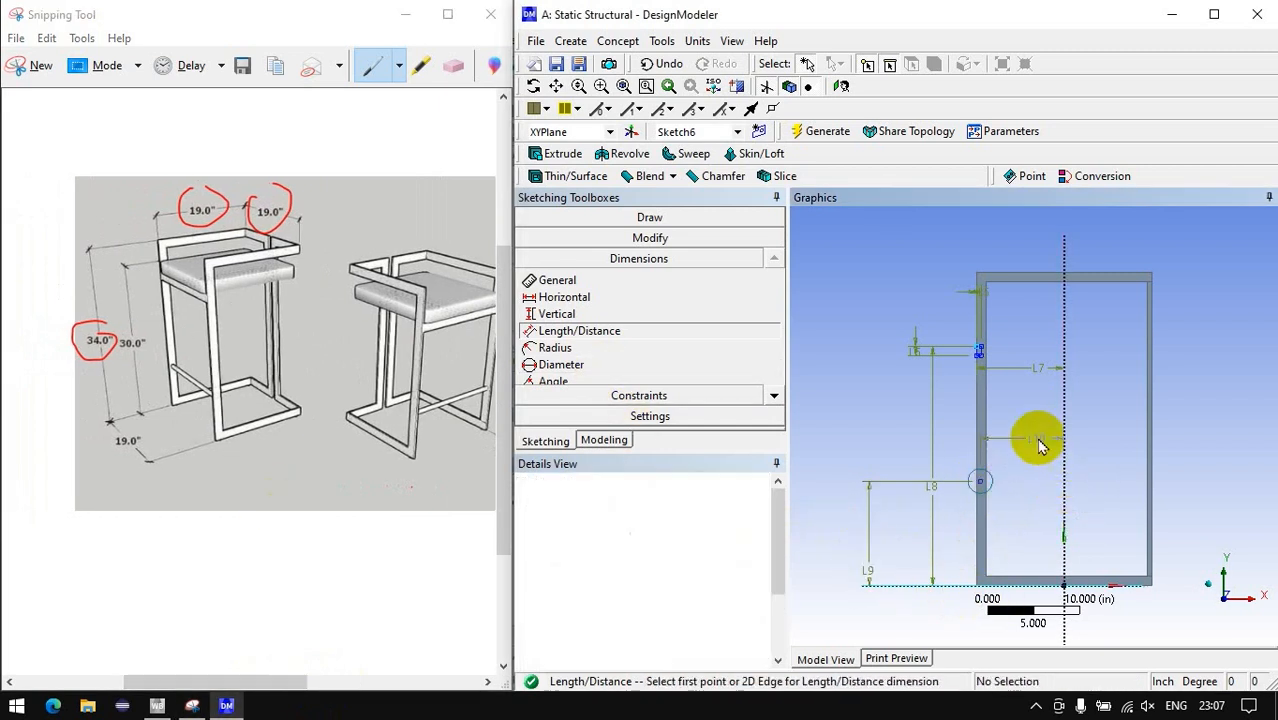
Dimension the circle's diameter as 1 in and set its centre's distance from the vertical axis to 9 in.
click(563, 364)
click(980, 481)
click(856, 445)
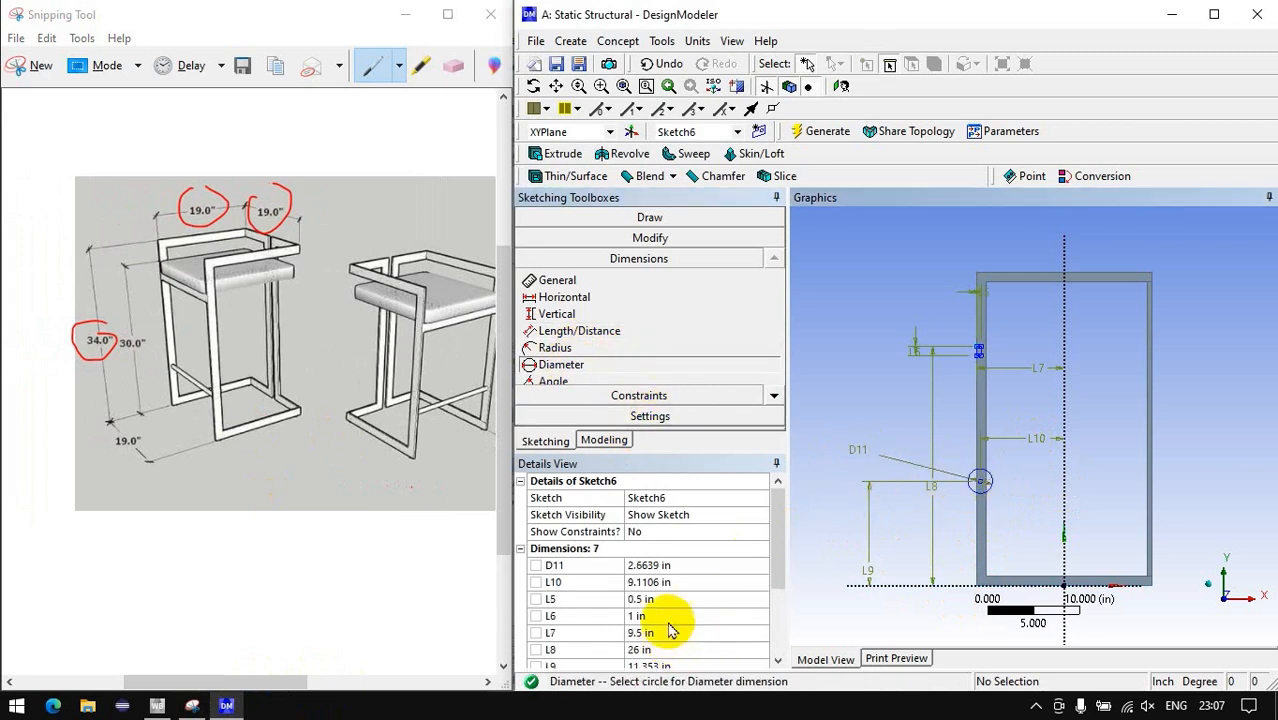
click(667, 582)
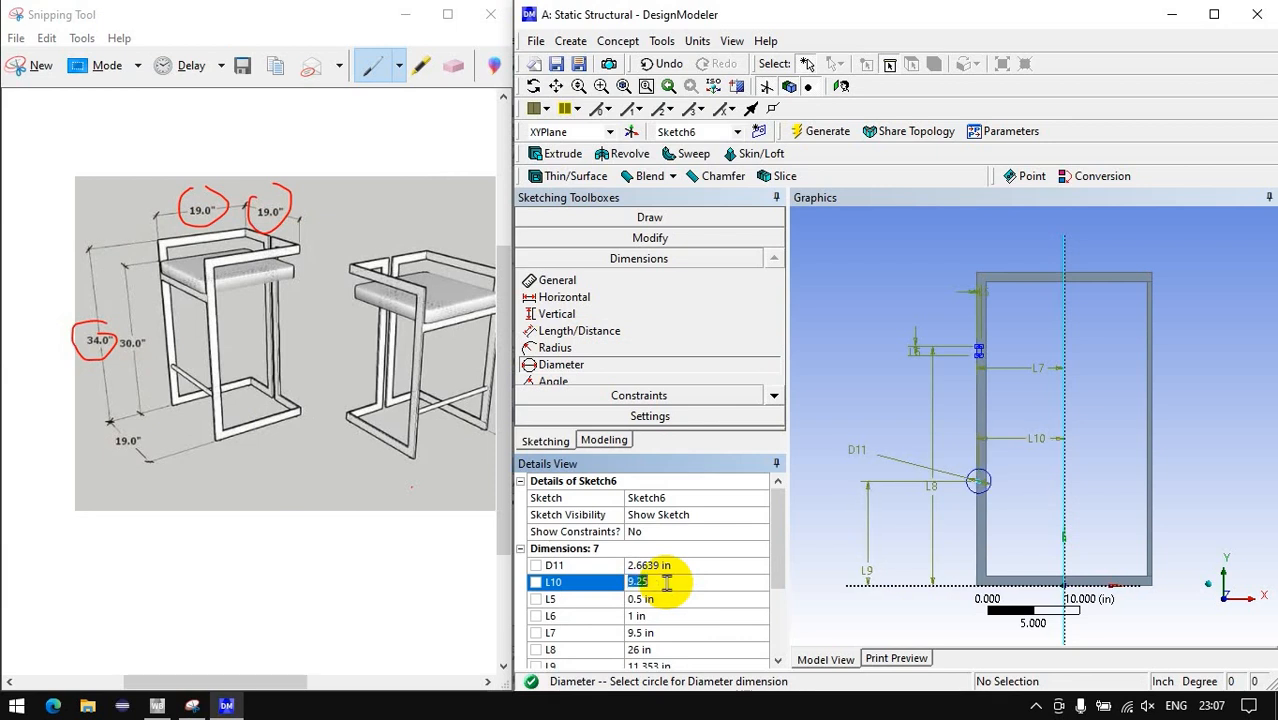
click(668, 566)
text(1)
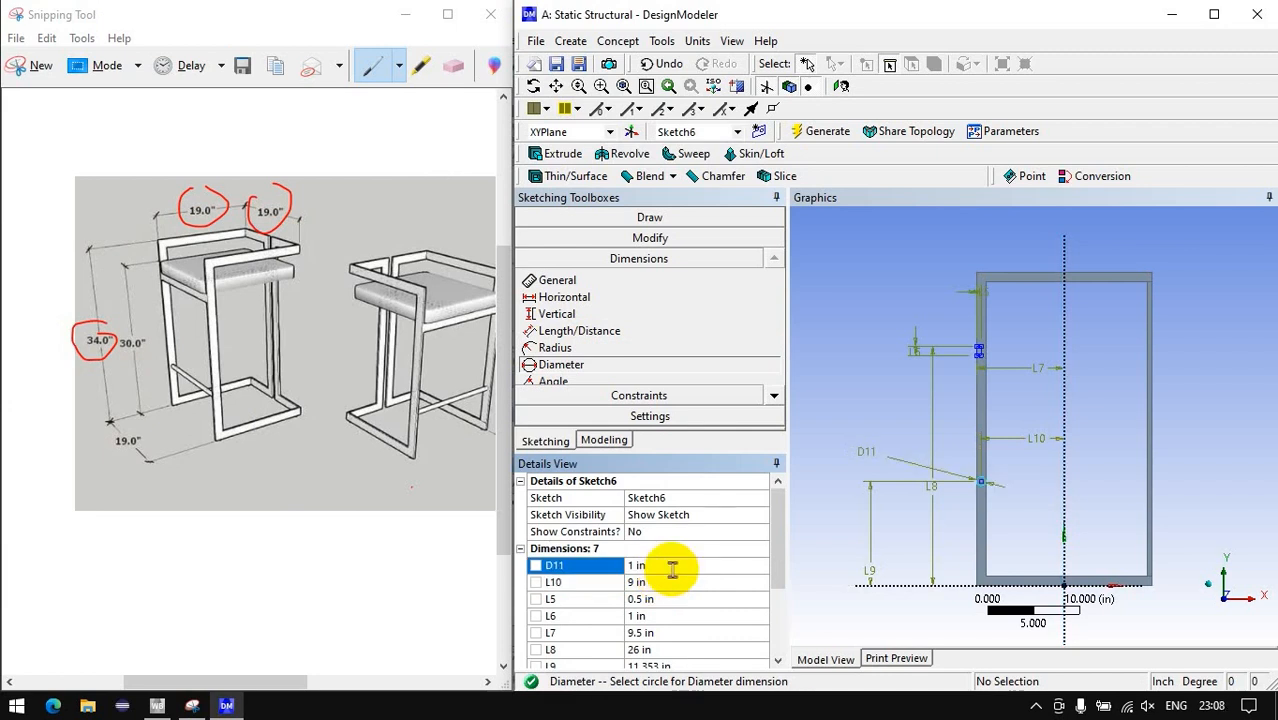
Set the height of the circle's centre above the horizontal axis to 6 in.
scroll(665, 592, down, 3)
click(679, 547)
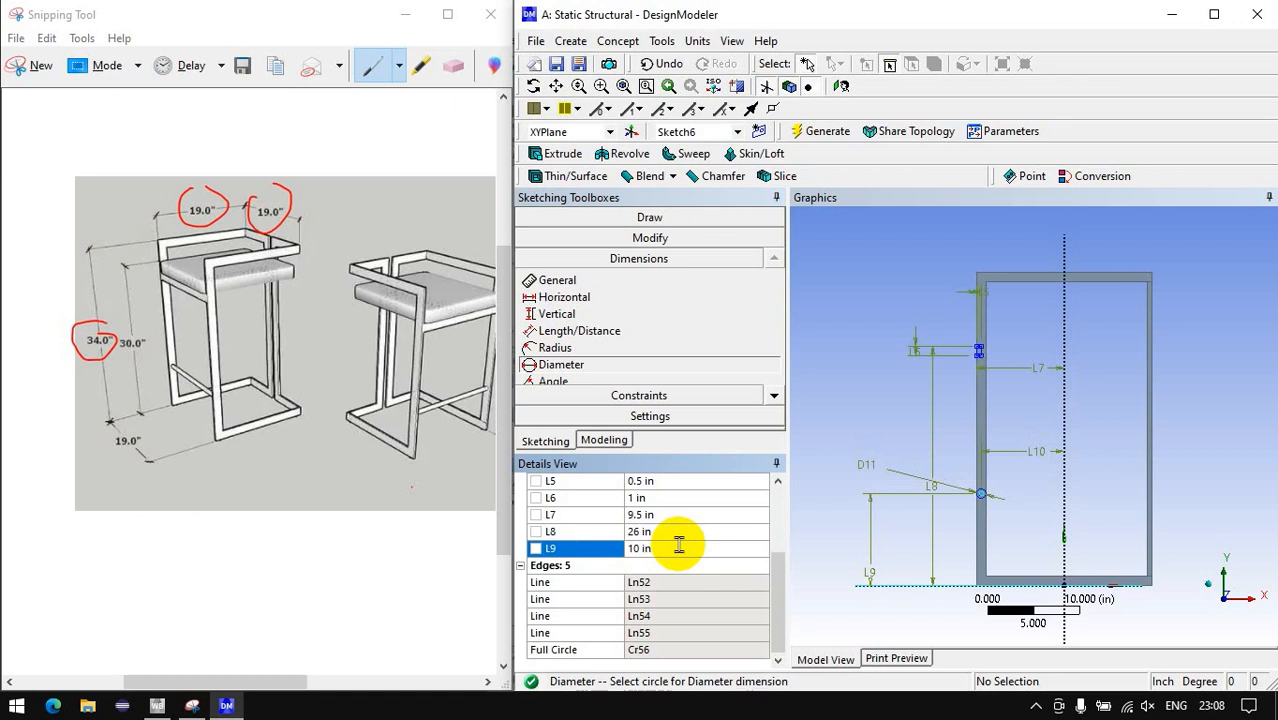
key(Return)
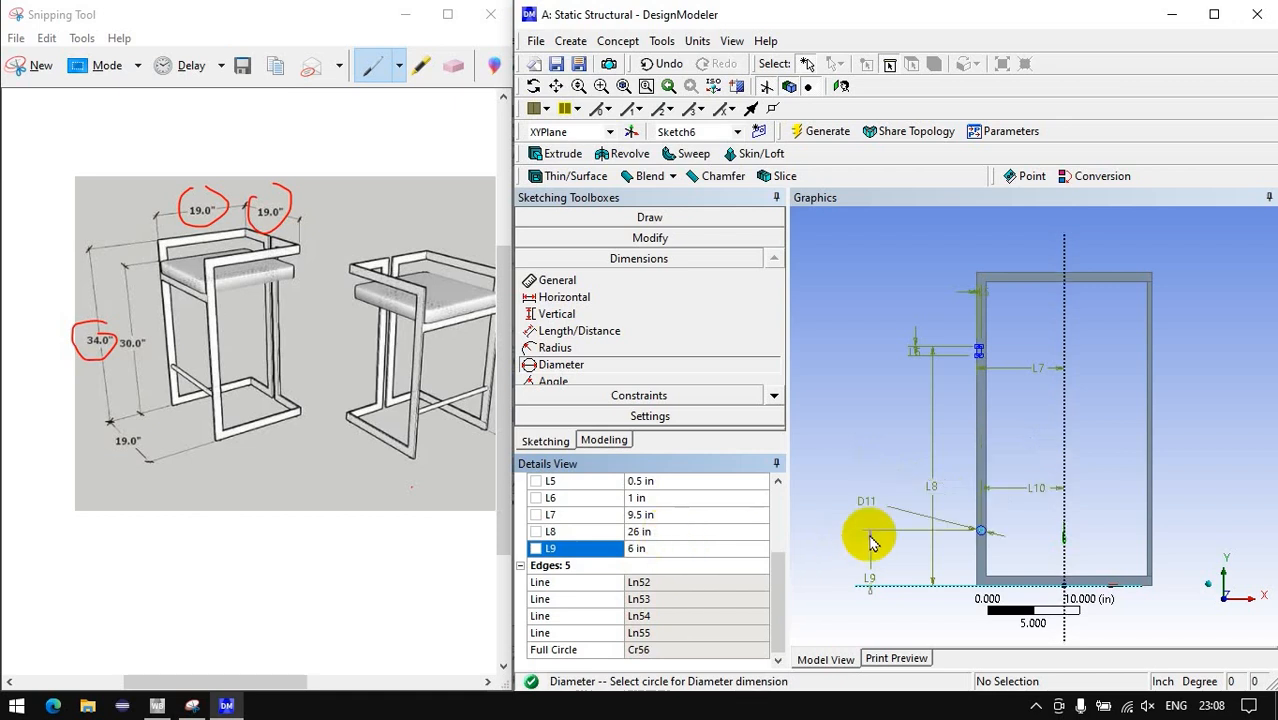
scroll(733, 540, up, 2)
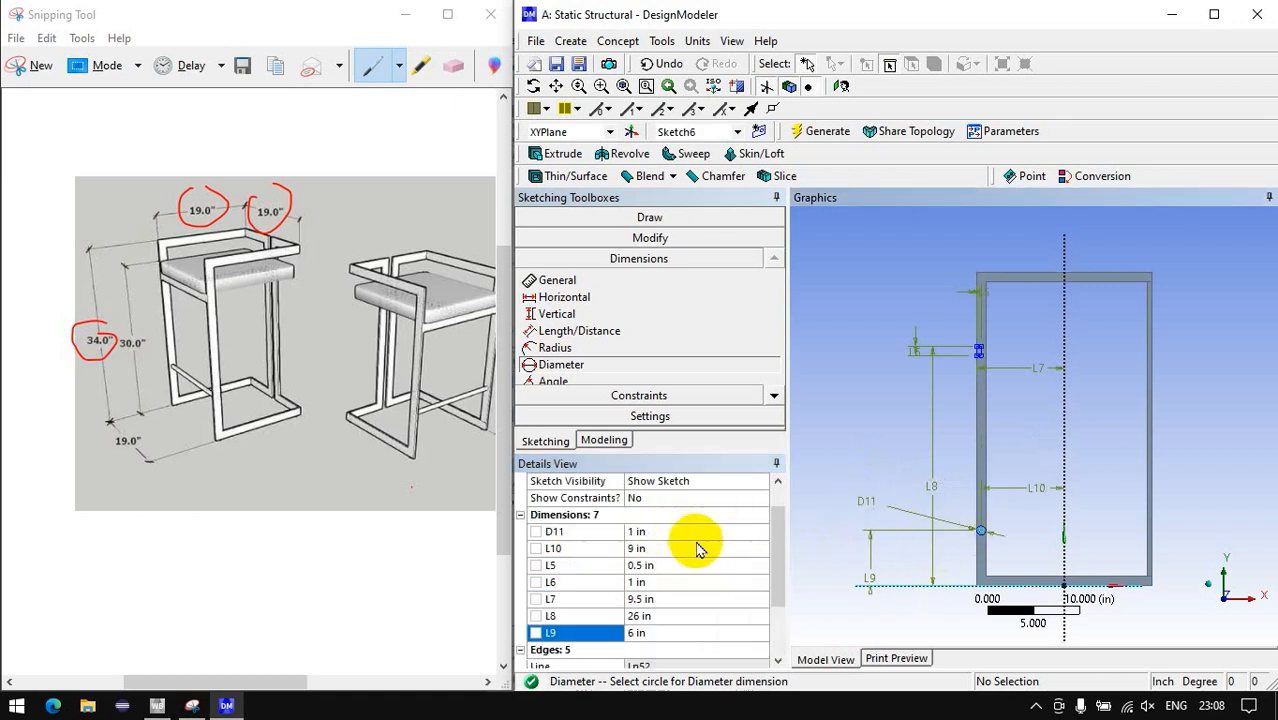
Extrude the seat support and footrest profiles as added material, Both - Symmetric, with the depth set to =19/2 in.
scroll(942, 365, up, 3)
scroll(942, 365, down, 3)
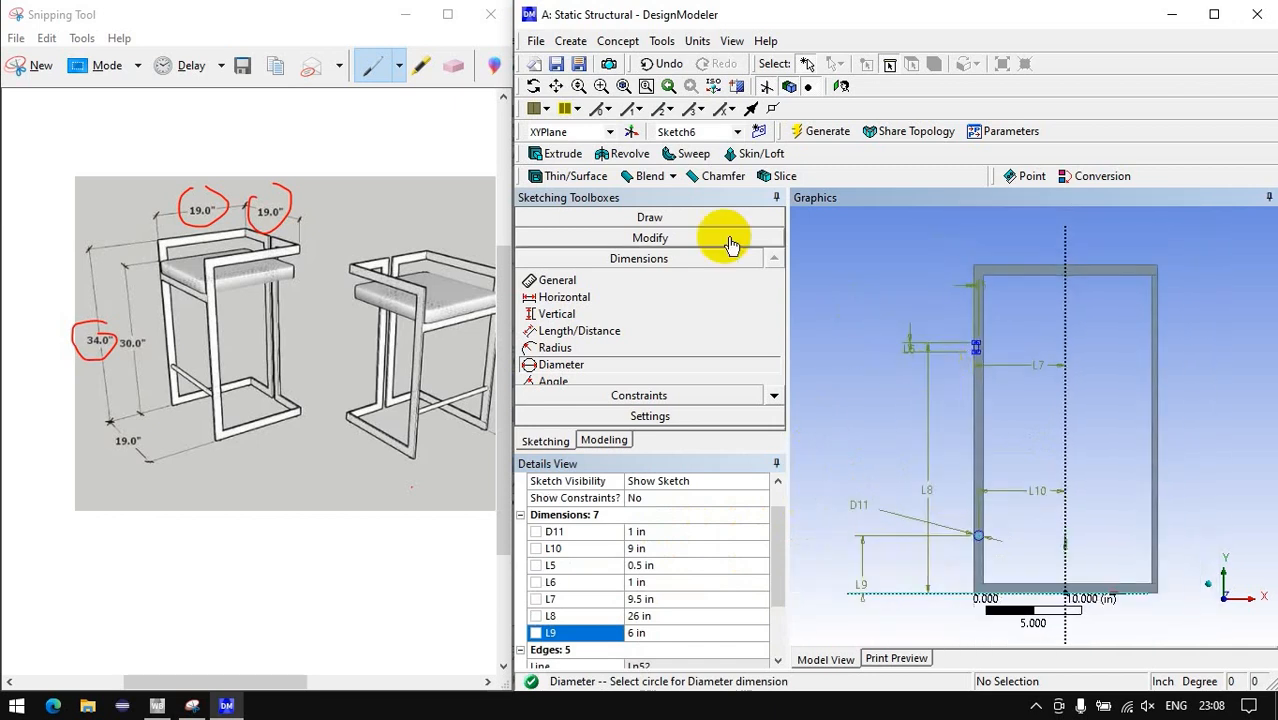
click(560, 155)
middle_drag(885, 356, 962, 396)
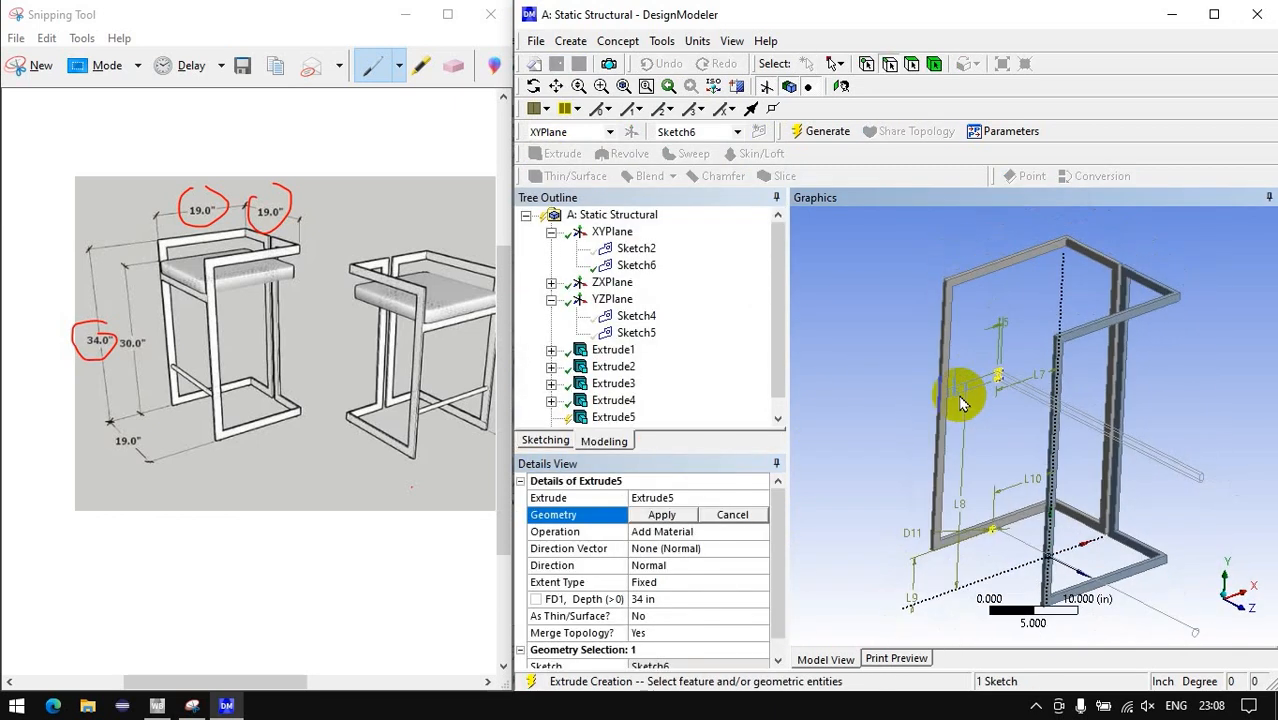
click(652, 516)
double_click(659, 532)
double_click(659, 532)
double_click(659, 532)
double_click(660, 533)
double_click(663, 535)
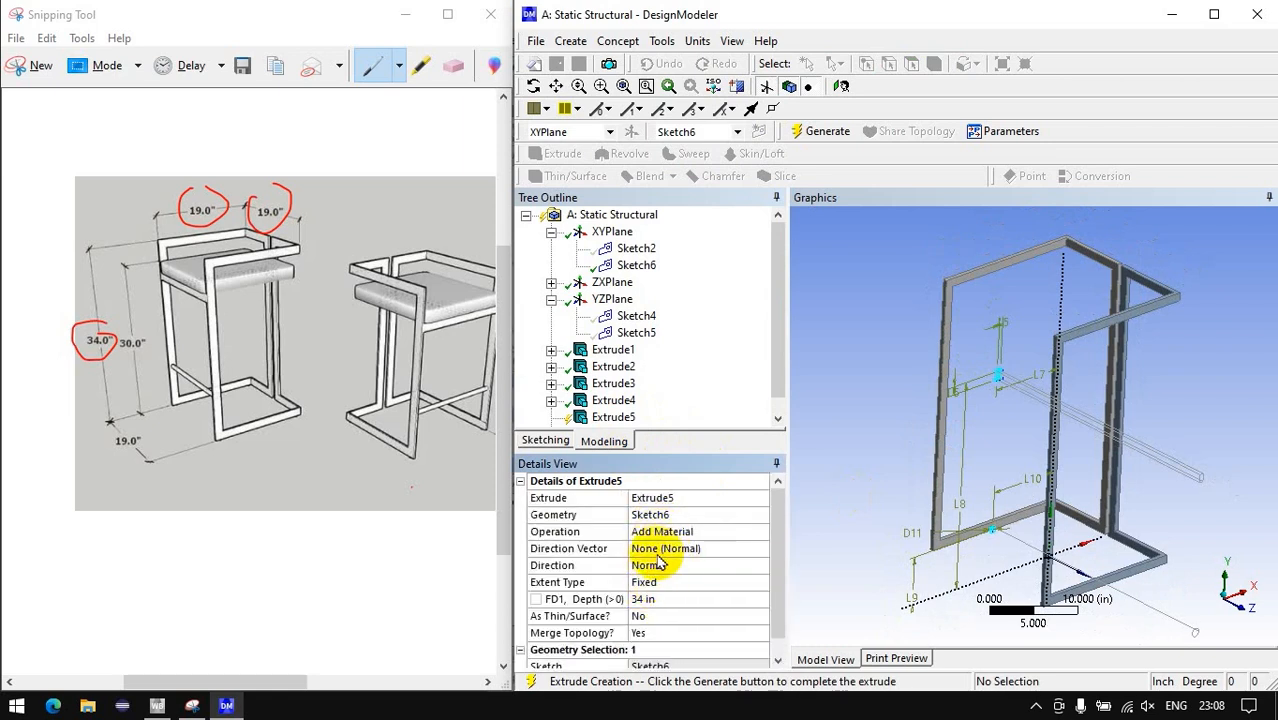
double_click(660, 566)
click(655, 598)
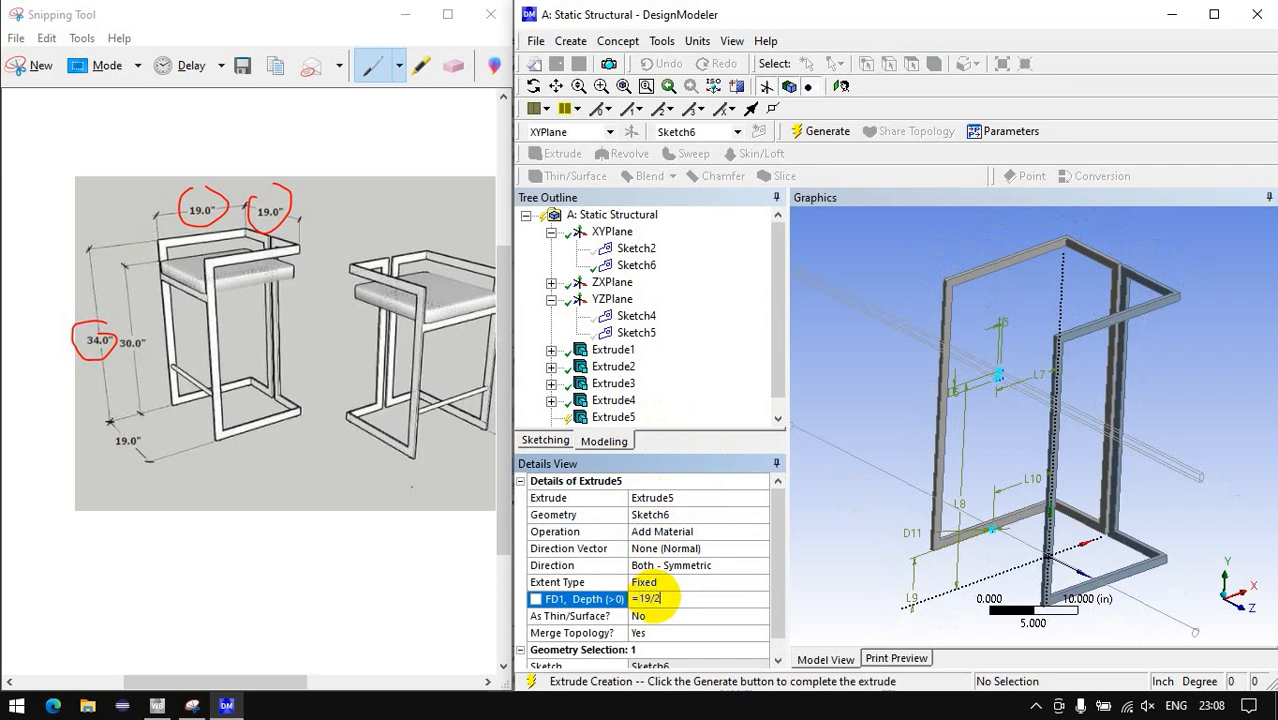
click(820, 131)
mouse_move(862, 428)
middle_down()
mouse_move(1004, 394)
mouse_move(955, 412)
mouse_move(901, 461)
middle_up()
Hide the sketch holding the seat support and footrest bar profiles.
right_click(626, 265)
click(668, 293)
middle_drag(876, 378, 1103, 499)
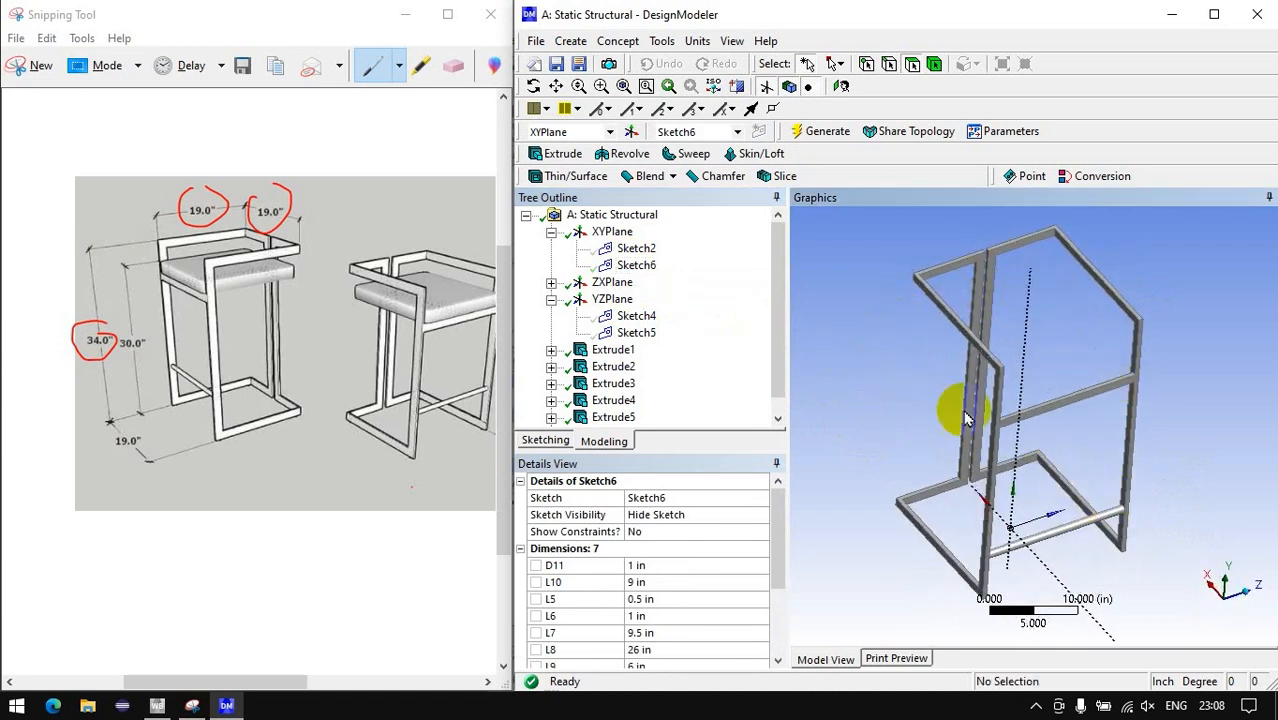
middle_drag(827, 351, 886, 372)
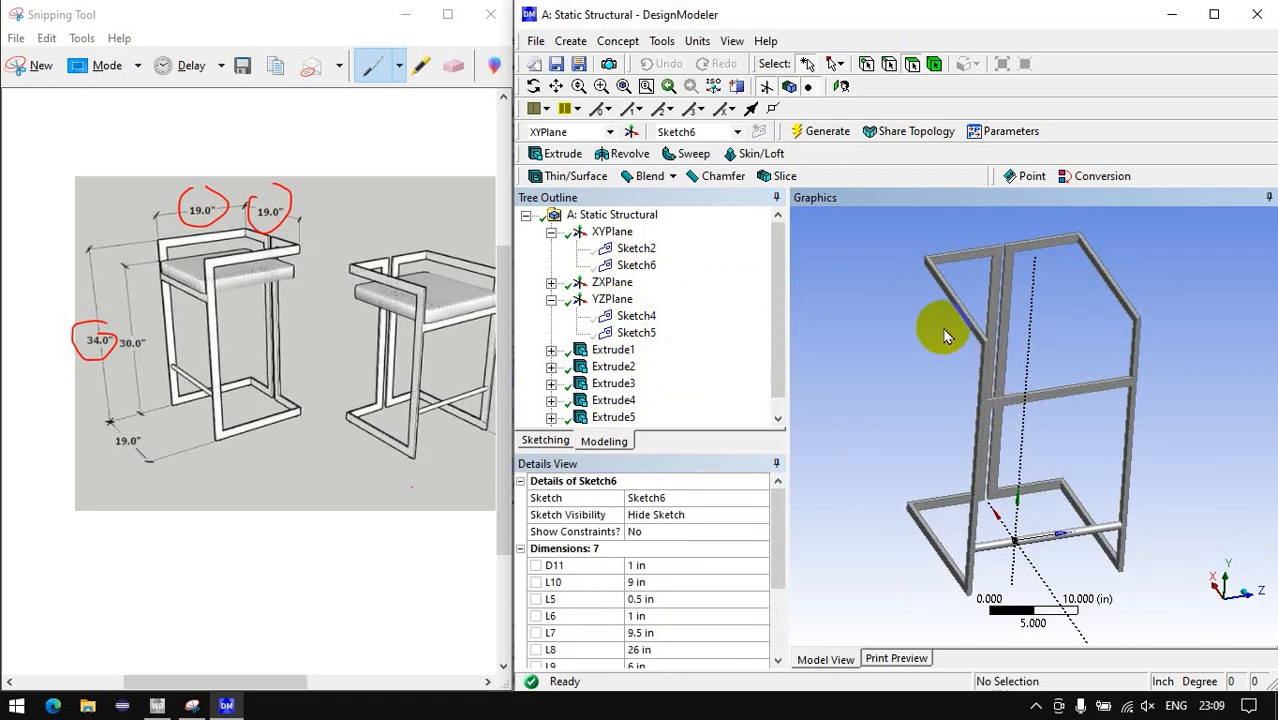
middle_drag(1071, 381, 980, 372)
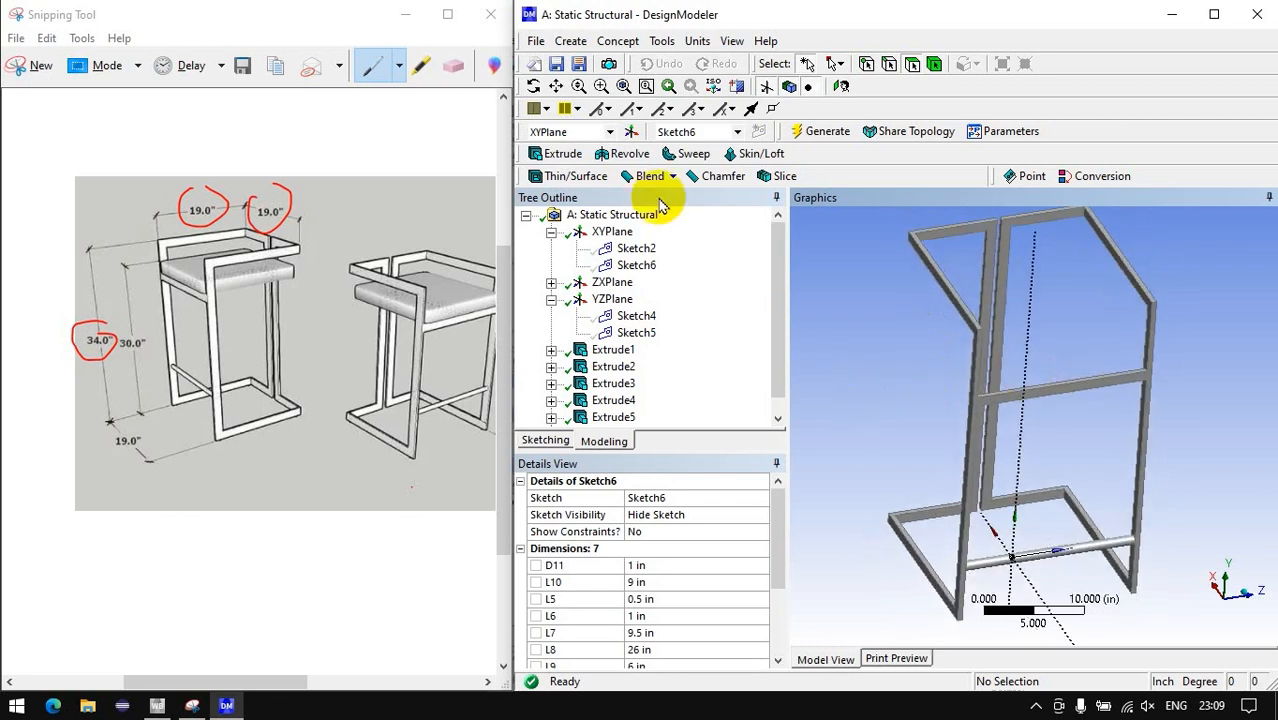
Create a new plane of type From Face on the top face of the seat support bar.
click(631, 131)
double_click(703, 516)
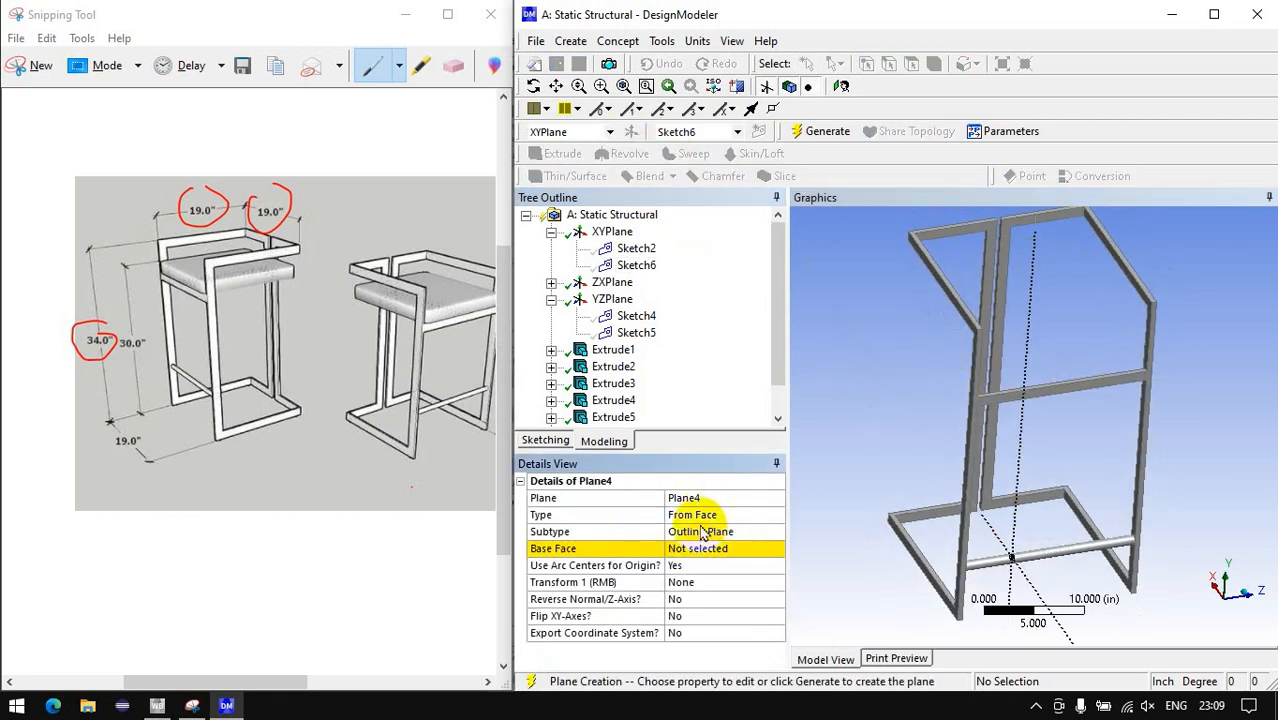
middle_drag(1081, 398, 1079, 455)
scroll(1035, 550, up, 5)
click(706, 548)
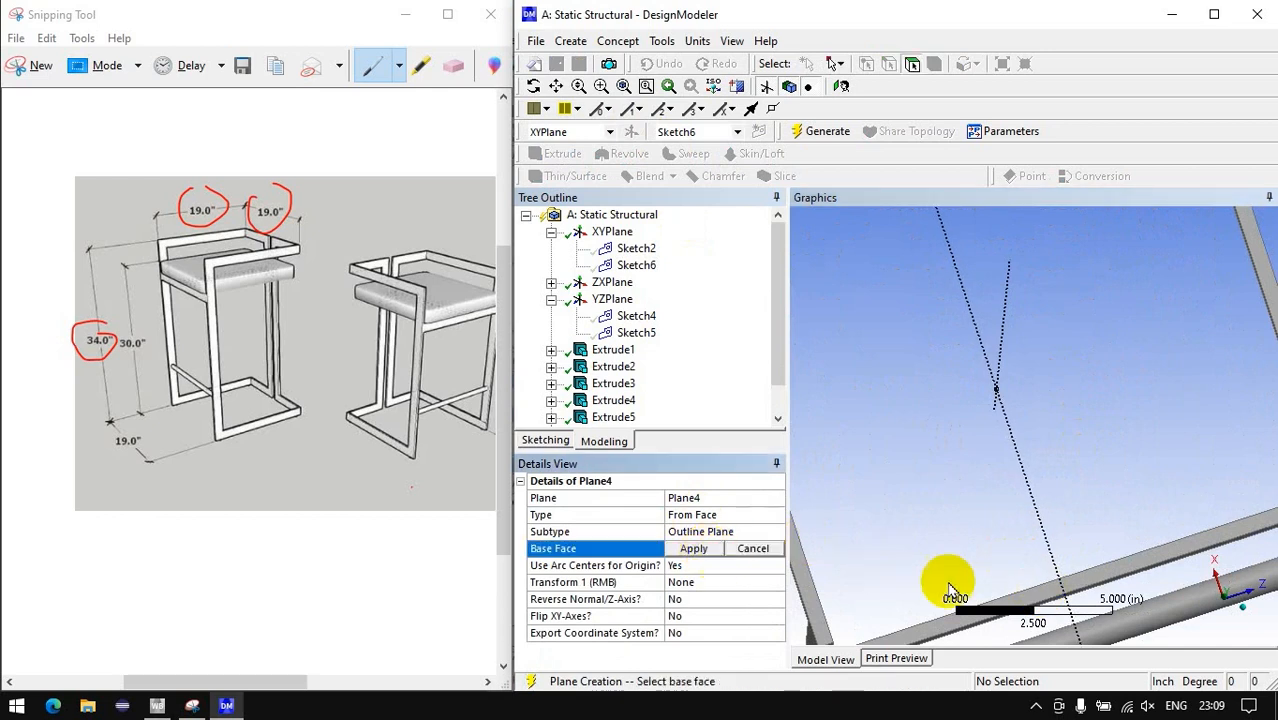
click(945, 594)
scroll(941, 593, down, 5)
click(690, 550)
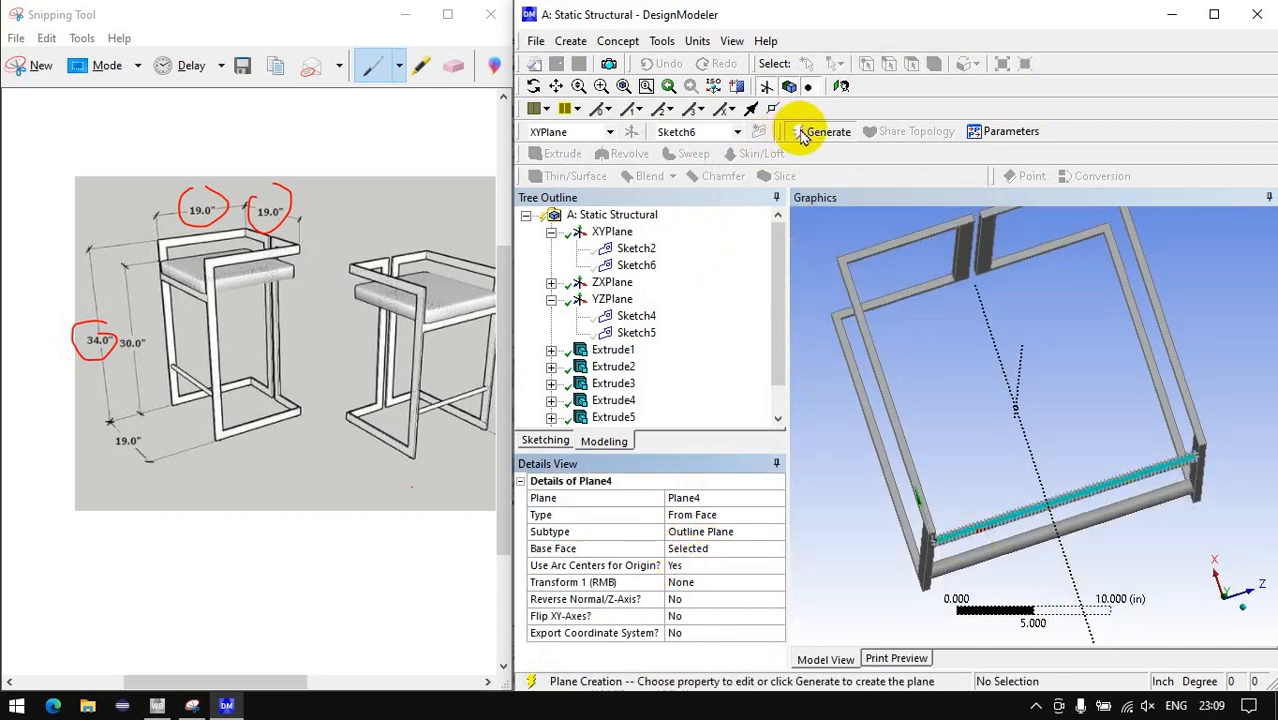
click(805, 135)
Sketch a rectangle about 16.9 by 17.3 in from the new plane's origin, covering the seat area between the frames.
click(1226, 590)
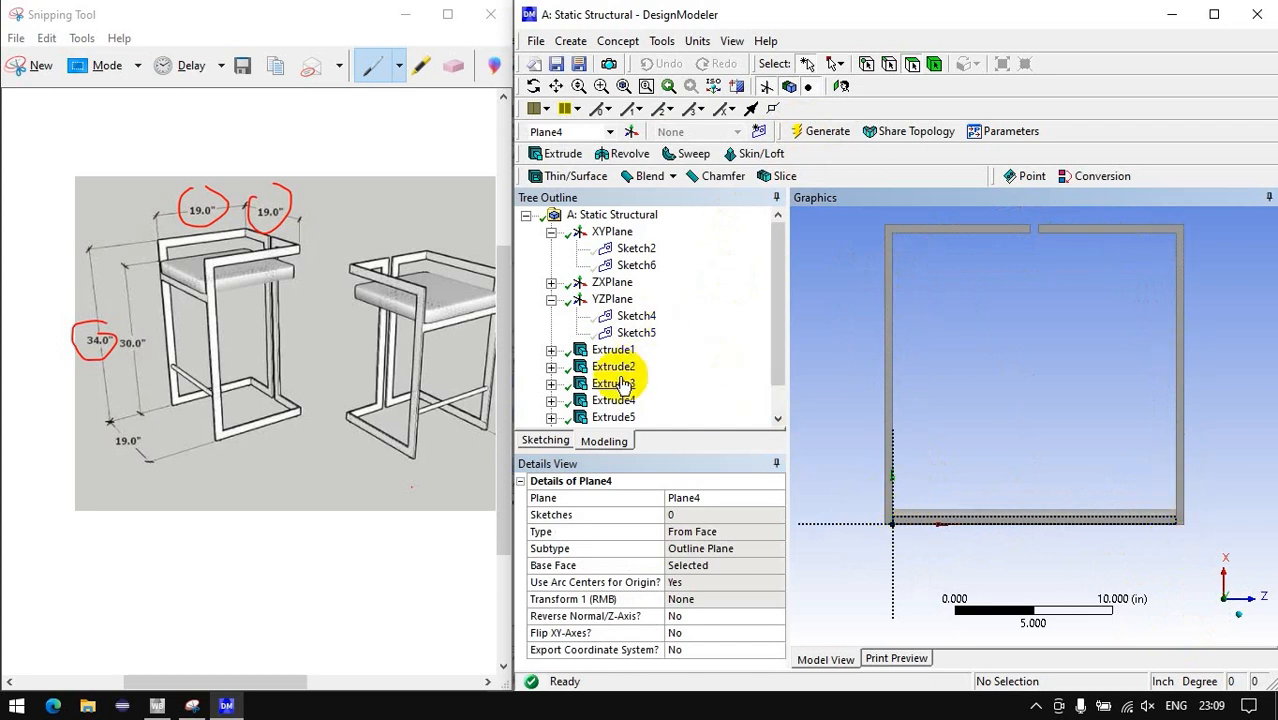
click(545, 440)
click(557, 327)
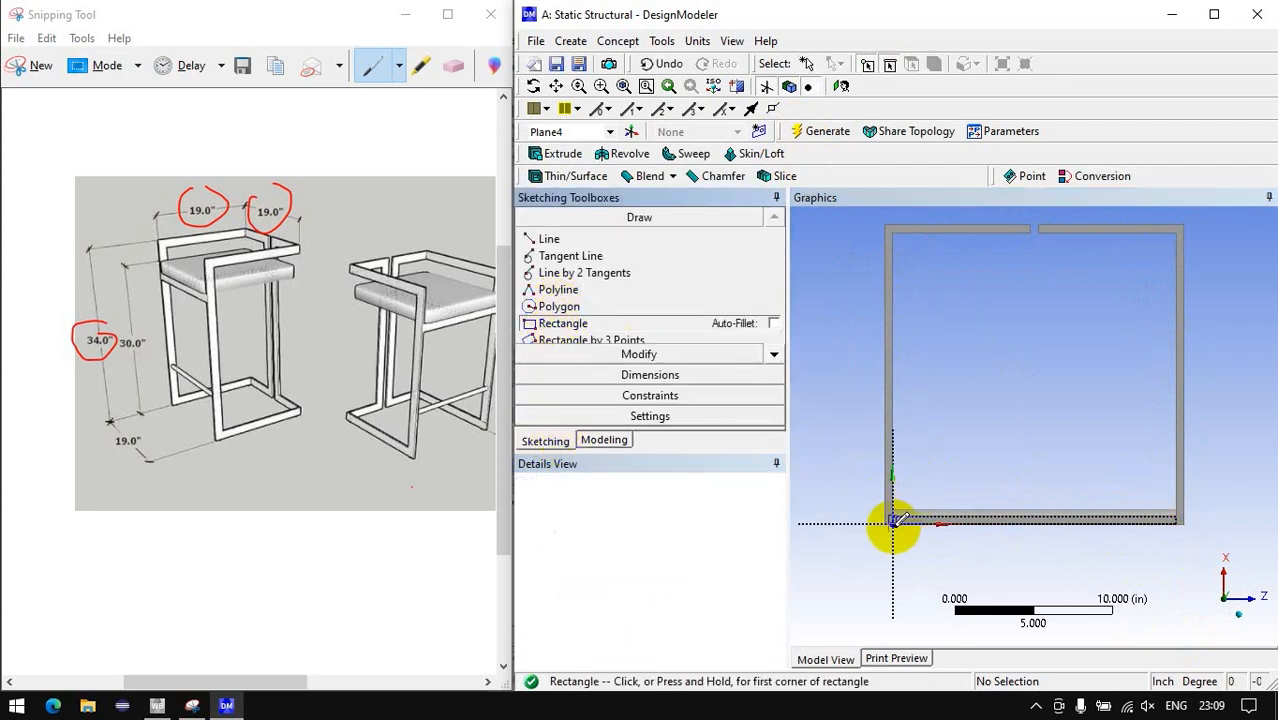
click(893, 521)
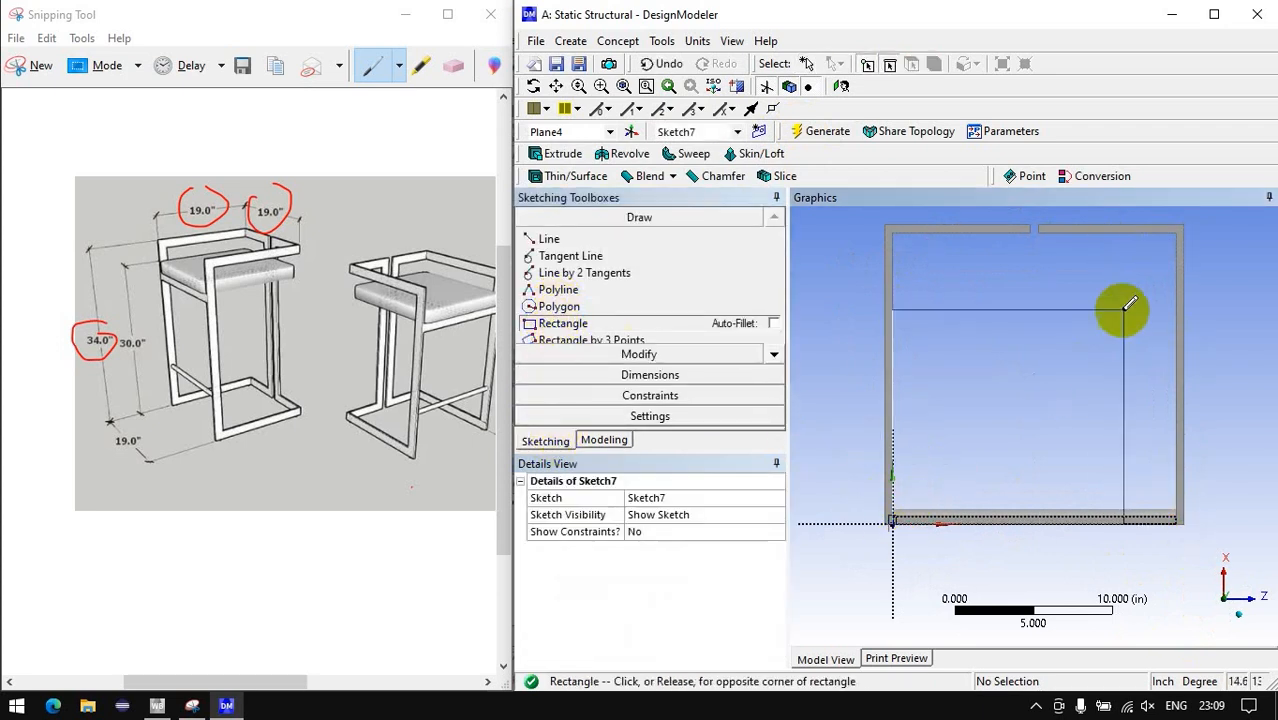
click(1160, 250)
Dimension the seat rectangle's two side lengths.
click(650, 374)
click(579, 330)
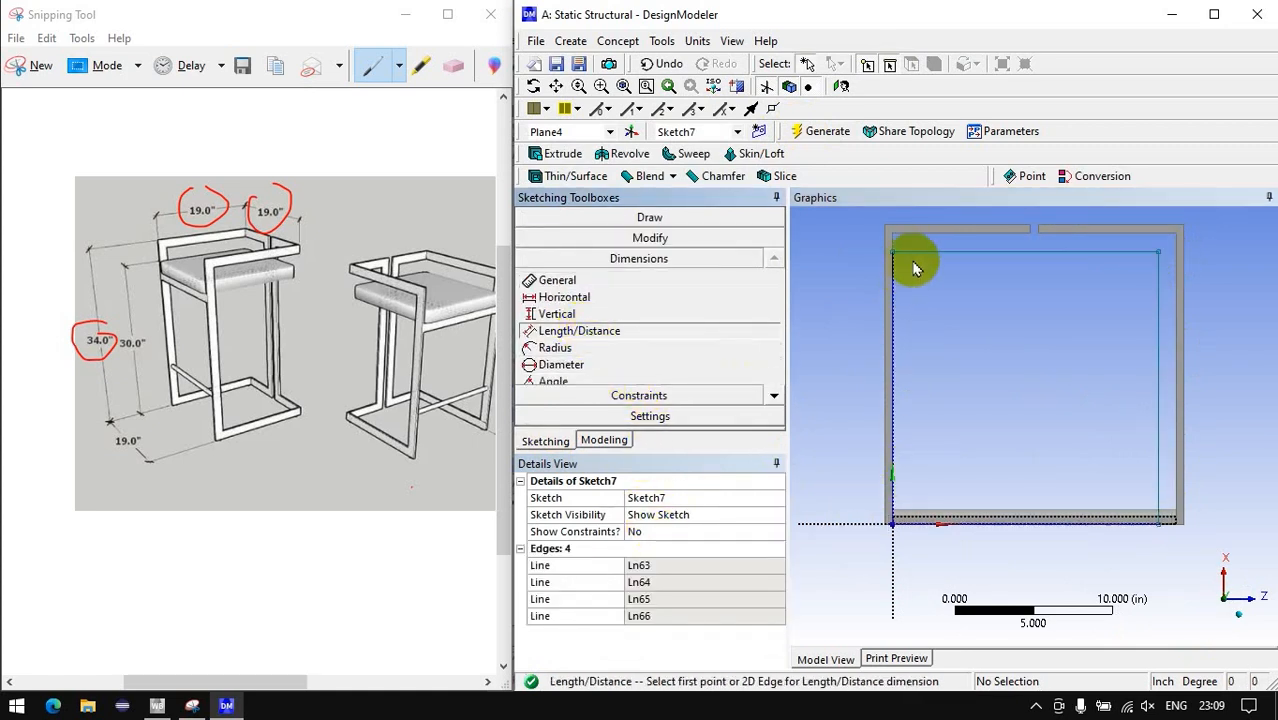
click(955, 516)
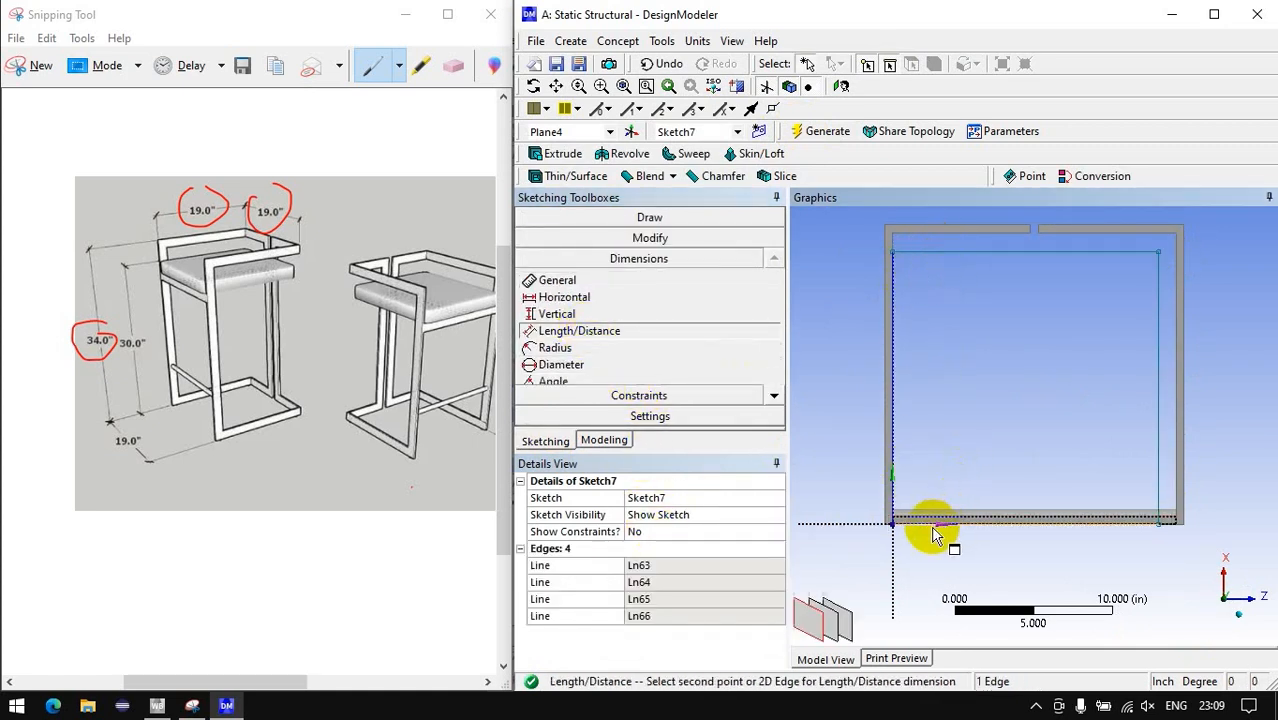
click(959, 252)
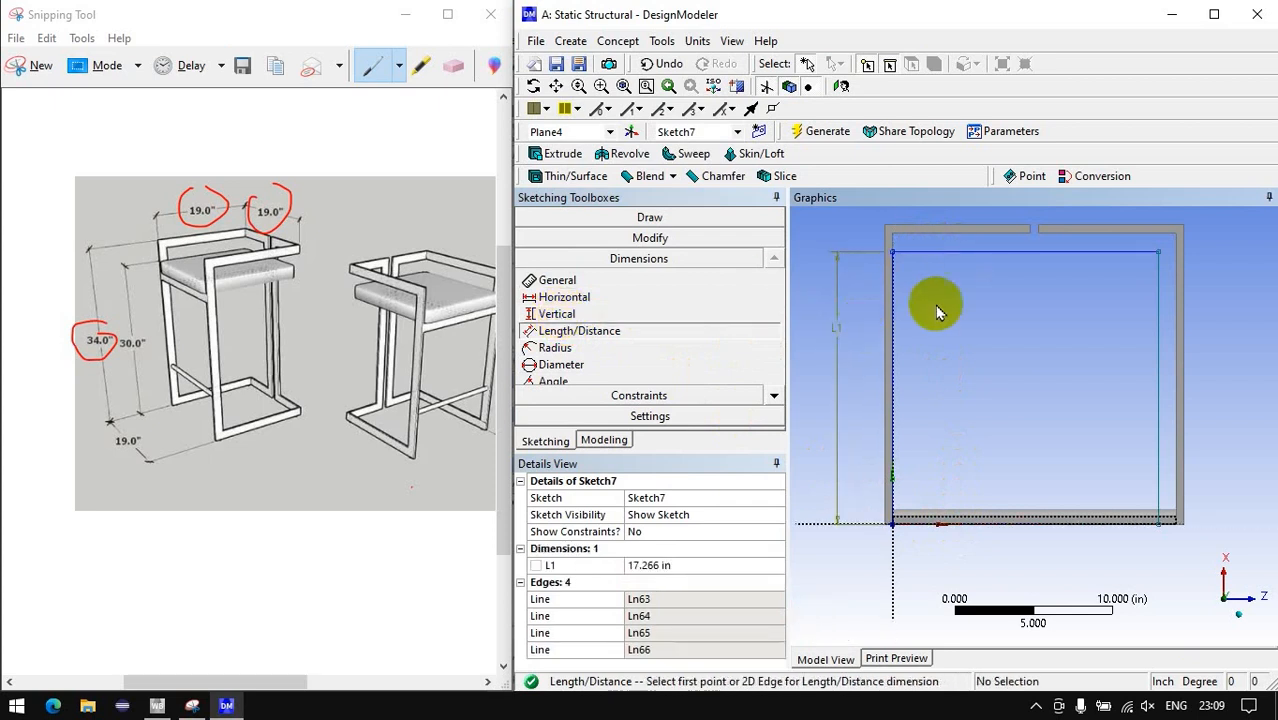
click(1026, 560)
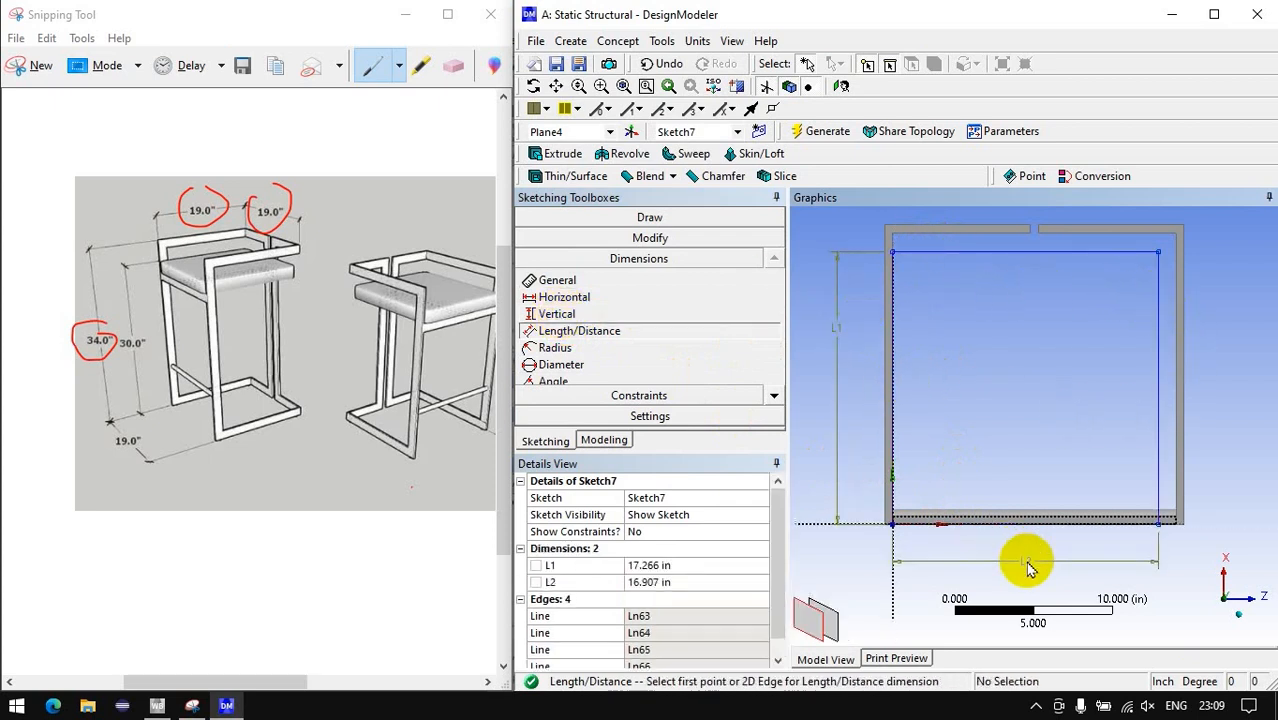
Set the seat rectangle's length along the support bar to 18 in and its other side to 18.5 in.
click(665, 581)
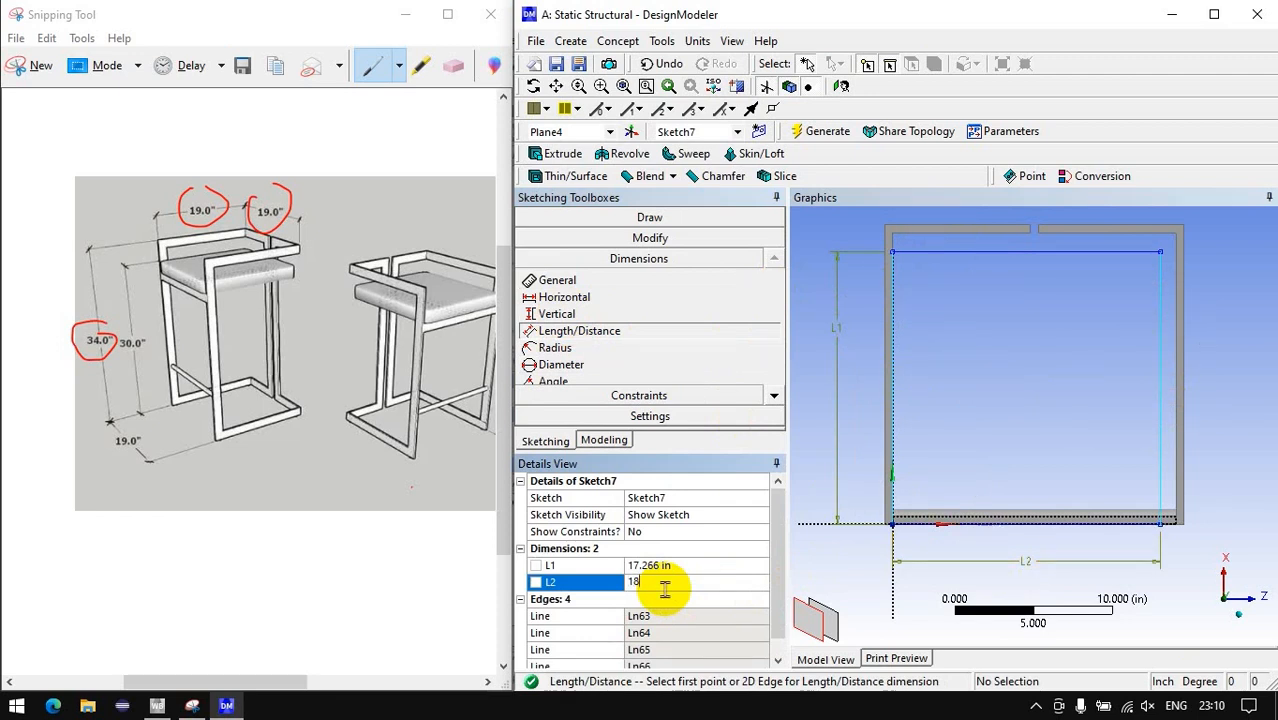
click(683, 566)
text(18)
key(Return)
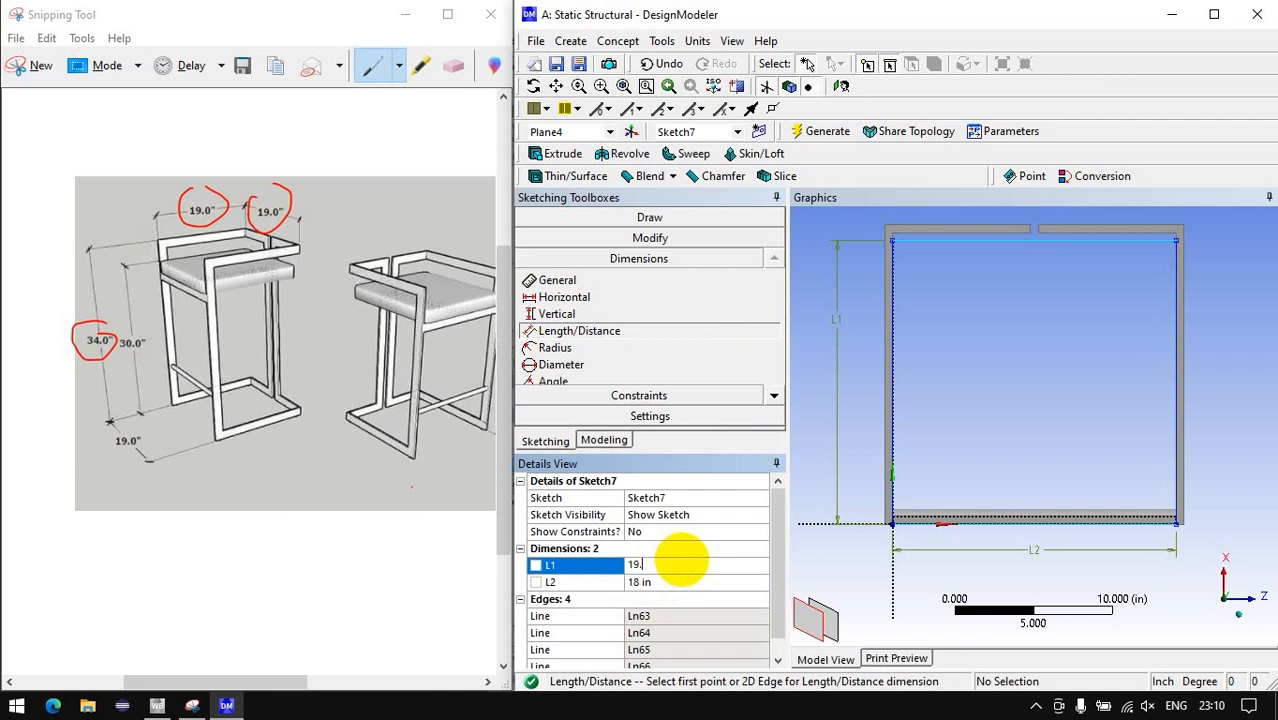
text(.5)
key(Return)
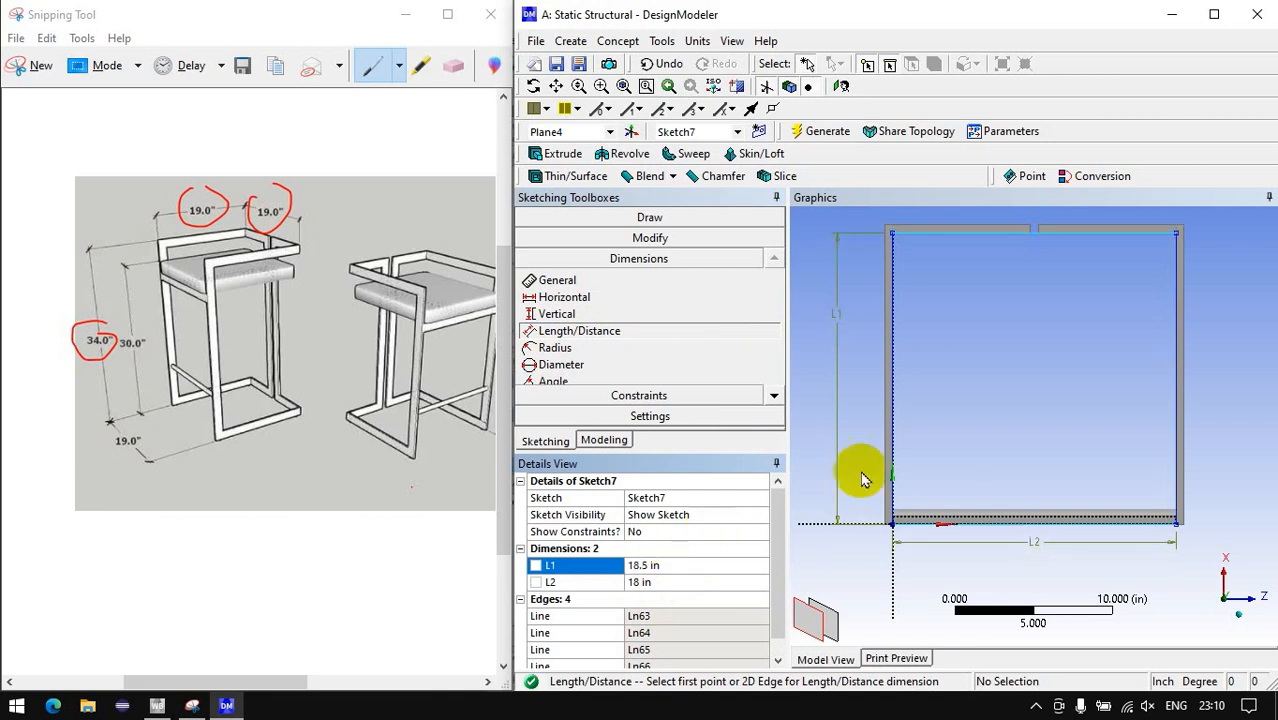
Extrude the seat rectangle 0.5 in in the Reversed direction as added material to form the seat plate.
click(553, 155)
mouse_move(896, 475)
middle_down()
mouse_move(913, 357)
mouse_move(970, 405)
mouse_move(913, 442)
mouse_move(968, 405)
mouse_move(1018, 500)
mouse_move(1000, 487)
middle_up()
click(662, 515)
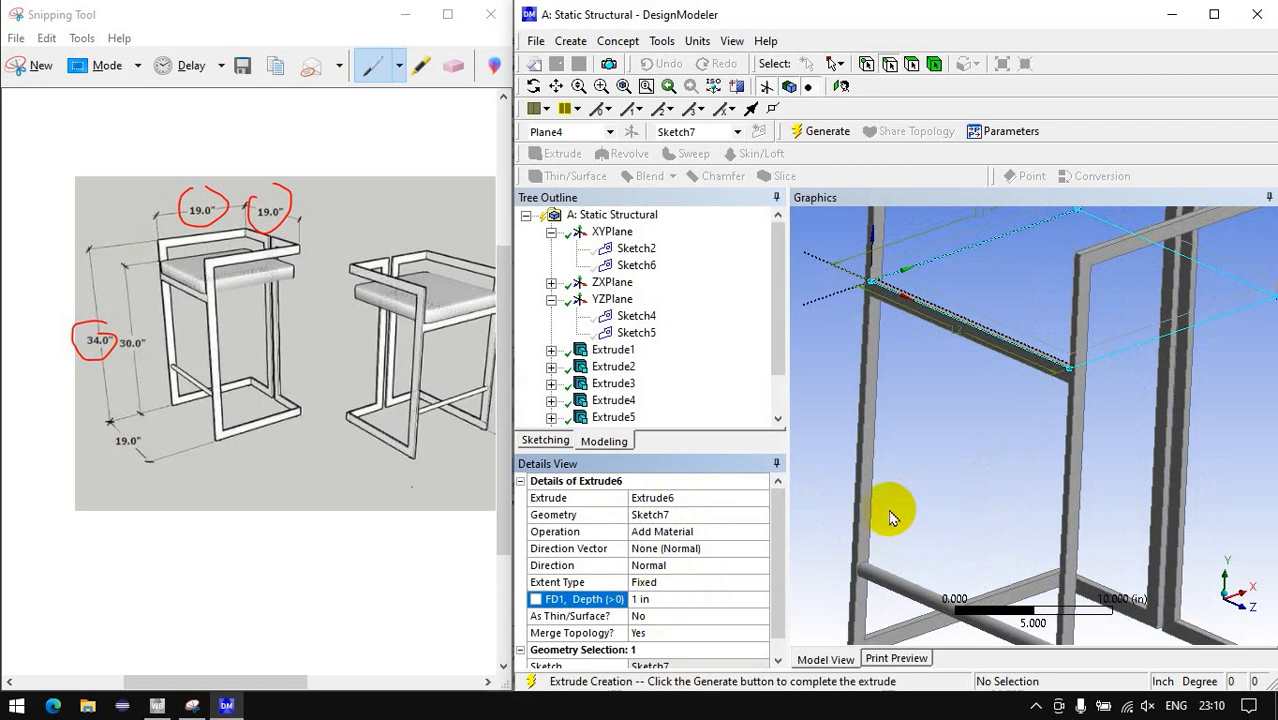
click(668, 598)
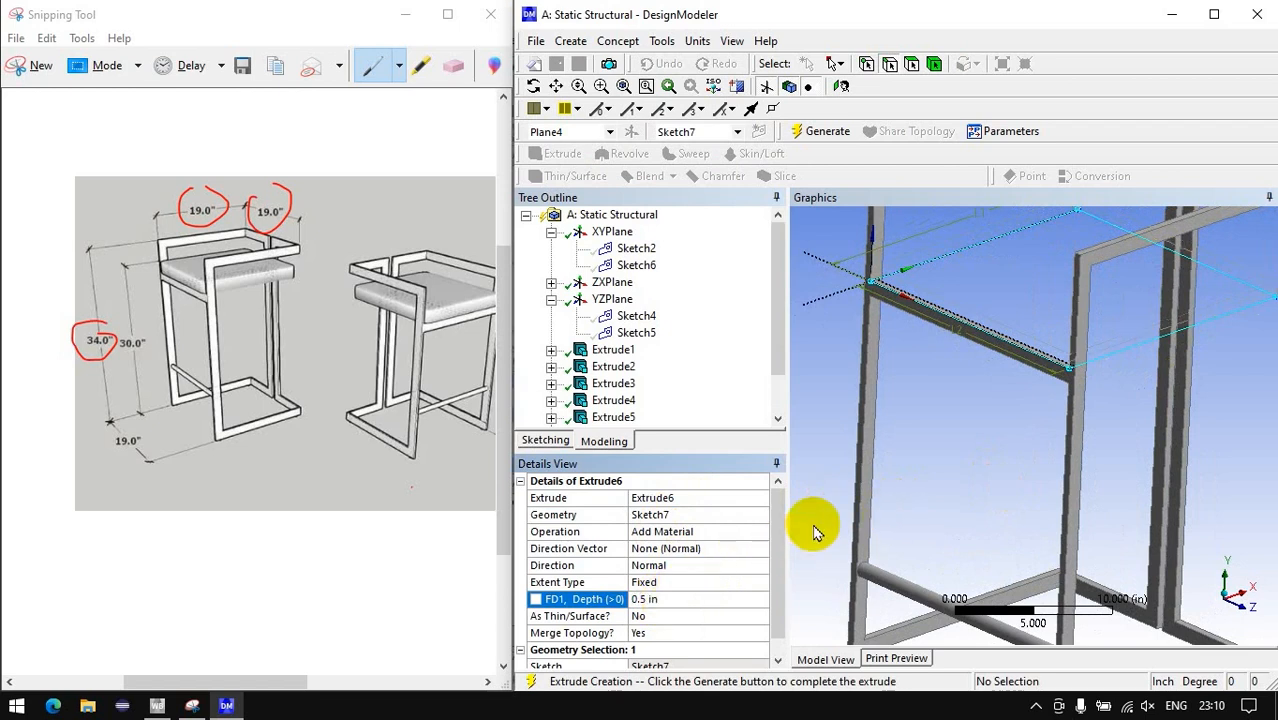
double_click(648, 566)
click(820, 131)
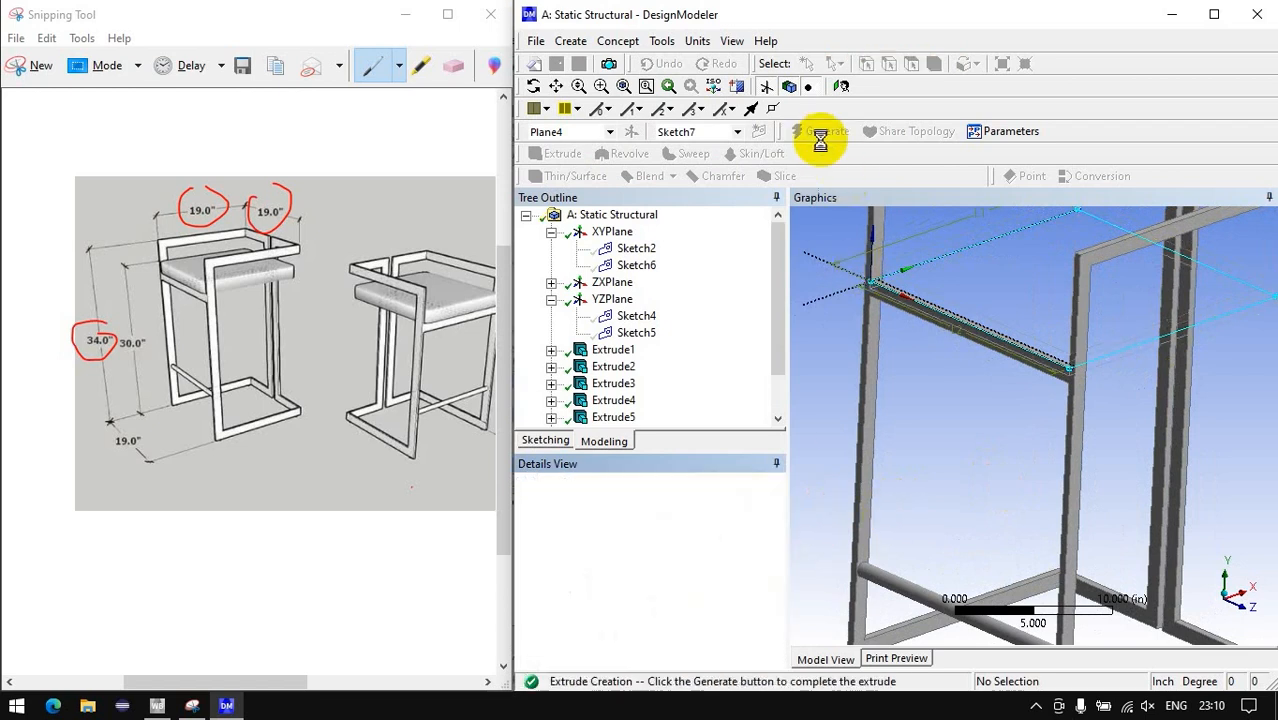
mouse_move(1098, 371)
middle_down()
mouse_move(1133, 314)
mouse_move(1145, 356)
mouse_move(1056, 362)
mouse_move(1082, 390)
middle_up()
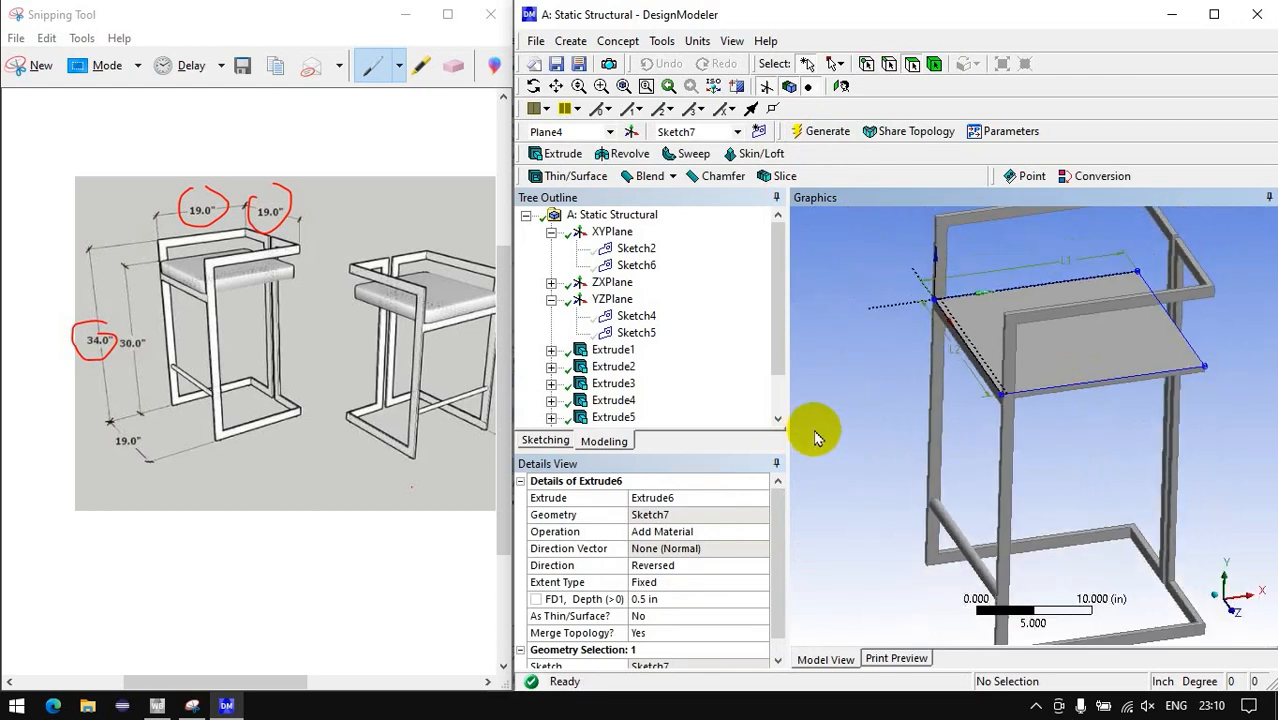
Hide the seat rectangle's sketch under Plane4 and keep it selected.
scroll(606, 350, down, 1)
scroll(600, 325, up, 1)
scroll(590, 350, down, 1)
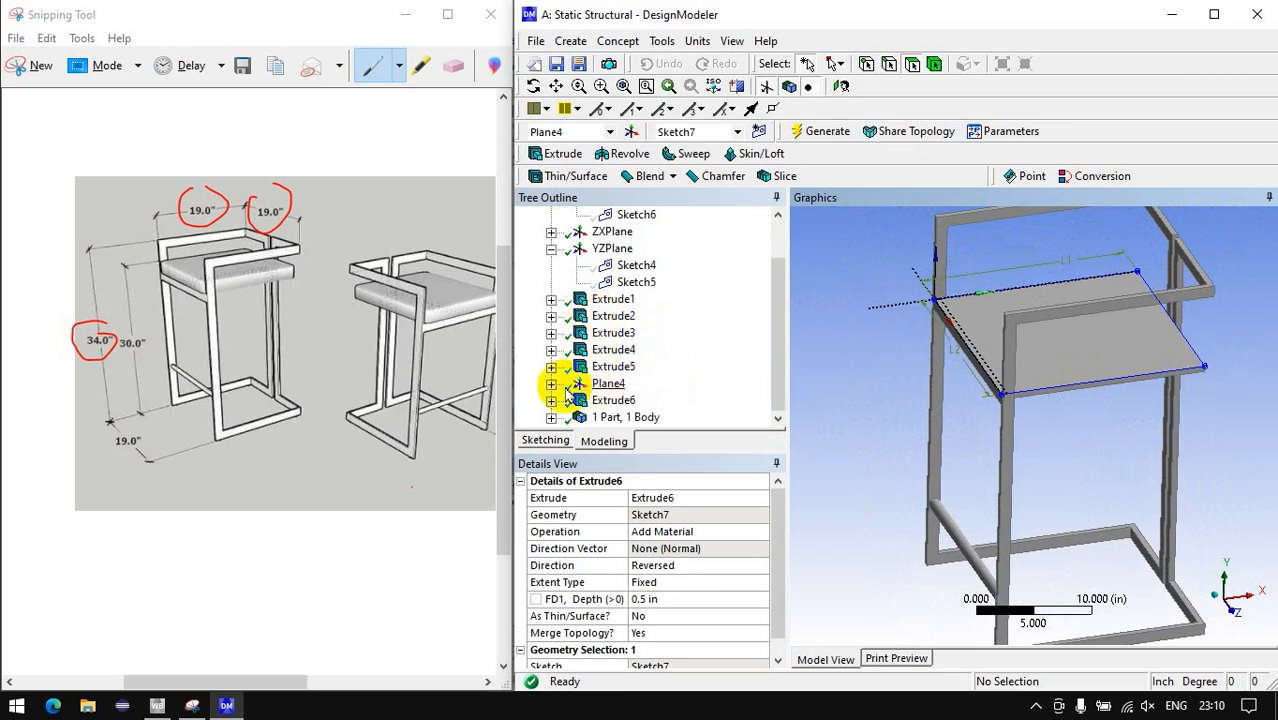
click(615, 401)
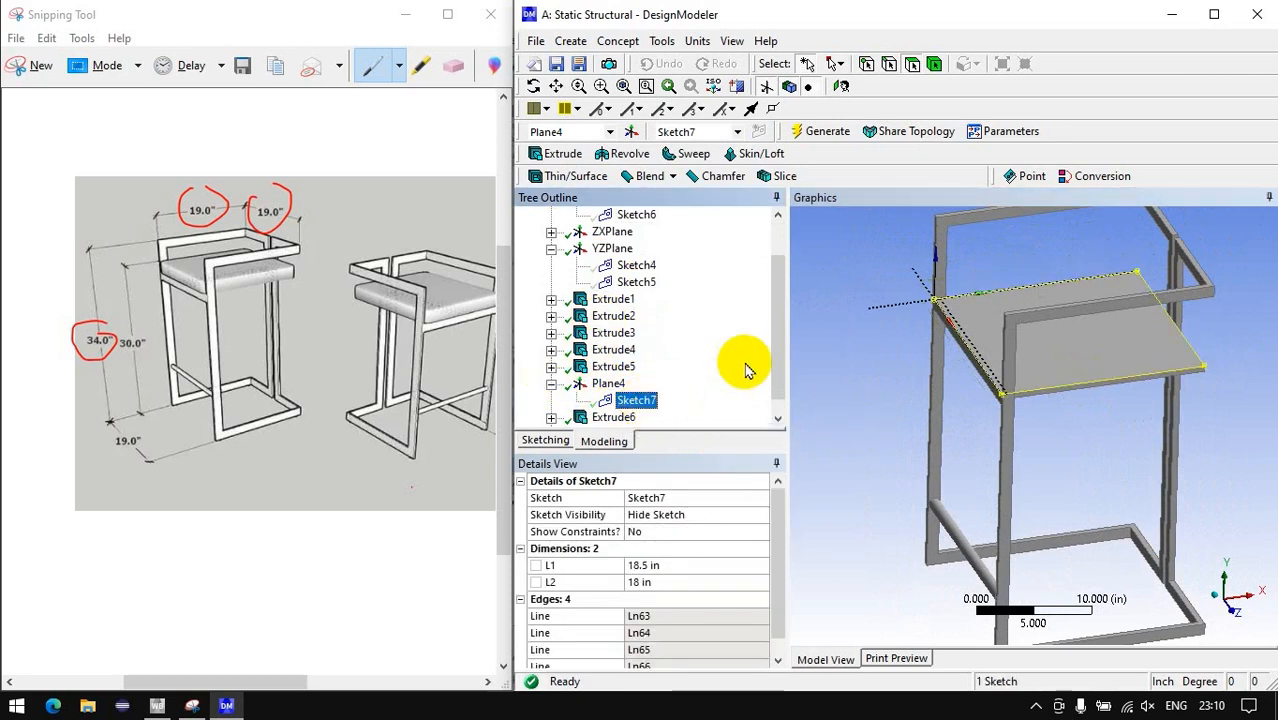
Extrude the seat rectangle again 4 in deep in the Reversed direction, using the Add Frozen operation.
click(555, 153)
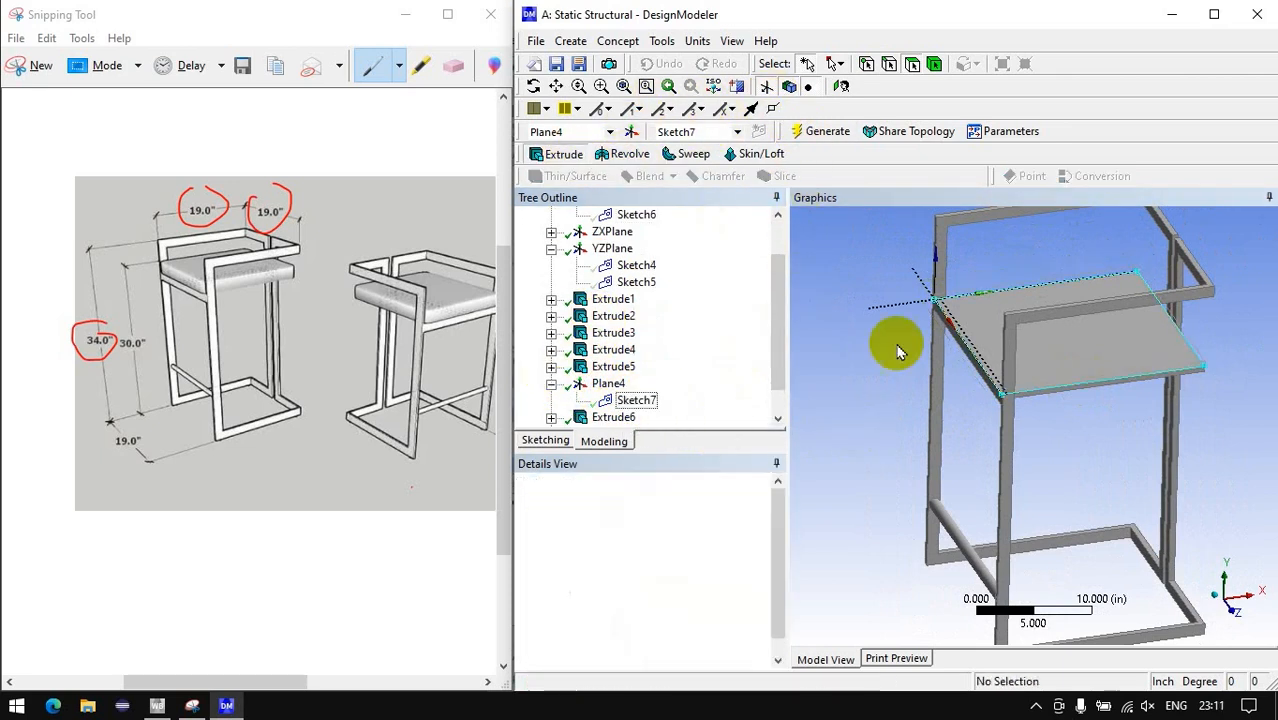
text(4)
key(Return)
middle_drag(830, 560, 958, 537)
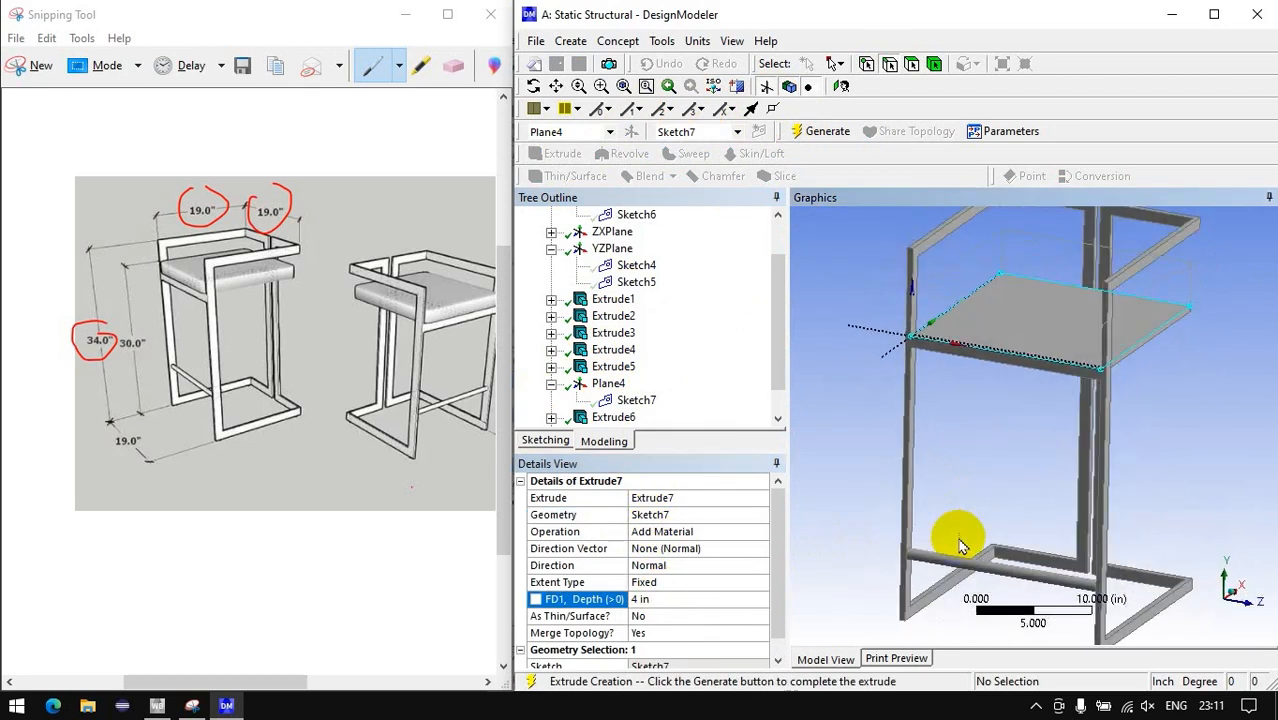
double_click(686, 533)
double_click(686, 533)
double_click(686, 533)
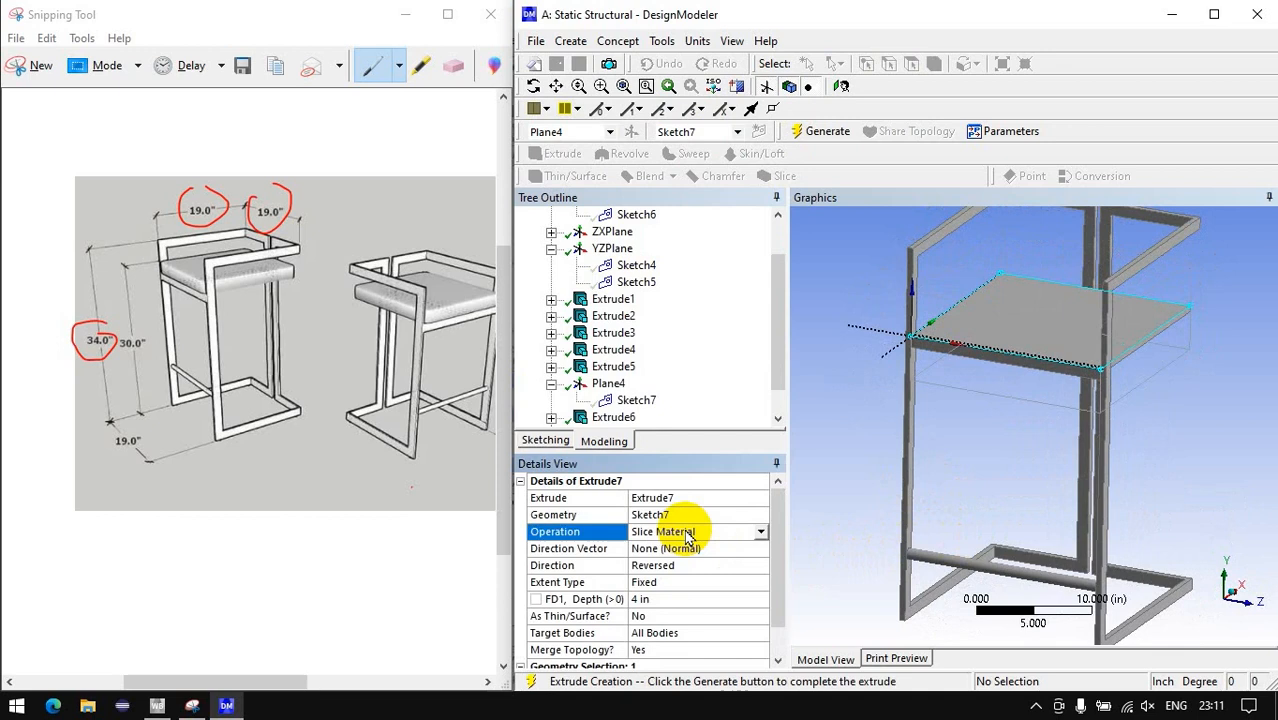
double_click(686, 533)
click(822, 131)
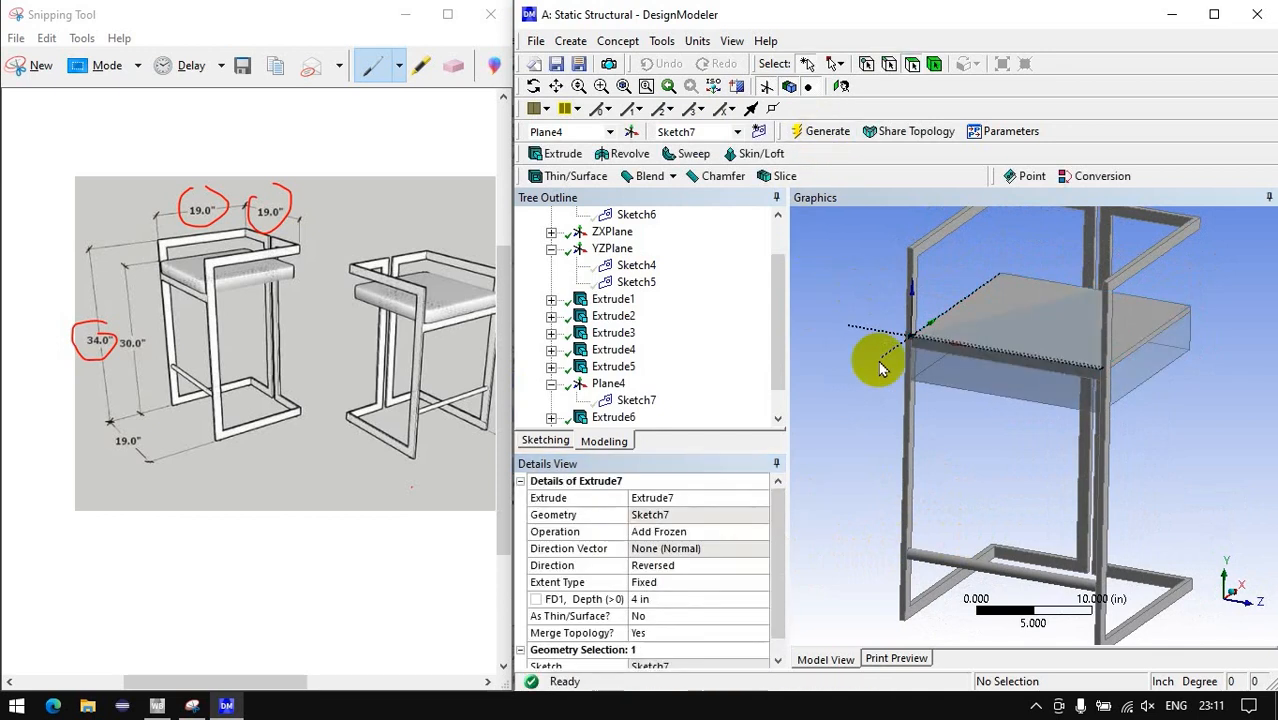
Change the direction of the 4 in frozen extrusion to Normal and regenerate the model.
double_click(660, 565)
double_click(645, 565)
double_click(645, 565)
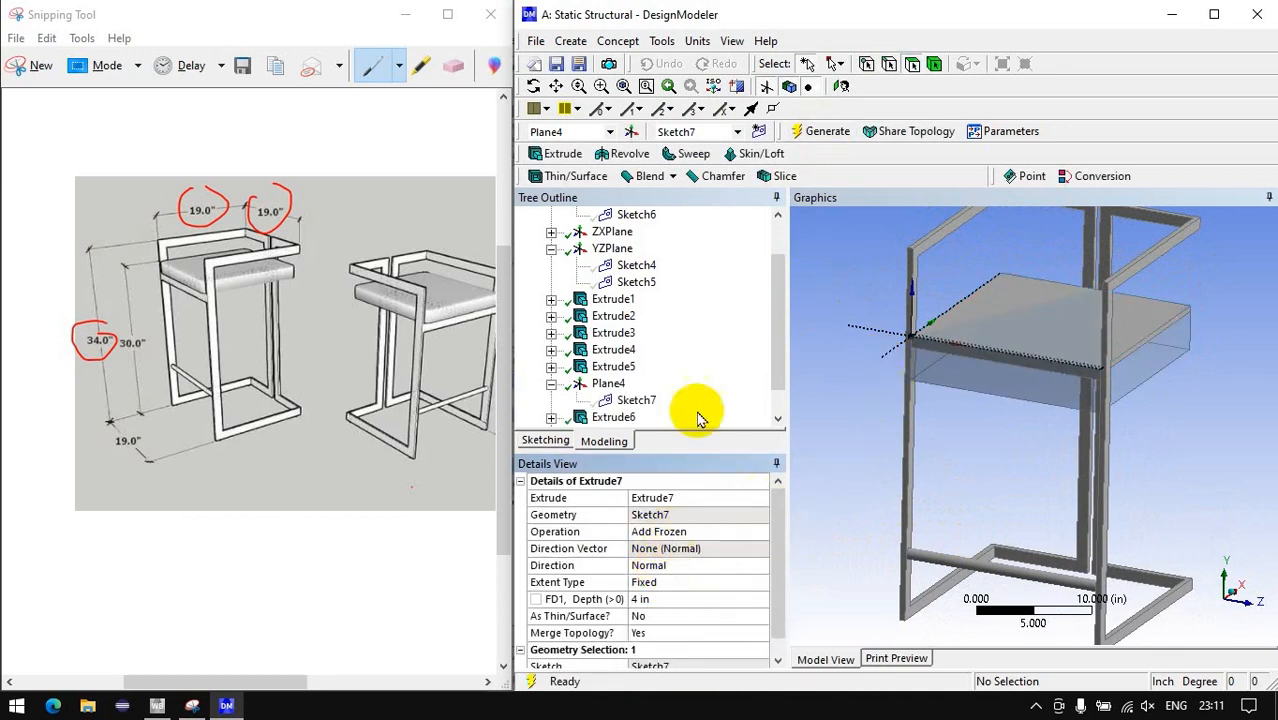
scroll(937, 416, down, 3)
middle_drag(1067, 426, 1010, 390)
Maximize the DesignModeler window and hide the frame's solid body, leaving only the seat cushion body displayed.
scroll(639, 371, down, 1)
scroll(610, 345, up, 2)
click(551, 233)
scroll(620, 380, down, 1)
click(551, 351)
click(1214, 14)
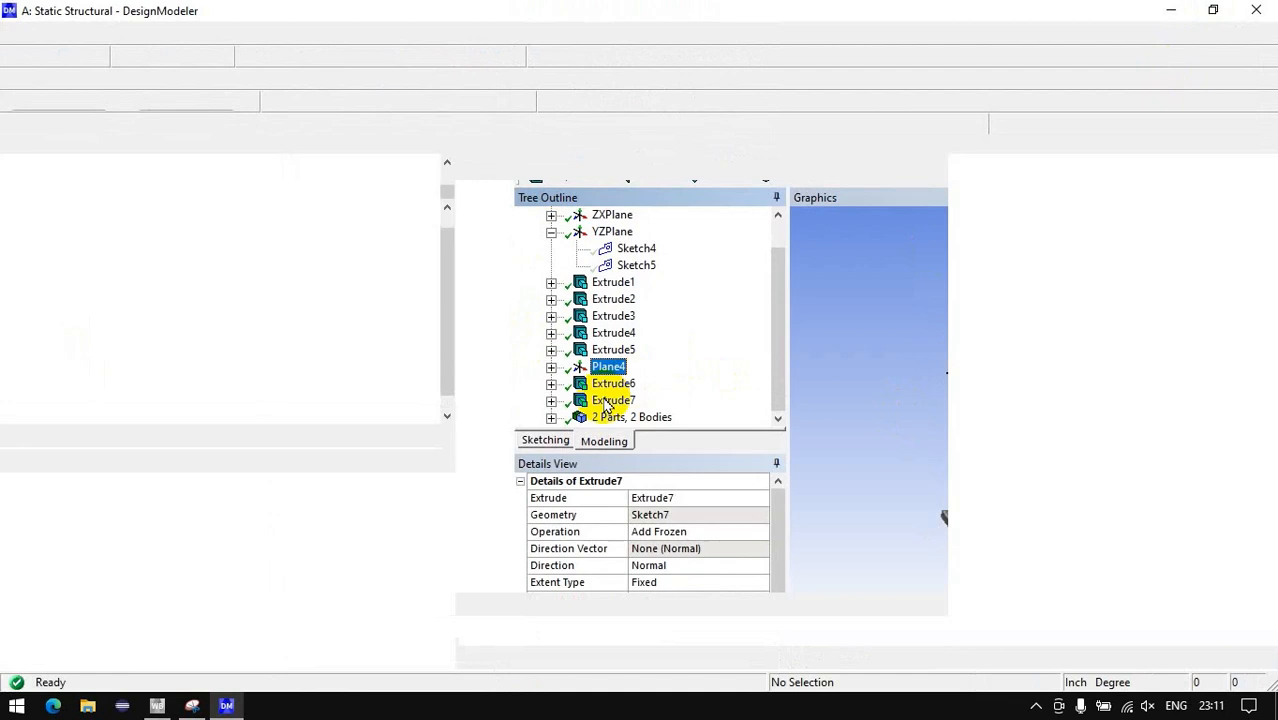
click(37, 410)
right_click(106, 395)
click(160, 427)
middle_drag(835, 400, 728, 400)
Apply a fixed-radius blend of 0.5 in to all edges of the seat cushion and generate the model.
click(155, 124)
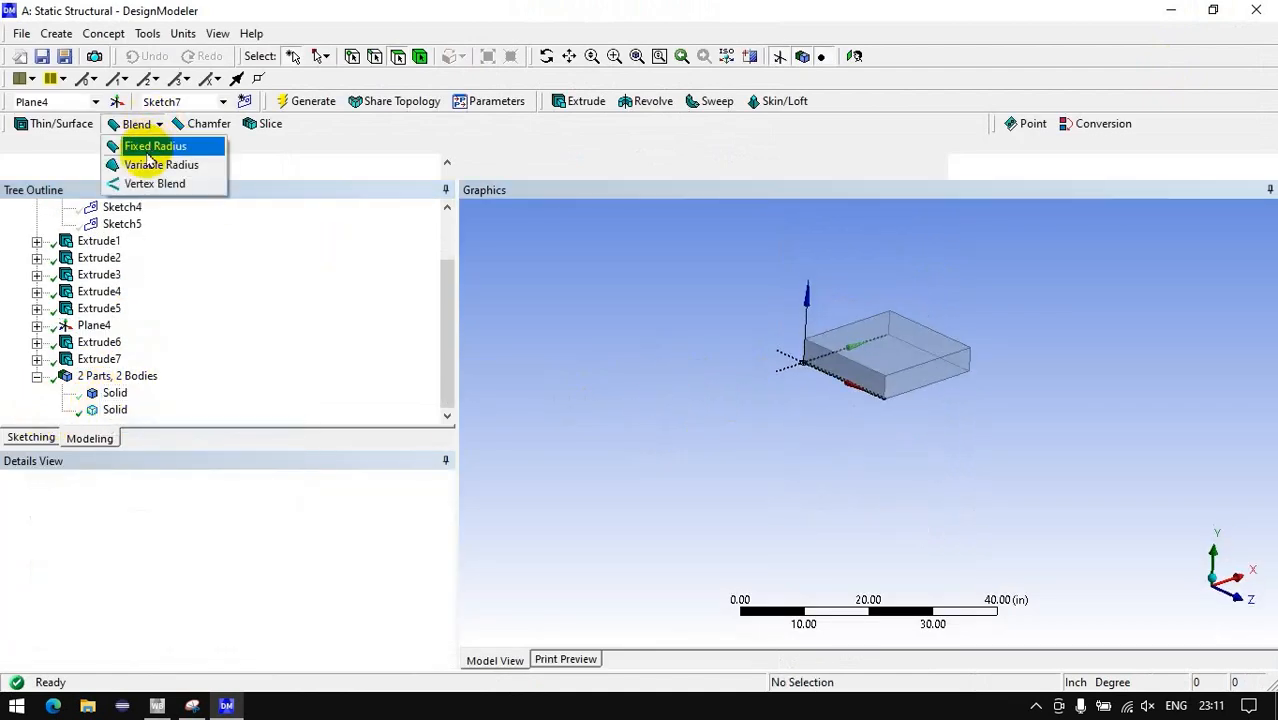
click(152, 143)
click(143, 512)
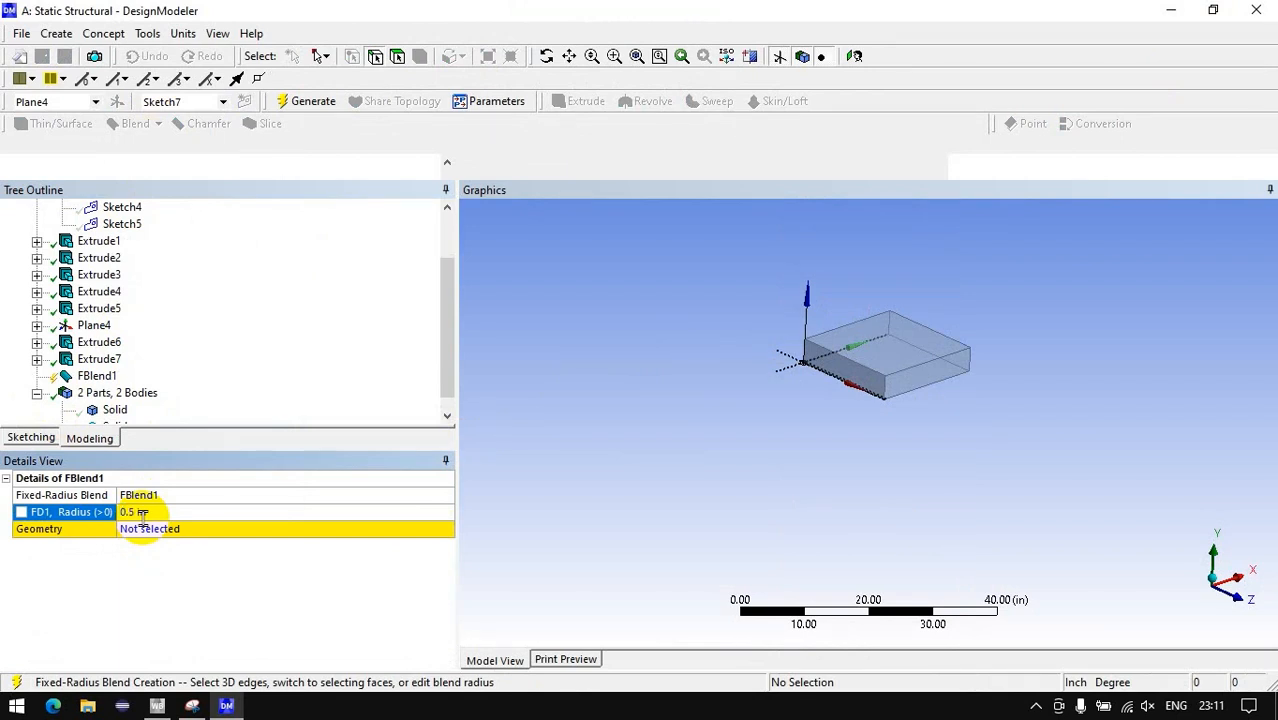
scroll(740, 430, up, 3)
ctrl+middle_drag(897, 422, 820, 541)
key(ctrl+a)
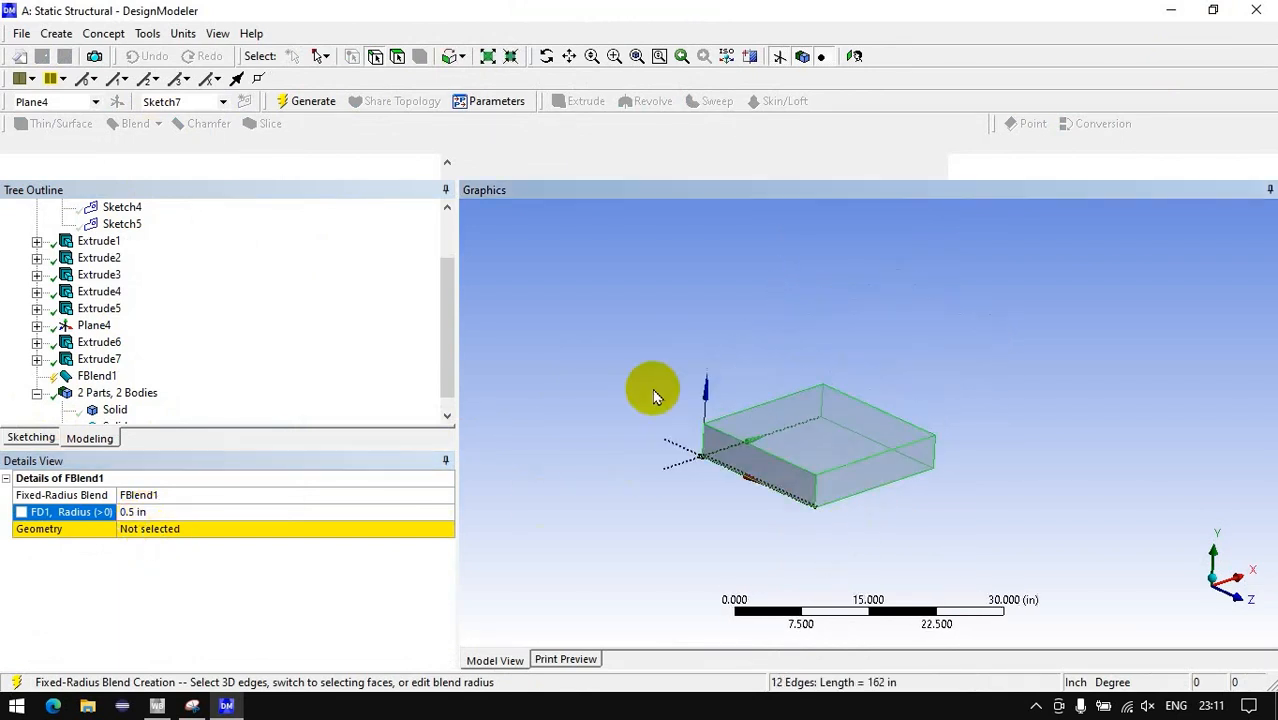
click(155, 529)
click(200, 529)
key(F5)
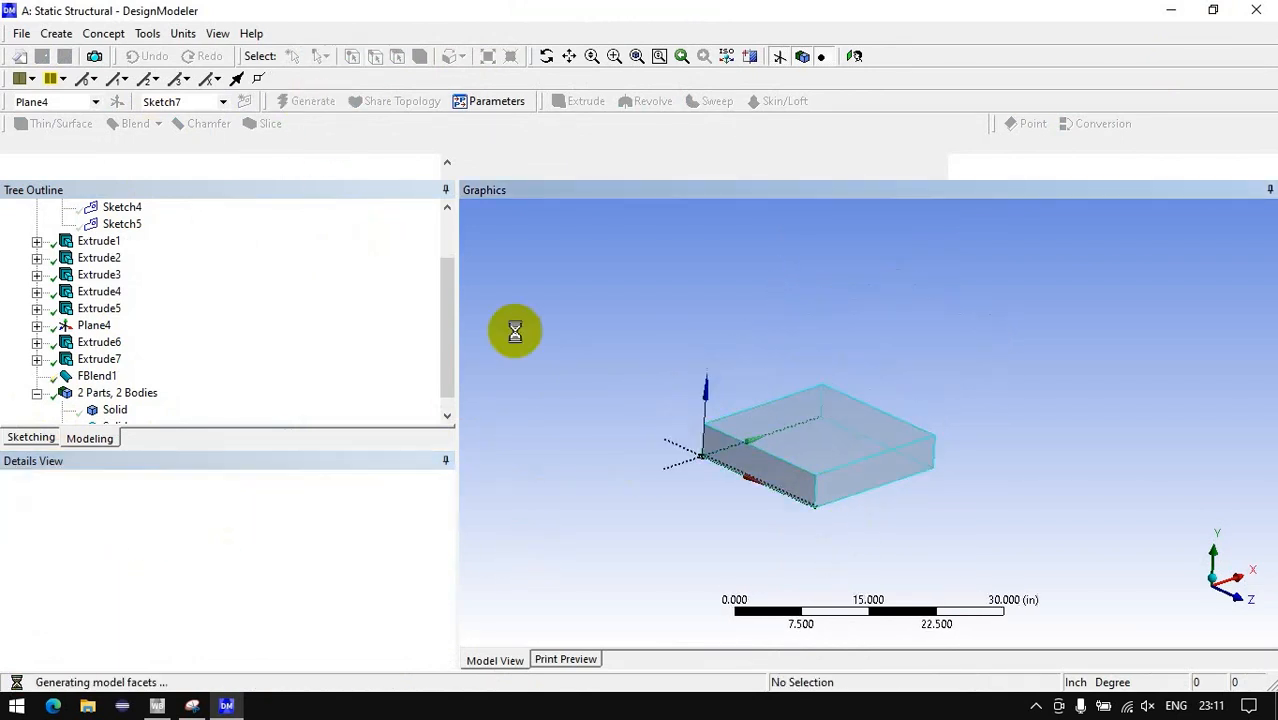
Show all bodies so the frame is displayed together with the rounded cushion.
right_click(590, 399)
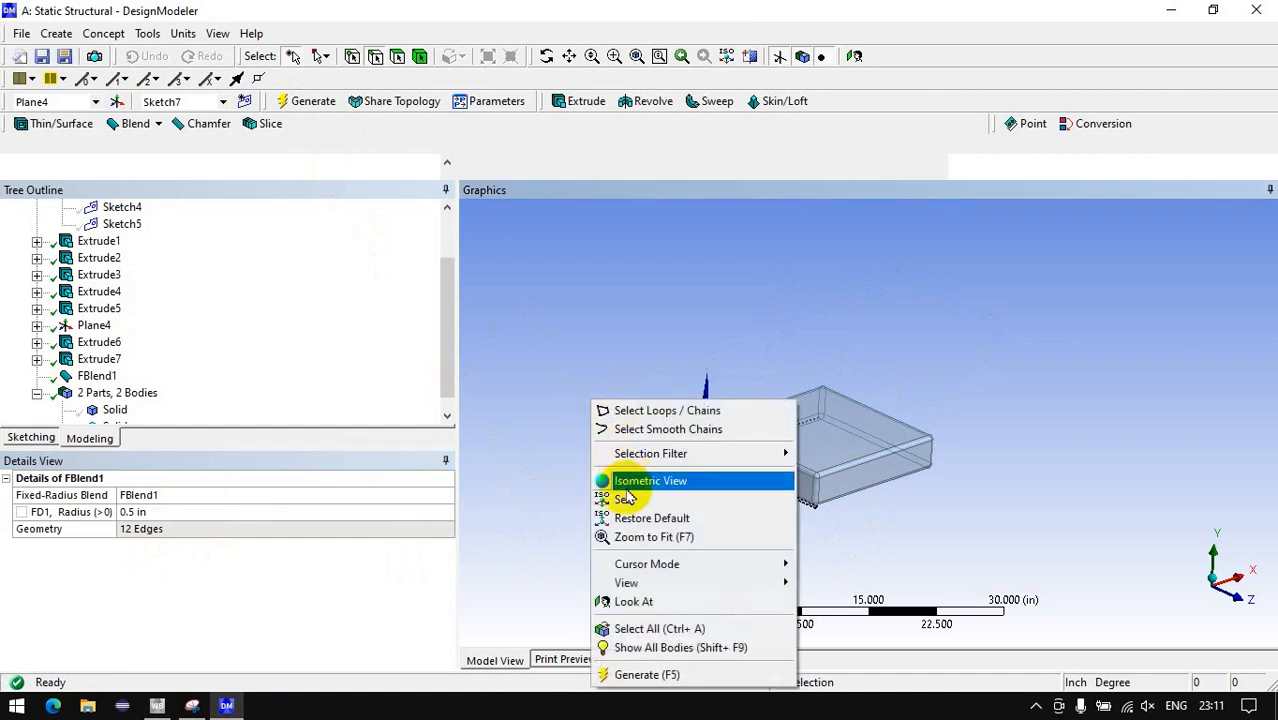
click(644, 647)
middle_drag(650, 610, 648, 460)
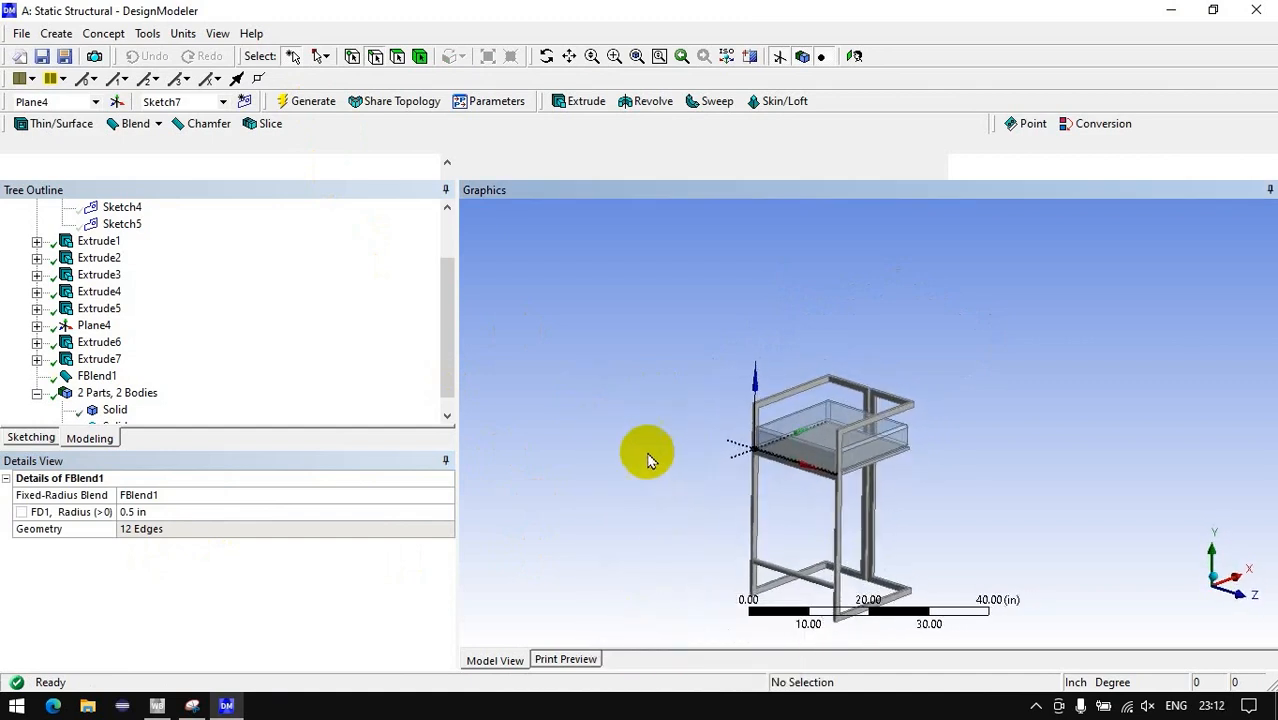
scroll(210, 335, up, 2)
Collapse the plane branches in the tree outline and turn off the plane display.
click(90, 228)
click(36, 261)
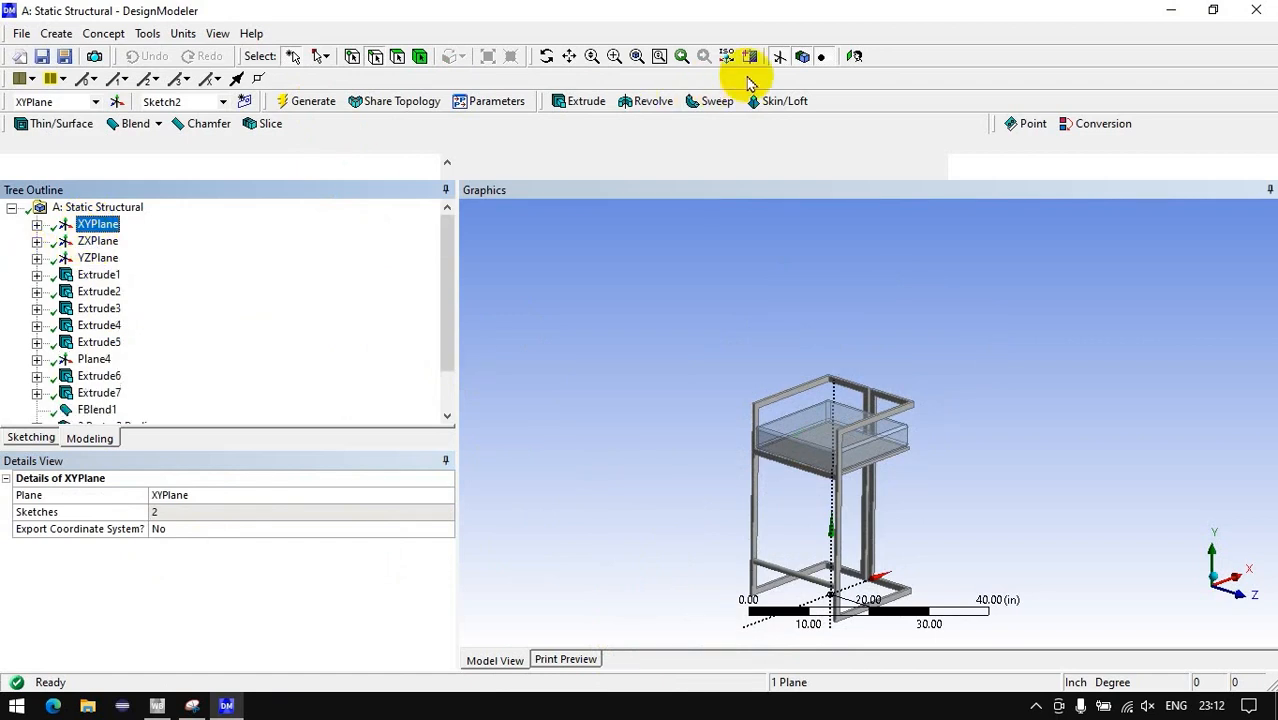
click(778, 58)
scroll(802, 205, down, 2)
middle_drag(926, 414, 954, 428)
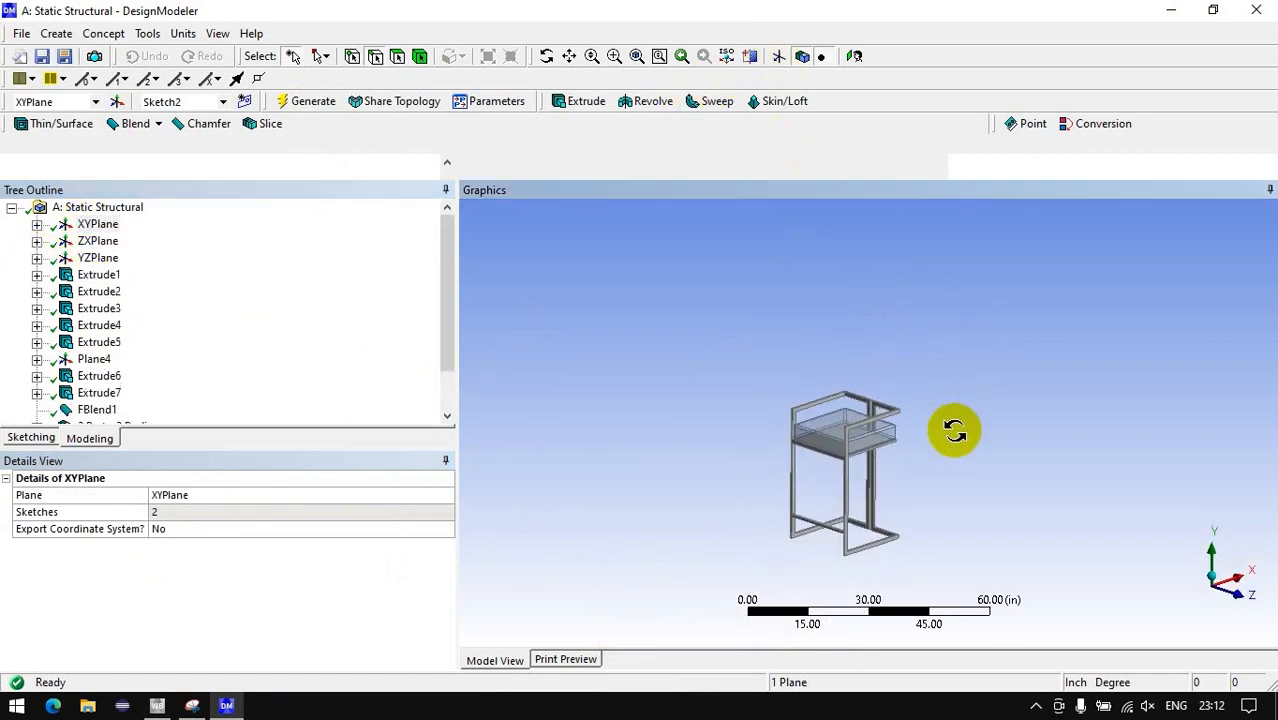
scroll(893, 491, up, 3)
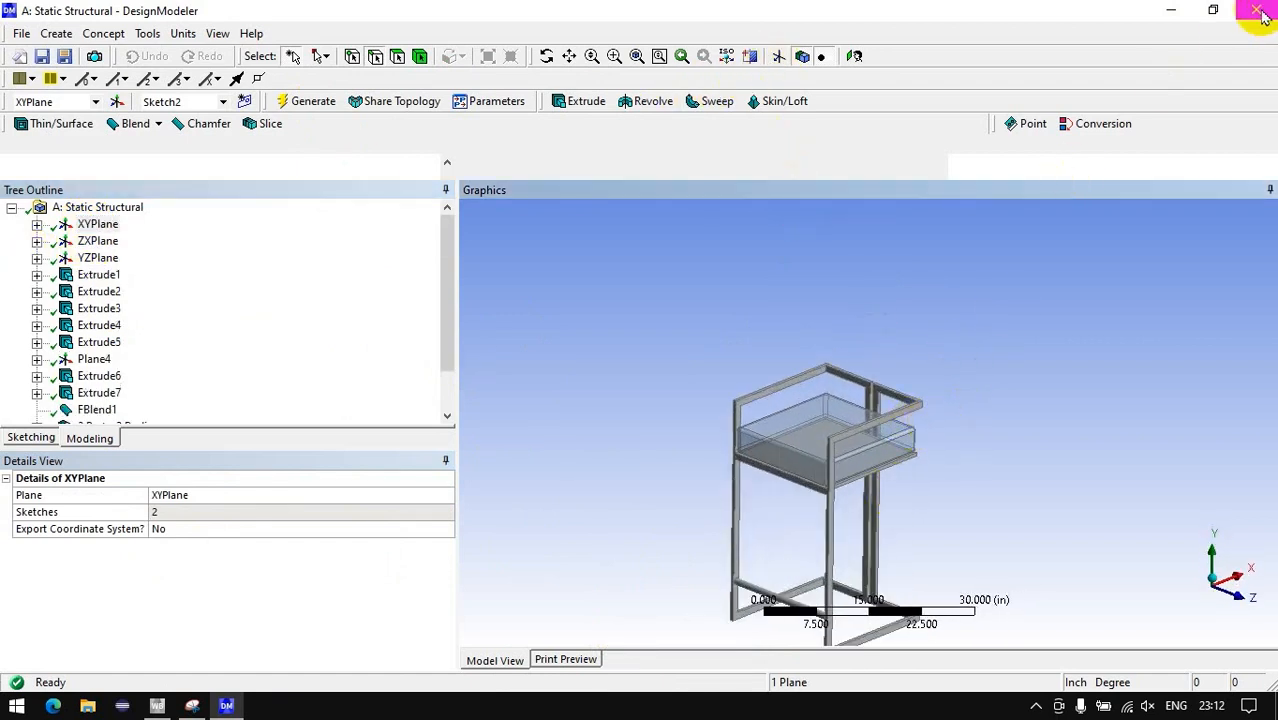
scroll(934, 344, up, 2)
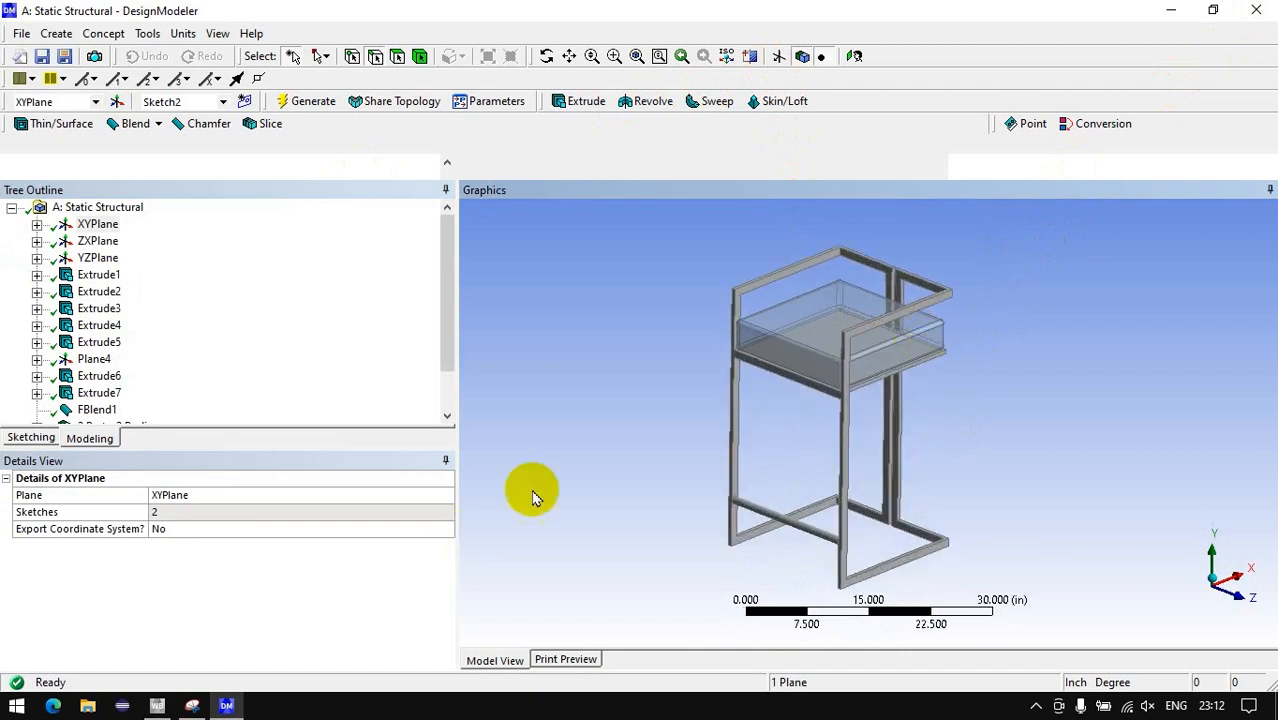
Close DesignModeler and open the Static Structural system's Model cell in Mechanical.
click(21, 33)
click(651, 417)
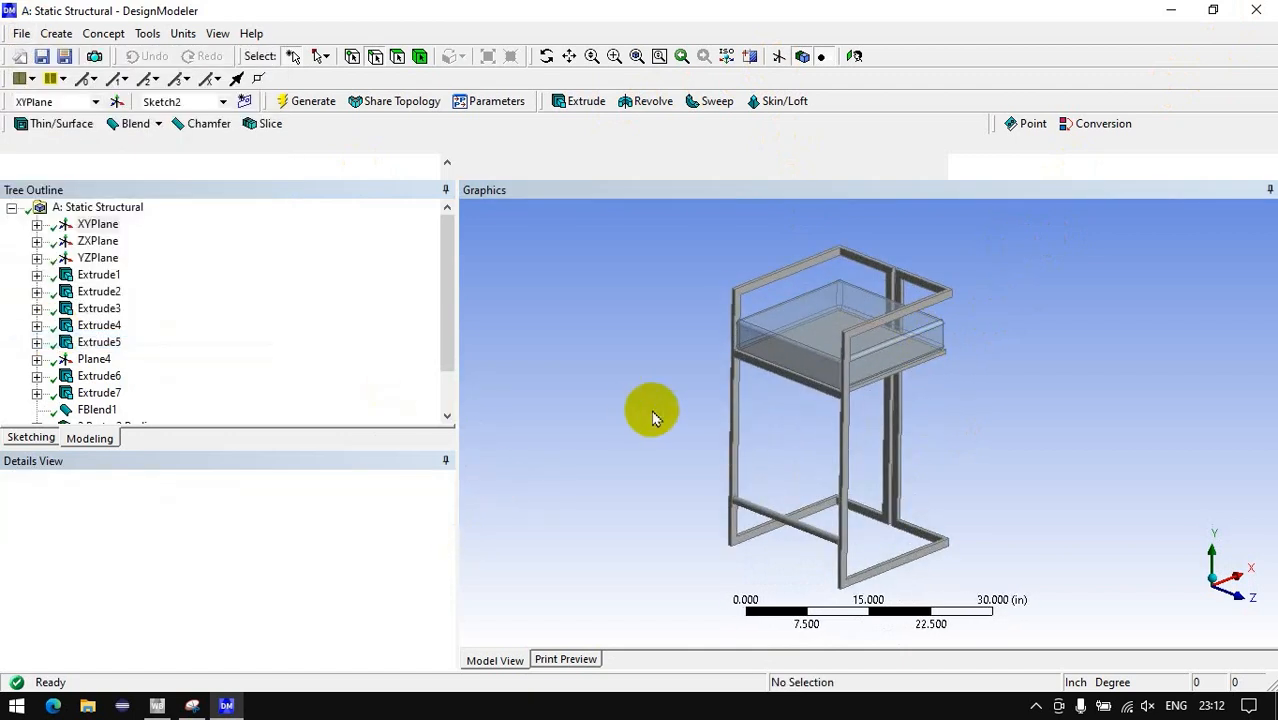
click(1212, 12)
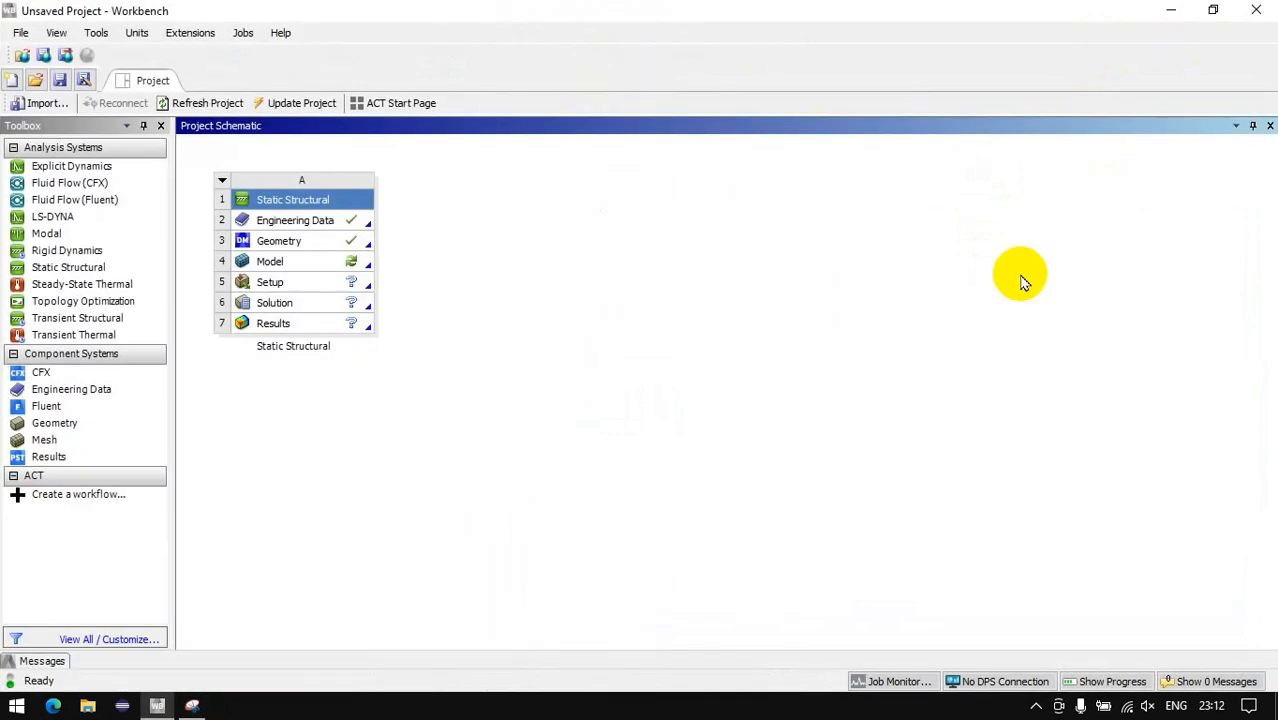
double_click(349, 261)
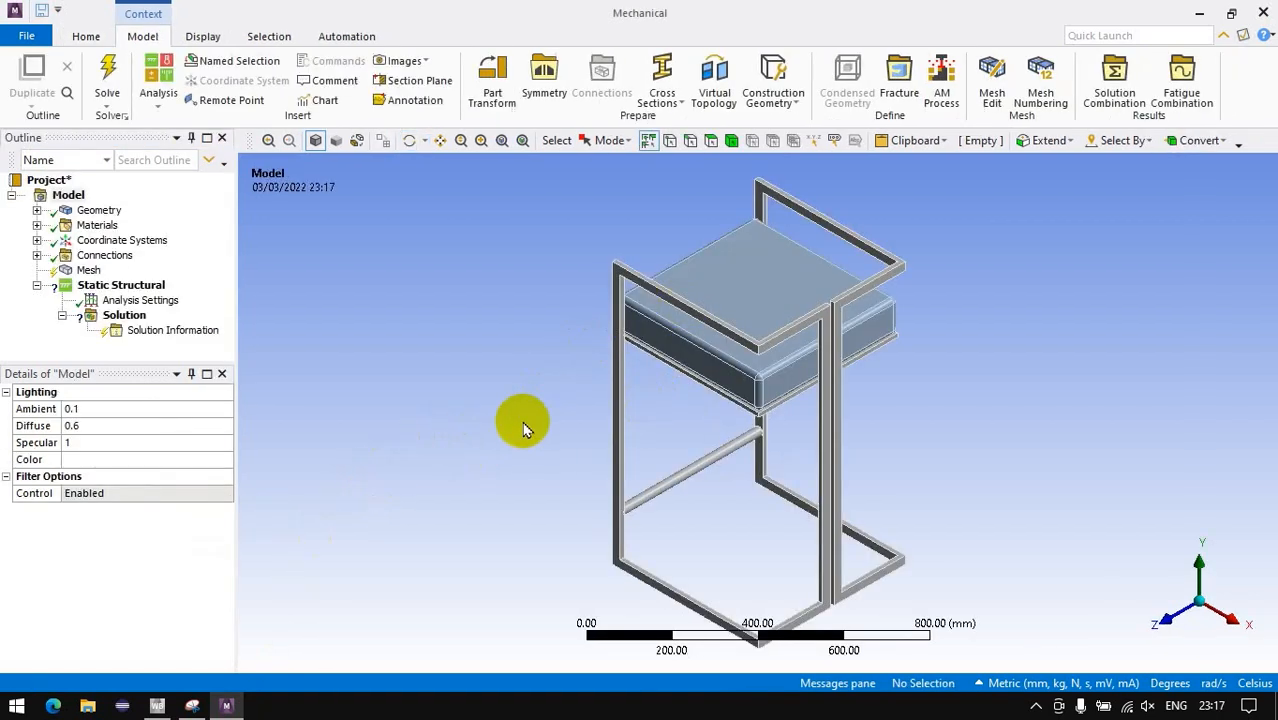
Add a fixed support to the static structural analysis on the two underside faces of the stool's base frame.
scroll(546, 434, down, 2)
middle_drag(560, 437, 693, 365)
click(522, 141)
mouse_move(650, 255)
middle_down()
mouse_move(679, 271)
mouse_move(676, 243)
mouse_move(662, 260)
middle_up()
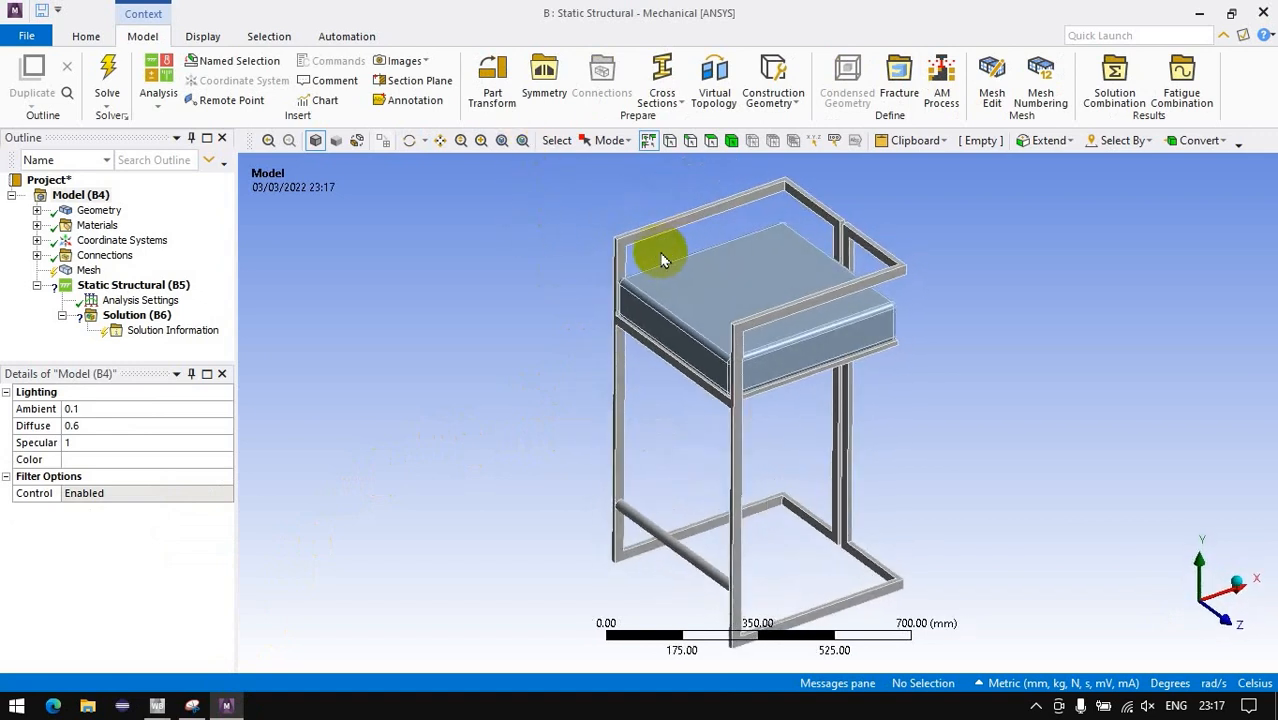
click(105, 285)
right_click(140, 287)
mouse_move(251, 293)
click(396, 318)
middle_drag(787, 402, 840, 290)
scroll(844, 282, up, 5)
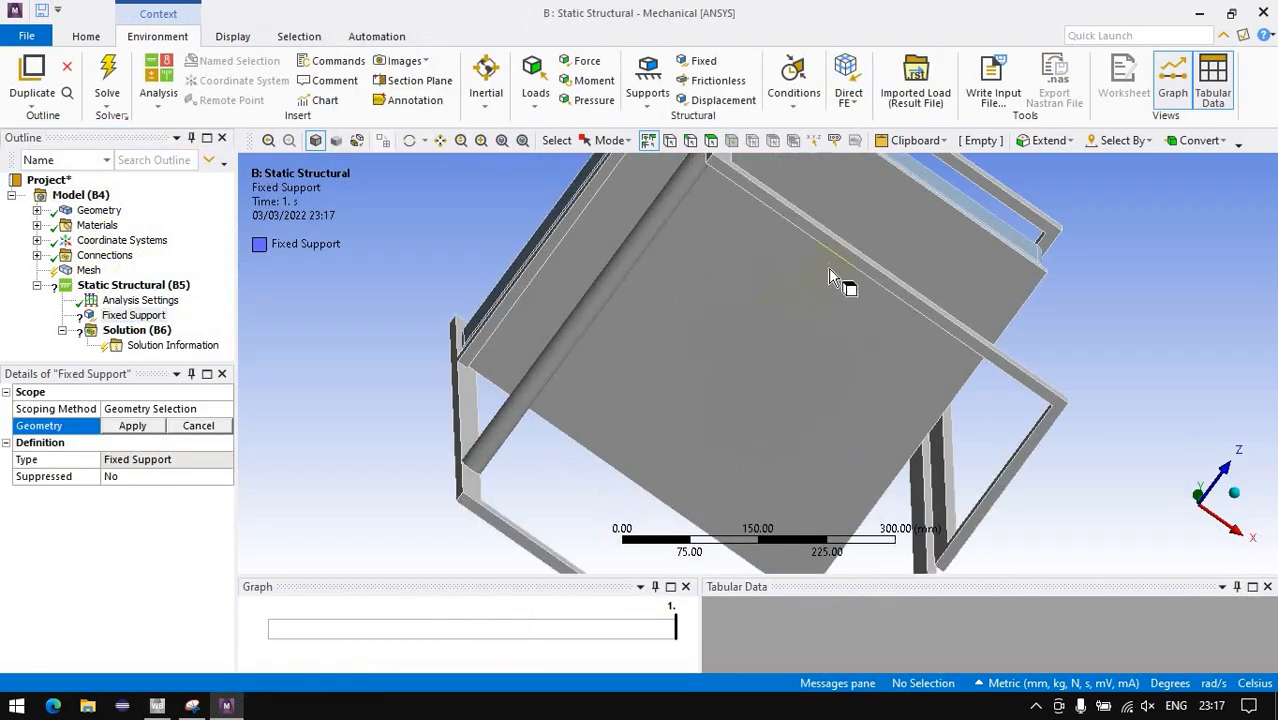
click(845, 260)
ctrl+click(491, 520)
click(155, 427)
Add a force load to the static structural analysis, scoped to the top face of the seat cushion.
scroll(520, 393, down, 5)
middle_drag(530, 384, 615, 422)
middle_drag(659, 378, 693, 328)
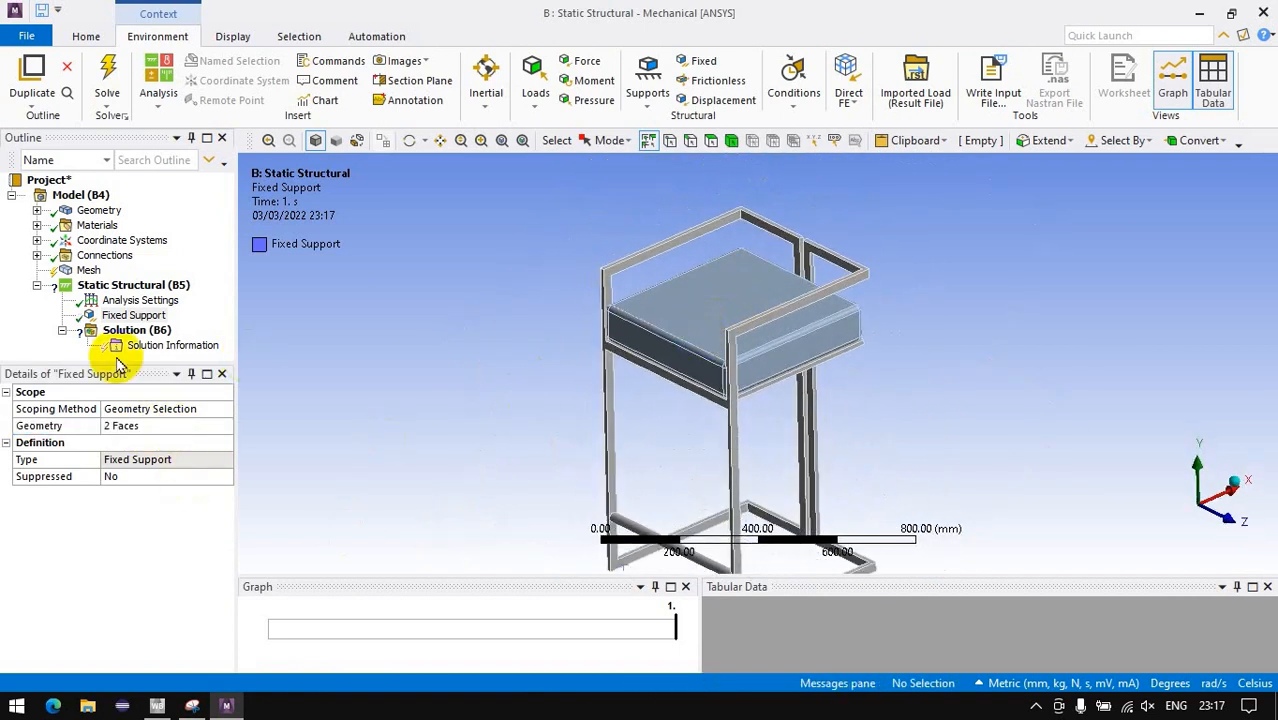
right_click(130, 286)
mouse_move(240, 301)
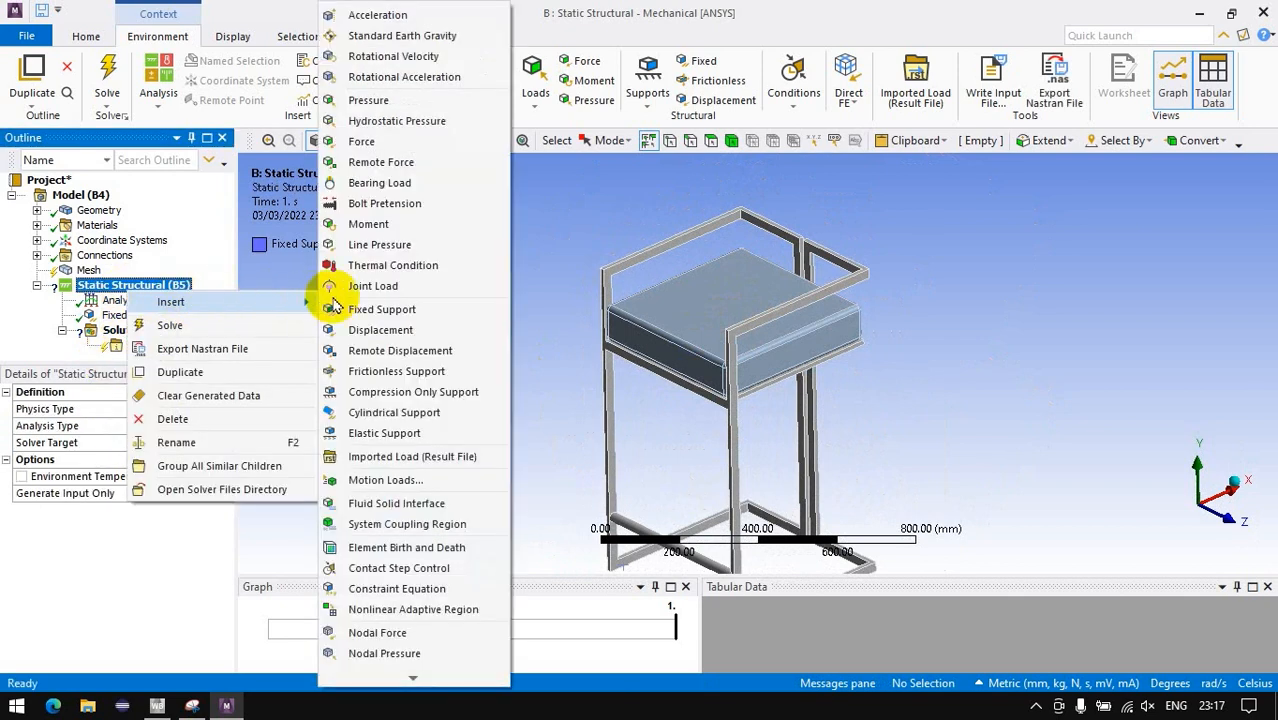
click(379, 150)
click(651, 288)
click(155, 427)
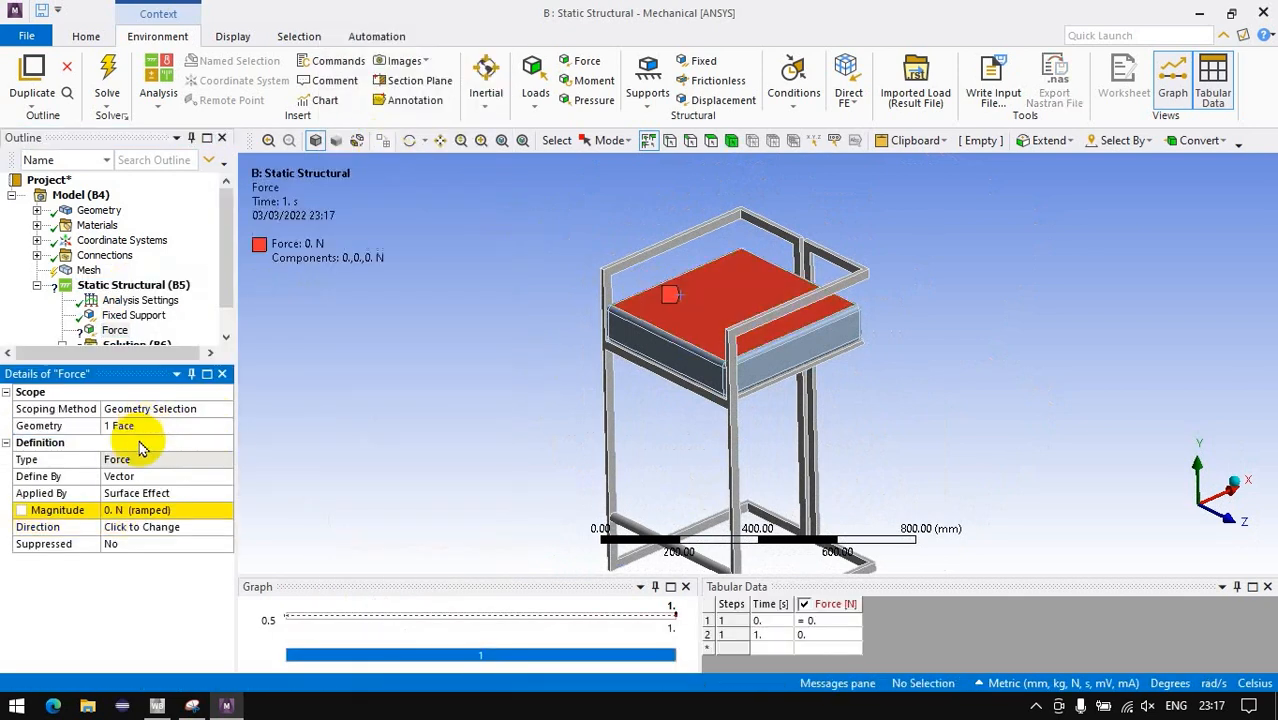
Direct the cushion force vertically downward and set its magnitude to =50*9.81.
click(121, 525)
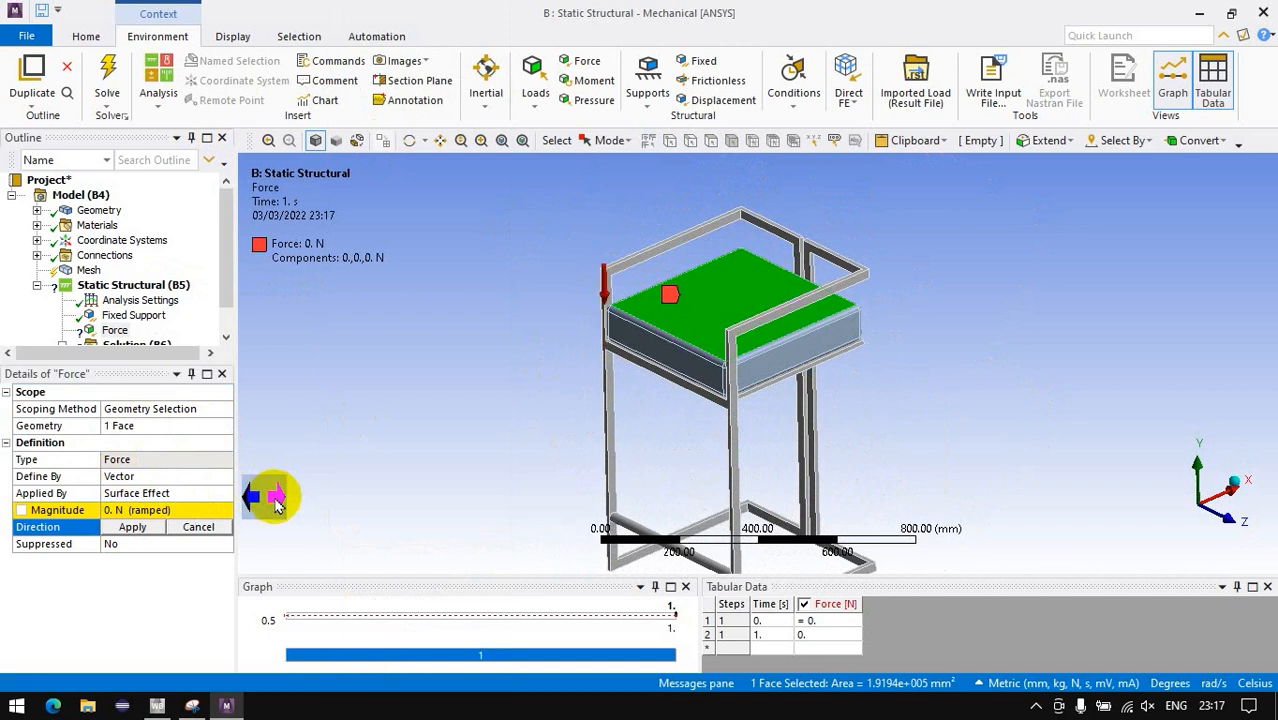
click(137, 525)
click(135, 511)
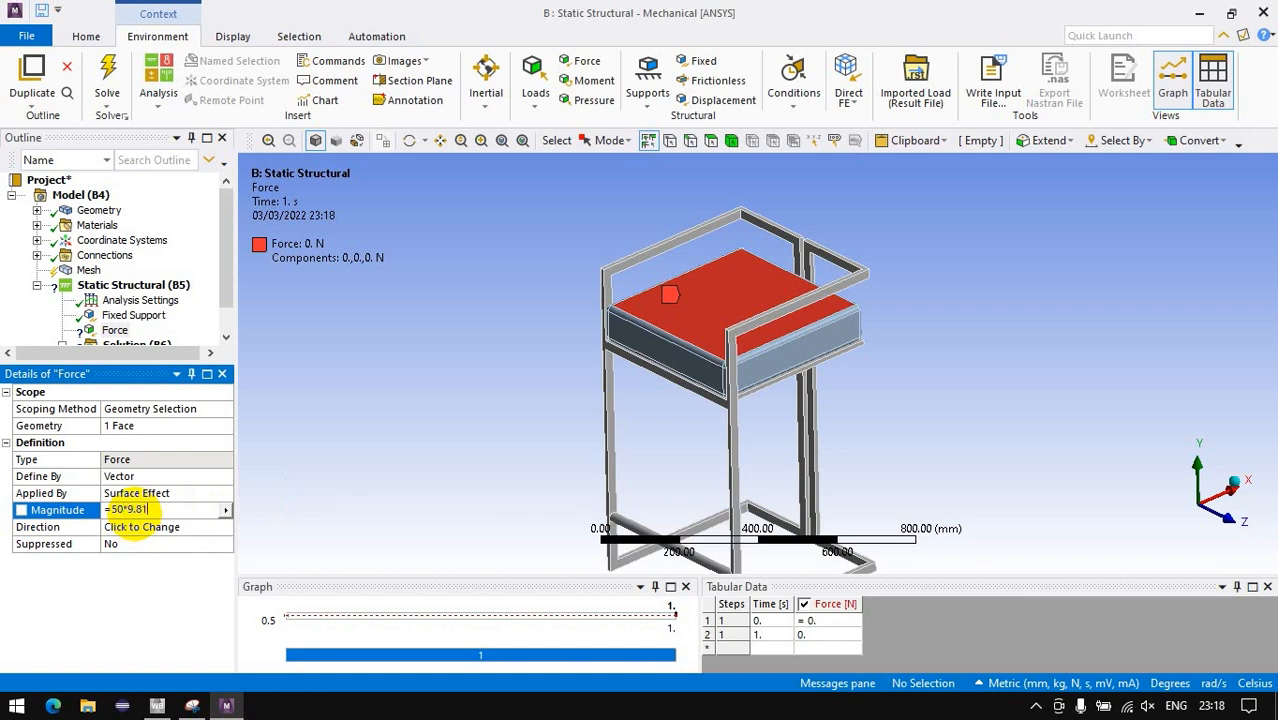
scroll(125, 315, down, 1)
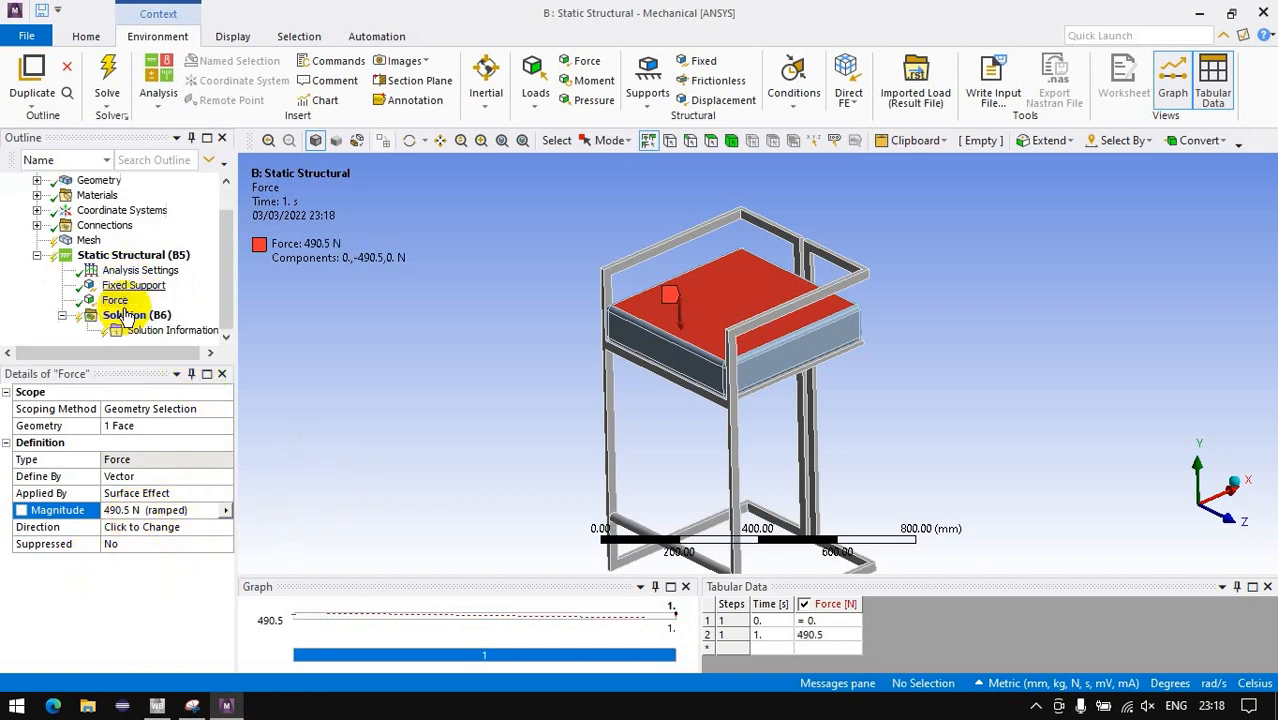
Switch to Excel and create a blank workbook.
click(16, 706)
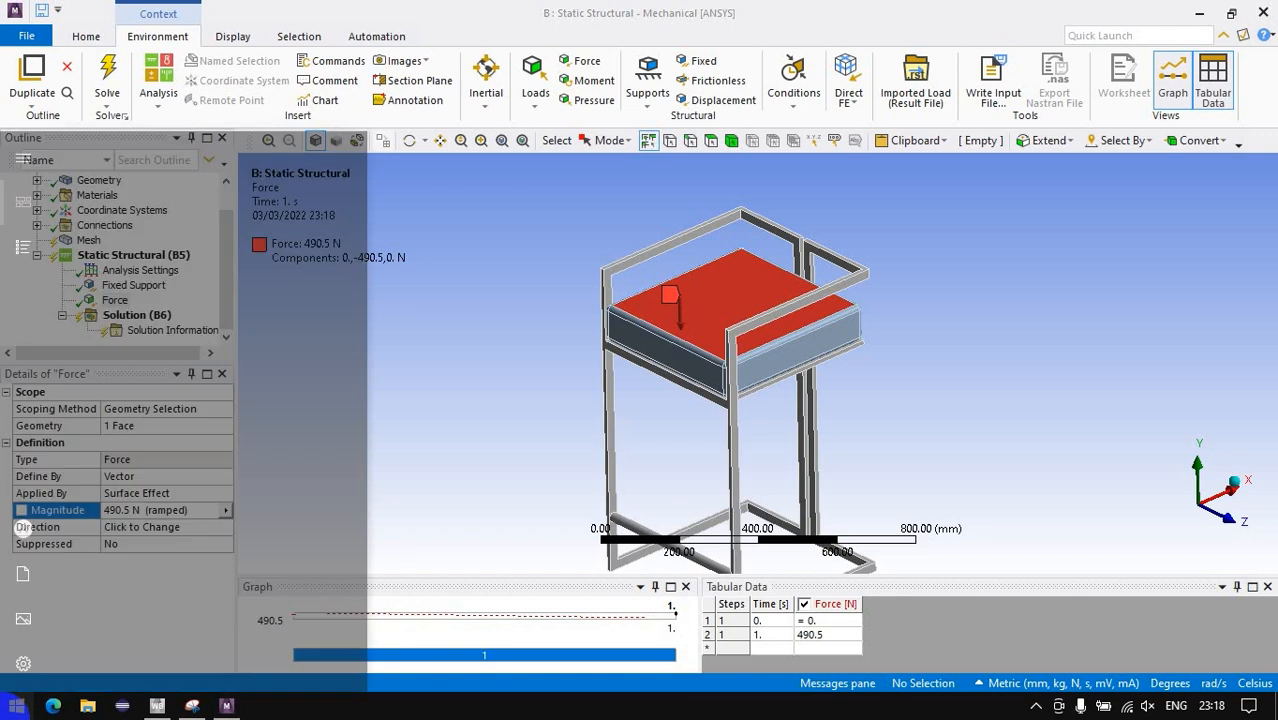
text(excel)
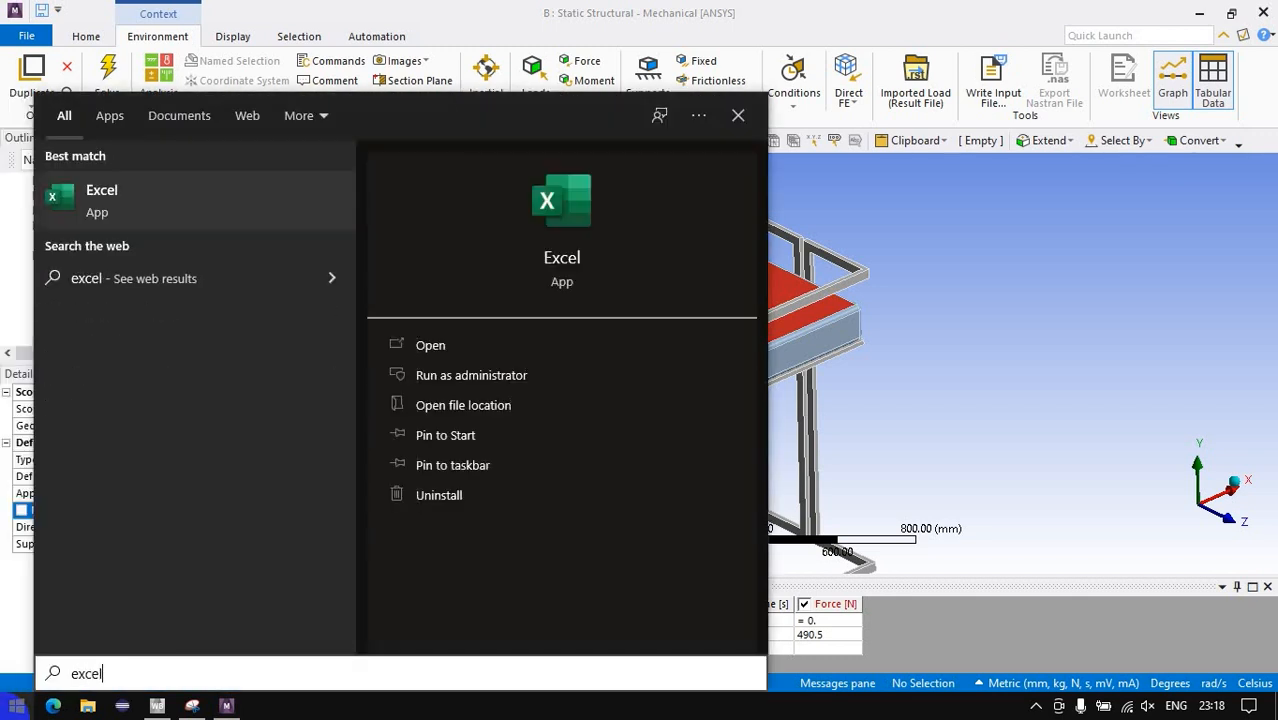
key(Return)
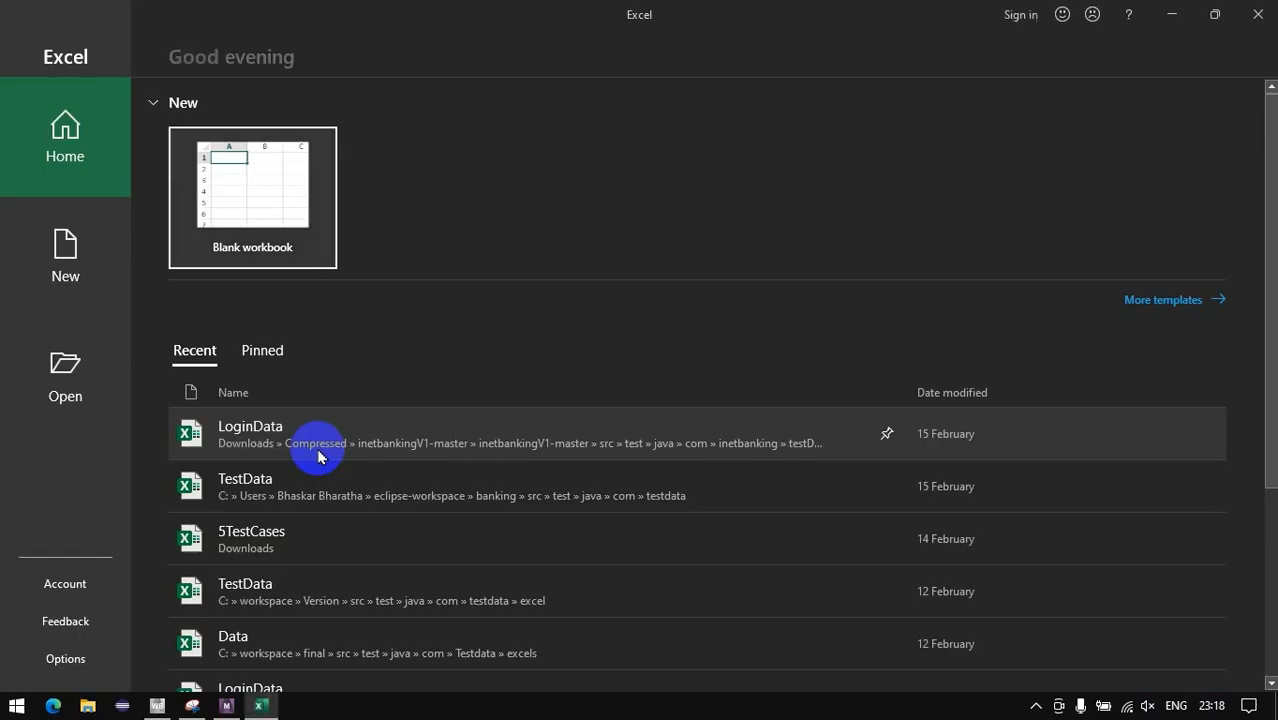
click(228, 163)
Fill B2:B12 with a series starting 50, 55, 60 and continuing in steps of 5 up to 100.
click(96, 235)
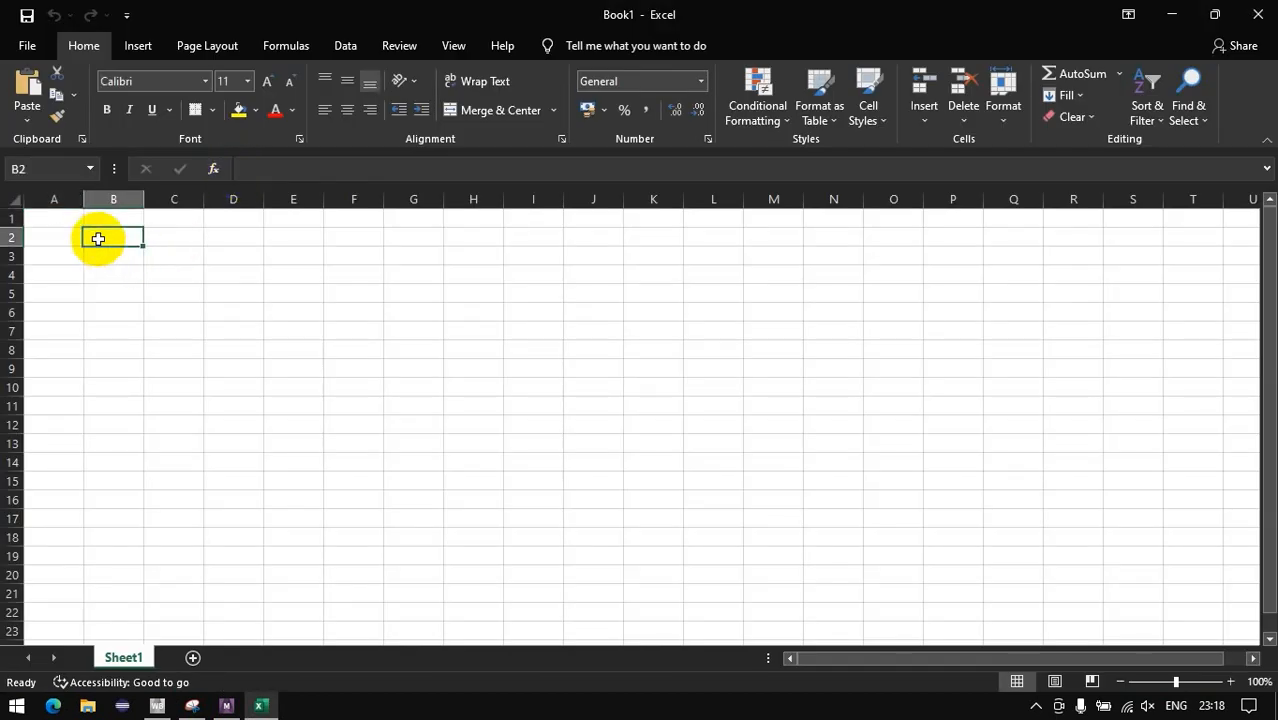
text(50)
key(Return)
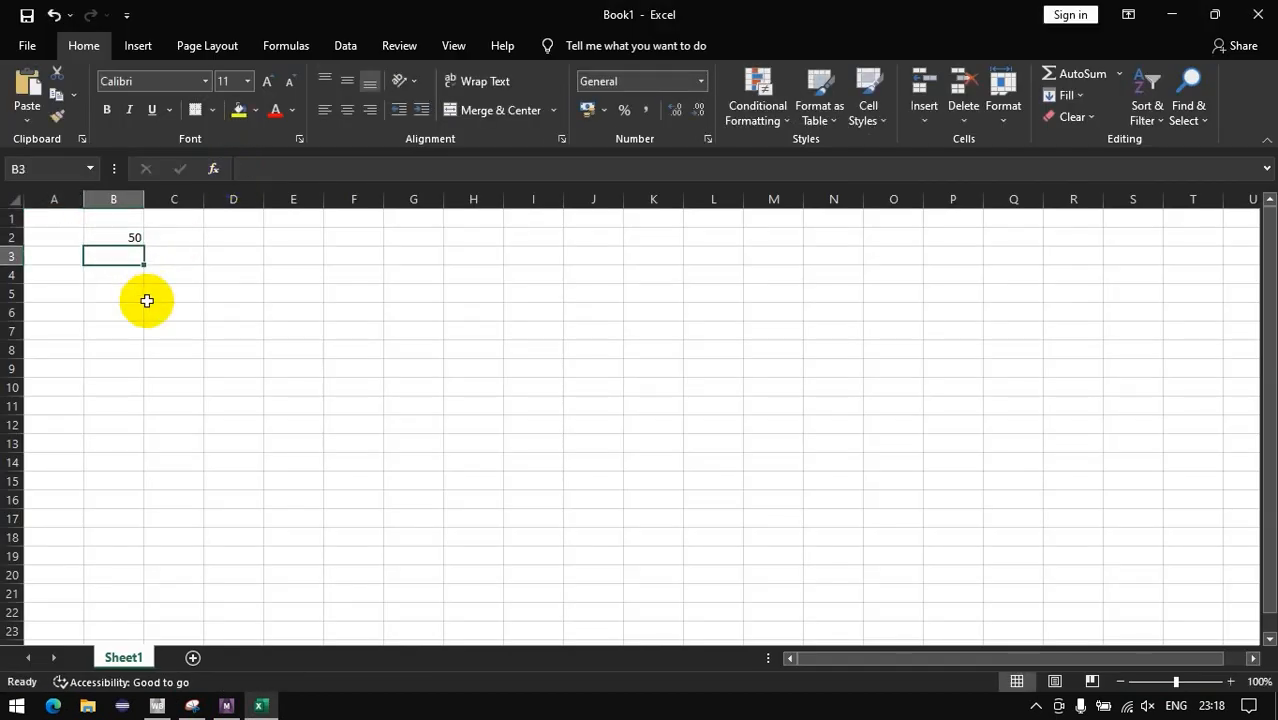
text(55)
key(Return)
text(60)
key(Return)
drag(128, 238, 143, 436)
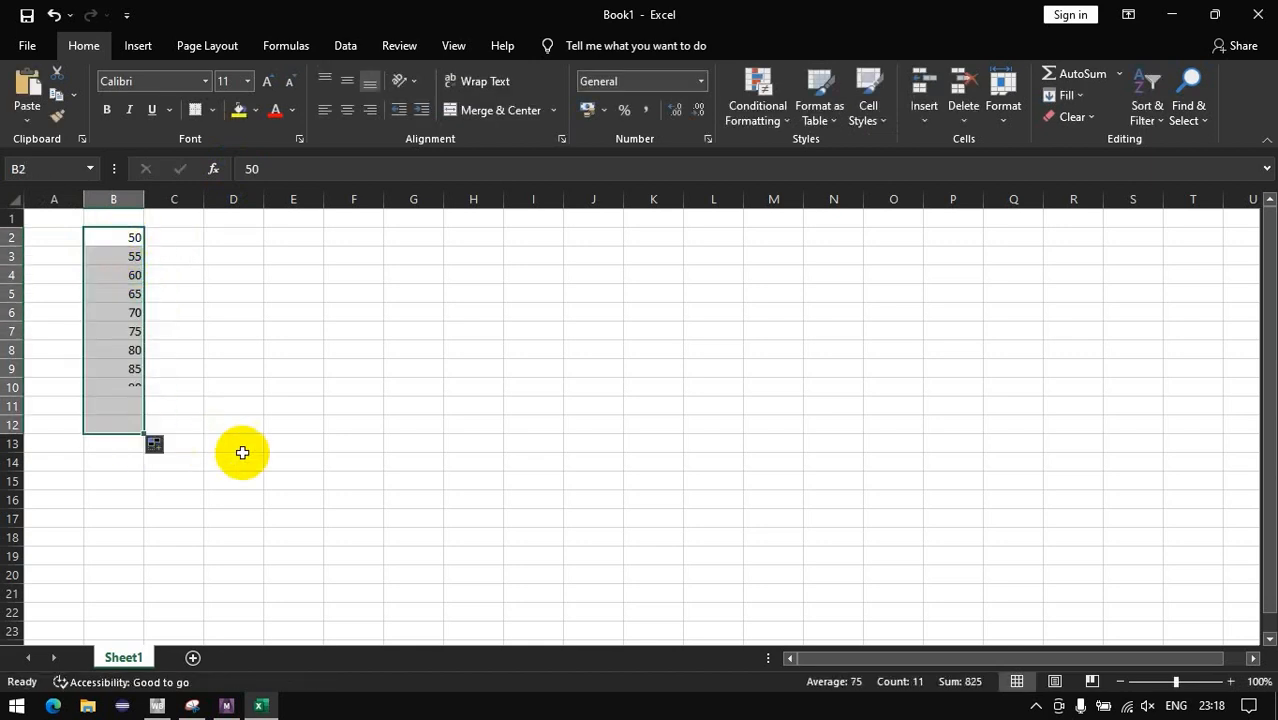
click(238, 461)
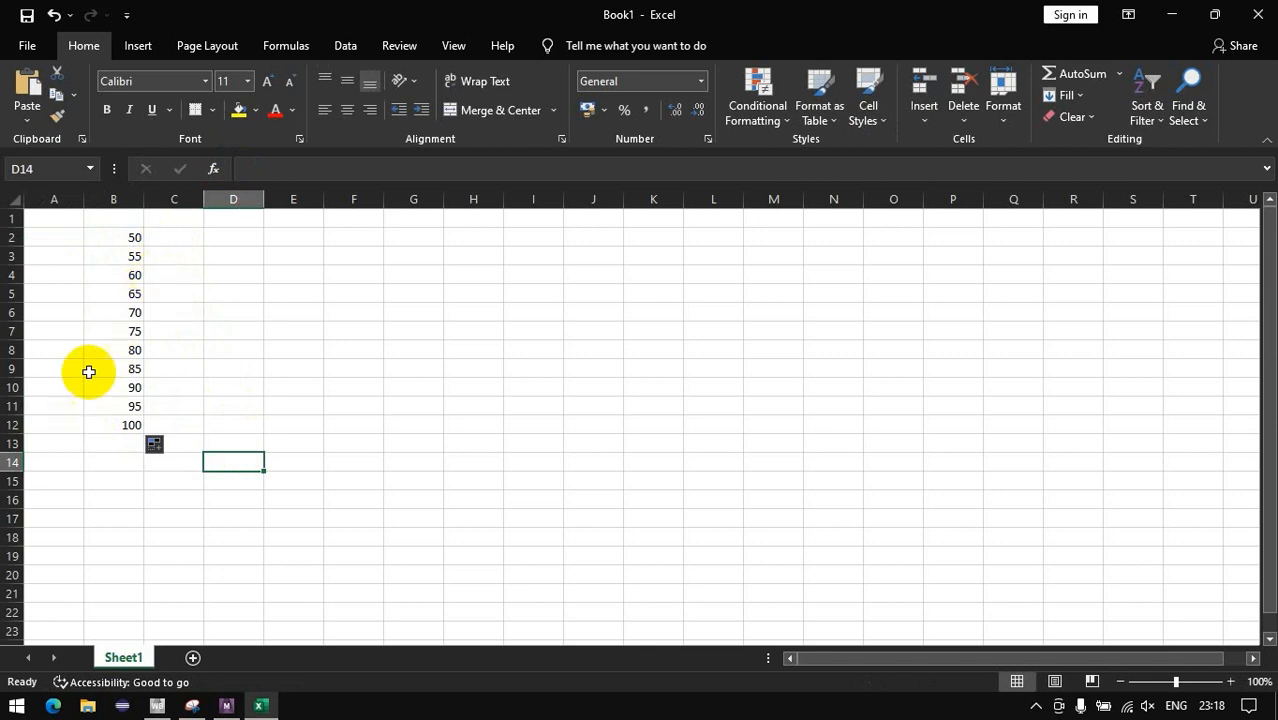
Enter 9.81 in C2 and copy it down through C12.
click(174, 234)
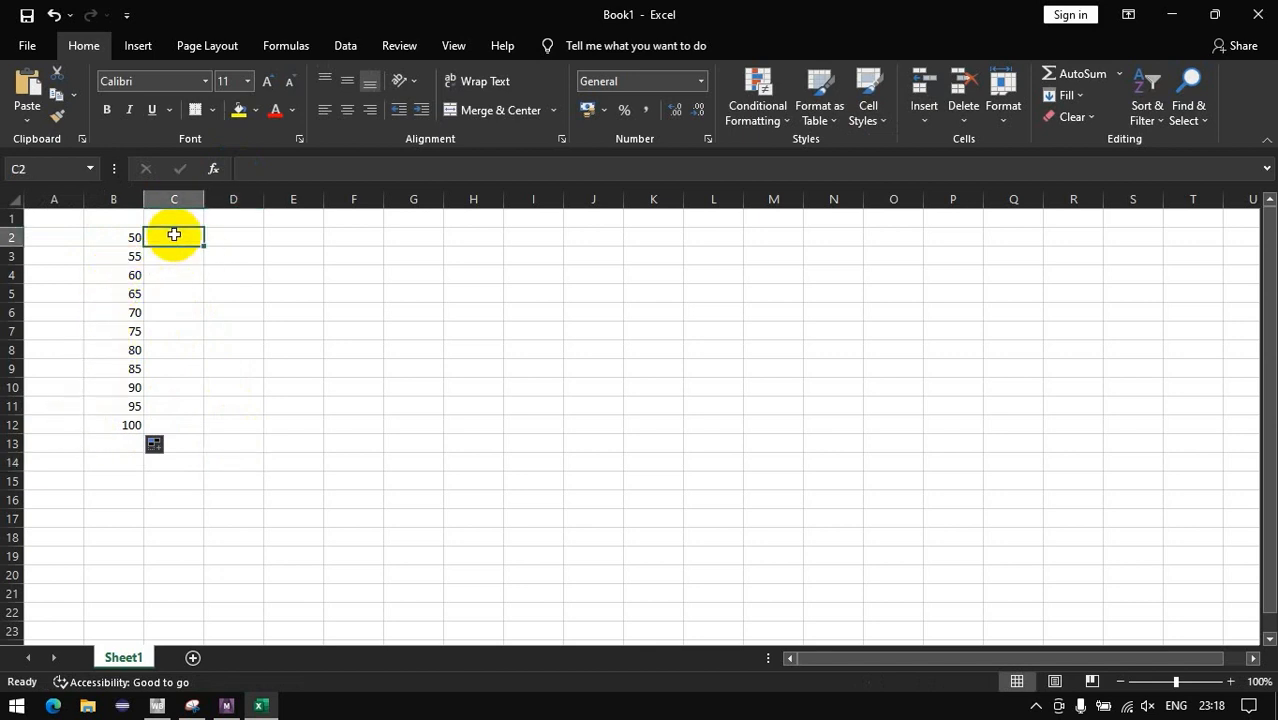
text(9.81)
click(178, 329)
click(177, 242)
drag(203, 247, 191, 425)
Enter the formula =B2*C2 in D2 and fill it down through D12.
click(240, 238)
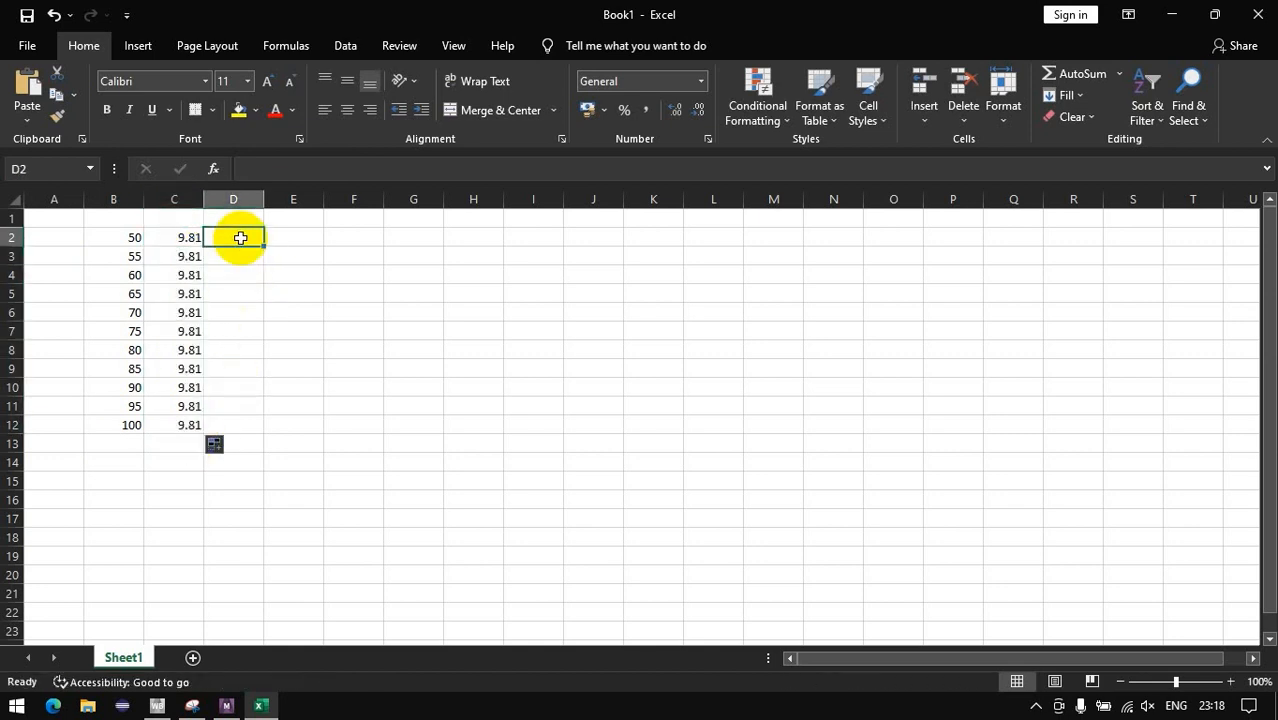
text(=B2*)
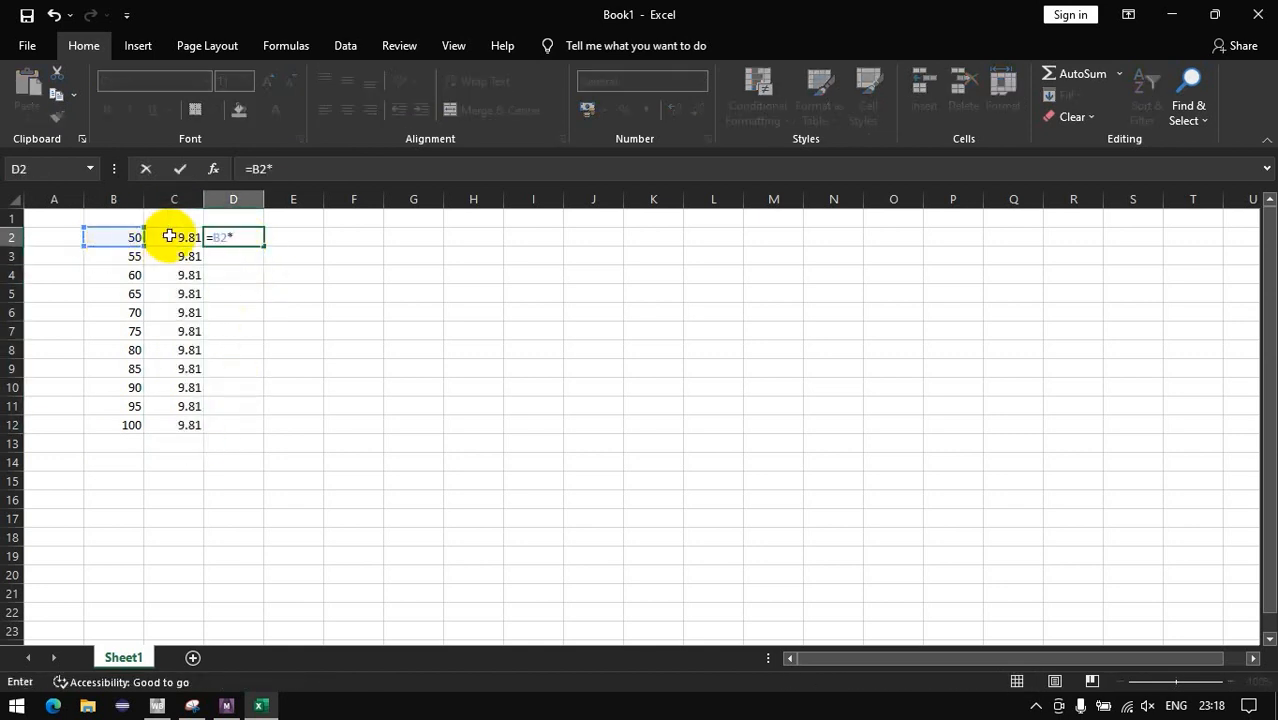
key(Return)
click(234, 238)
drag(263, 246, 253, 435)
click(293, 480)
Review the computed forces in D2:D12 and switch back to Mechanical.
drag(43, 240, 41, 427)
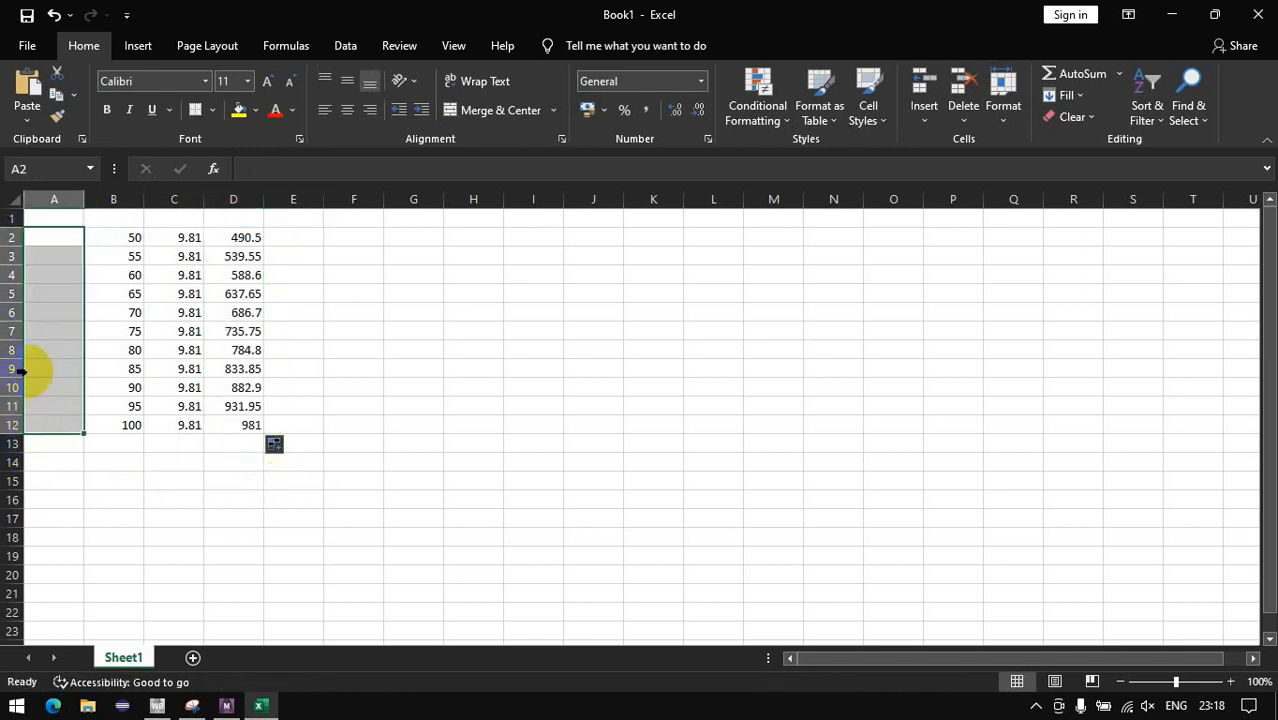
drag(11, 237, 12, 428)
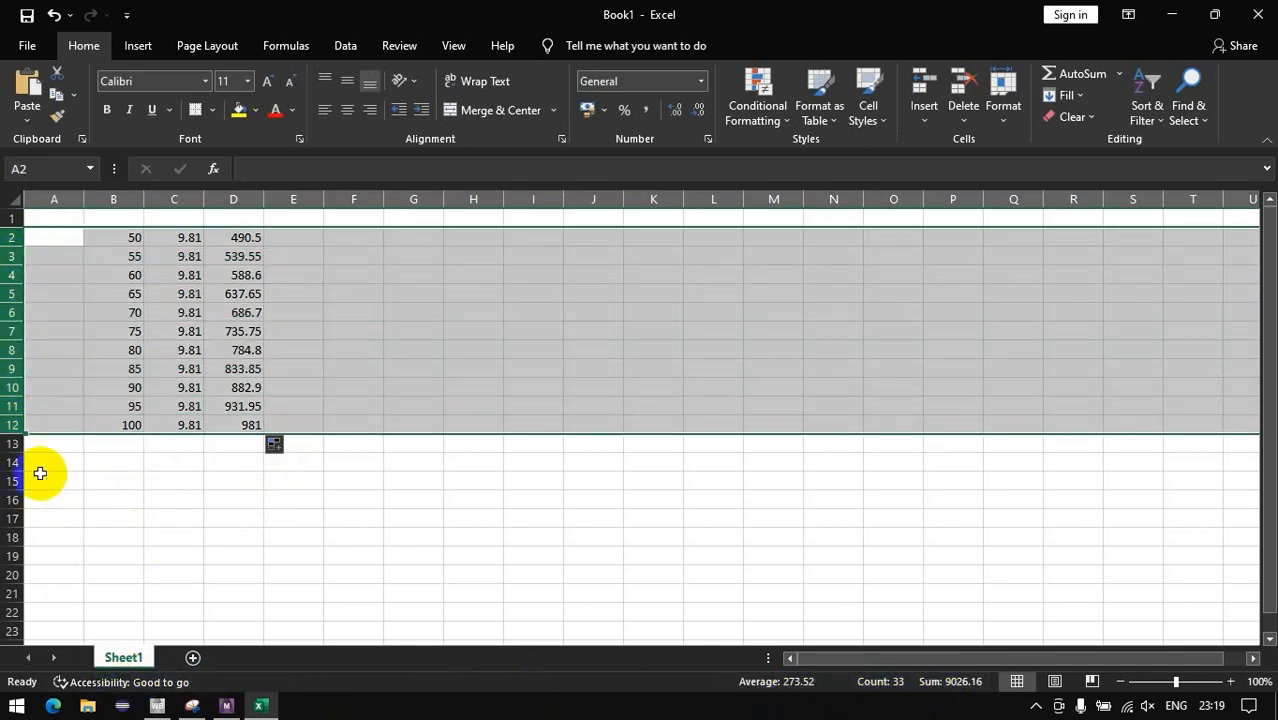
click(234, 464)
drag(242, 240, 233, 421)
click(695, 538)
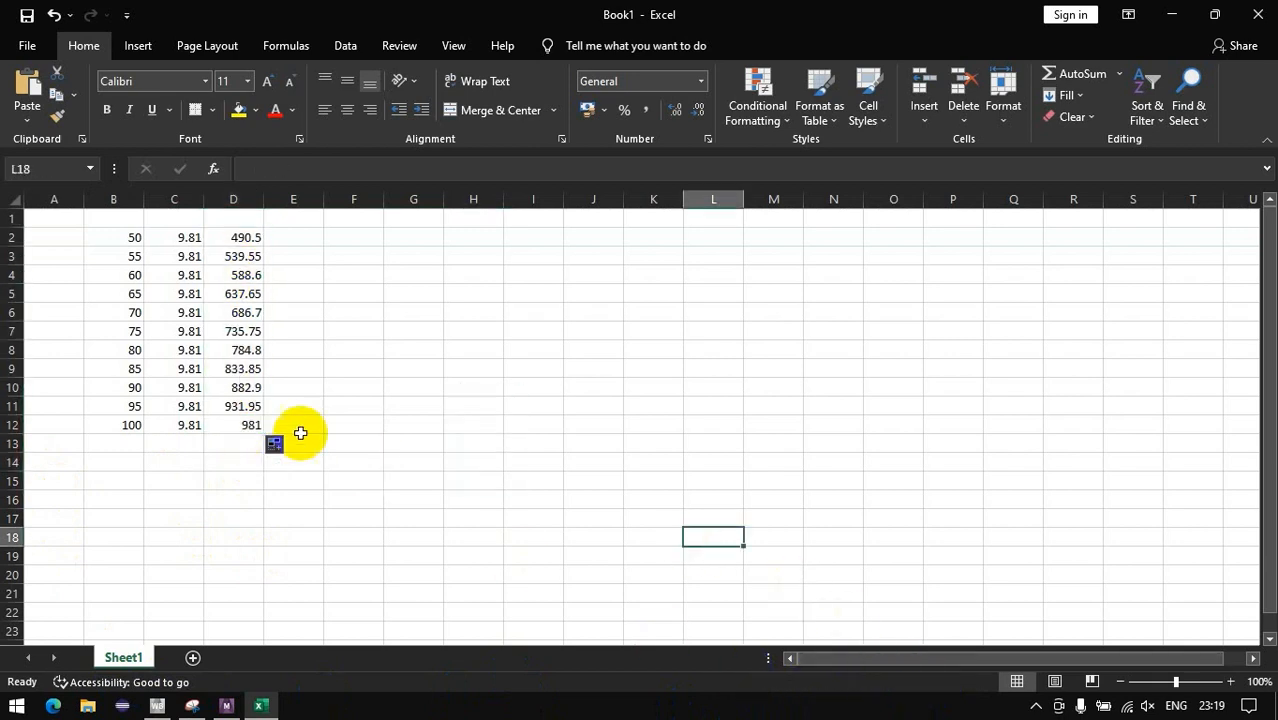
click(1170, 17)
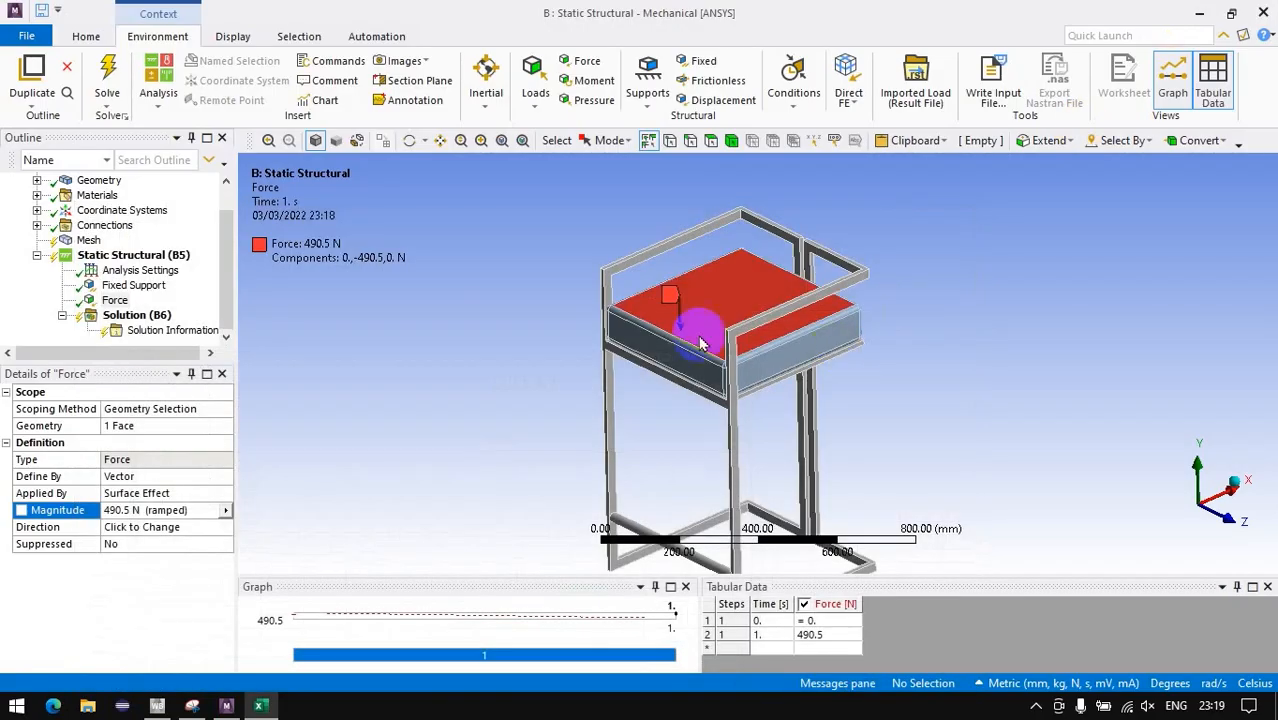
Set the number of steps in Analysis Settings to 11.
click(120, 272)
click(135, 408)
text(1)
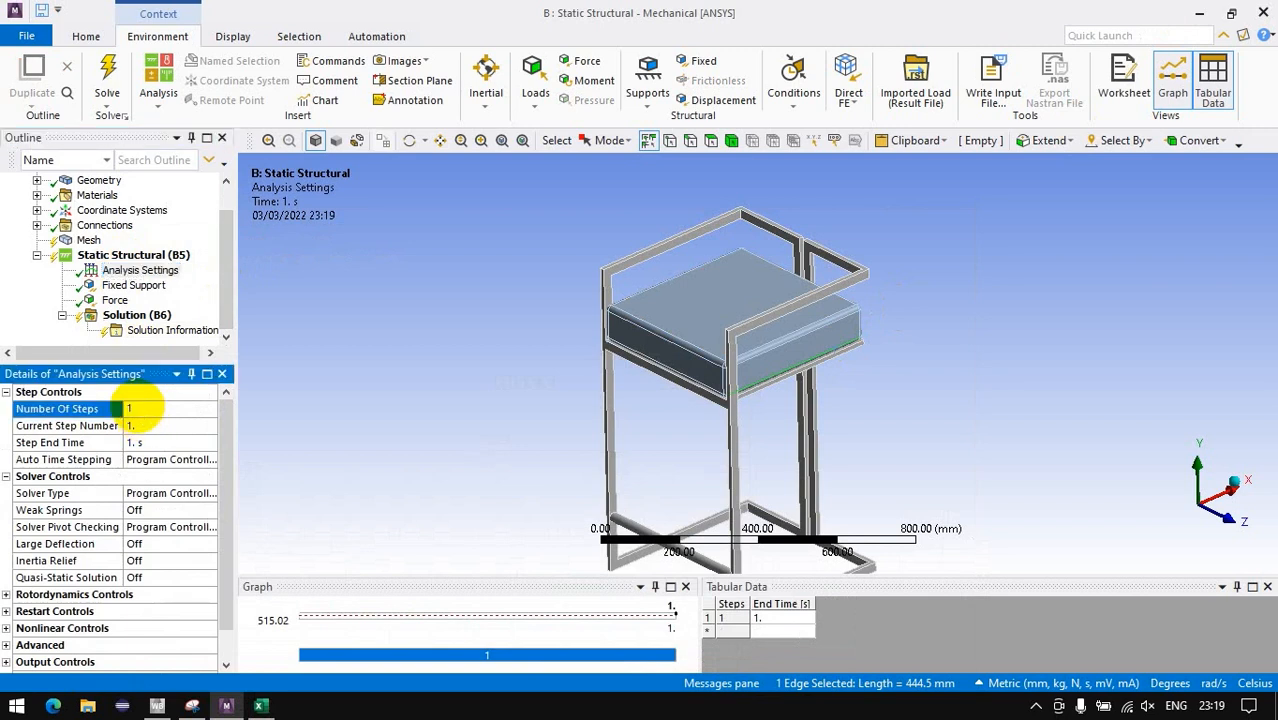
text(1)
key(Return)
scroll(500, 345, down, 3)
click(555, 337)
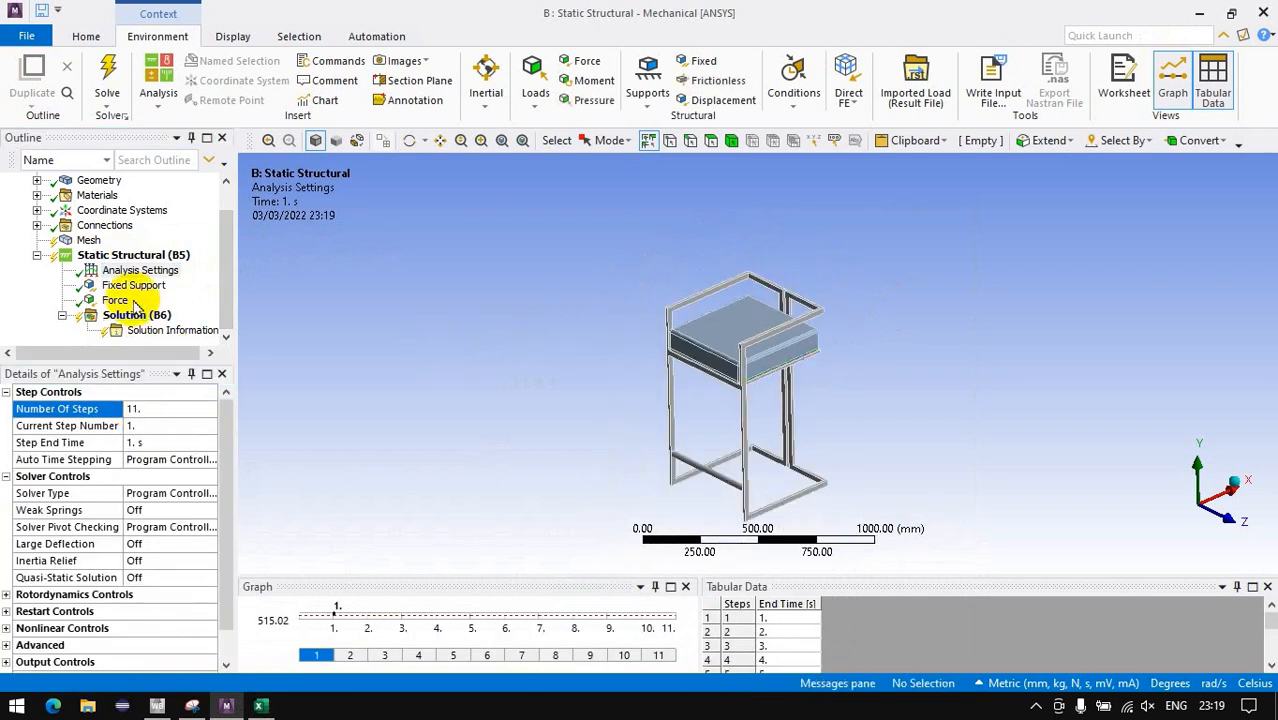
Change the number of analysis steps to 12.
click(169, 410)
drag(167, 409, 47, 422)
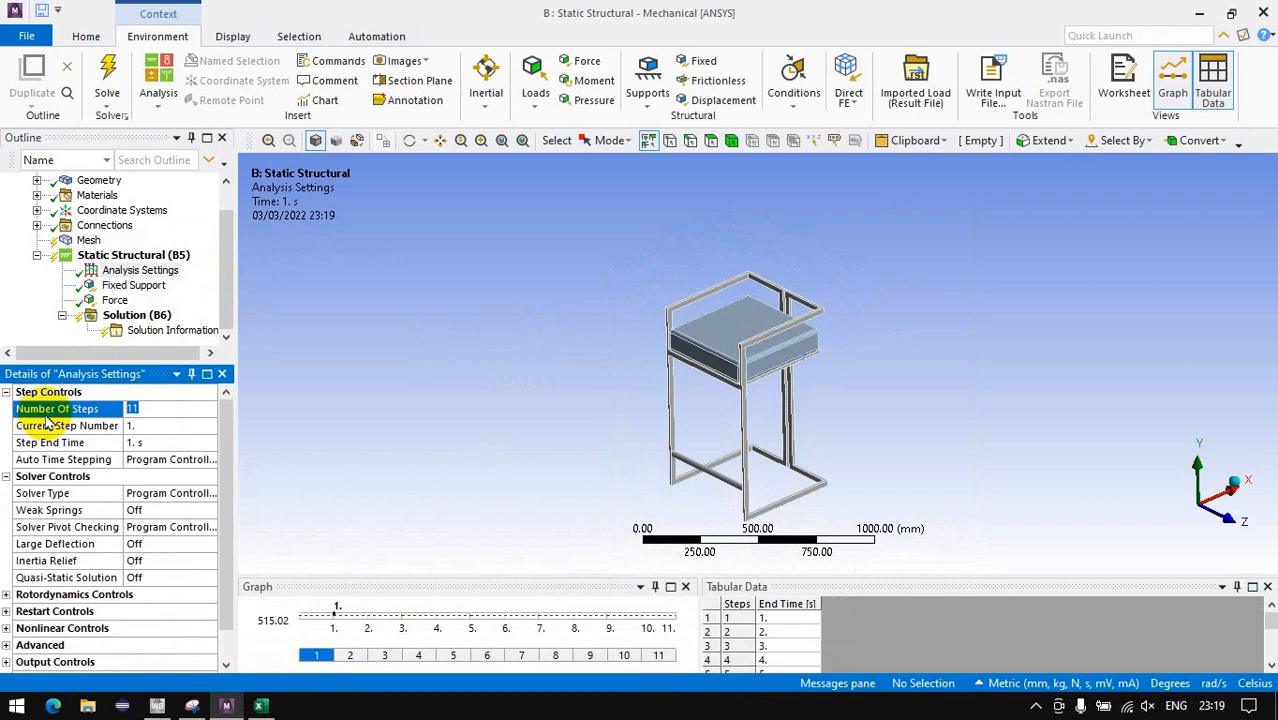
text(12)
key(Return)
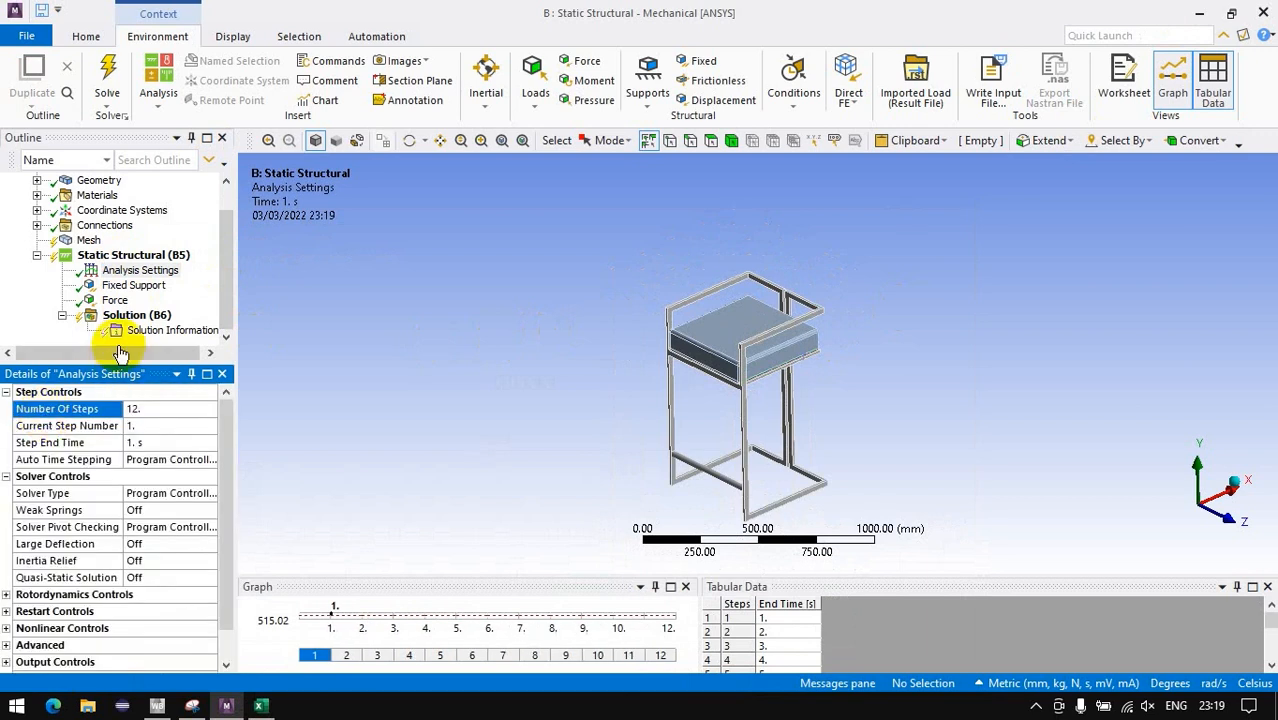
Enlarge the tabular data of the Force load and clear its force value at 1 s.
click(115, 300)
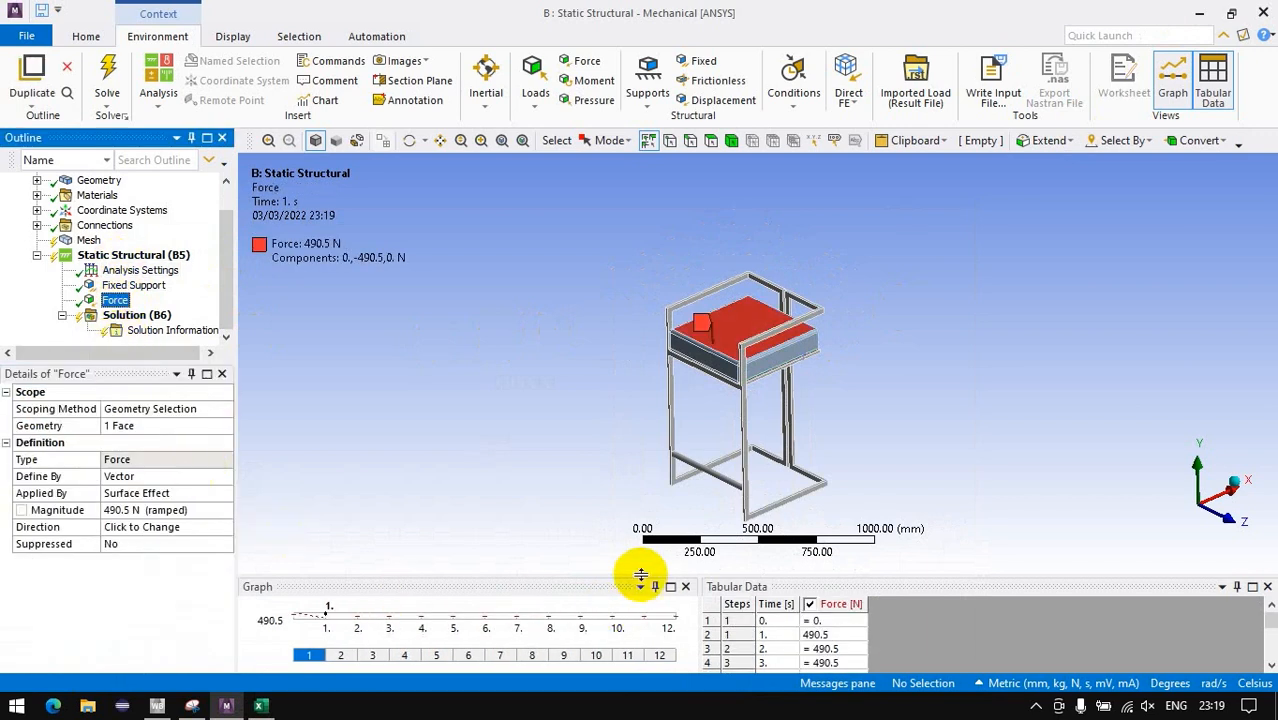
drag(643, 578, 625, 240)
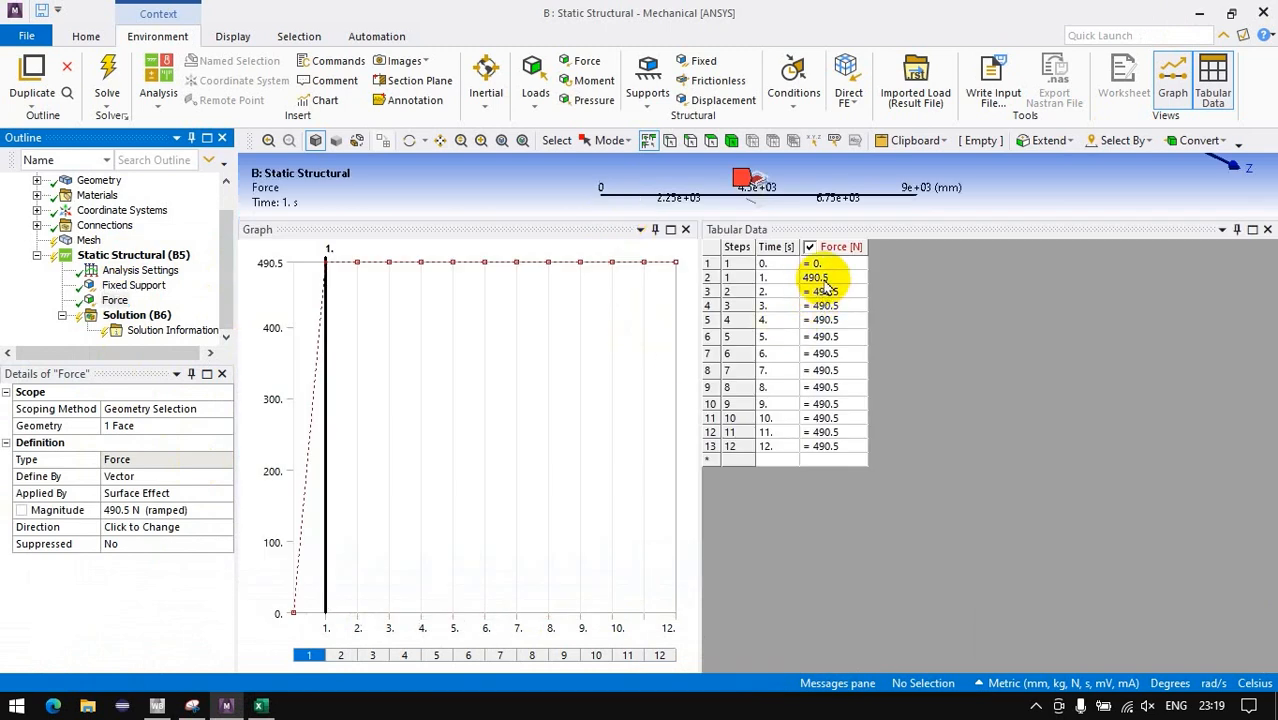
click(824, 281)
key(Delete)
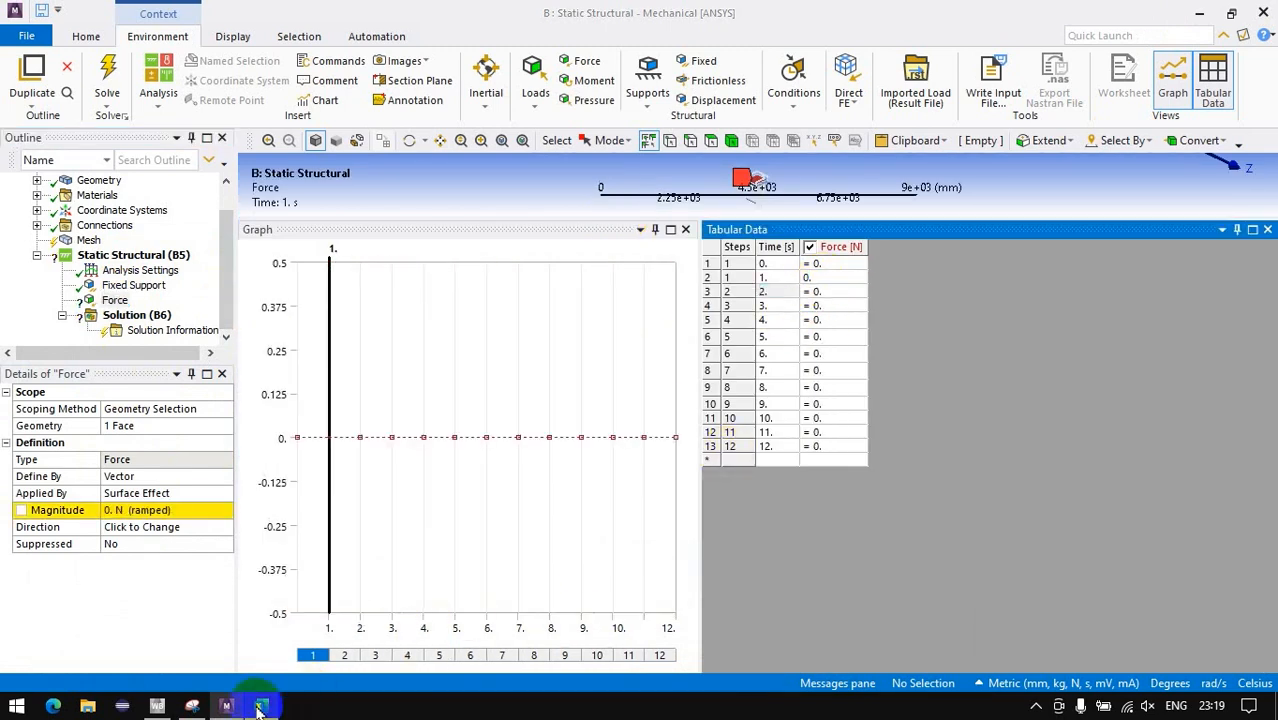
Copy the computed forces from the Excel sheet and paste them into the Force table in Mechanical, starting at 2 s.
click(260, 705)
drag(240, 237, 242, 418)
key(ctrl+c)
click(1172, 14)
click(835, 291)
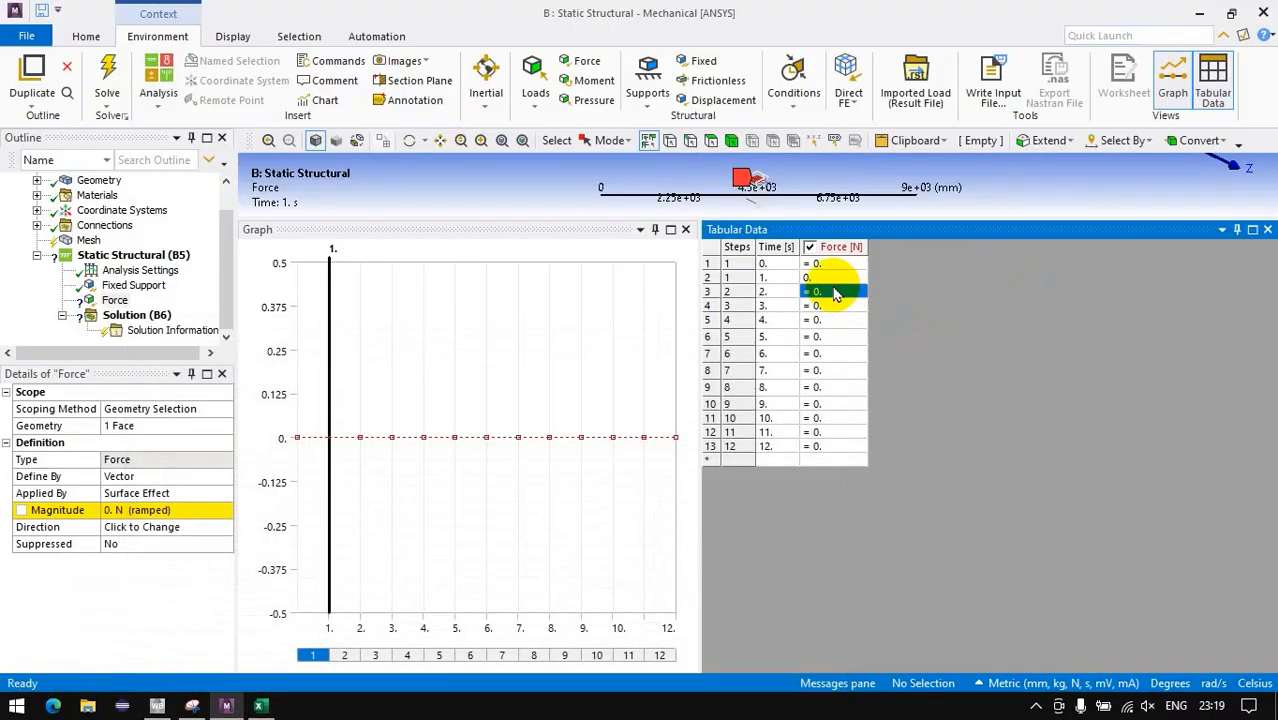
key(ctrl+v)
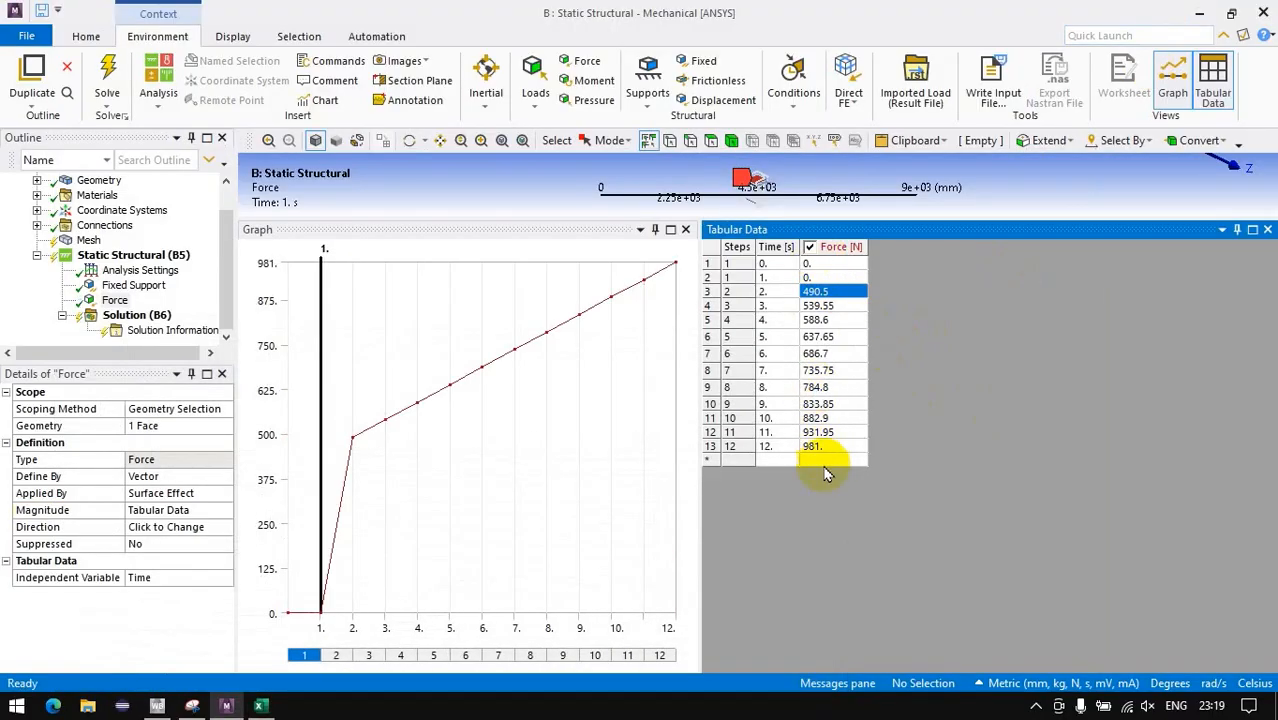
Shrink the graph and table area again and solve the static structural analysis.
click(145, 317)
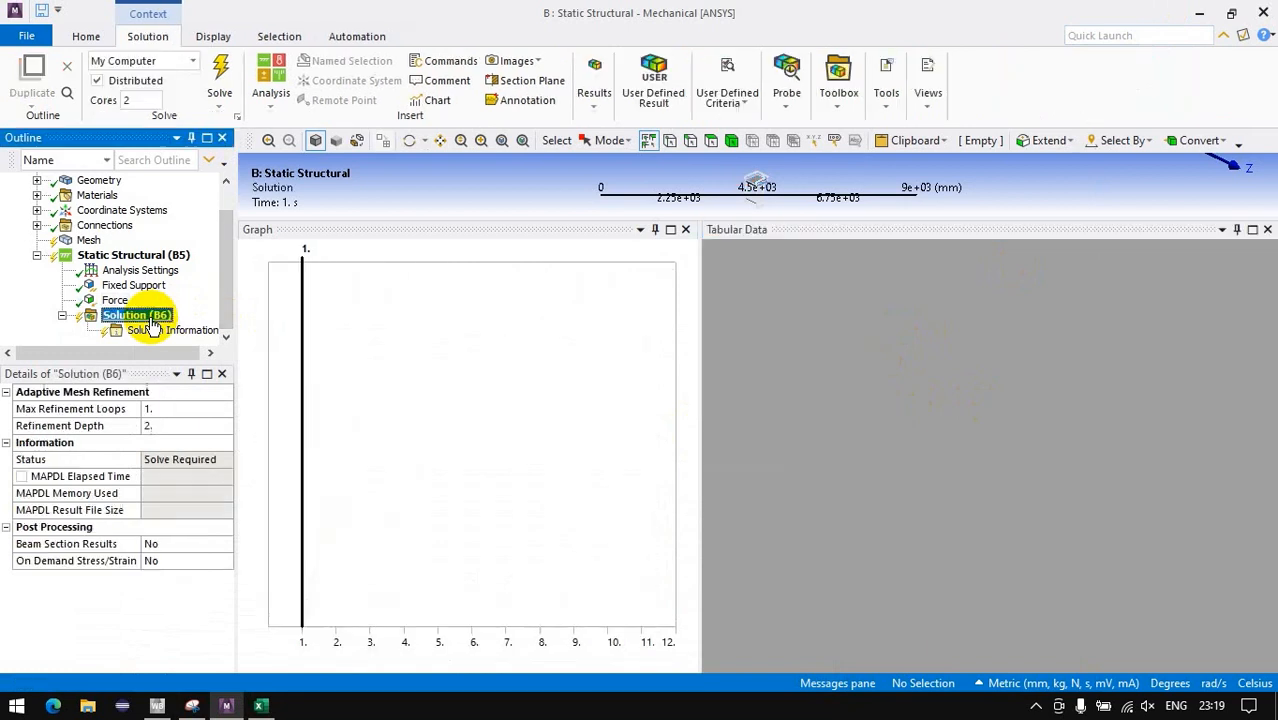
drag(676, 219, 712, 625)
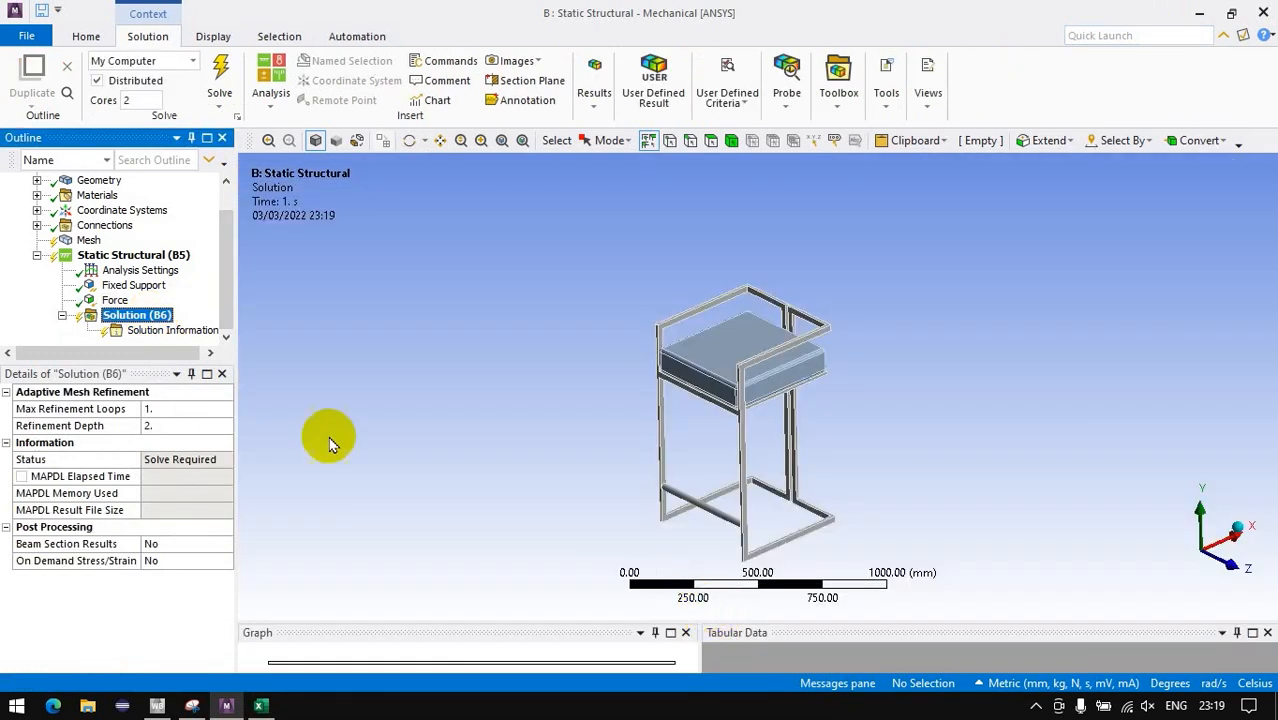
click(220, 72)
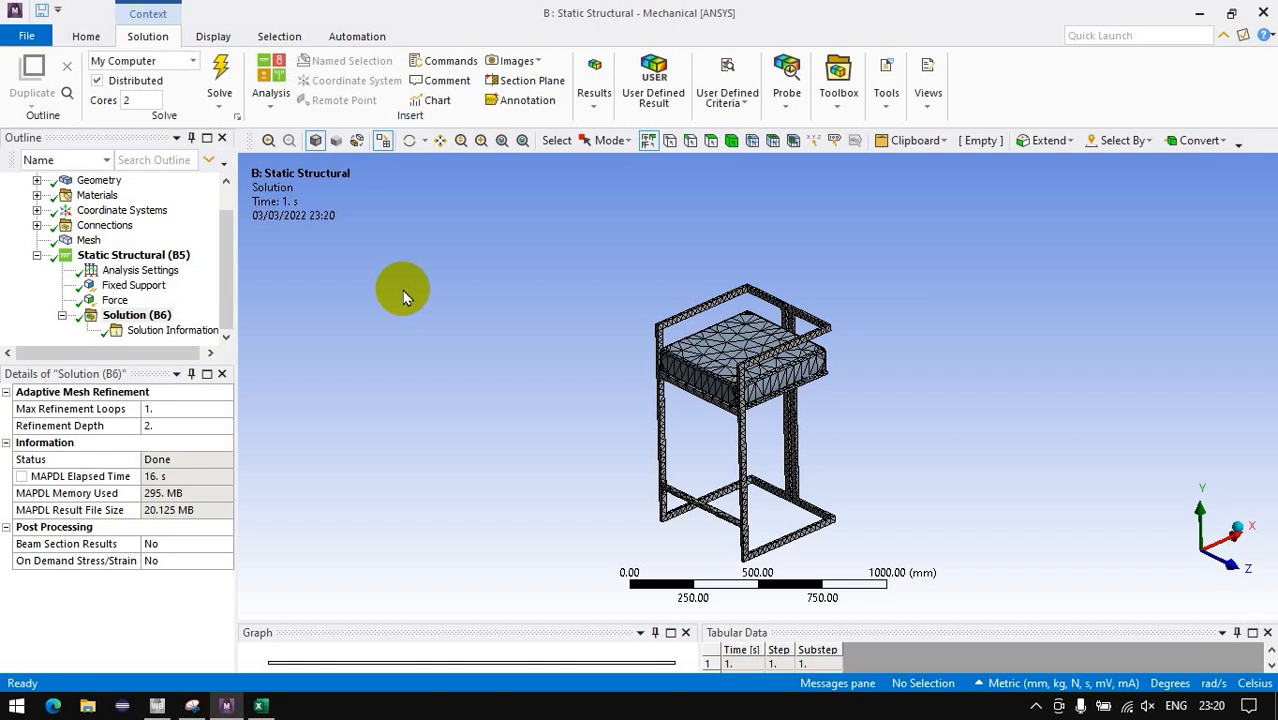
Add Total Deformation and Equivalent (von-Mises) Stress results to the solution.
right_click(145, 313)
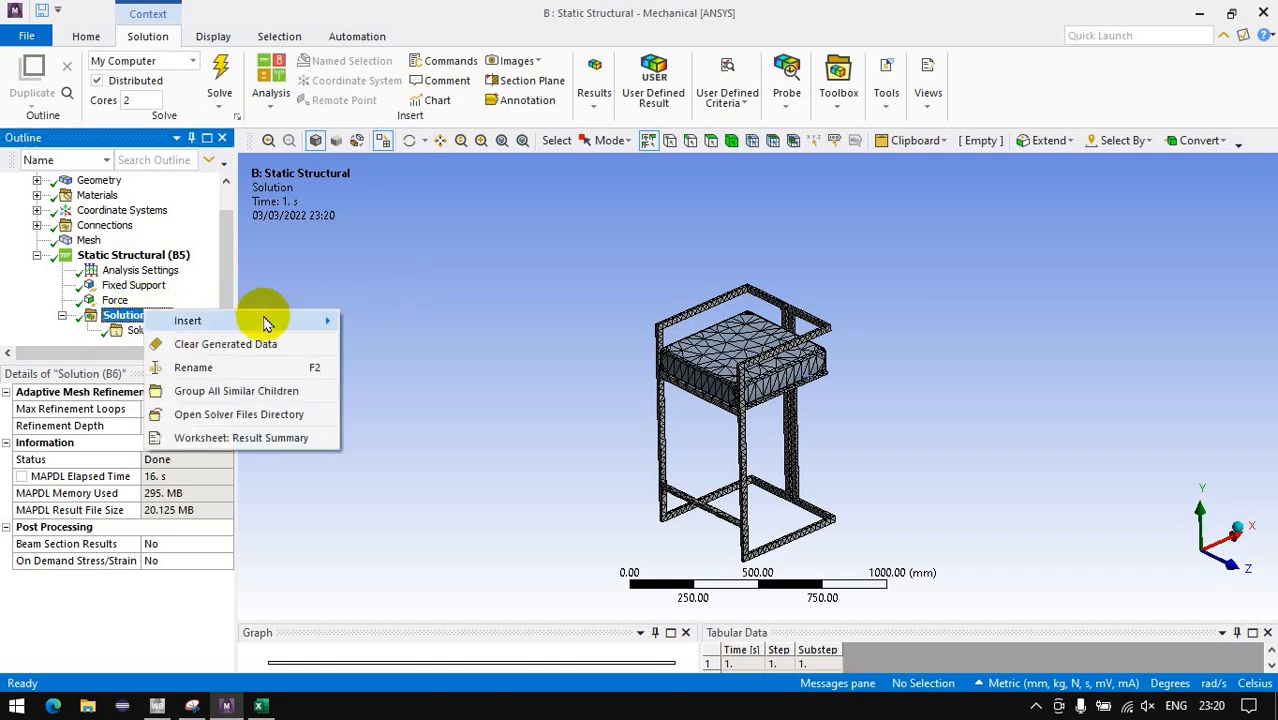
mouse_move(262, 320)
mouse_move(472, 327)
click(560, 324)
right_click(130, 300)
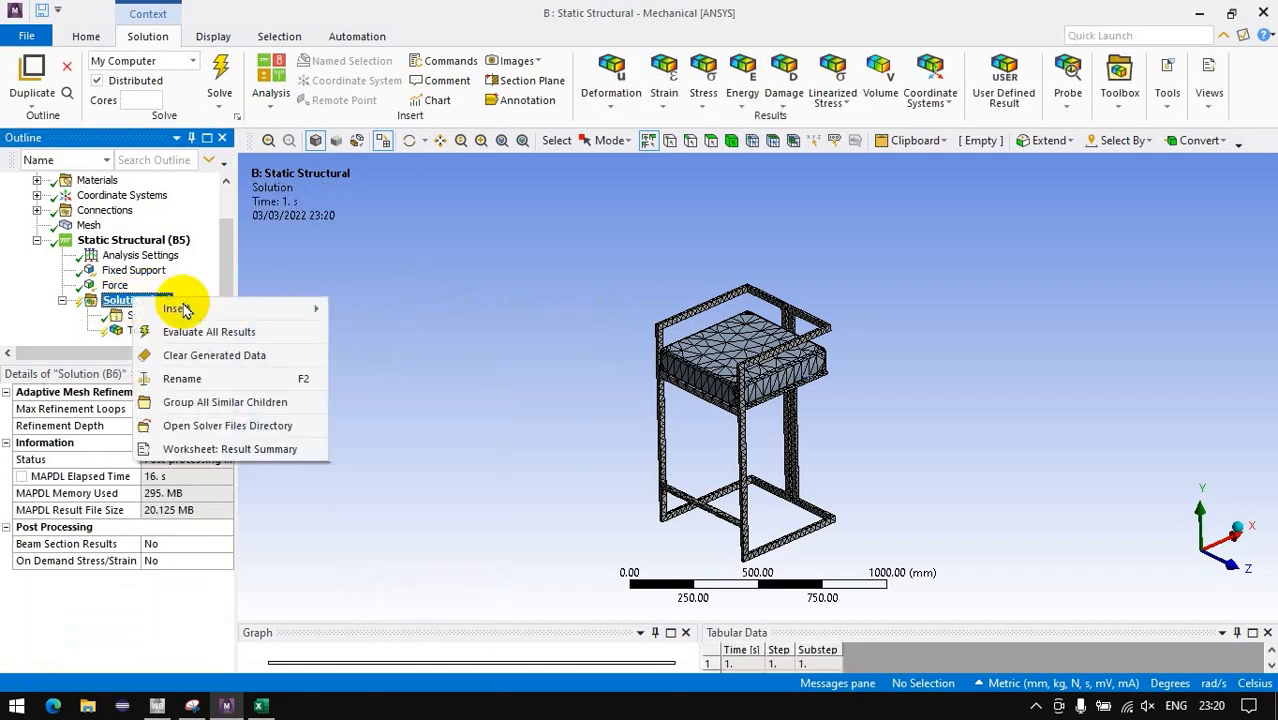
mouse_move(250, 308)
mouse_move(412, 310)
click(535, 351)
Add an Equivalent Elastic Strain result to the solution and evaluate all results.
right_click(140, 286)
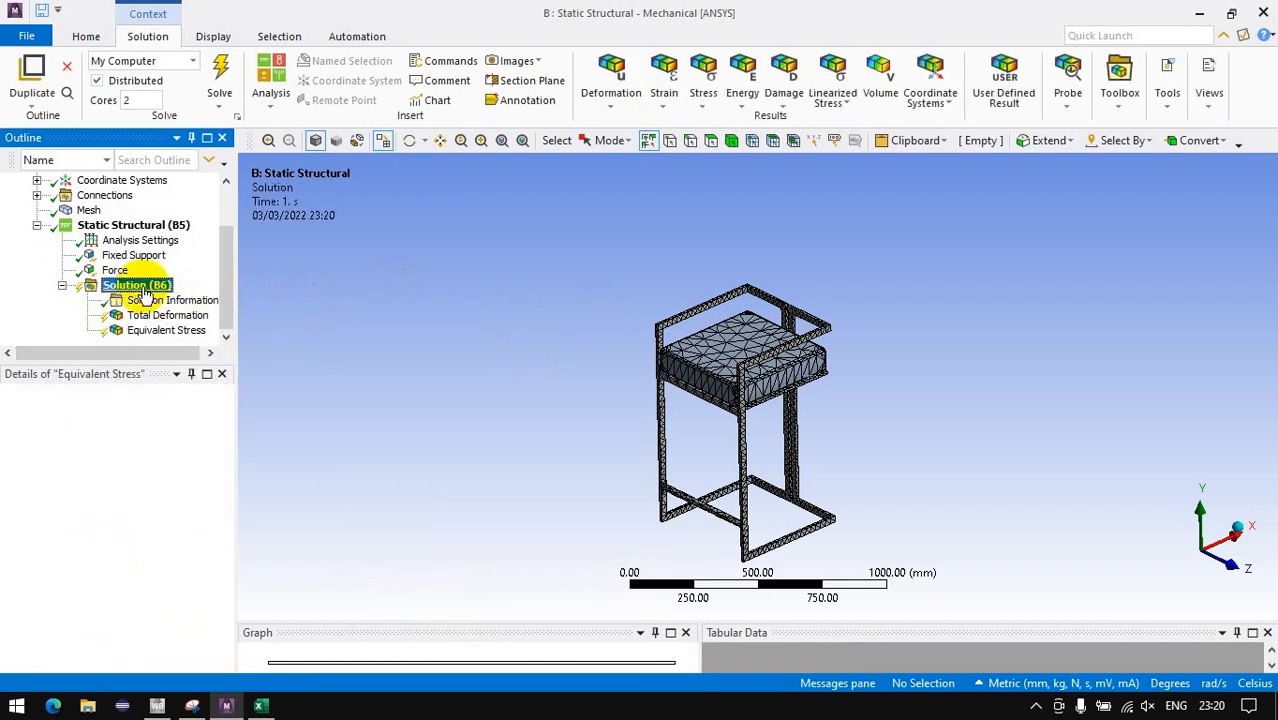
mouse_move(250, 299)
mouse_move(381, 322)
click(560, 323)
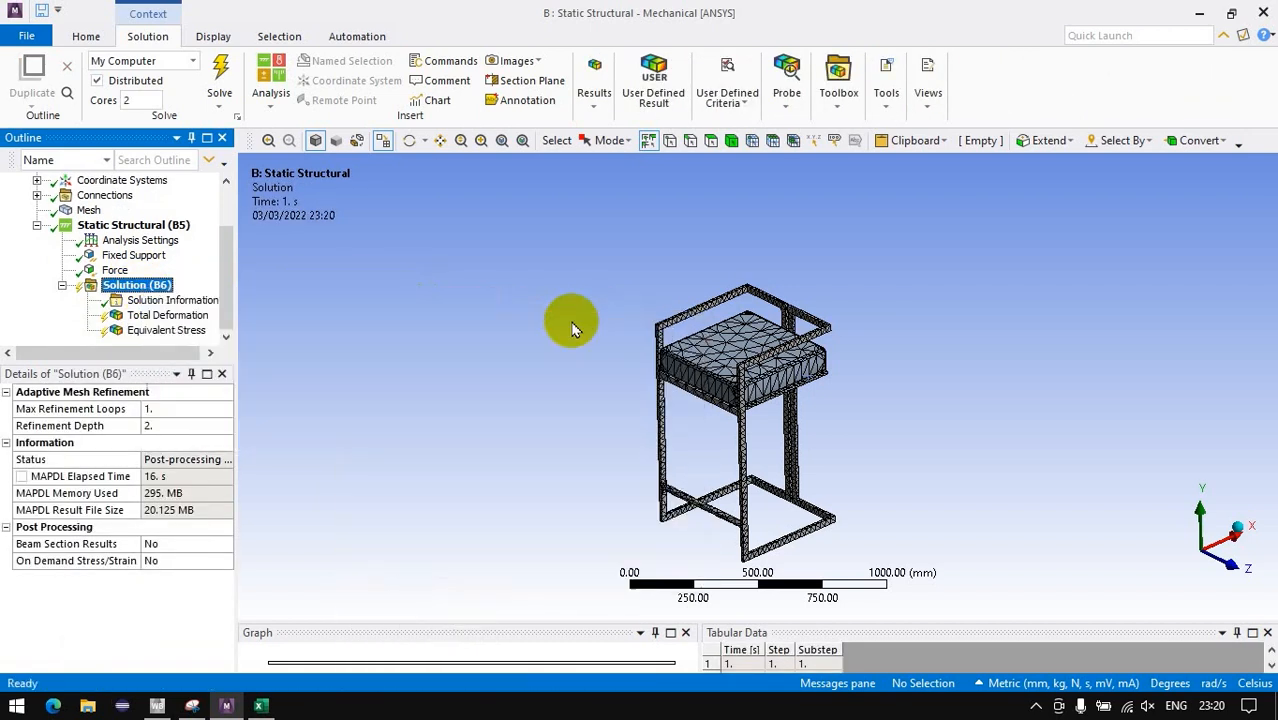
right_click(118, 278)
click(196, 306)
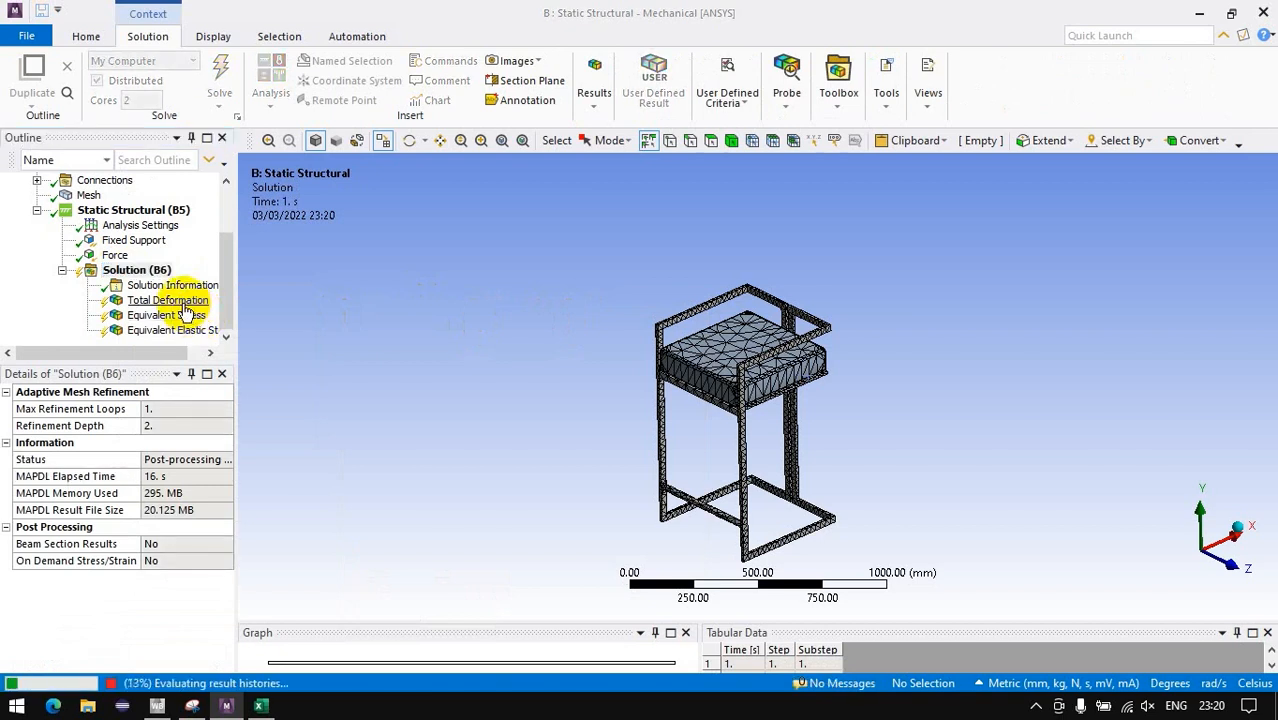
Examine the graph and tabular data over all steps for Total Deformation and Equivalent Stress.
click(180, 302)
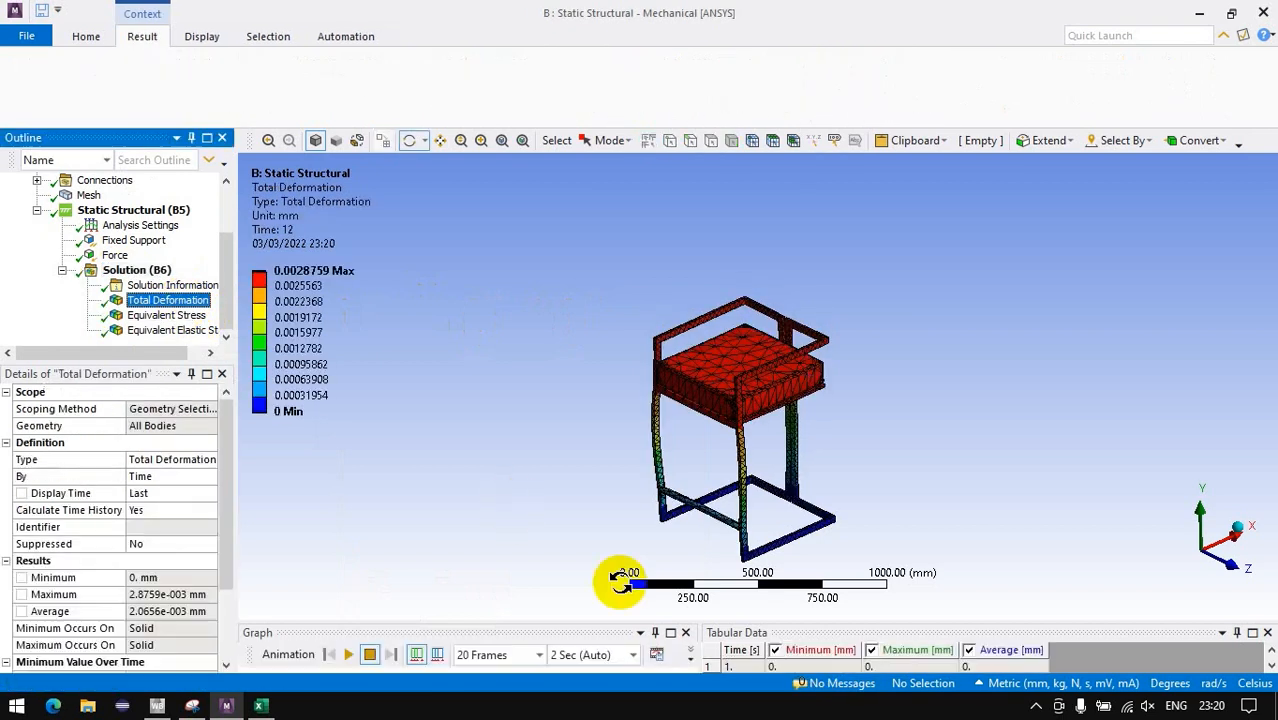
drag(681, 621, 670, 220)
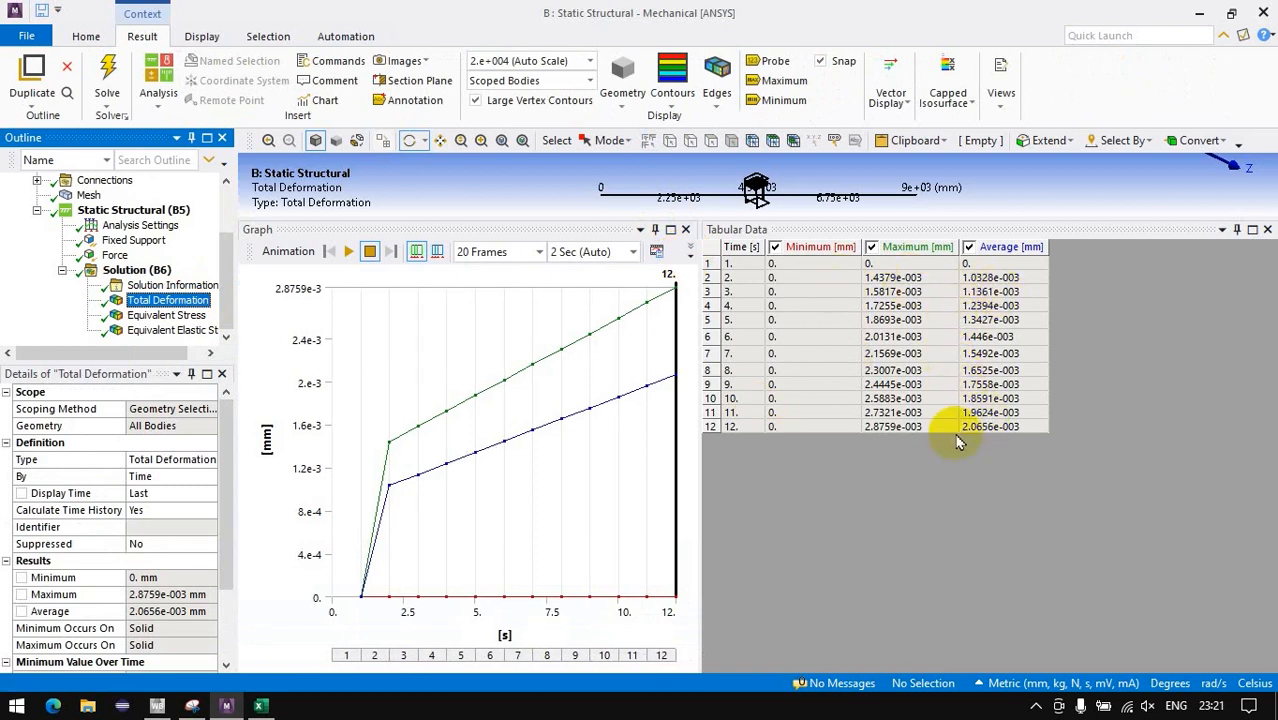
key(Down)
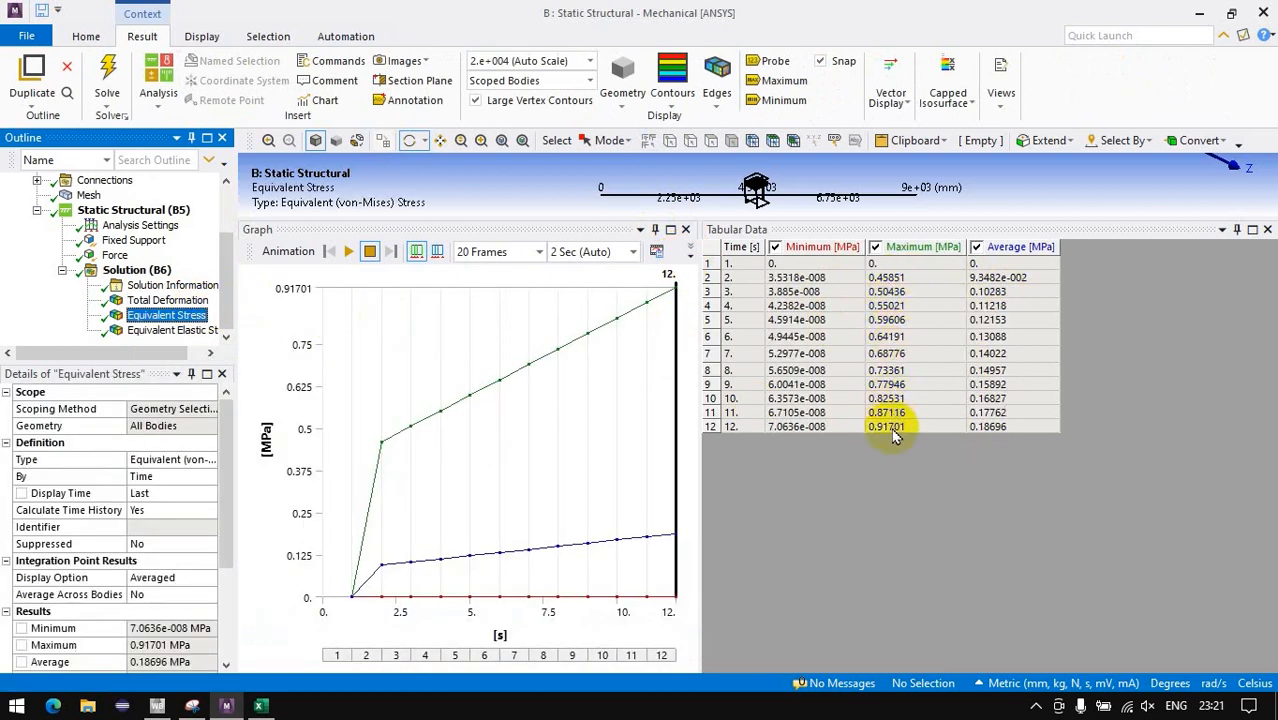
drag(852, 215, 930, 608)
Add an Equivalent (von-Mises) Stress result scoped to one long vertical edge of a stool leg.
click(138, 272)
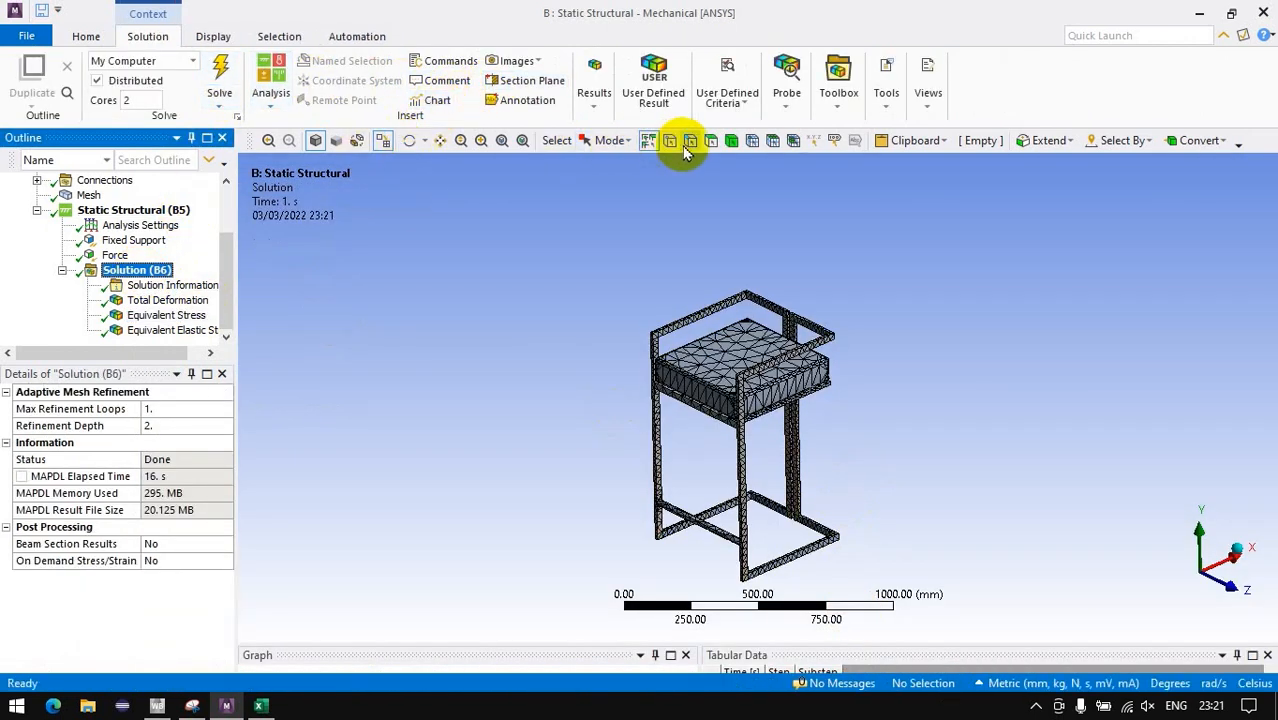
click(675, 465)
middle_drag(675, 465, 775, 372)
click(797, 527)
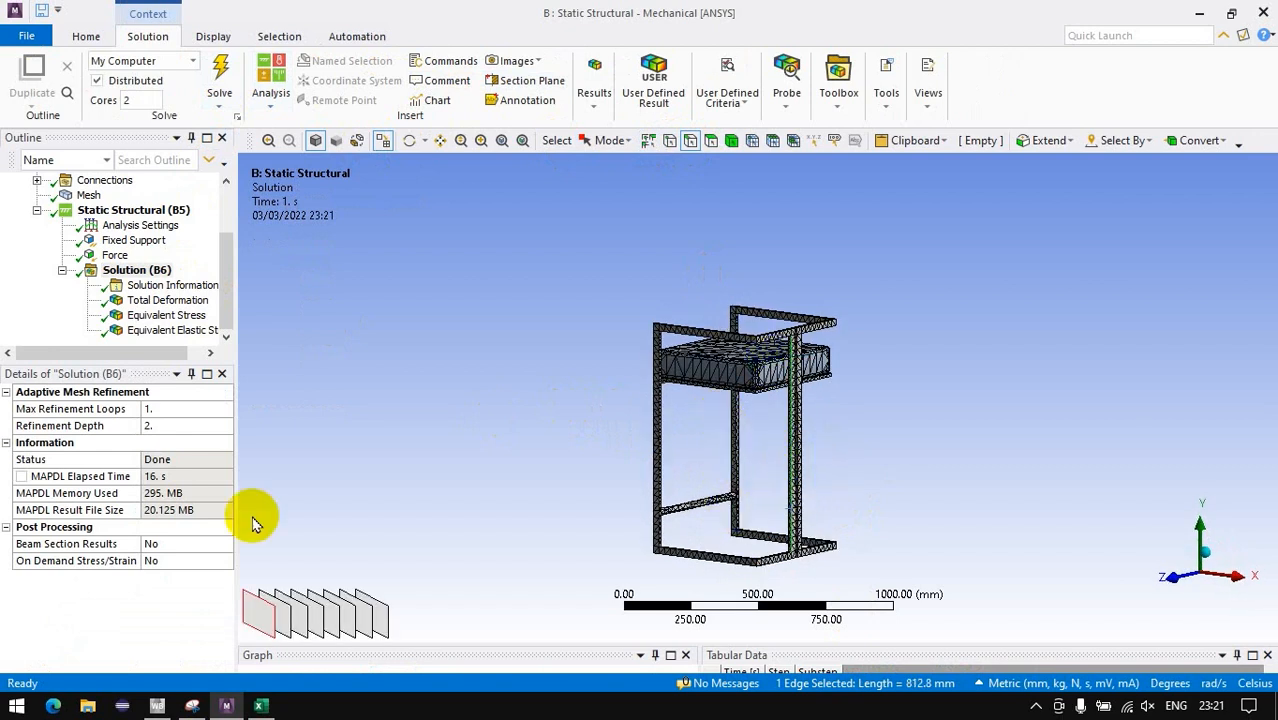
right_click(122, 272)
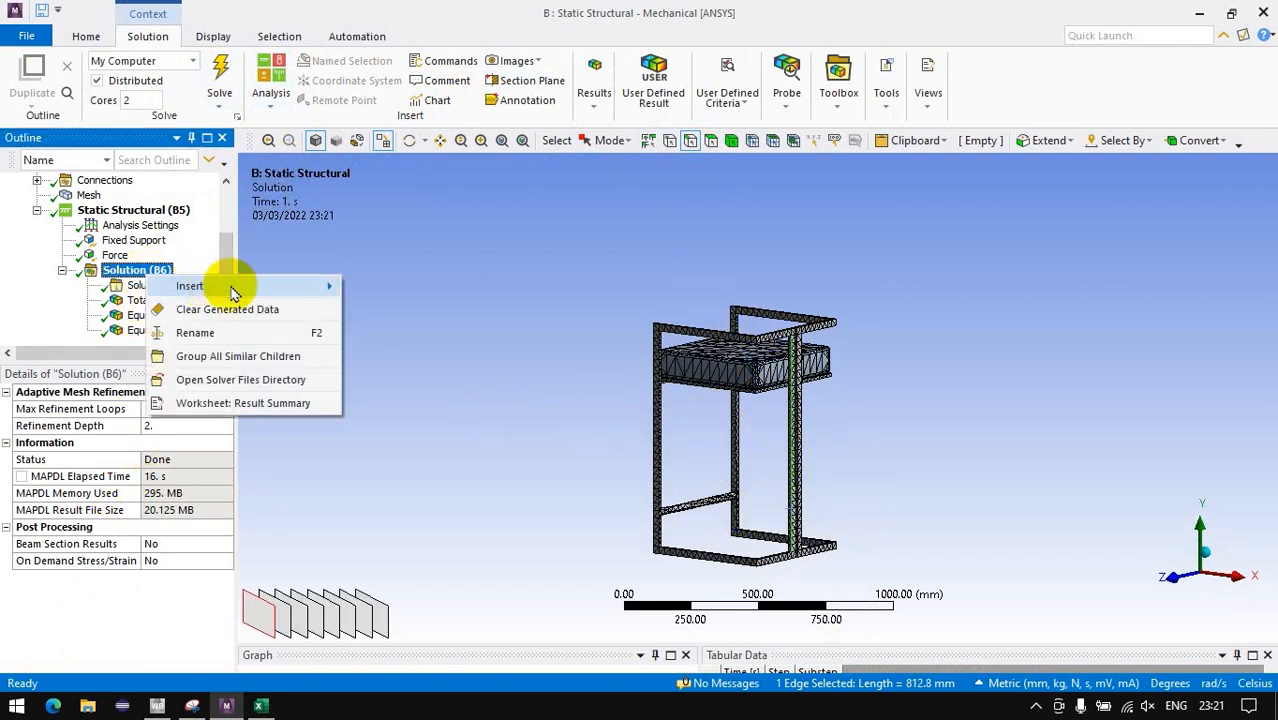
mouse_move(228, 286)
mouse_move(398, 330)
click(540, 330)
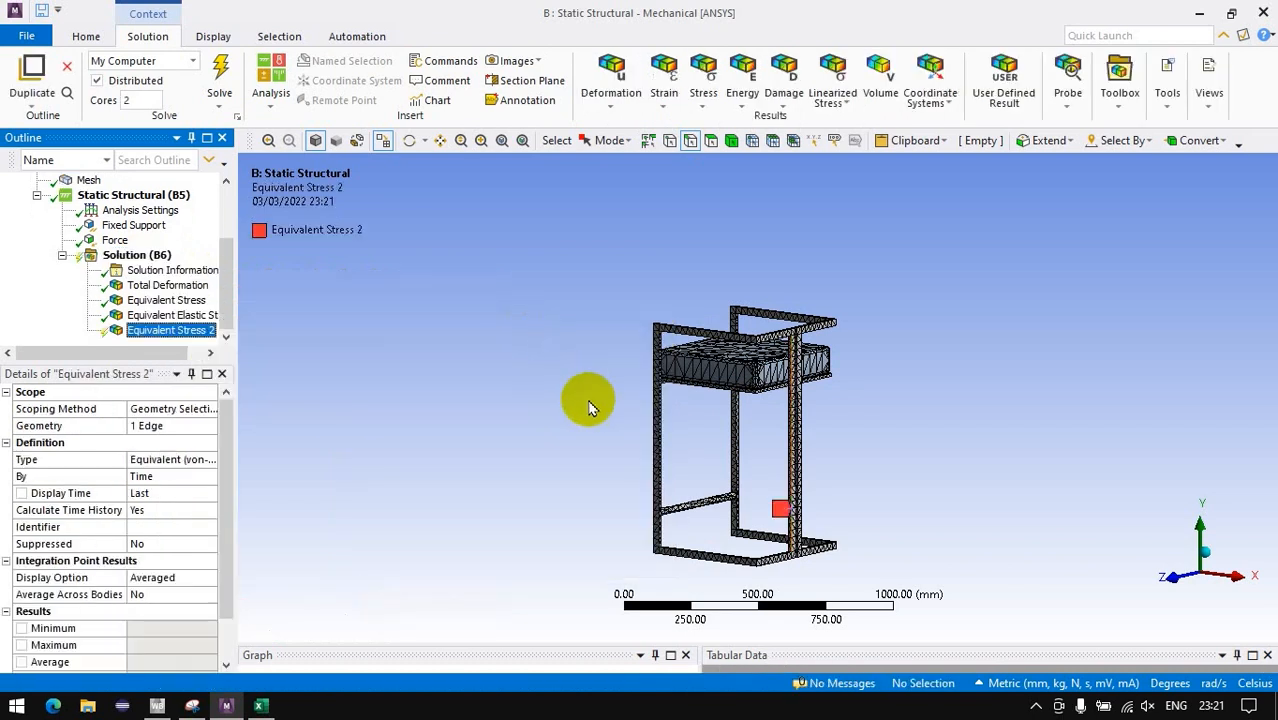
Turn off the mesh wireframe in the result plots.
click(170, 285)
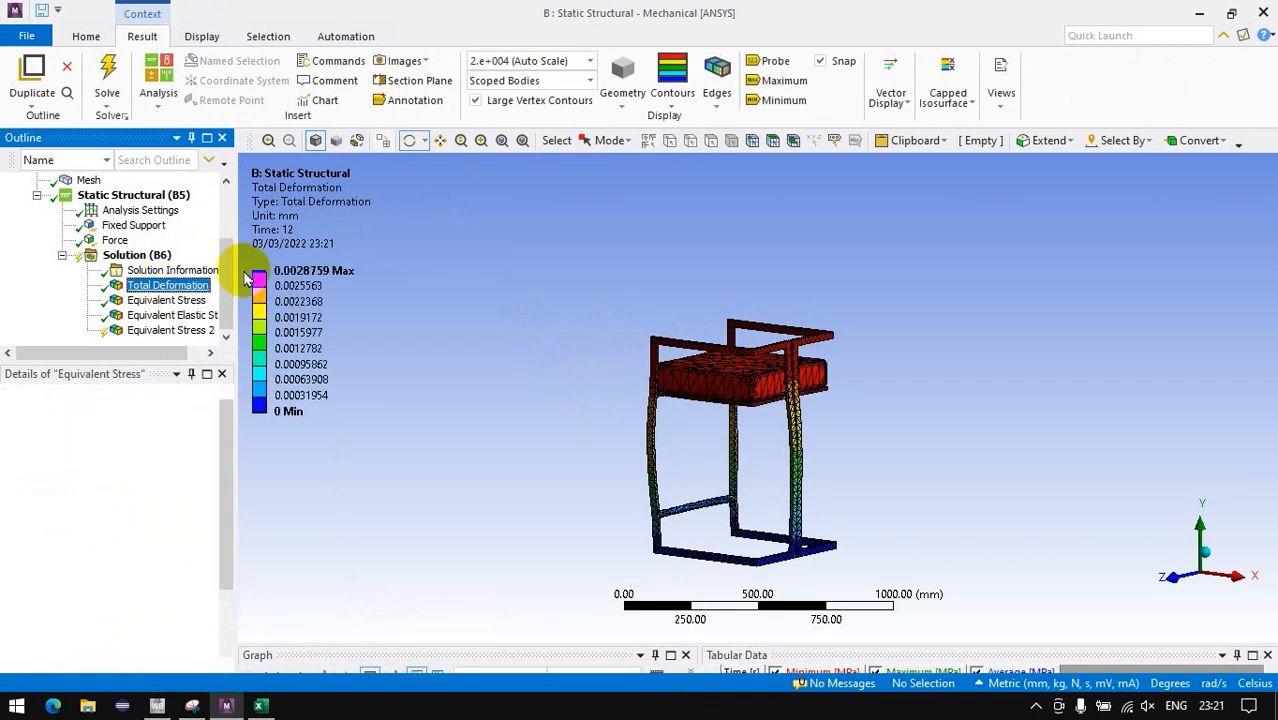
click(718, 75)
click(762, 121)
ctrl+middle_drag(653, 265, 668, 229)
Evaluate the equivalent stress result scoped to the leg edge.
click(170, 330)
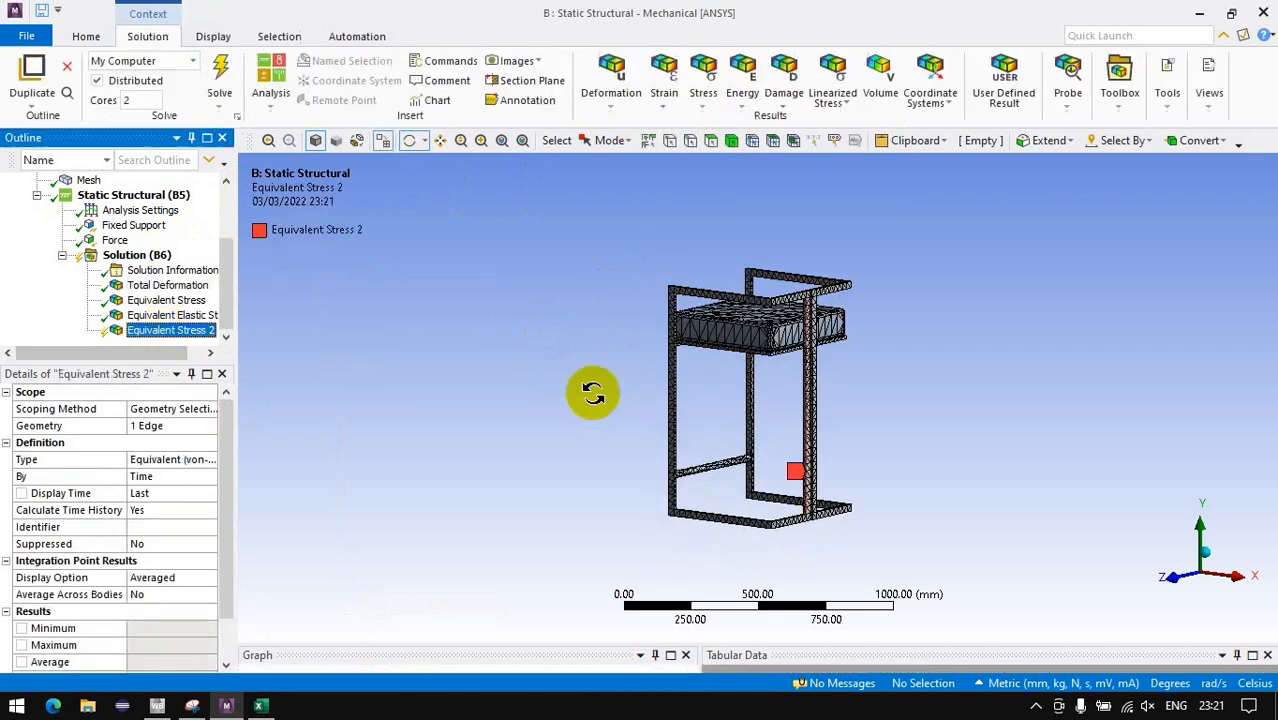
right_click(177, 334)
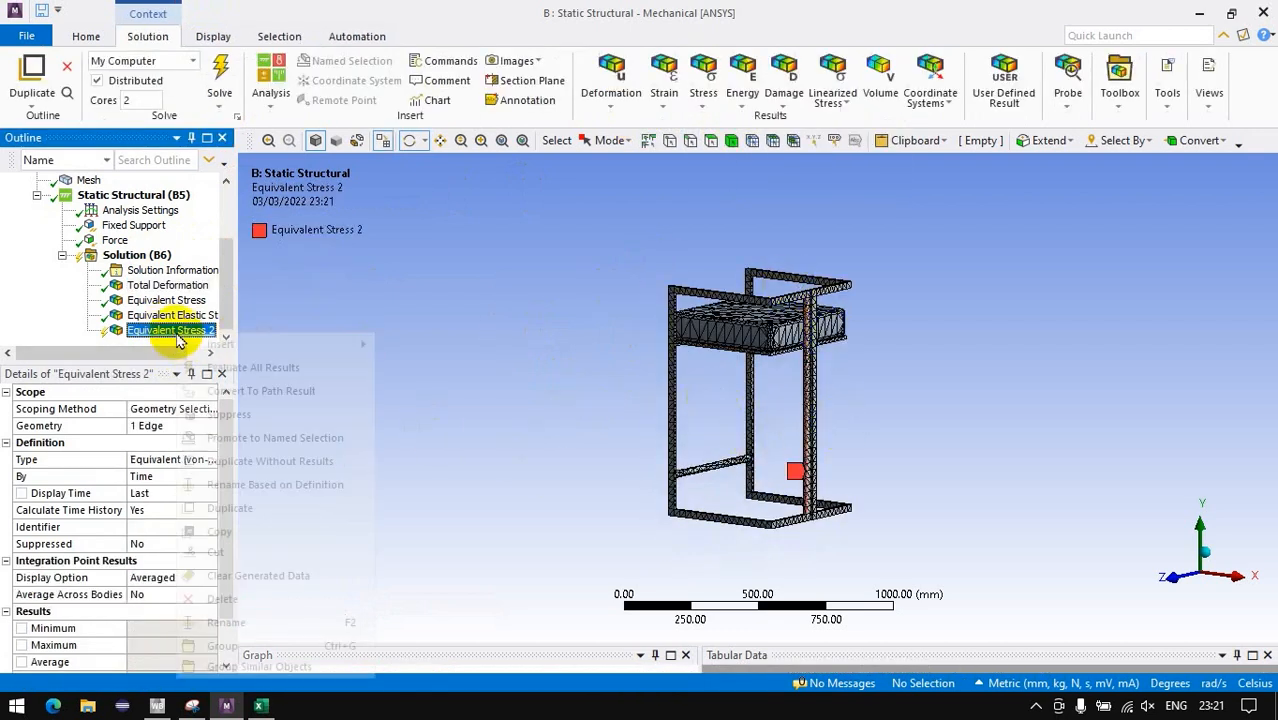
click(255, 369)
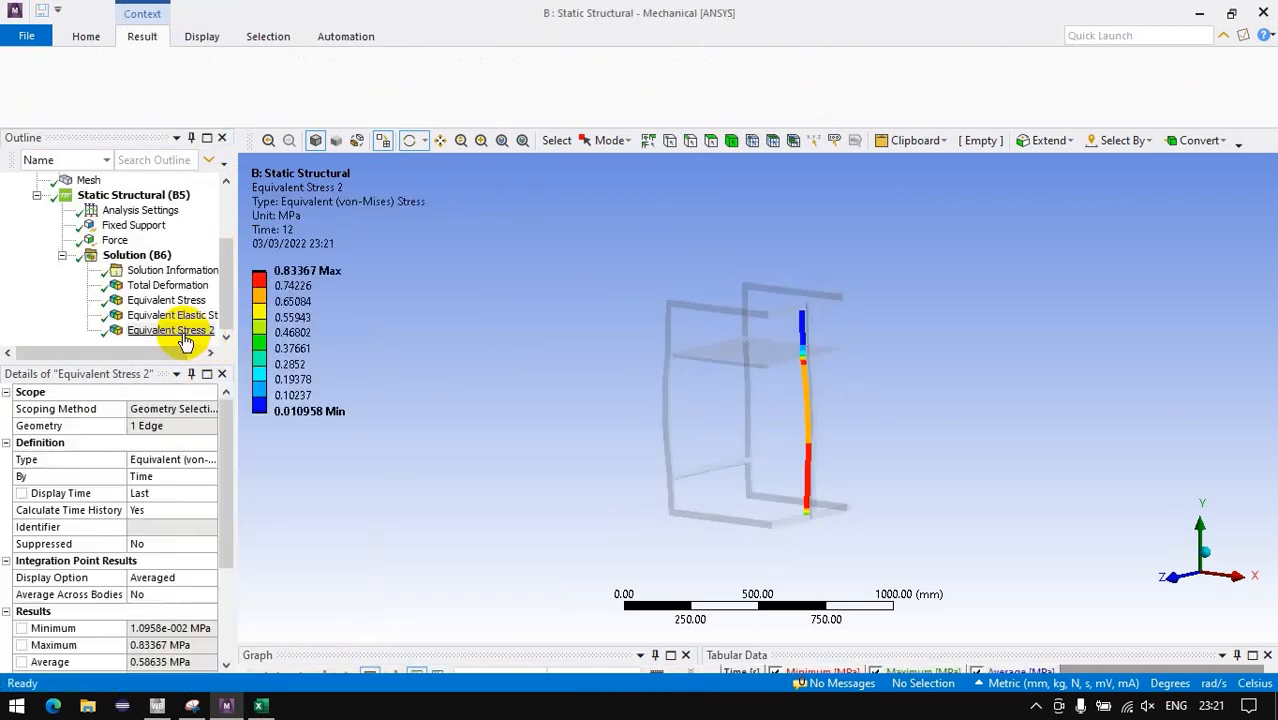
Create results at all sets from the edge's equivalent stress result and expand the new group.
right_click(185, 341)
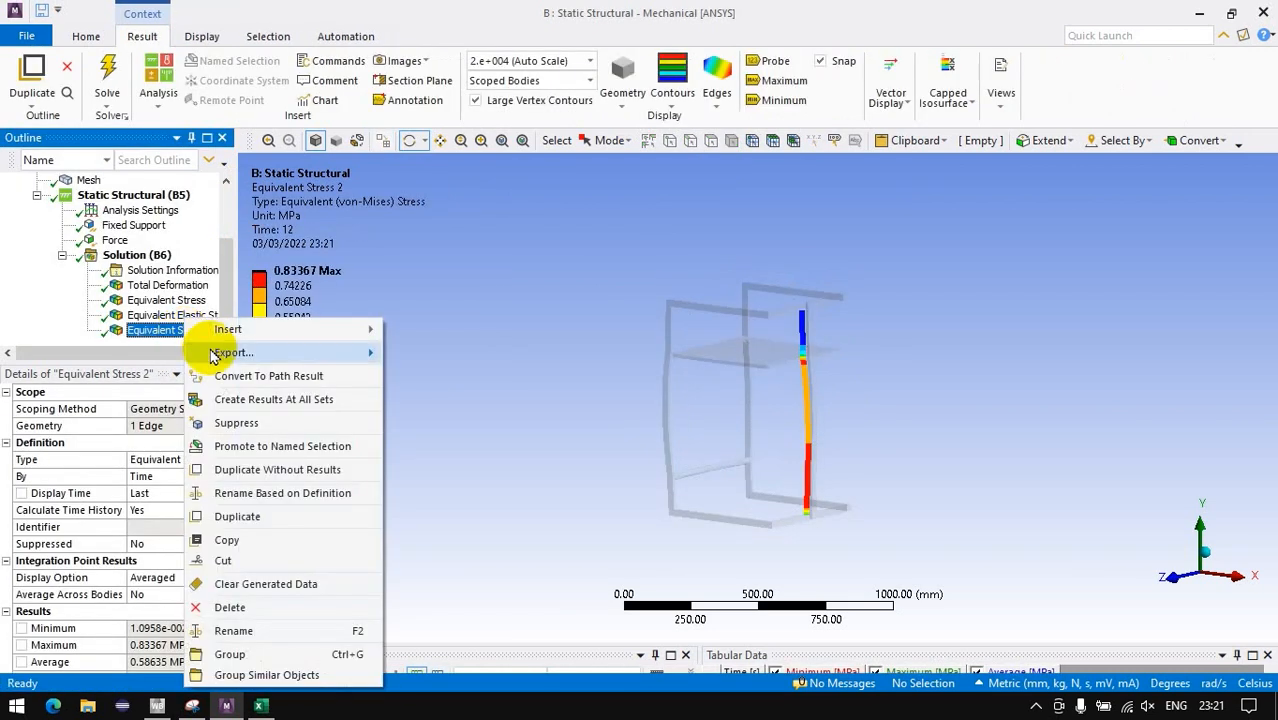
click(241, 400)
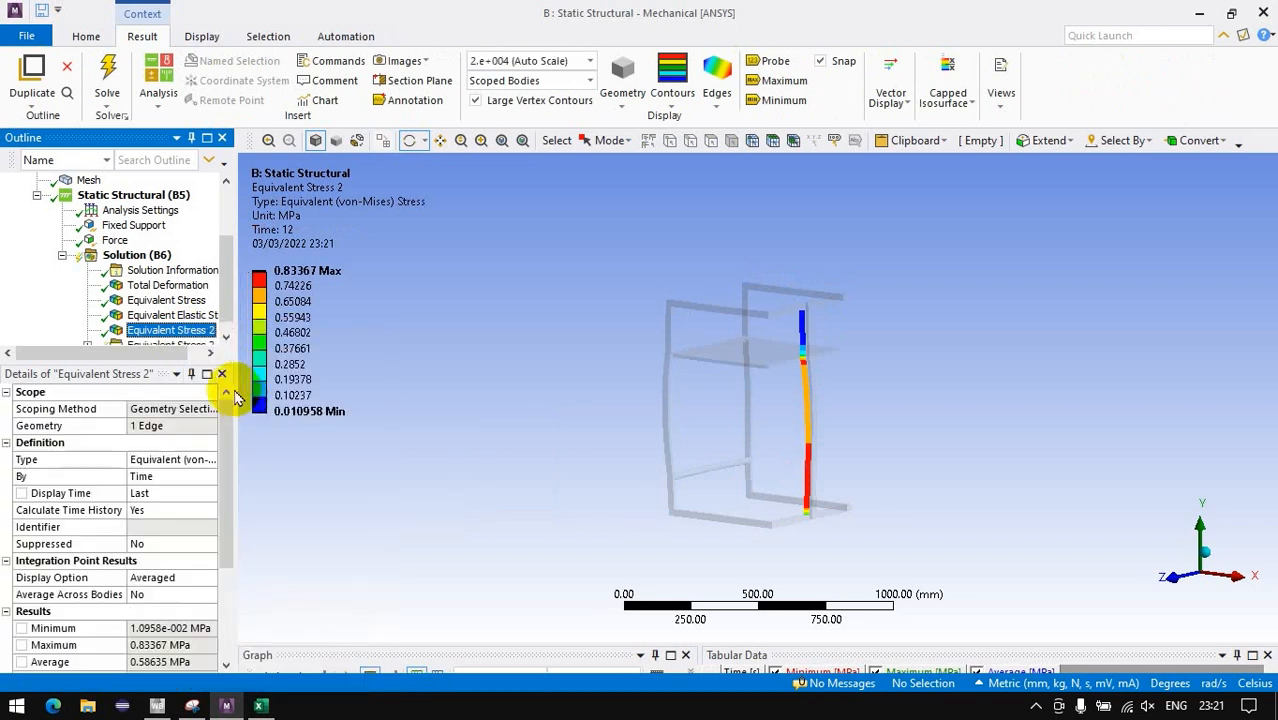
click(87, 330)
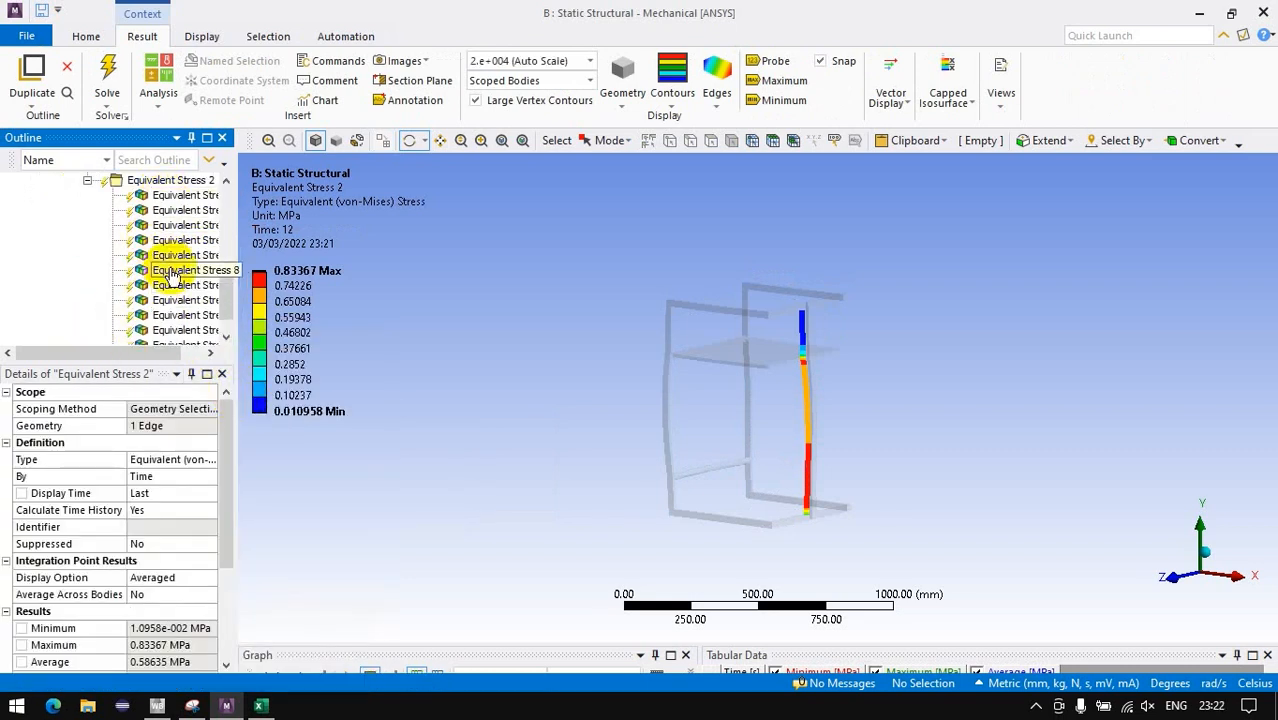
Collapse the ribbon and enlarge the Outline until the whole group of edge stress results fits.
drag(235, 314, 382, 316)
scroll(243, 289, up, 3)
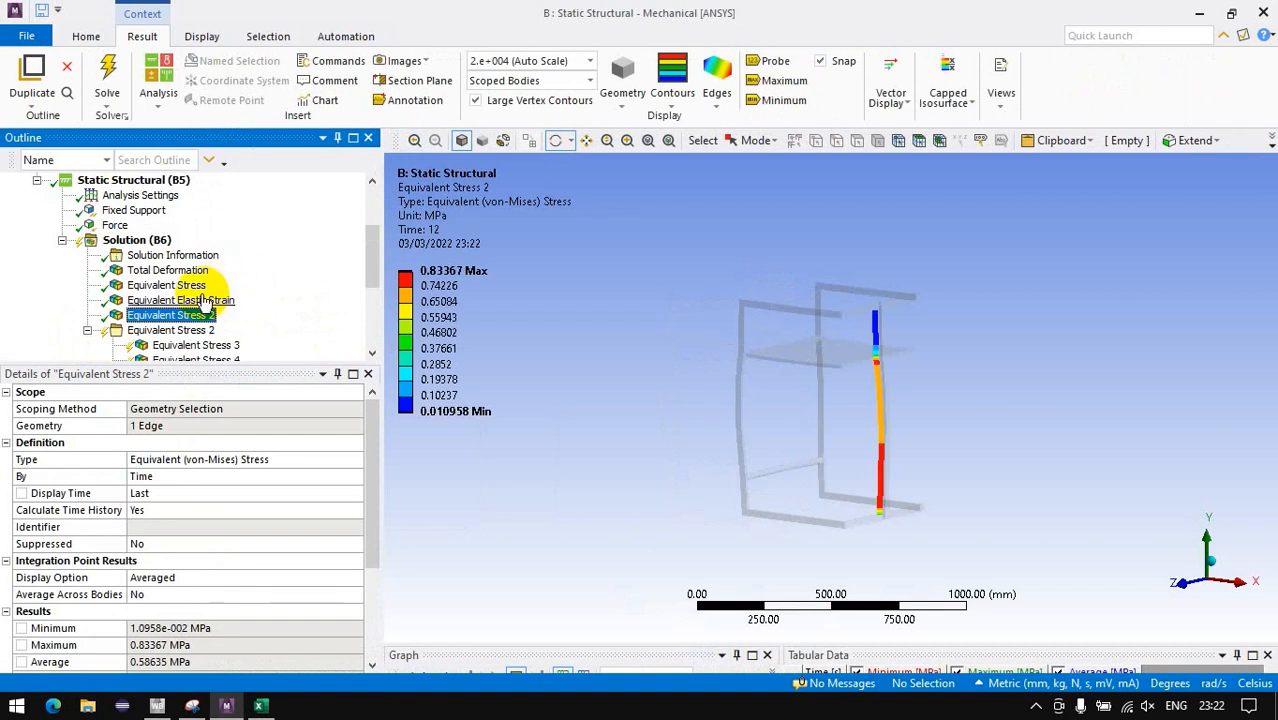
click(1223, 35)
scroll(225, 205, up, 1)
scroll(216, 280, down, 2)
drag(214, 320, 214, 481)
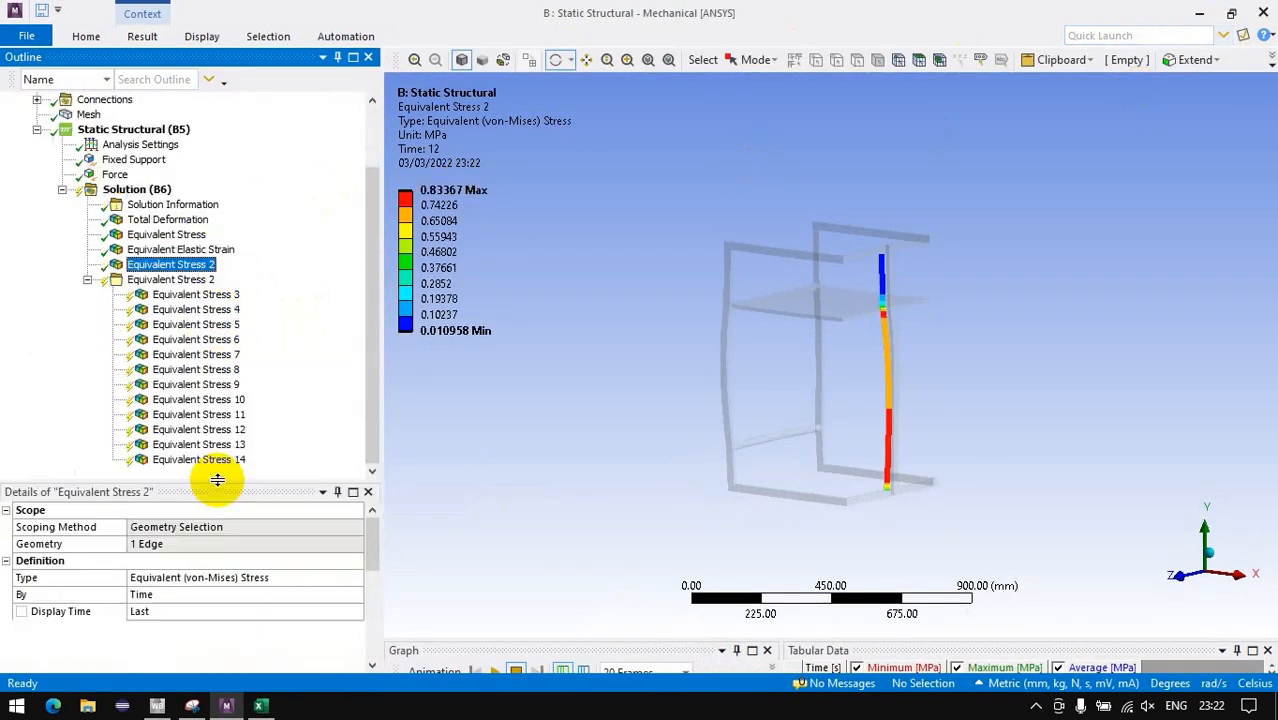
click(190, 295)
click(195, 310)
click(197, 340)
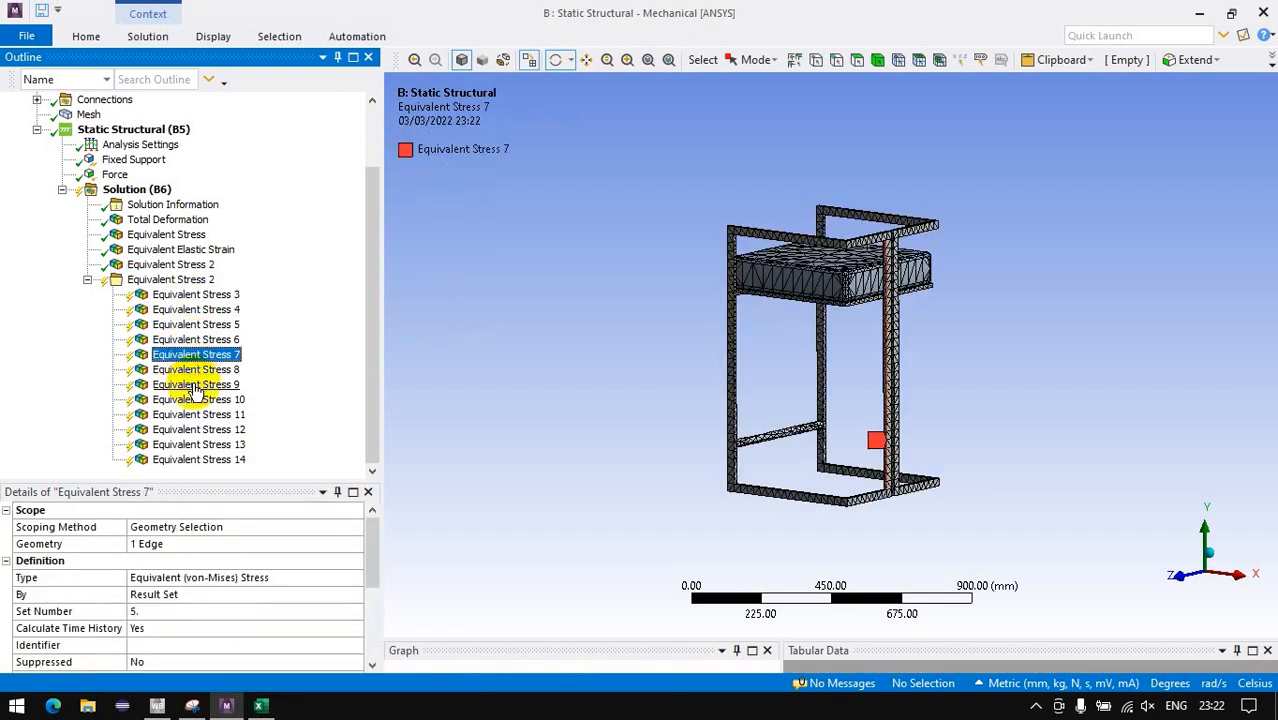
click(197, 460)
shift+click(190, 295)
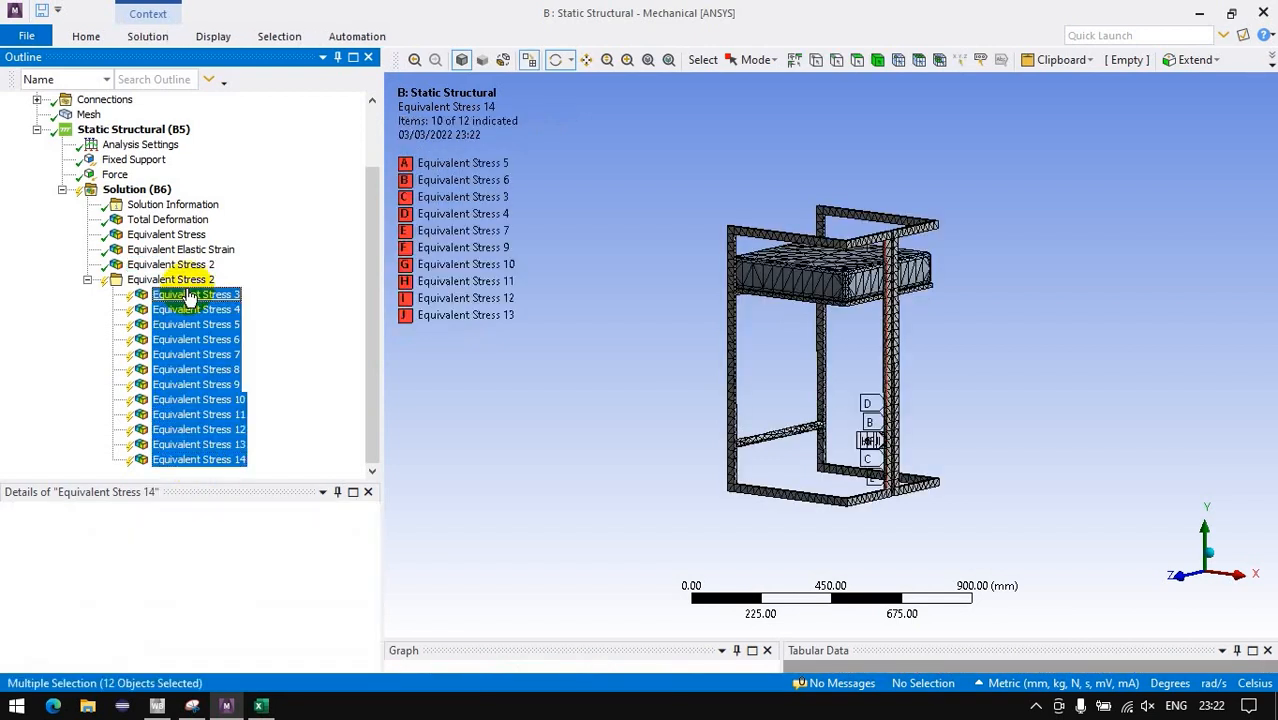
right_click(188, 294)
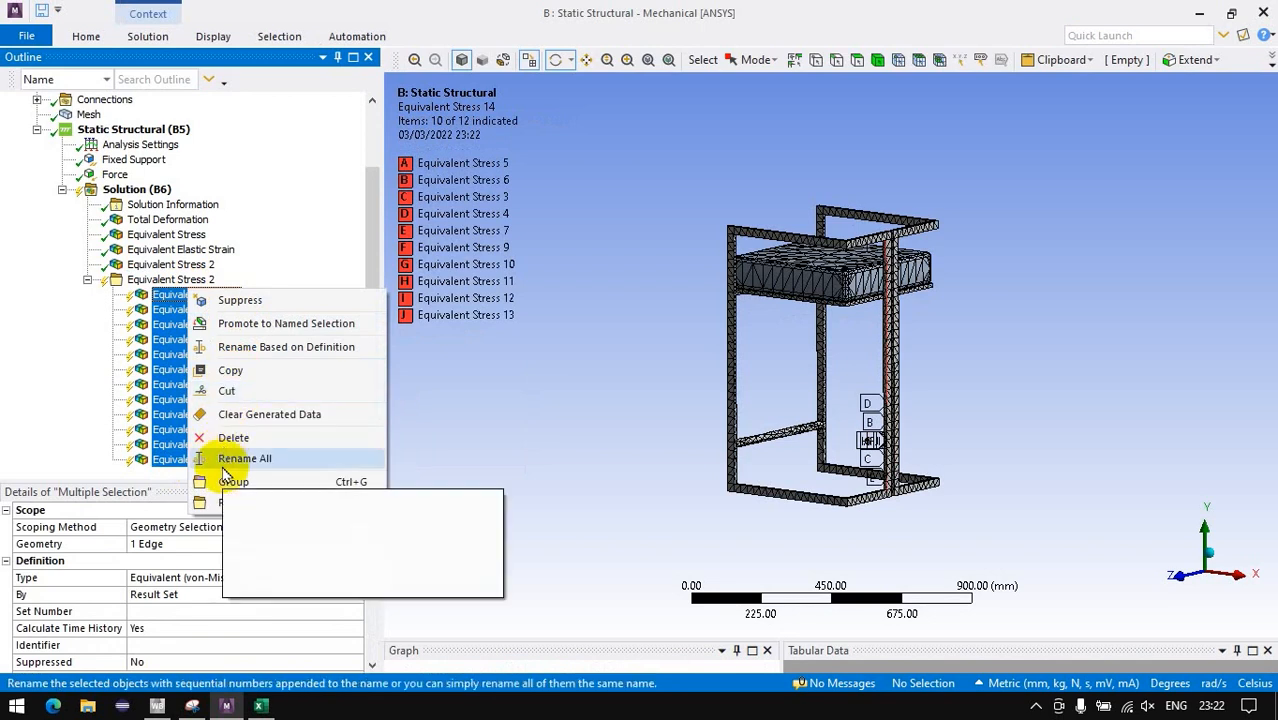
click(253, 272)
Evaluate all results in the group of leg-edge equivalent stress results.
right_click(185, 281)
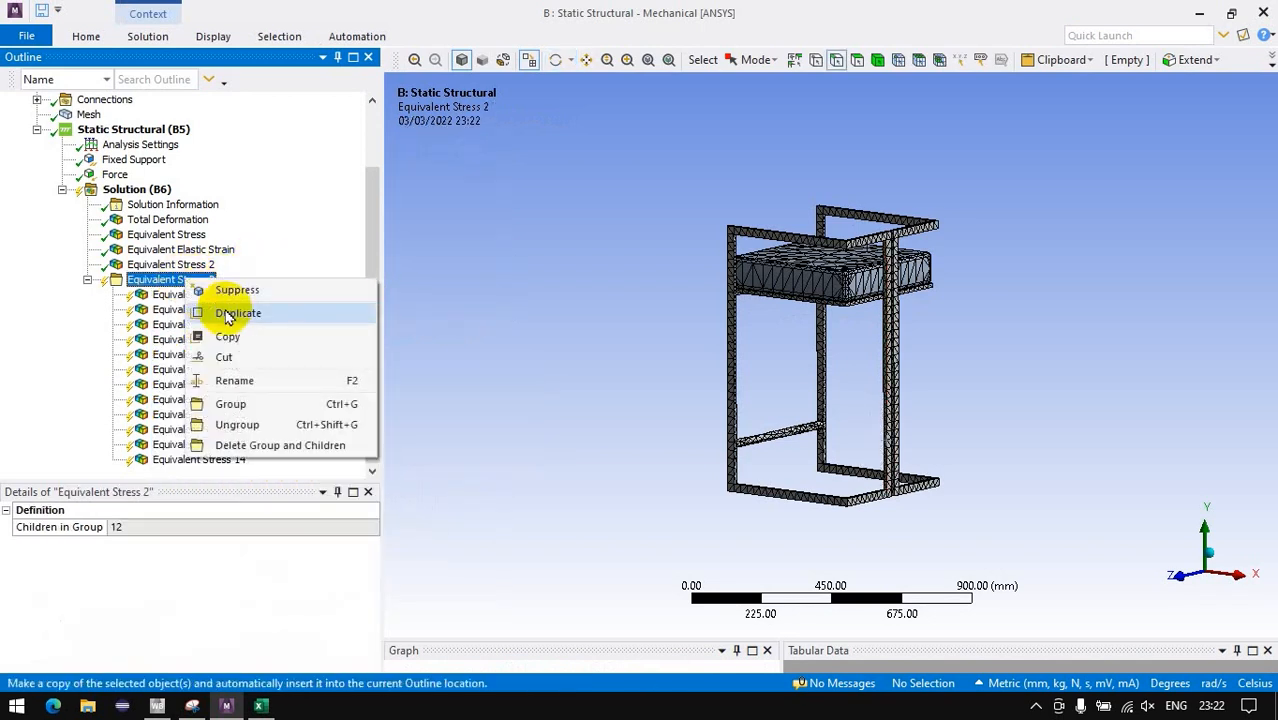
click(74, 371)
click(140, 37)
click(257, 74)
Examine the leg-edge stress plot of every result set in turn, from Equivalent Stress 3 to Equivalent Stress 14.
click(208, 298)
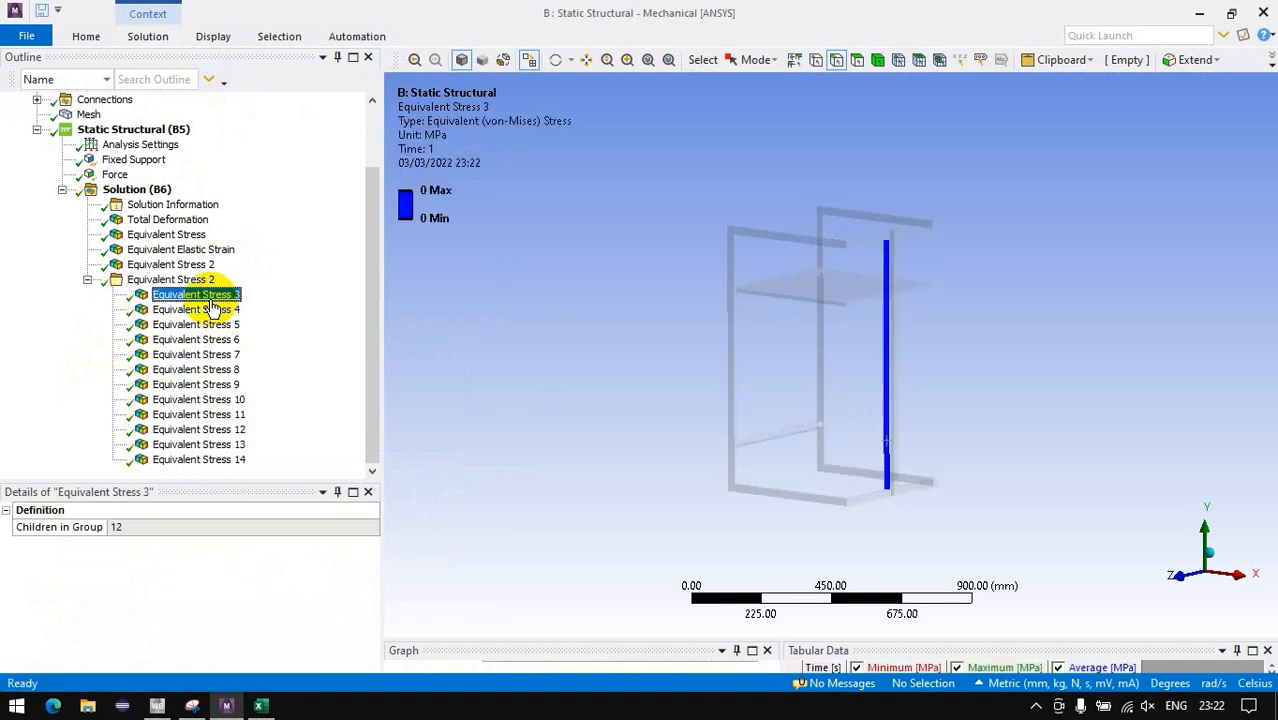
key(Down)
key(Down)
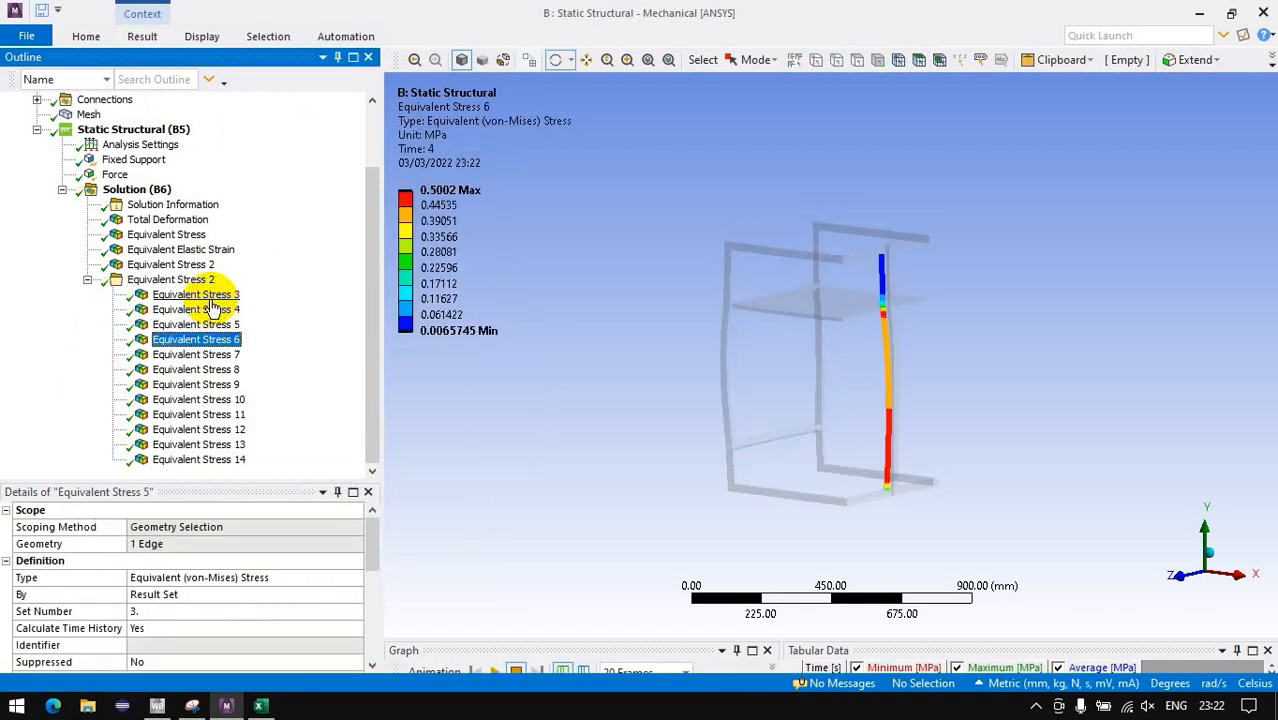
key(Down)
key(Down)
key(Down)
key(Down)
key(Down)
key(Down)
key(Down)
key(Down)
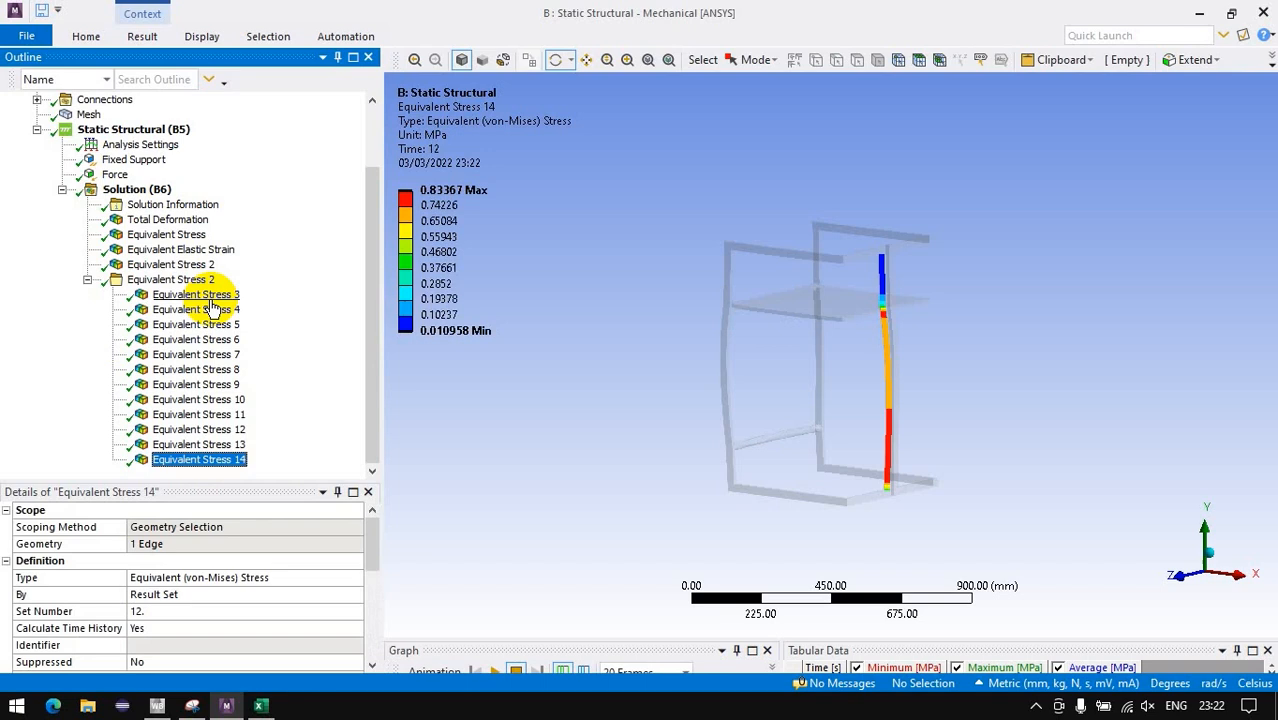
Convert Equivalent Stress 3, Equivalent Stress 4 and Equivalent Stress 5 to path results.
click(206, 296)
right_click(208, 300)
click(305, 331)
click(229, 326)
right_click(230, 326)
click(339, 354)
key(Down)
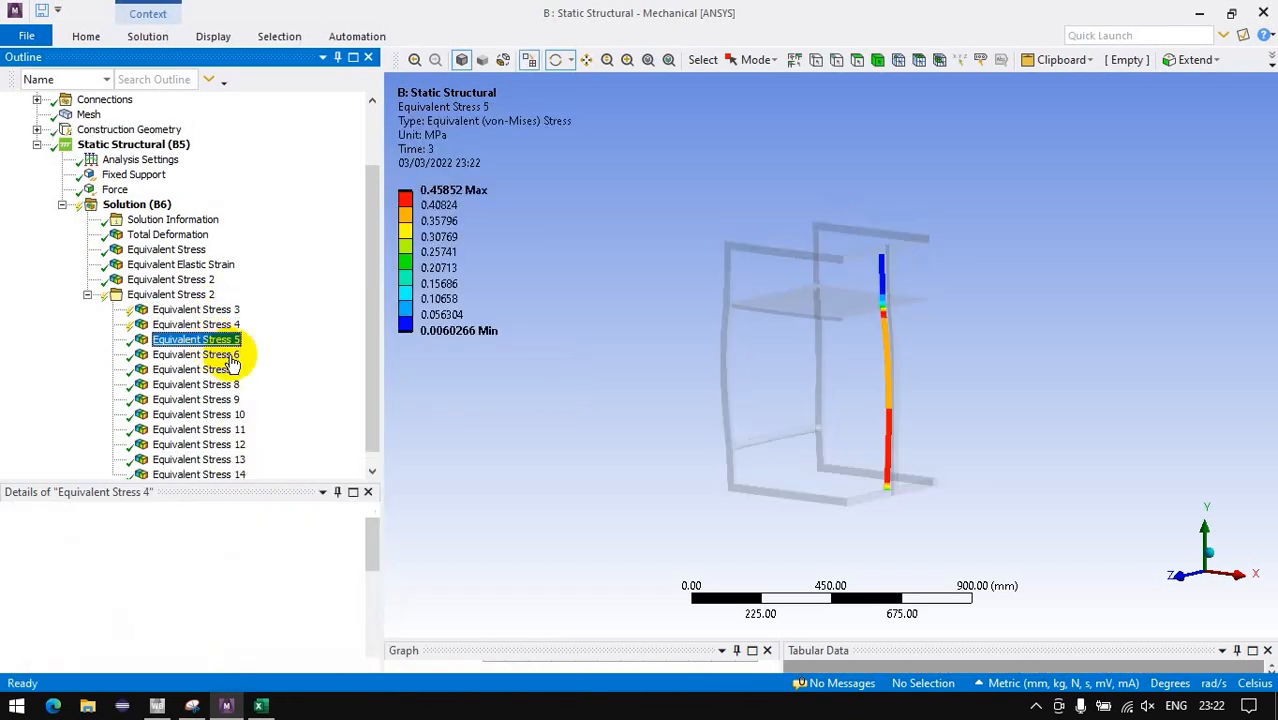
right_click(215, 342)
click(271, 84)
Convert Equivalent Stress 6, Equivalent Stress 7 and Equivalent Stress 8 to path results.
click(206, 357)
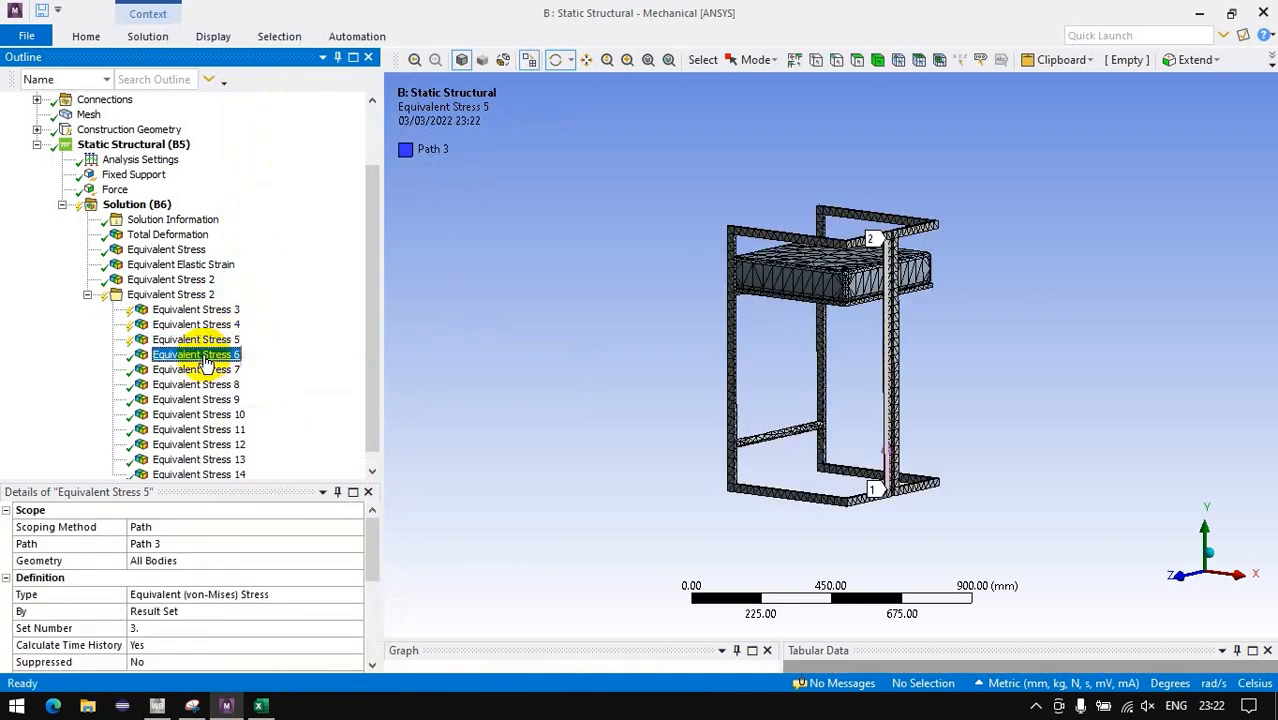
right_click(205, 360)
click(260, 97)
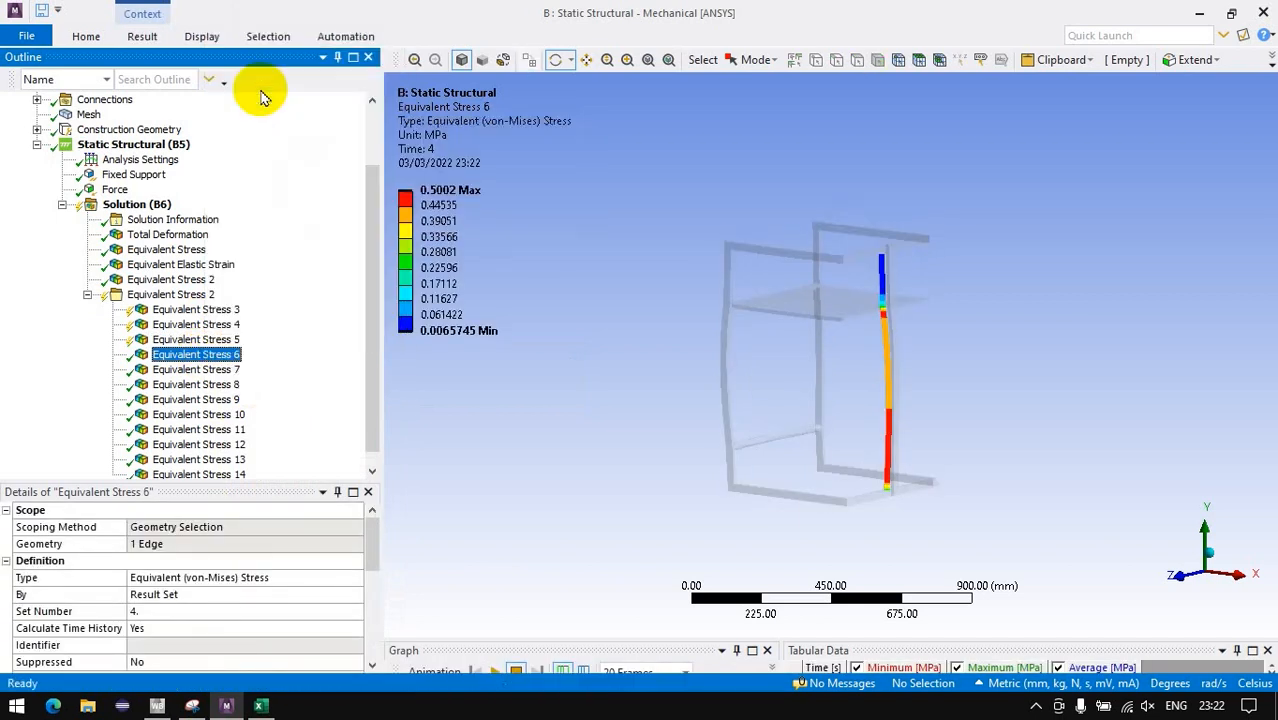
right_click(158, 356)
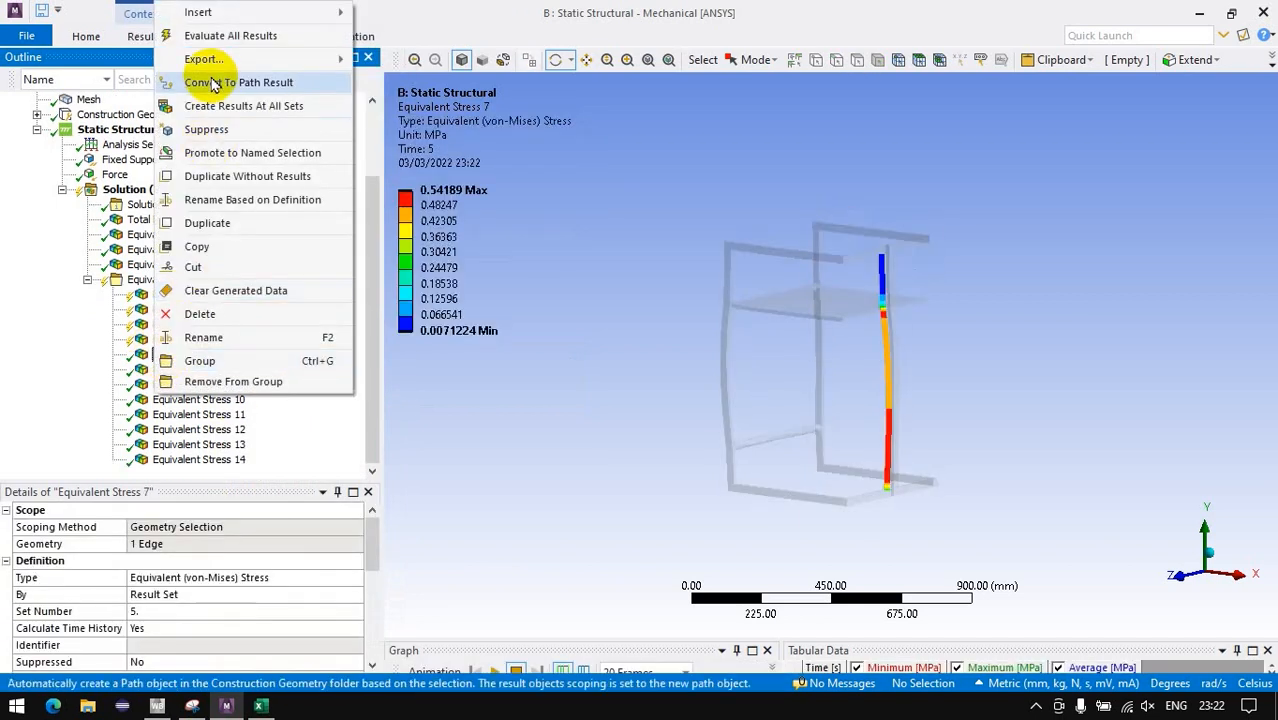
click(257, 84)
click(190, 372)
right_click(190, 372)
click(262, 82)
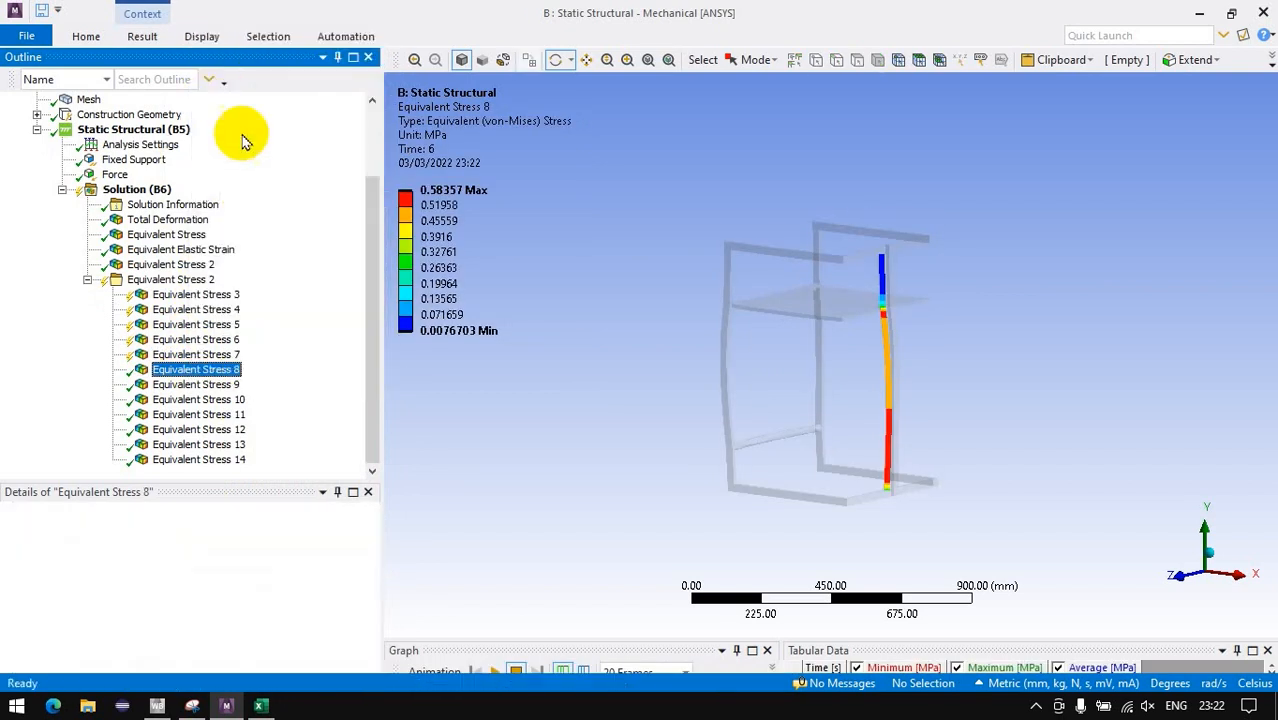
Convert Equivalent Stress 9, Equivalent Stress 10 and Equivalent Stress 11 to path results.
right_click(190, 385)
click(262, 82)
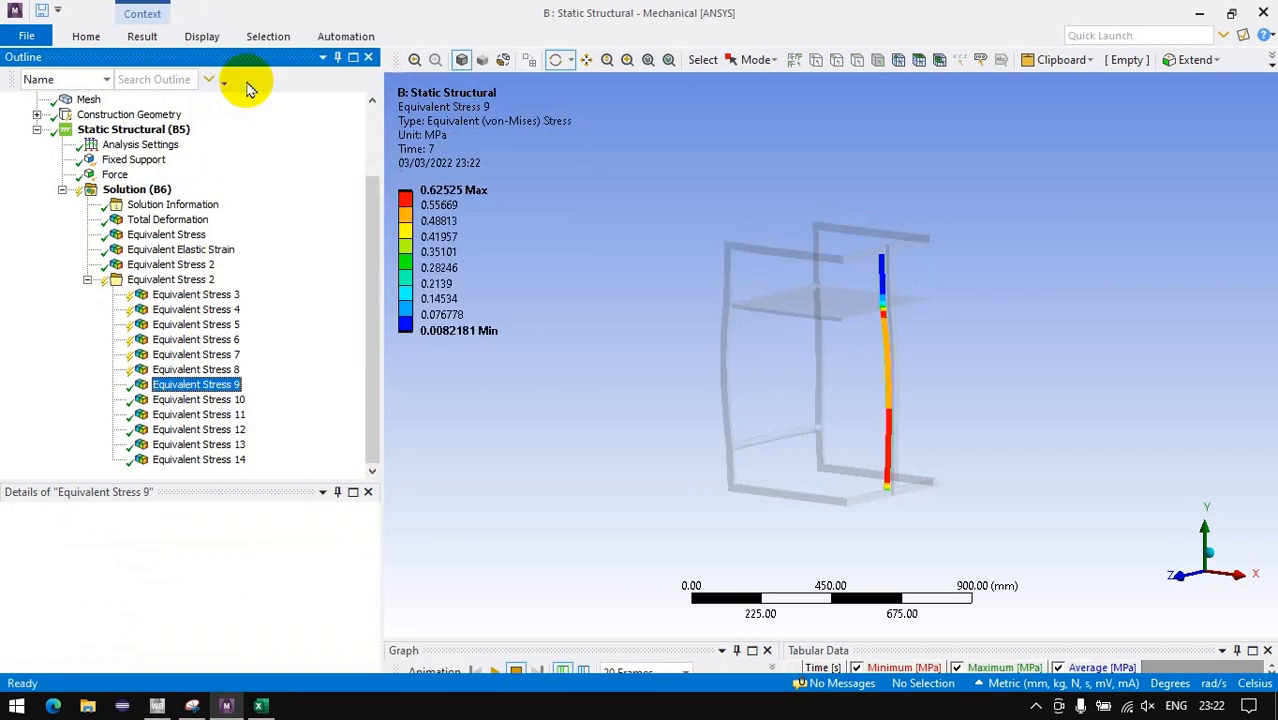
right_click(200, 400)
click(262, 86)
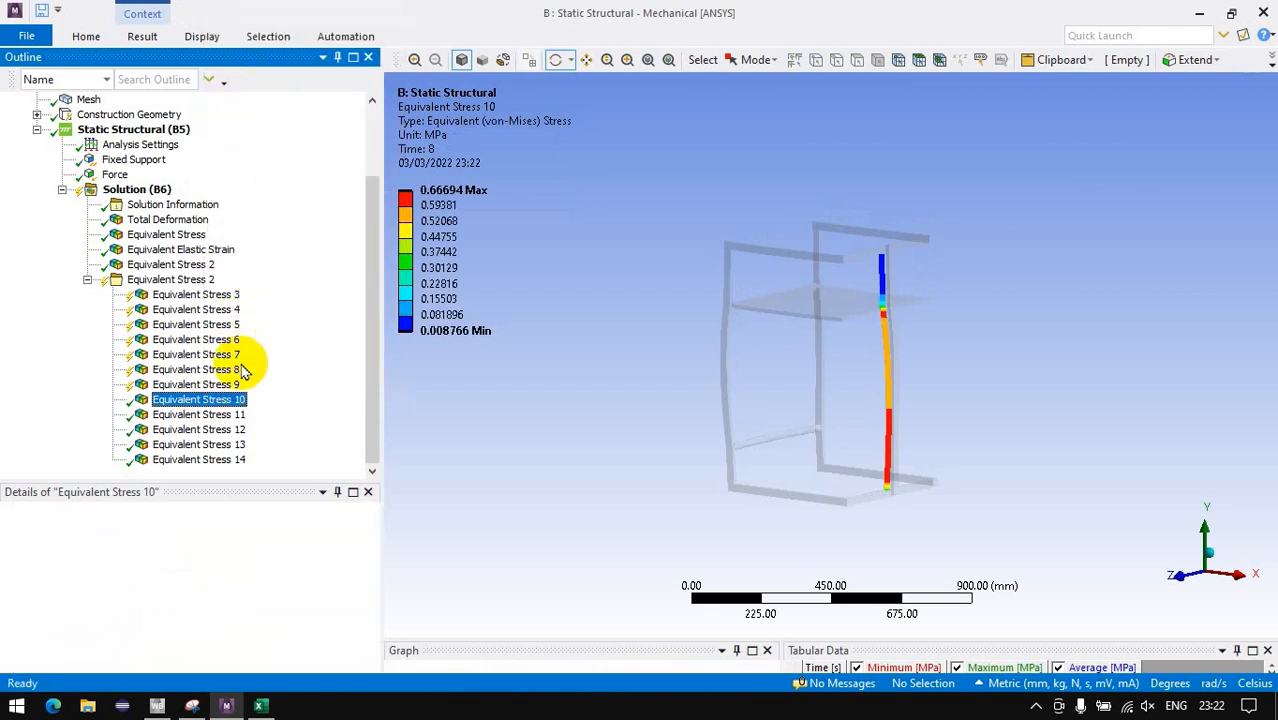
right_click(203, 412)
click(262, 105)
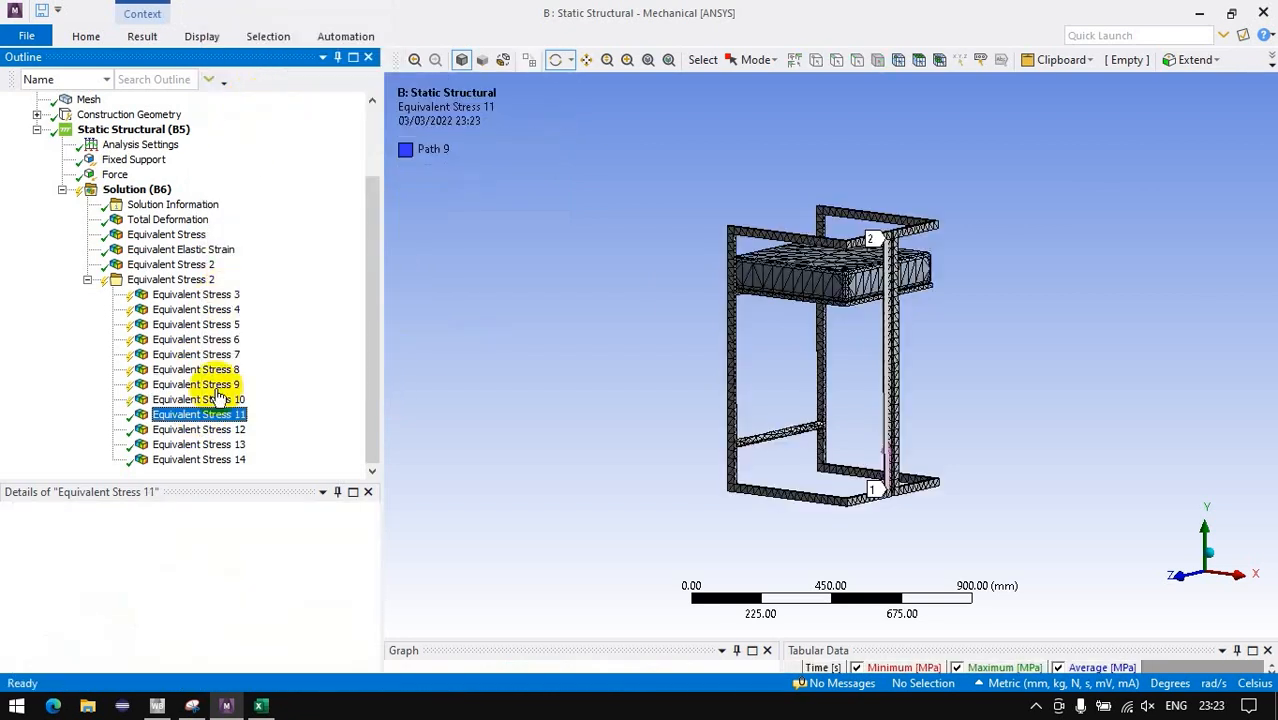
Convert Equivalent Stress 12, Equivalent Stress 13 and Equivalent Stress 14 to path results.
right_click(200, 429)
click(260, 111)
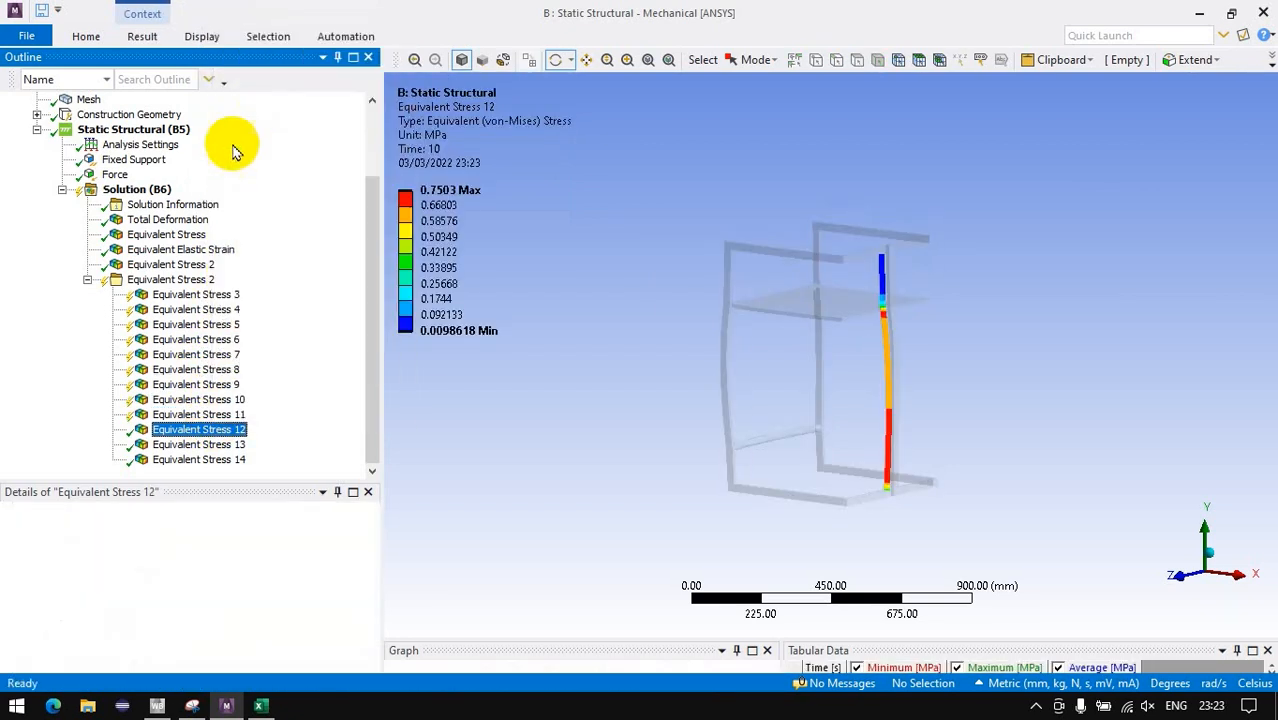
right_click(200, 444)
click(258, 127)
right_click(200, 459)
click(265, 138)
Rename all twelve path stress results in the group based on their definition.
click(186, 296)
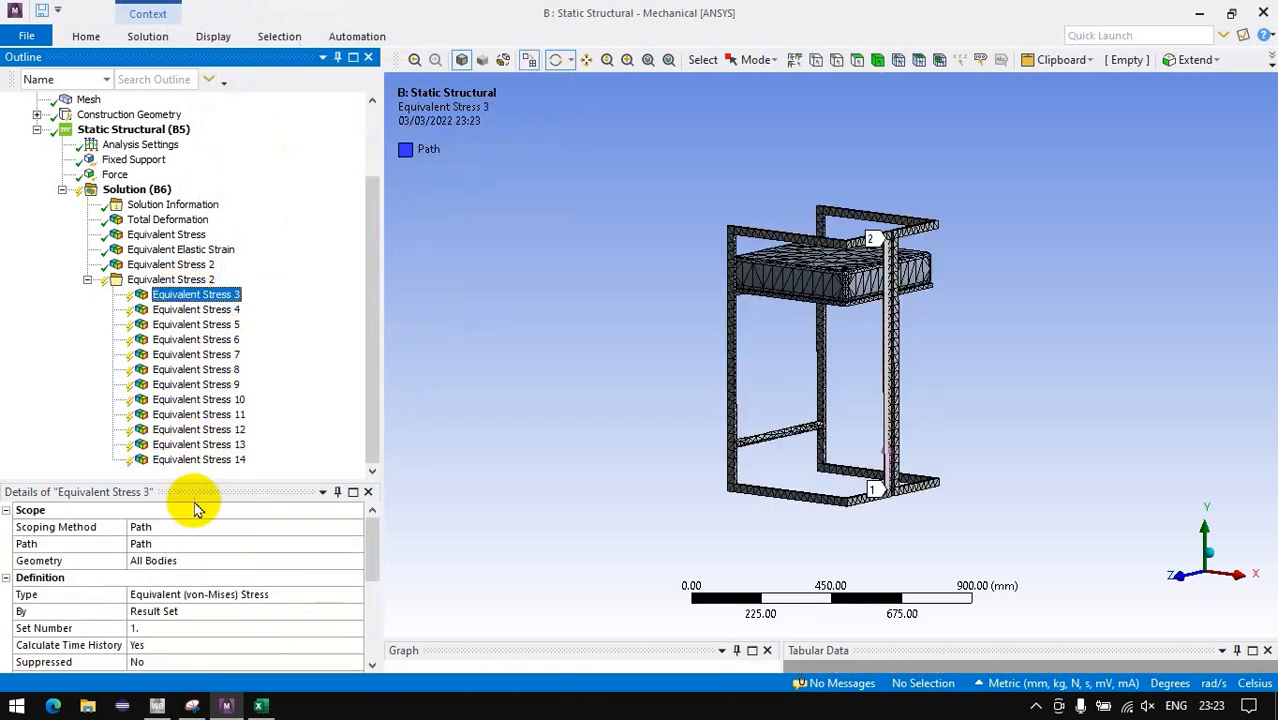
shift+click(195, 460)
right_click(200, 462)
click(250, 503)
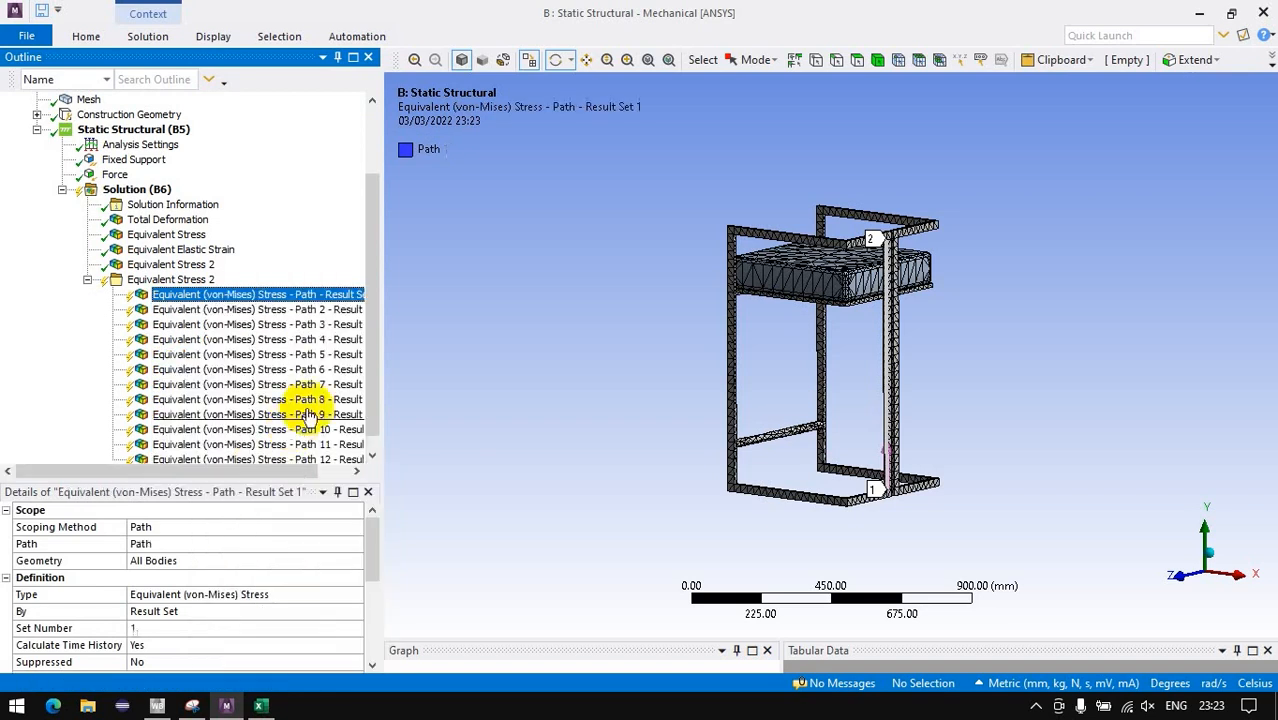
drag(238, 472, 280, 470)
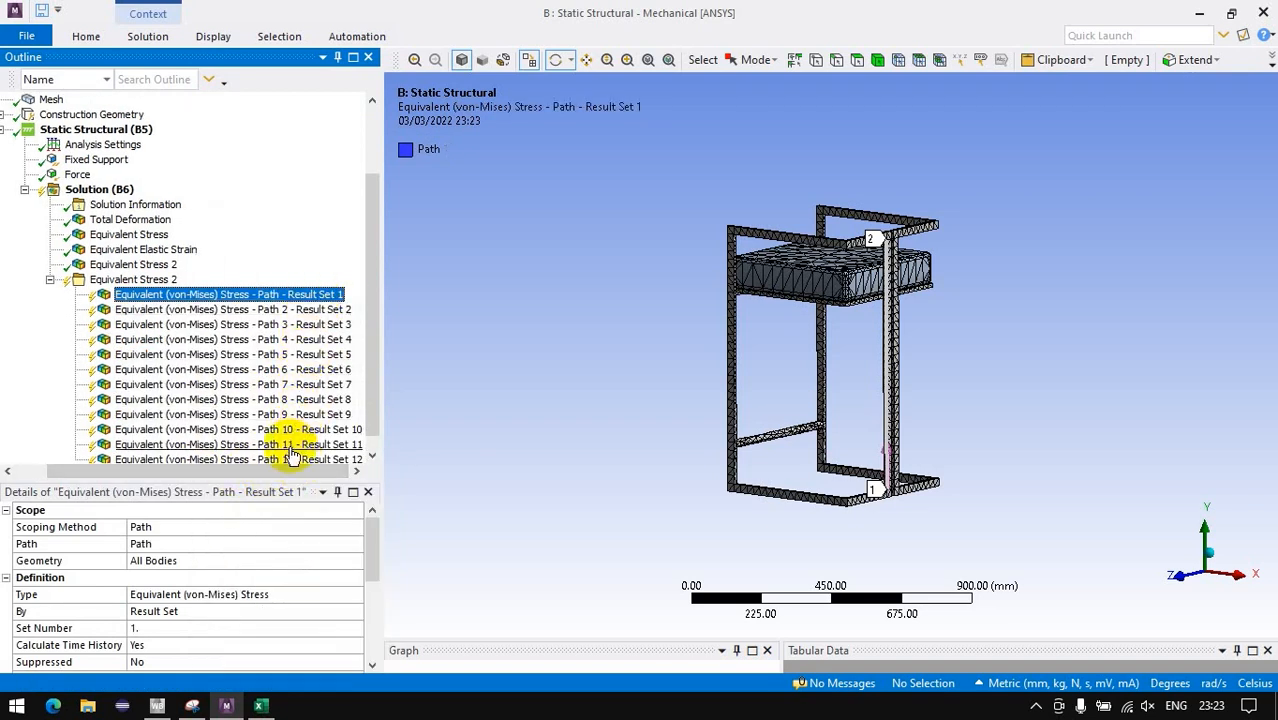
Evaluate all path stress results in the group and check the plots of several result sets.
click(138, 280)
right_click(138, 280)
click(86, 36)
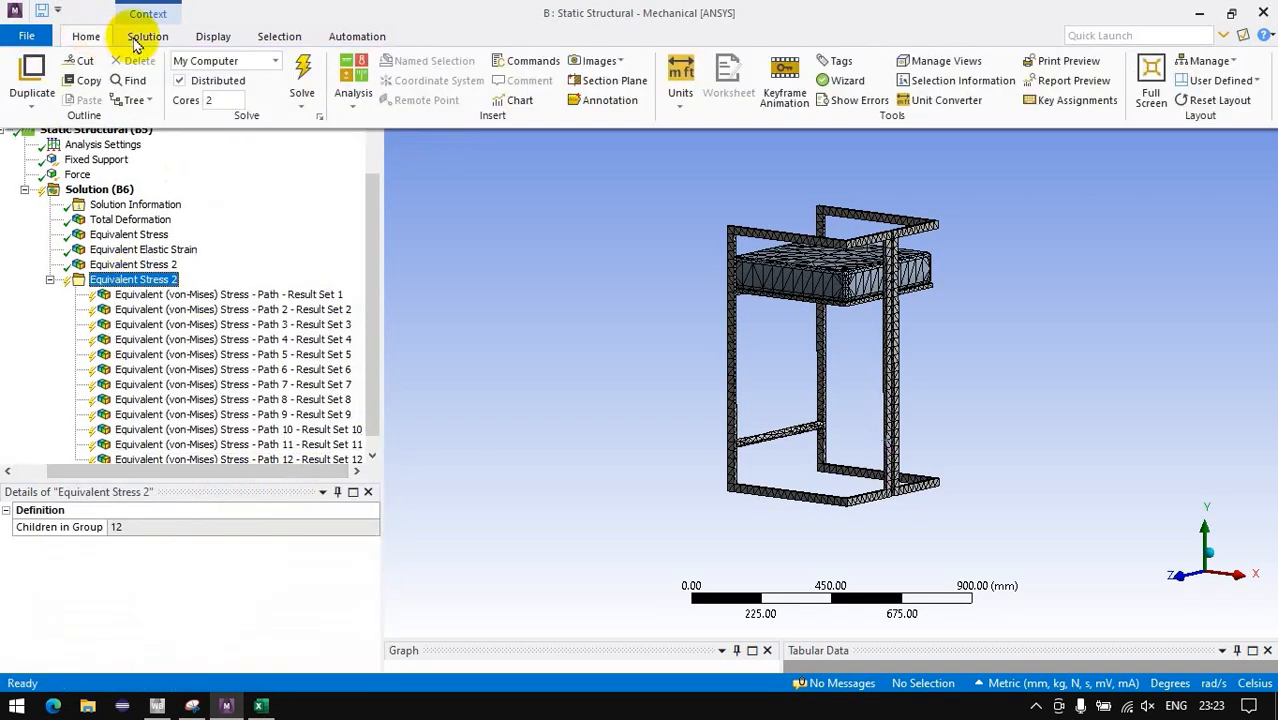
click(300, 85)
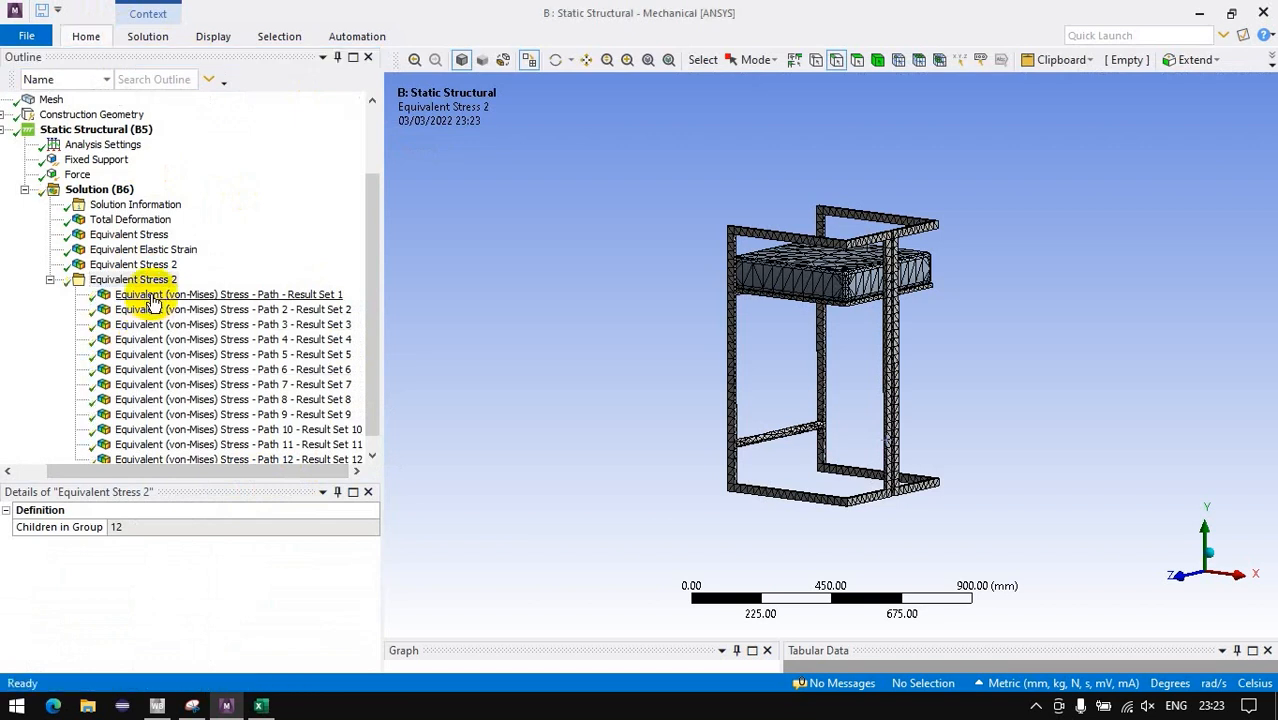
click(153, 296)
click(164, 310)
click(169, 324)
click(175, 355)
click(176, 370)
Insert a chart that combines all twelve path stress results, from Result Set 1 to Result Set 12.
click(171, 294)
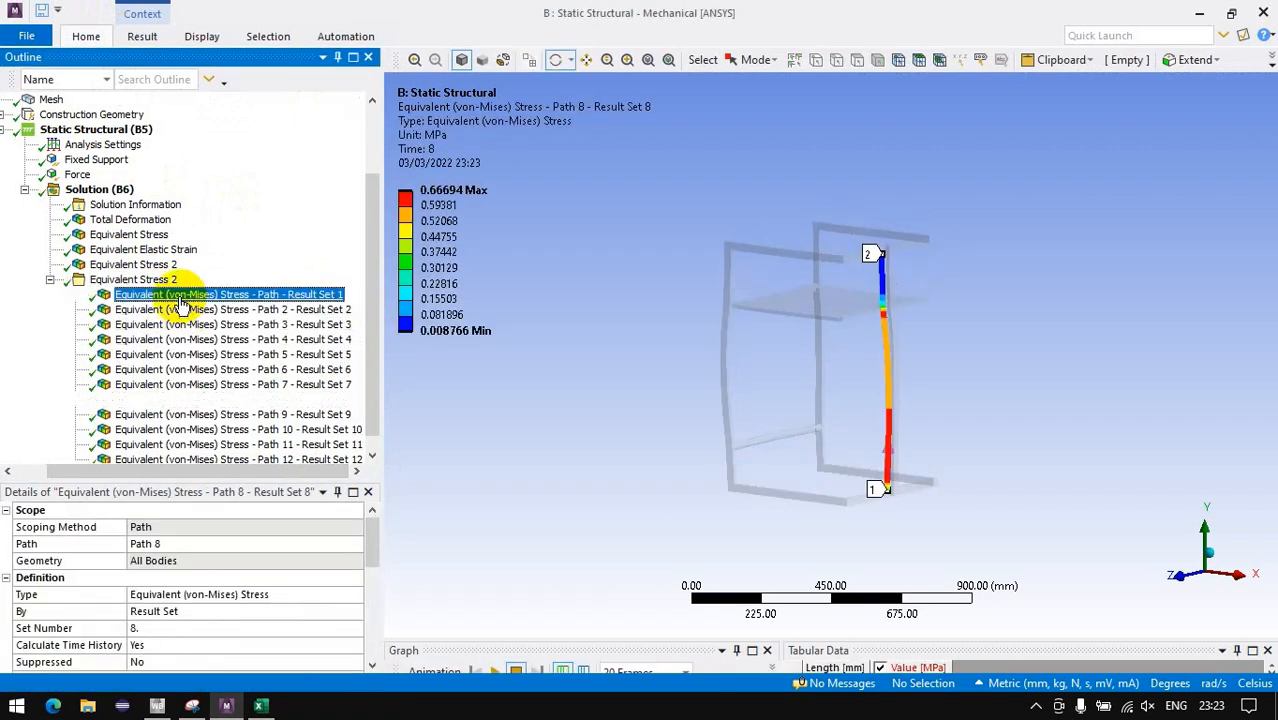
shift+click(190, 459)
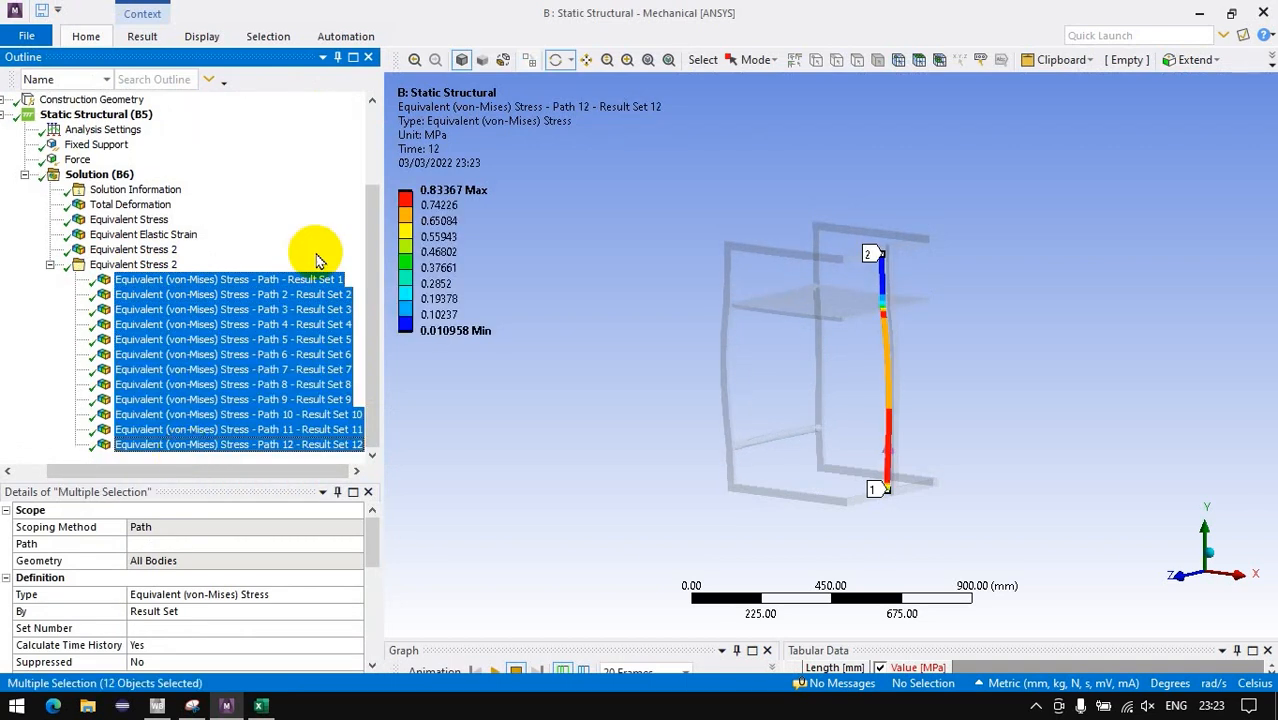
click(1223, 35)
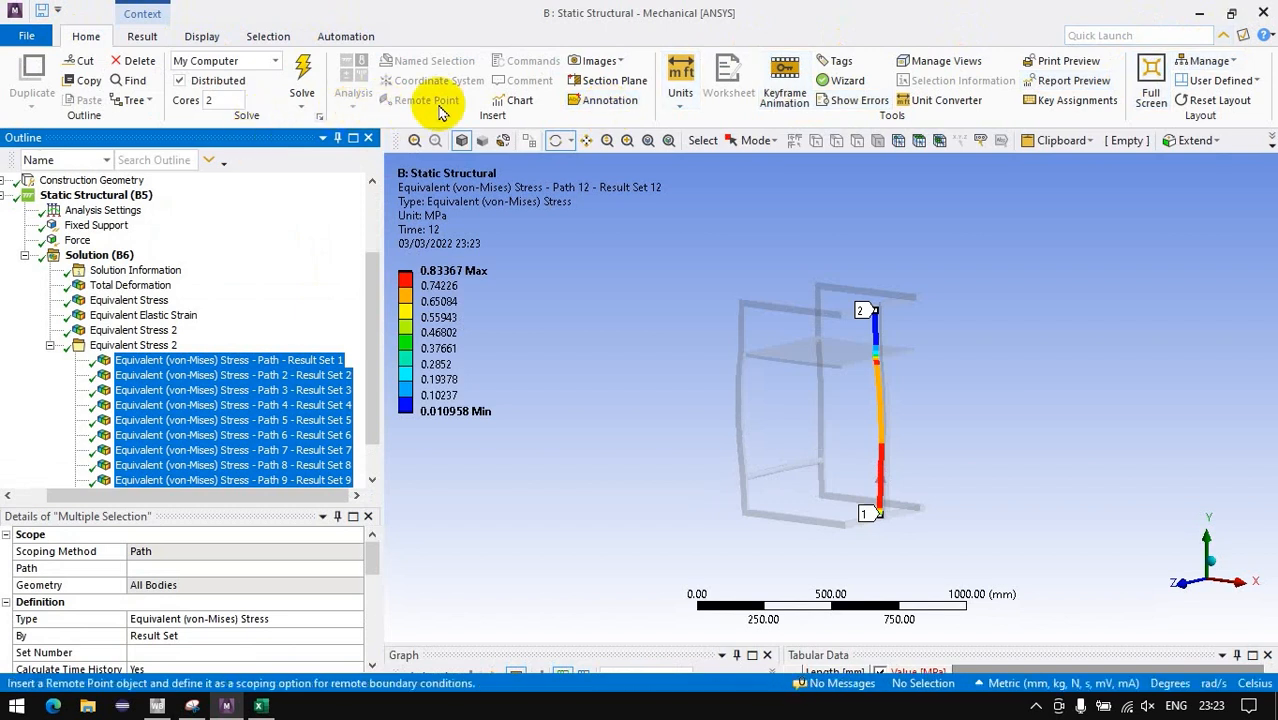
click(512, 101)
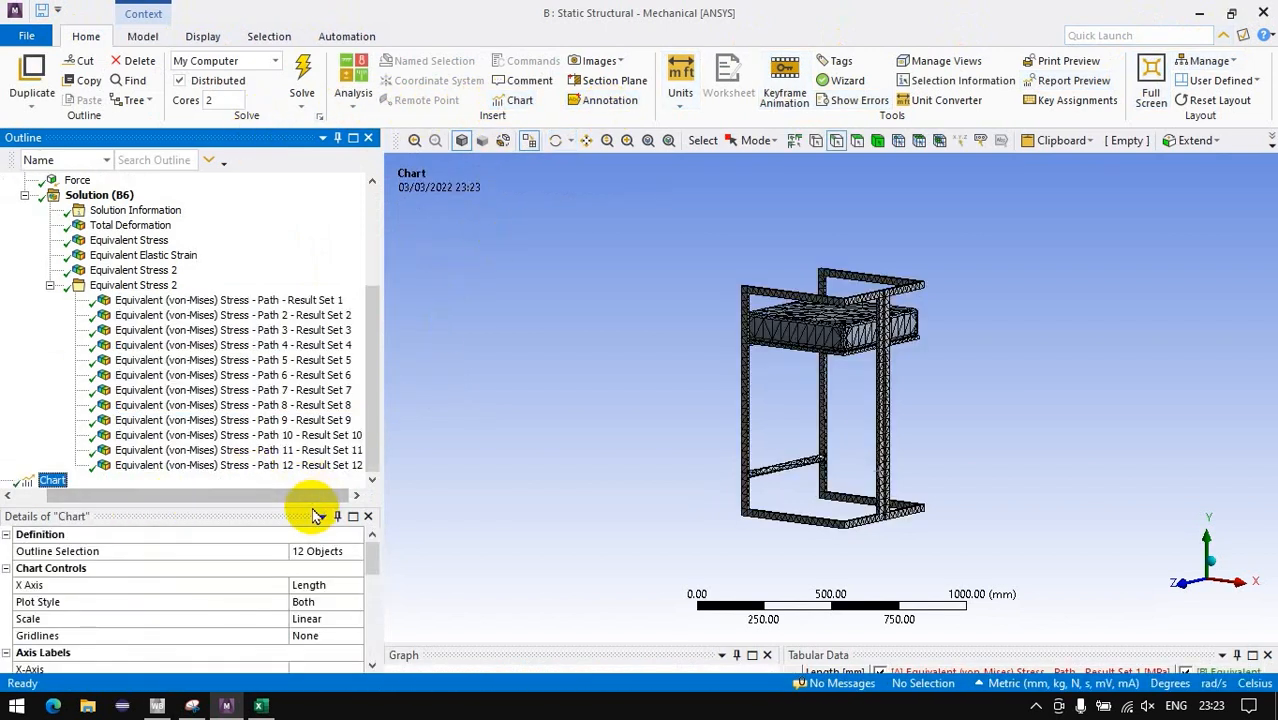
Dock the Details pane on the opposite side of the graphics view from the Outline and widen its name column.
drag(317, 515, 1252, 398)
drag(1148, 427, 986, 480)
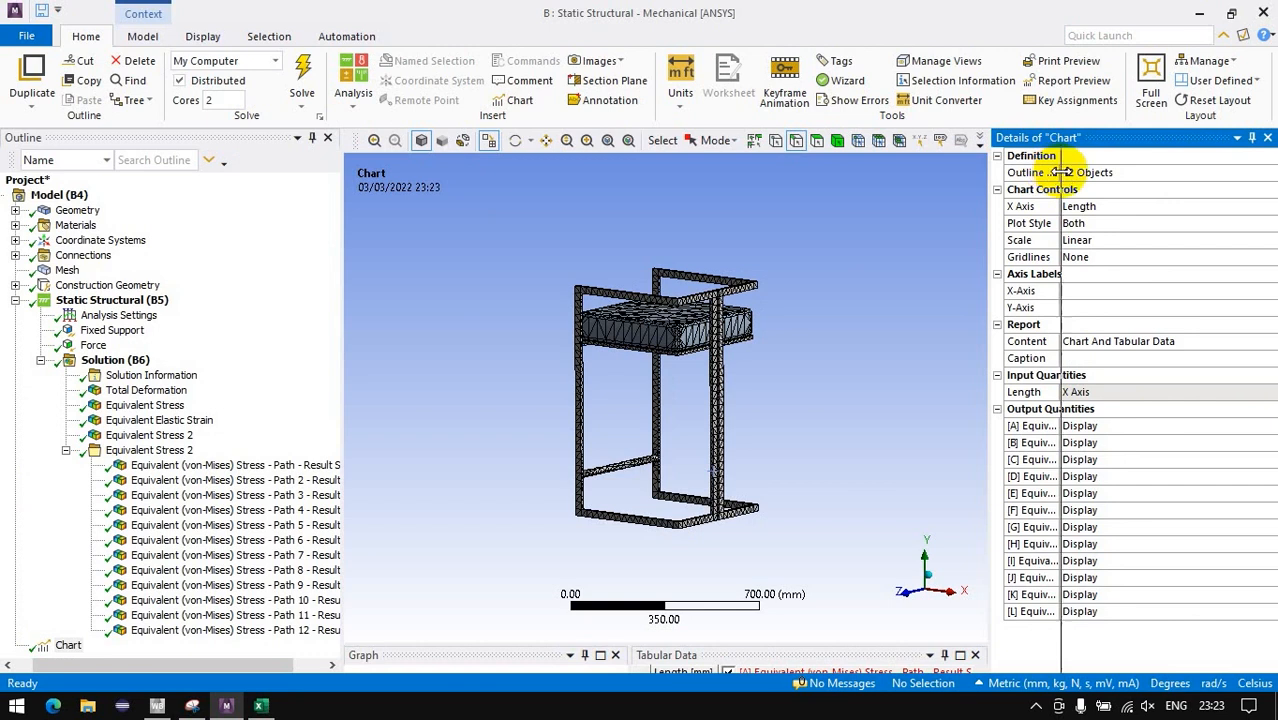
drag(1060, 172, 1100, 176)
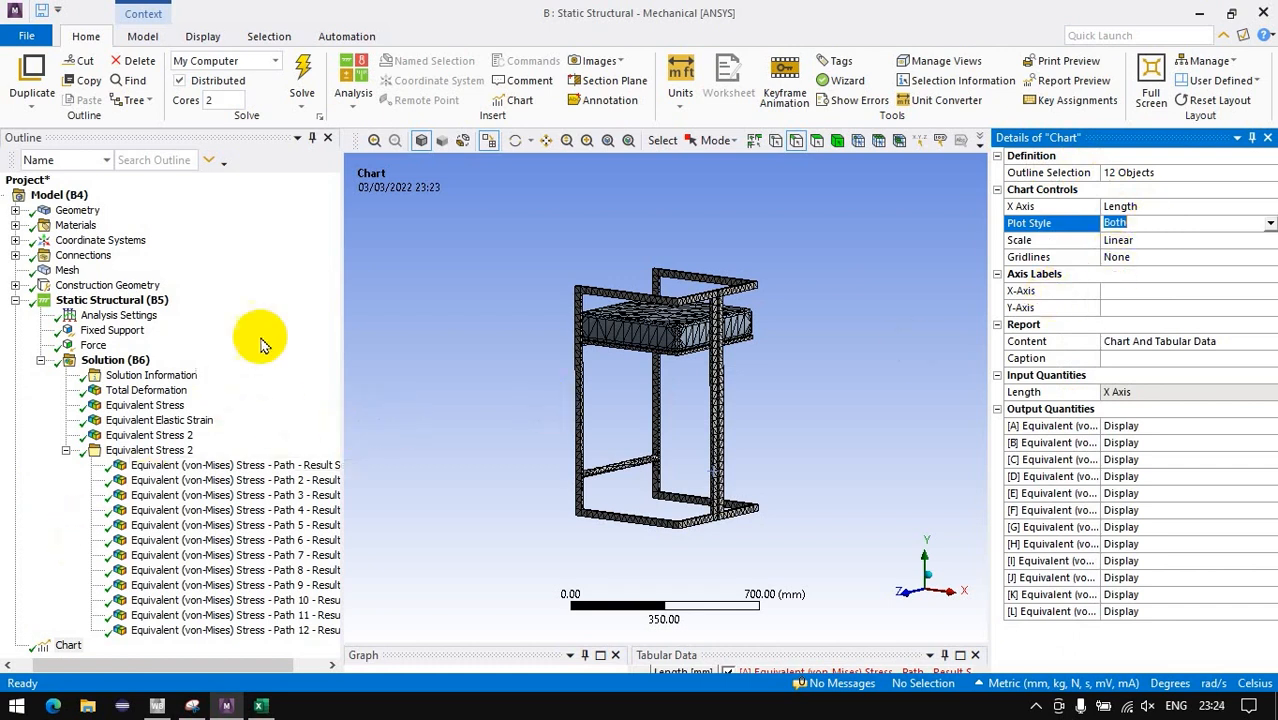
Show the chart of stress along the leg path in an enlarged Graph pane and close the Tabular Data pane.
click(68, 645)
drag(467, 645, 500, 315)
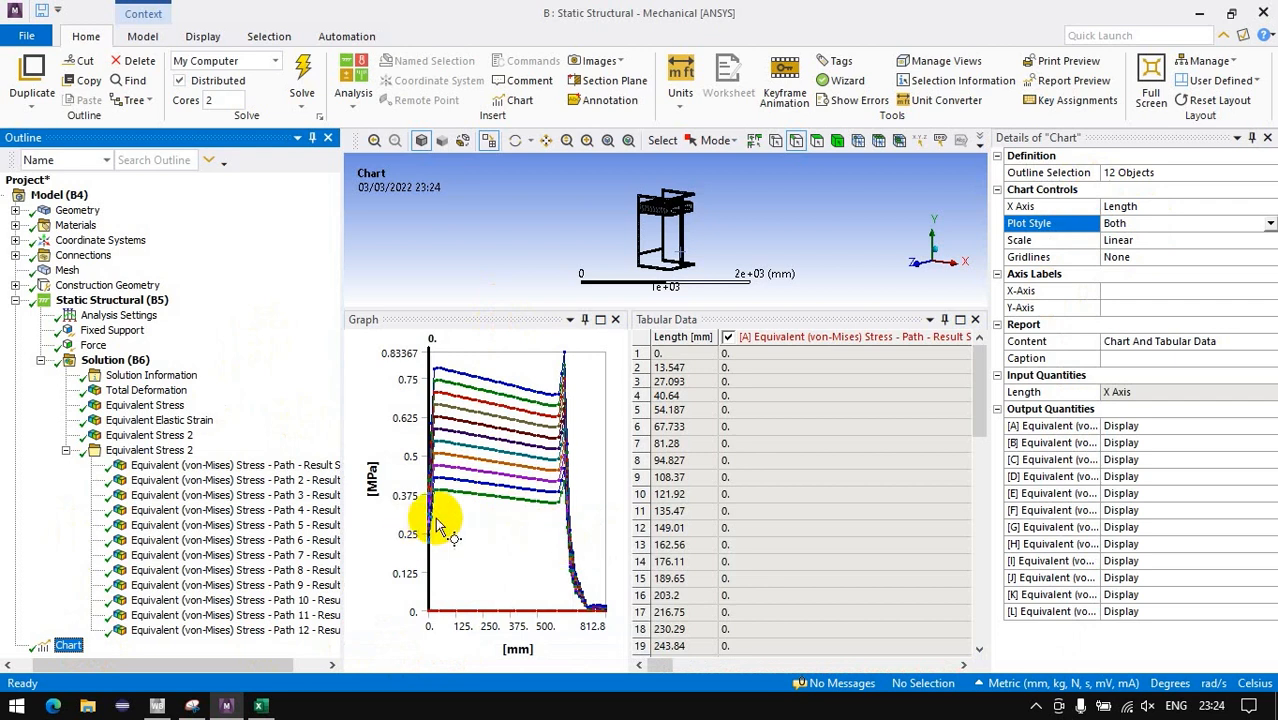
click(975, 320)
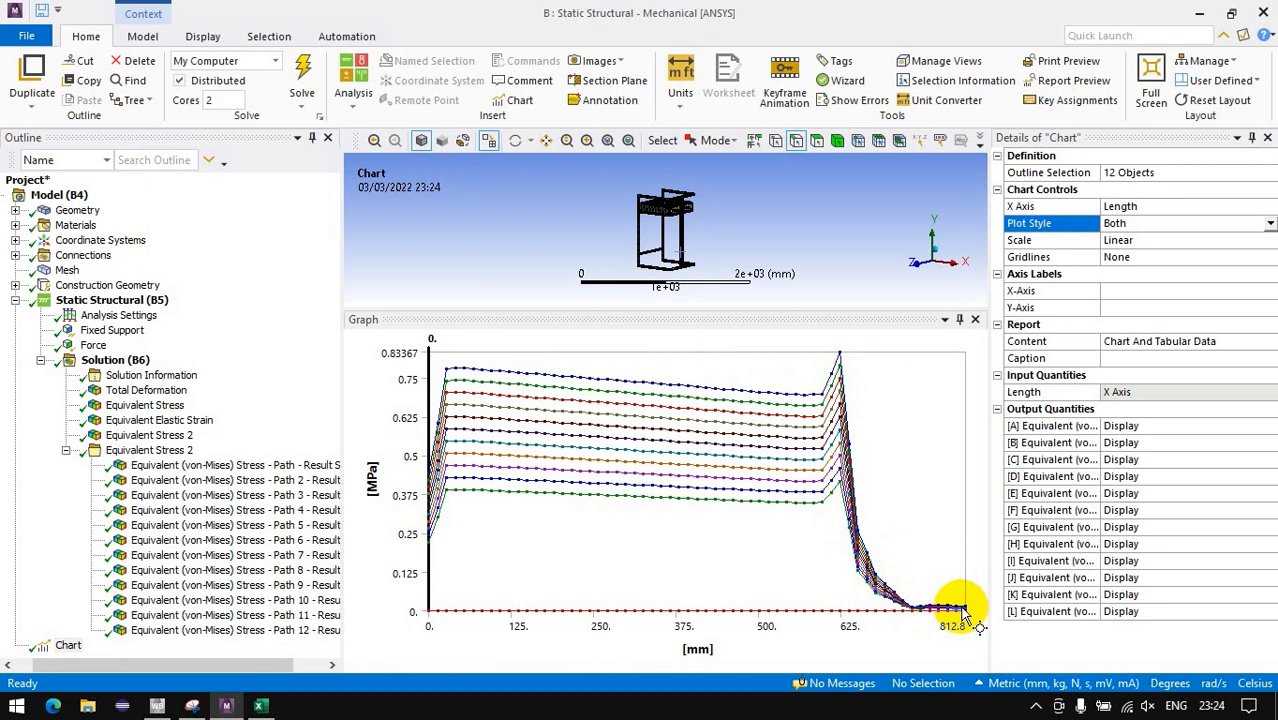
mouse_move(1099, 392)
mouse_down()
mouse_move(1188, 395)
mouse_move(1120, 392)
mouse_up()
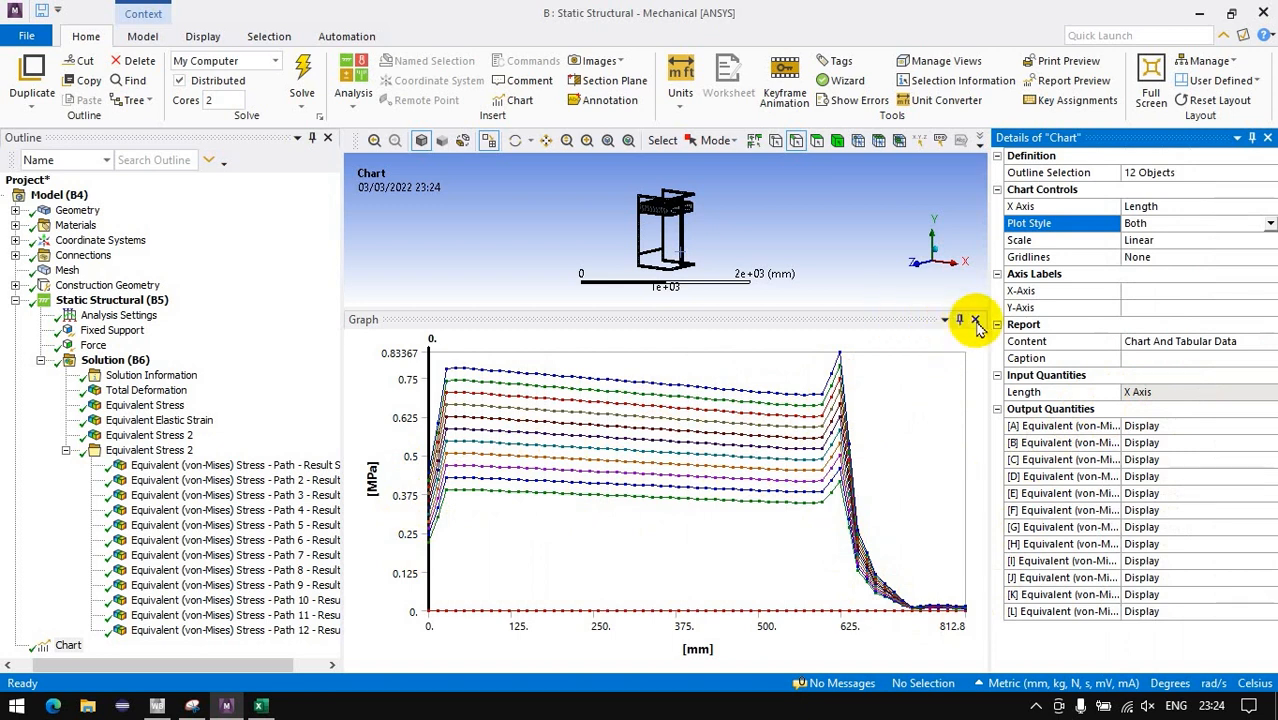
Shrink the Graph and Outline panes and examine the path stress plots of result sets 2 to 7.
drag(922, 318, 860, 640)
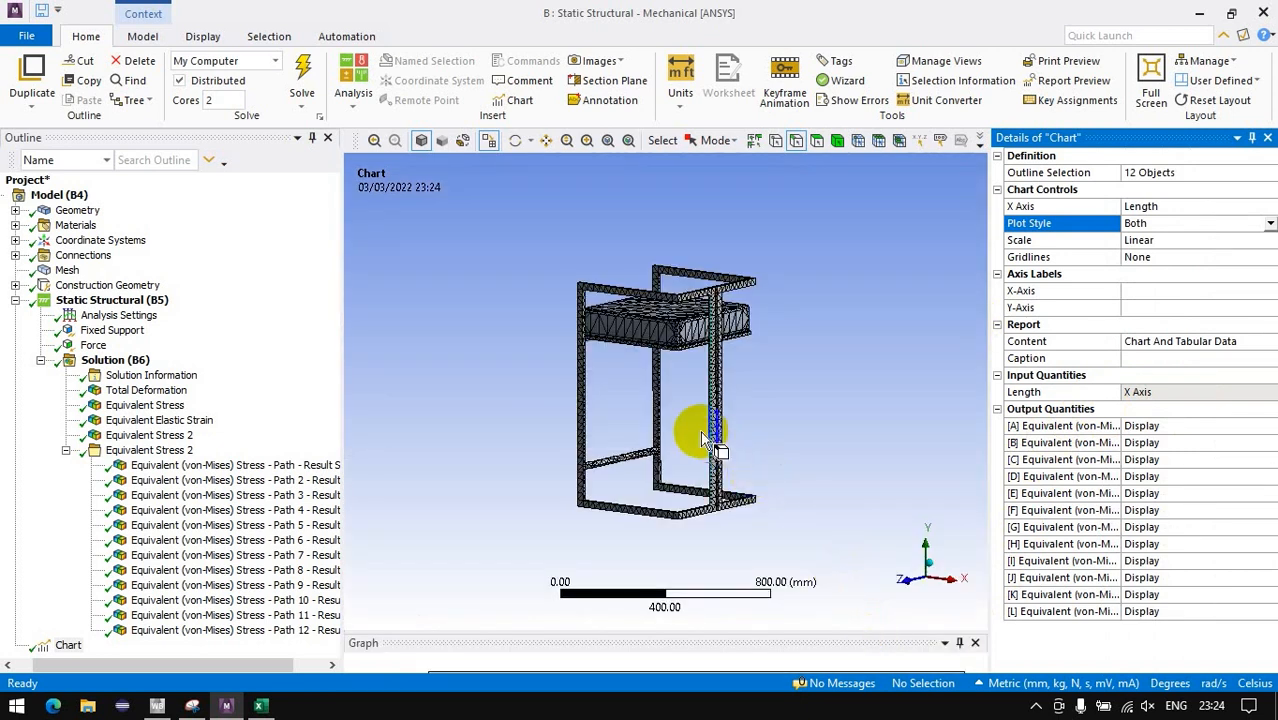
click(200, 480)
drag(343, 423, 245, 428)
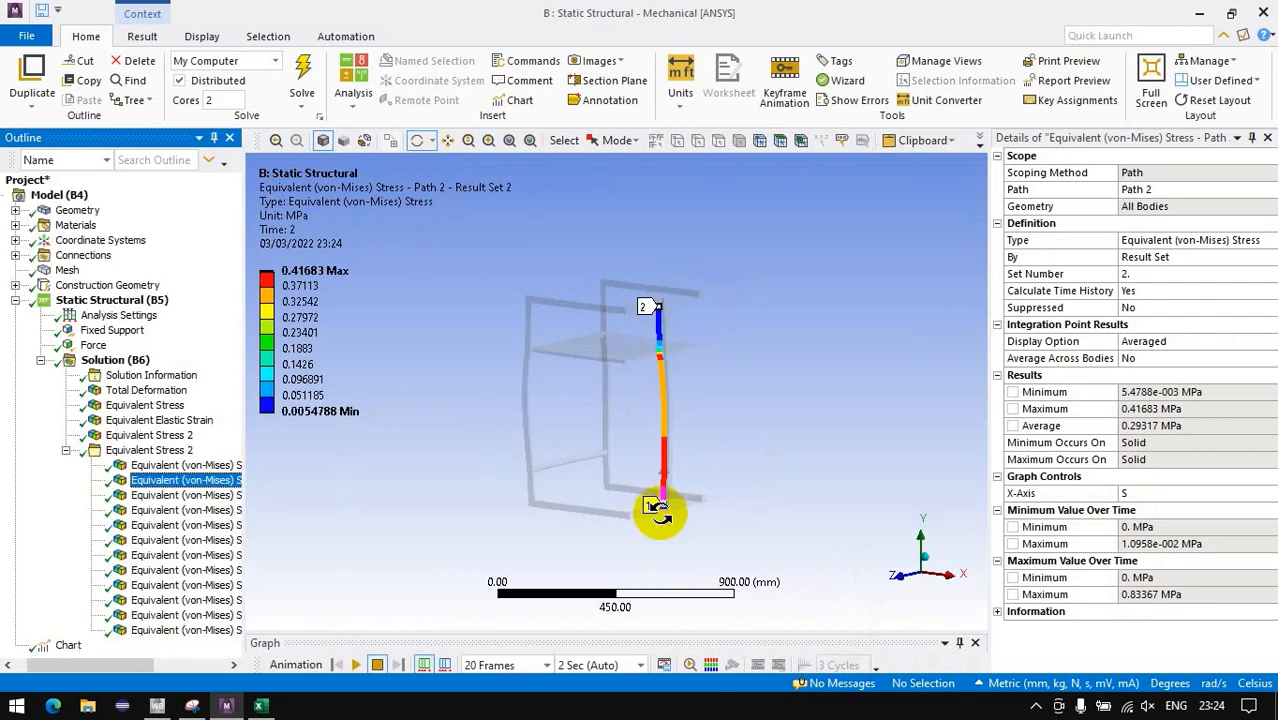
click(190, 495)
click(191, 510)
click(186, 525)
click(190, 540)
click(197, 555)
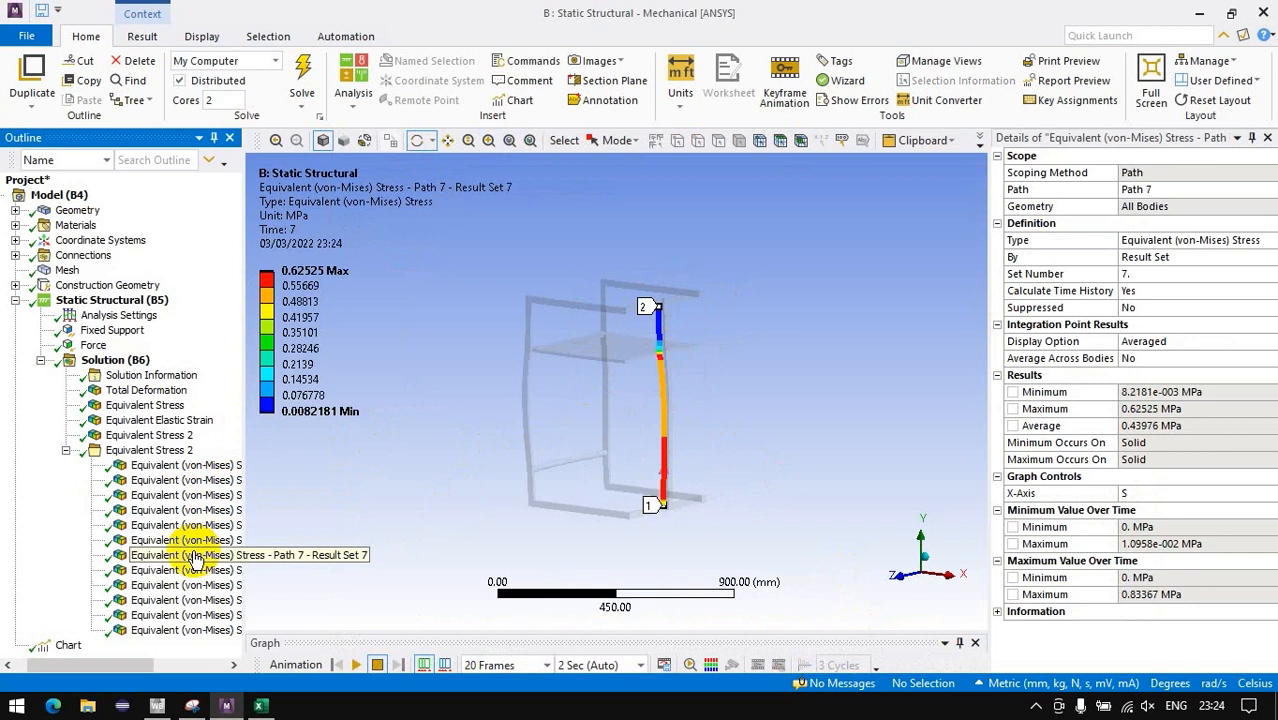